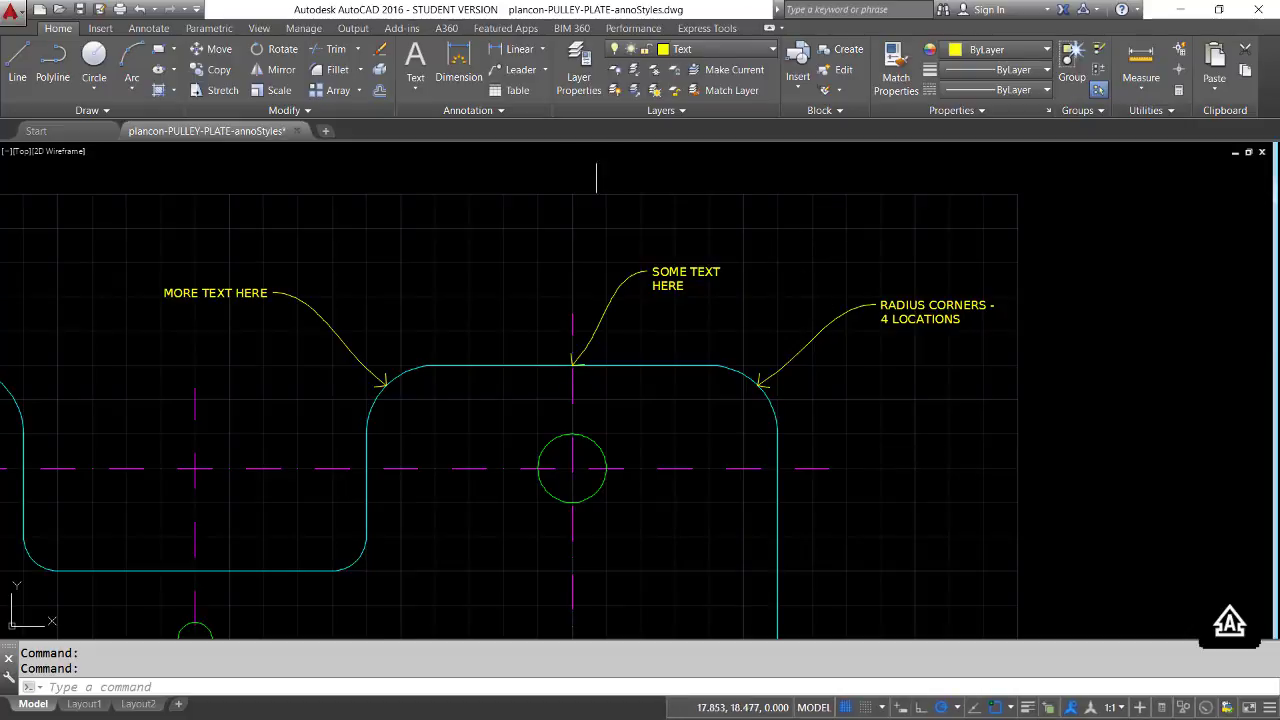
Examine the current text, dimension and multileader styles and the layer list of the pulley plate drawing
left_click(495, 110)
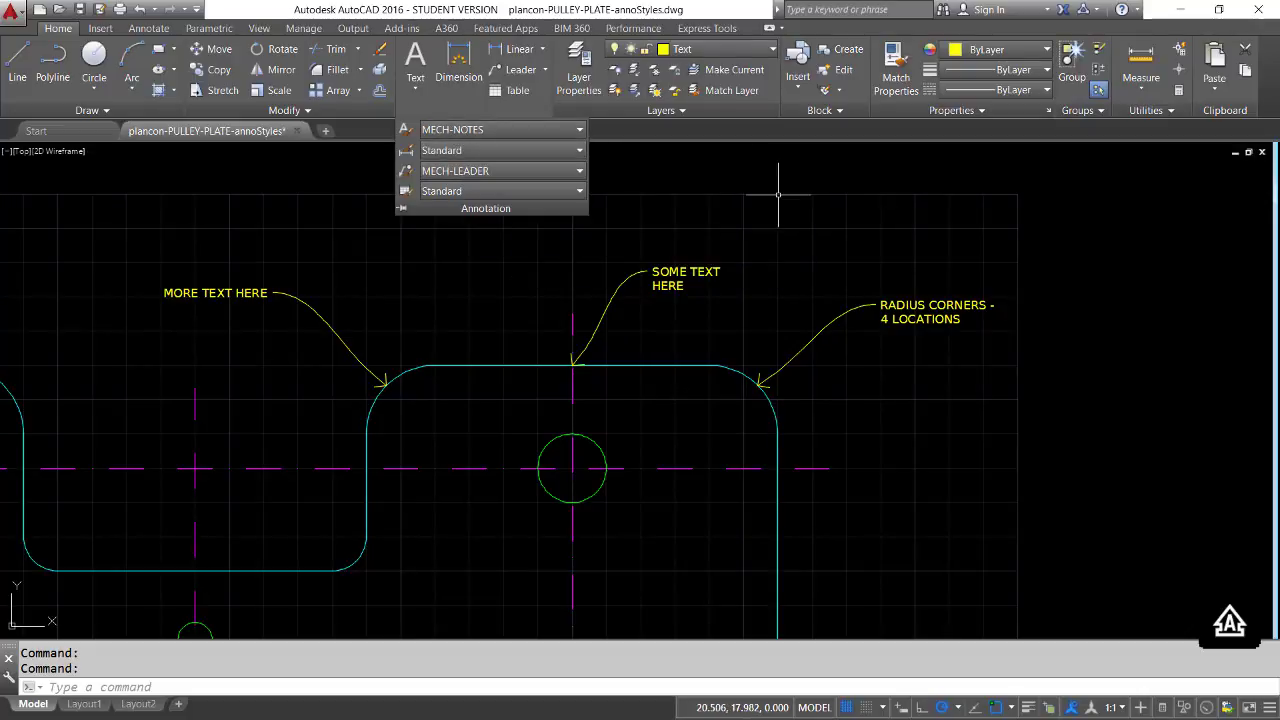
left_click(760, 195)
left_click(773, 50)
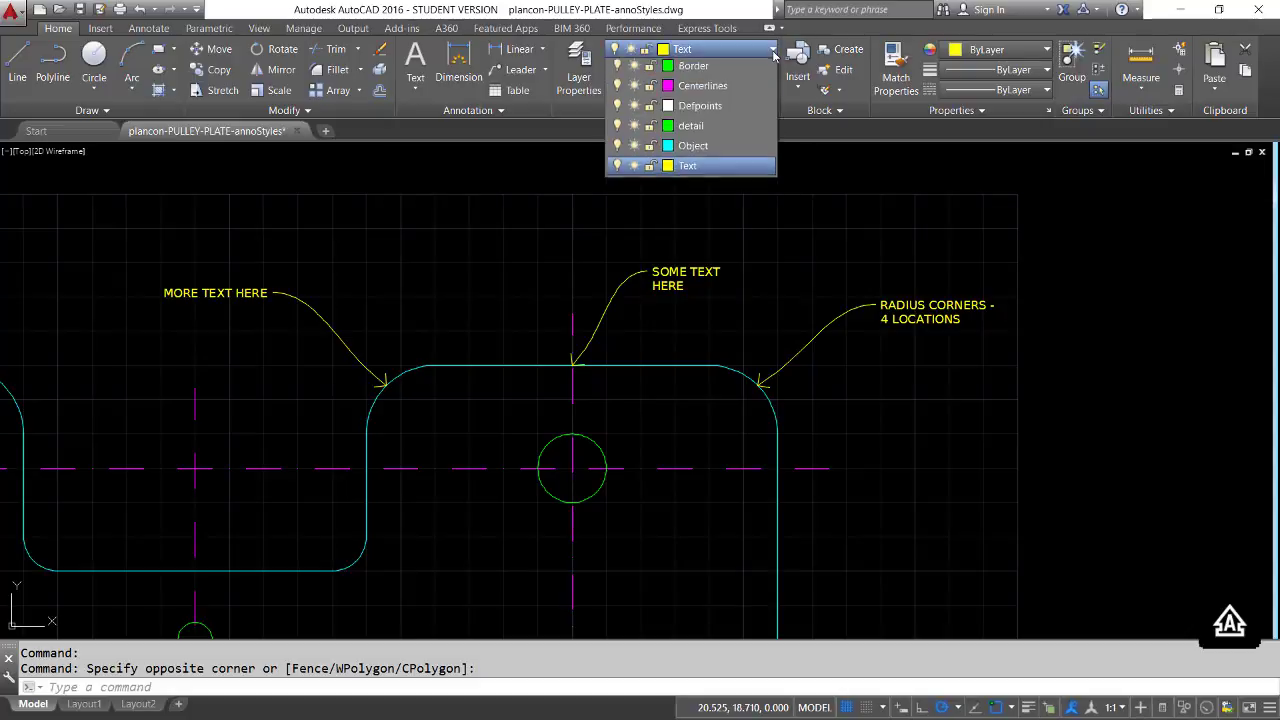
left_click(846, 217)
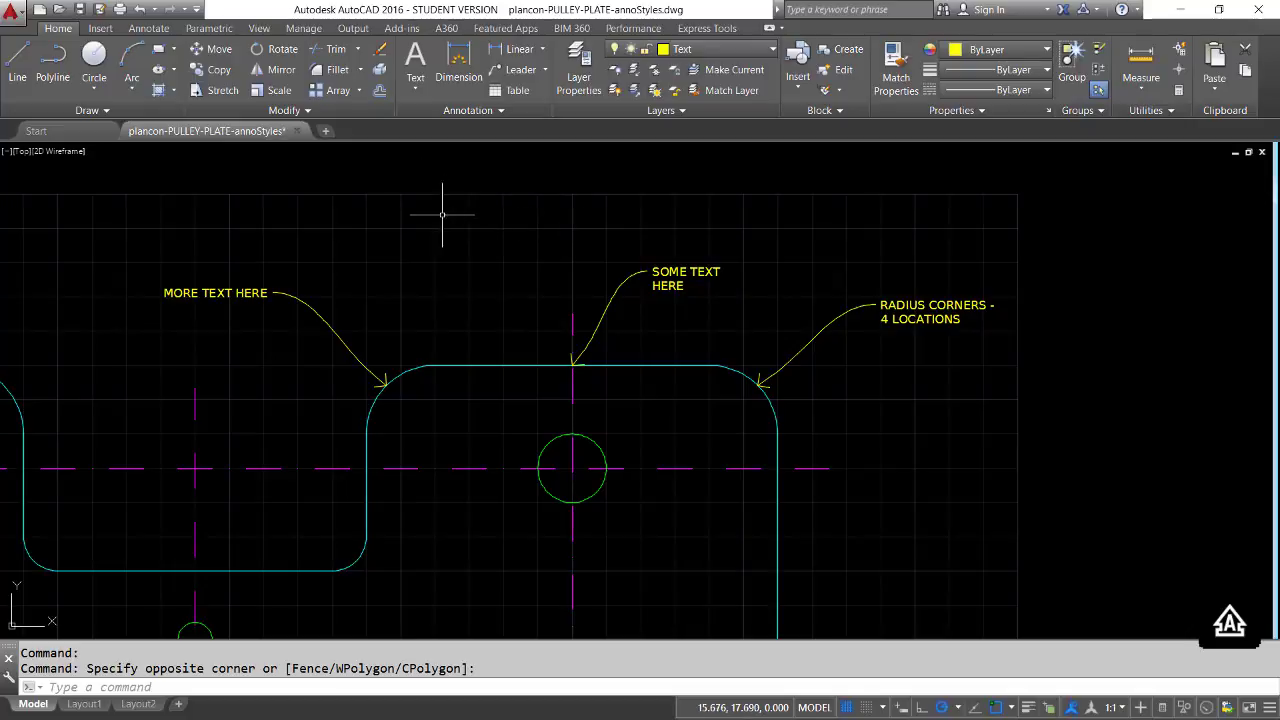
Open the MECH-CH-5 drawing from the recent documents
left_click(72, 134)
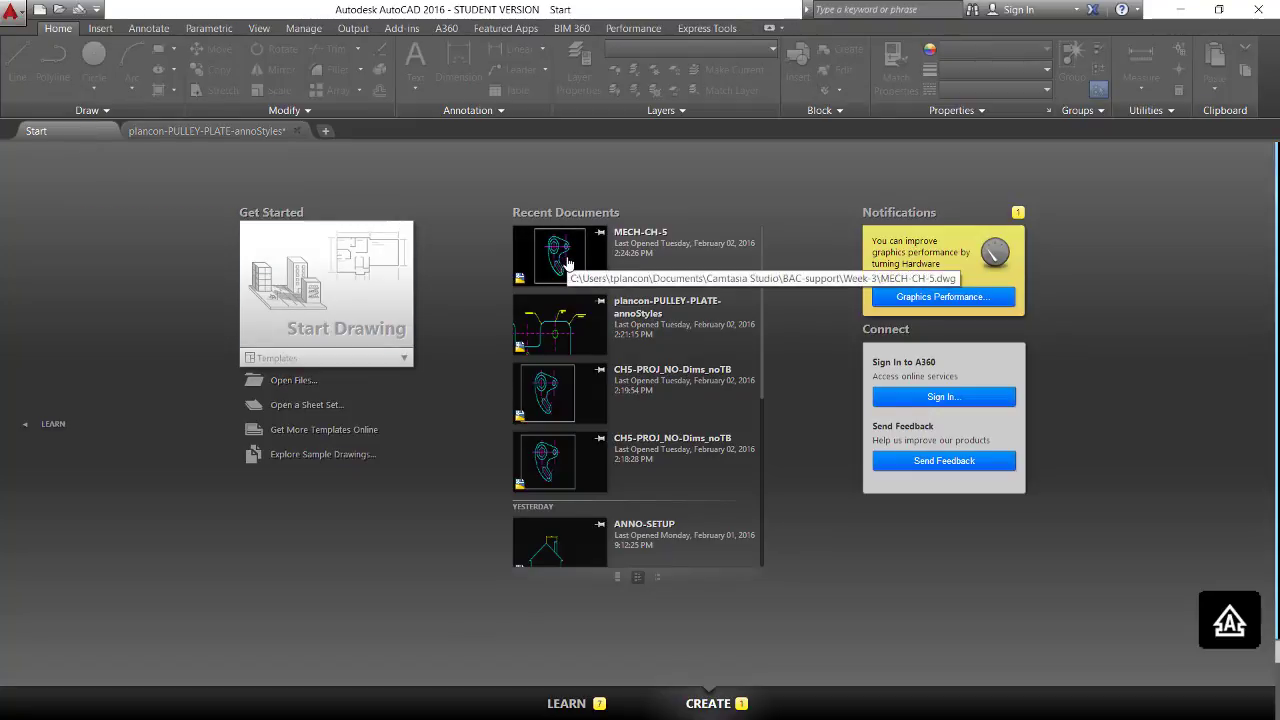
left_click(574, 259)
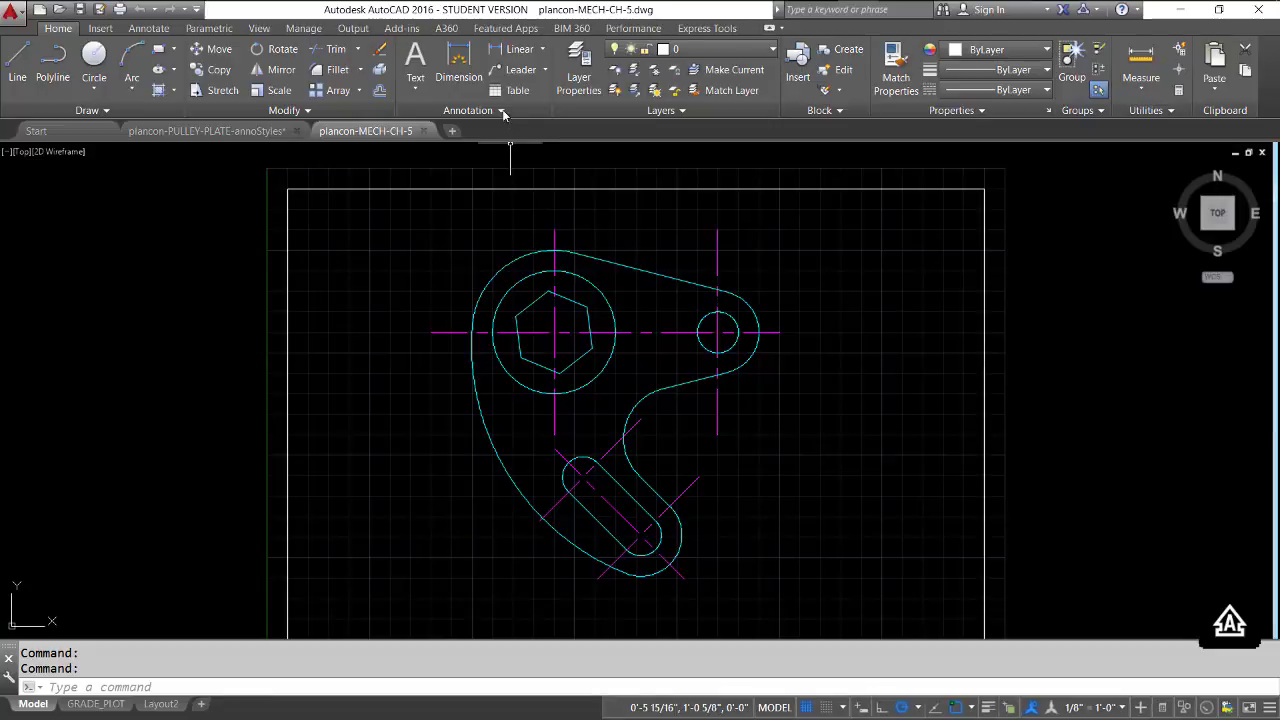
Check which text styles, multileader styles and layers exist in the MECH-CH-5 drawing
left_click(502, 114)
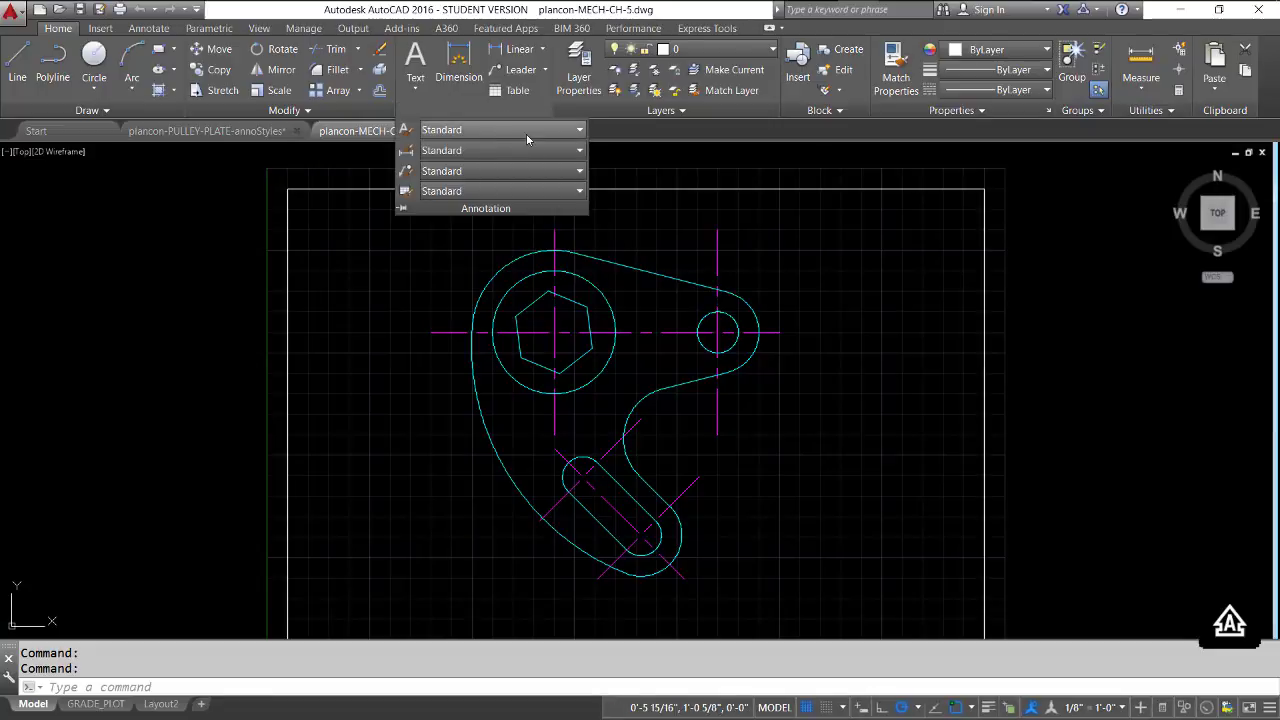
left_click(526, 133)
left_click(526, 133)
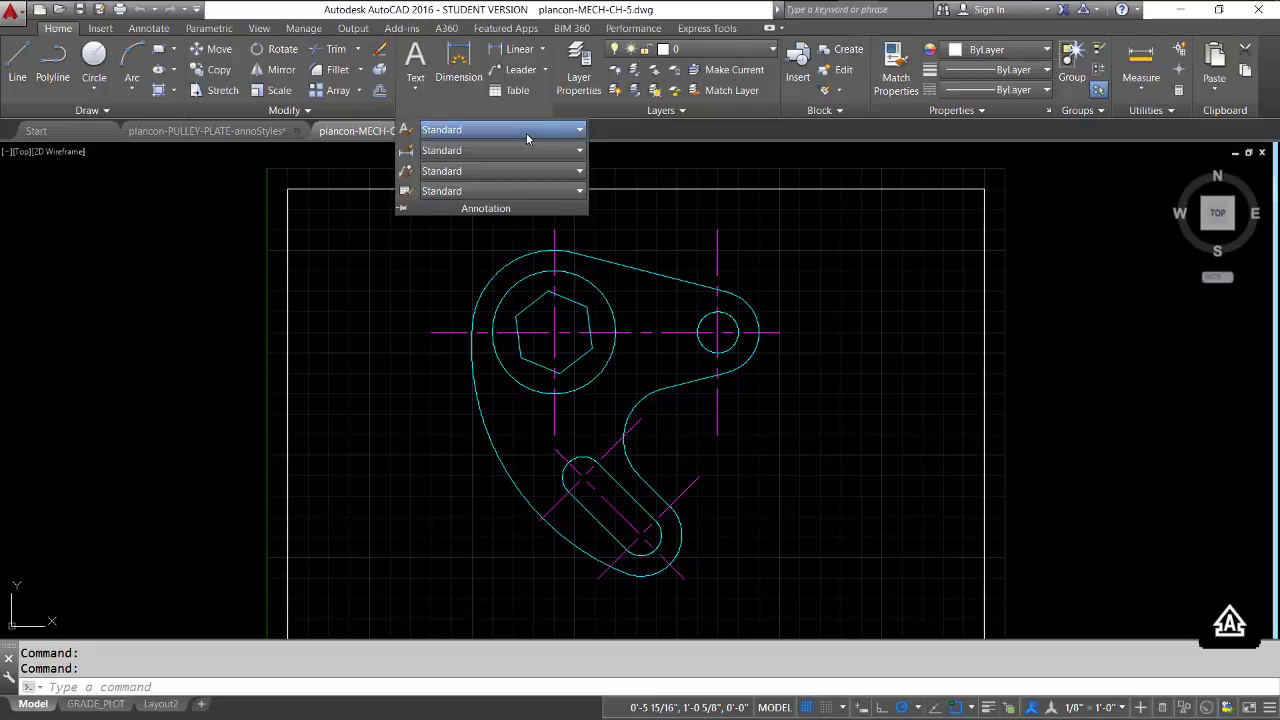
left_click(492, 171)
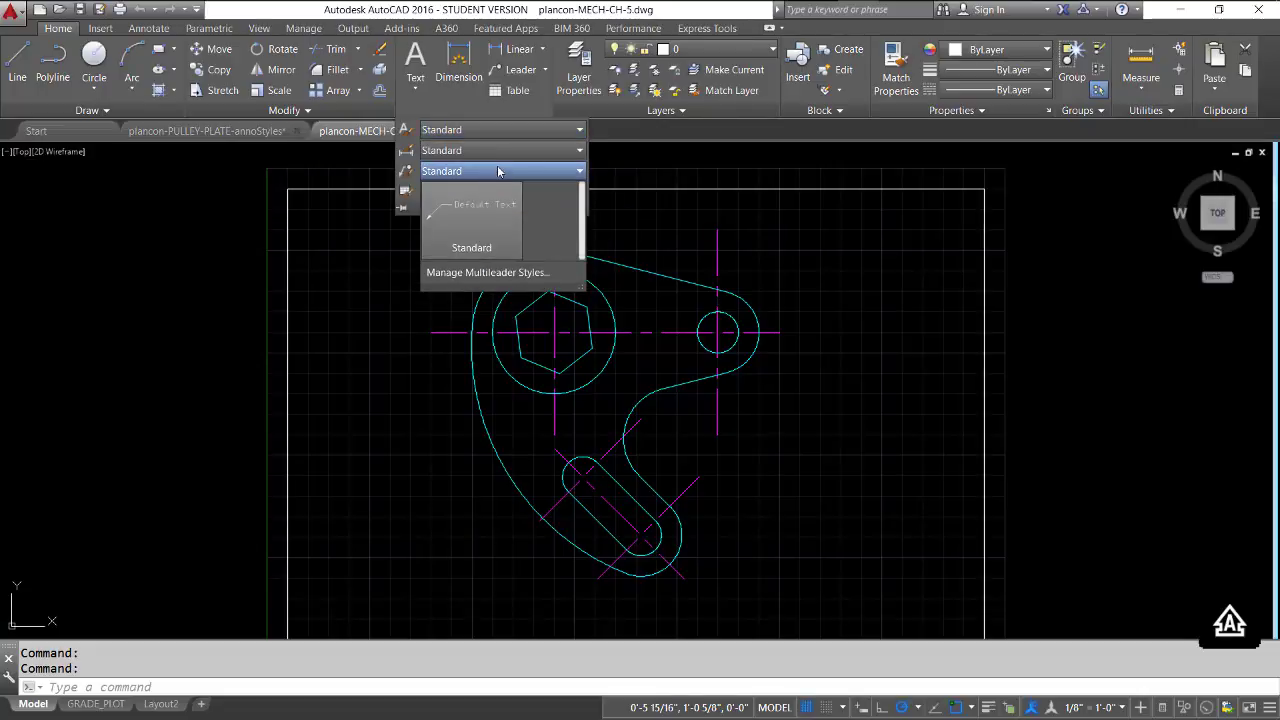
left_click(498, 167)
left_click(616, 175)
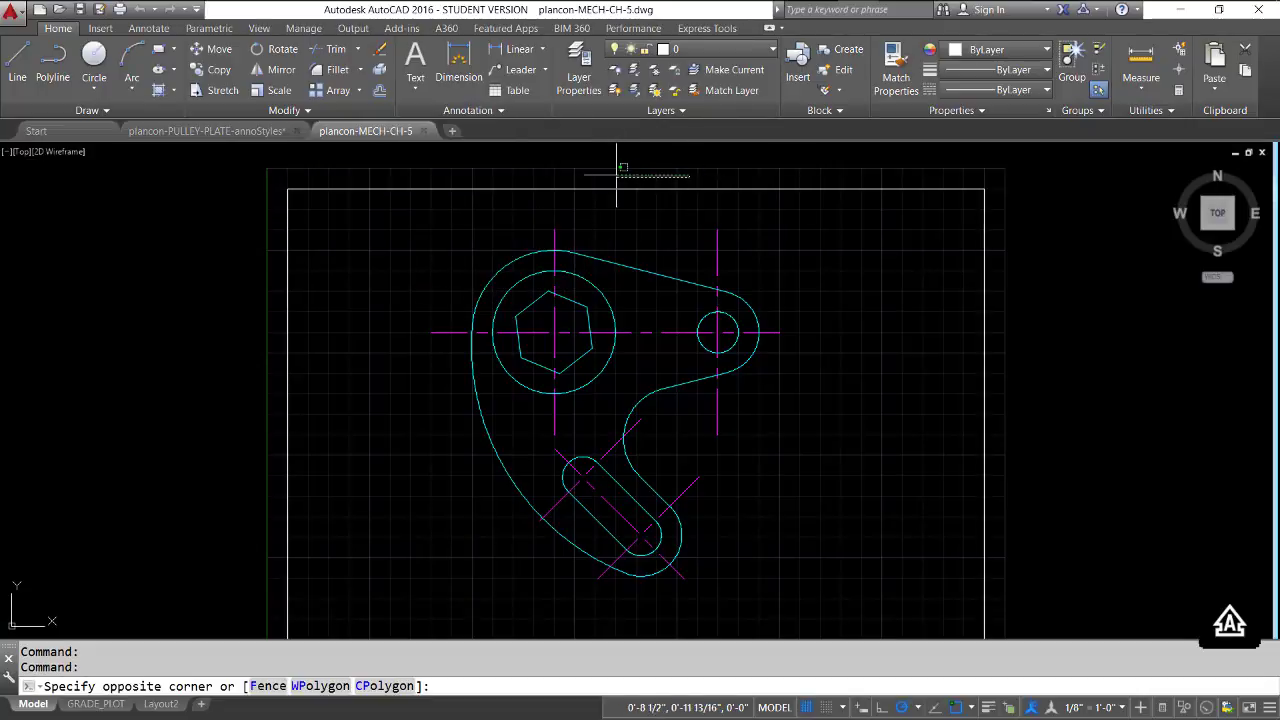
left_click(751, 149)
left_click(770, 52)
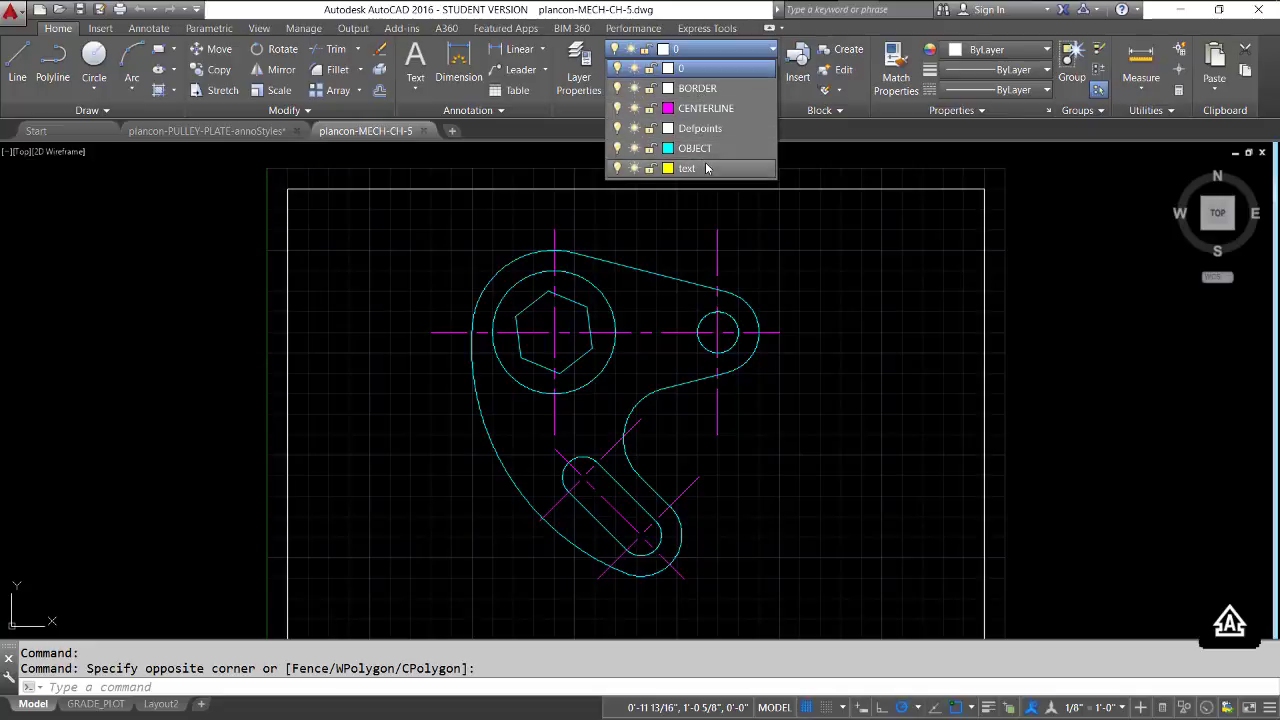
left_click(744, 221)
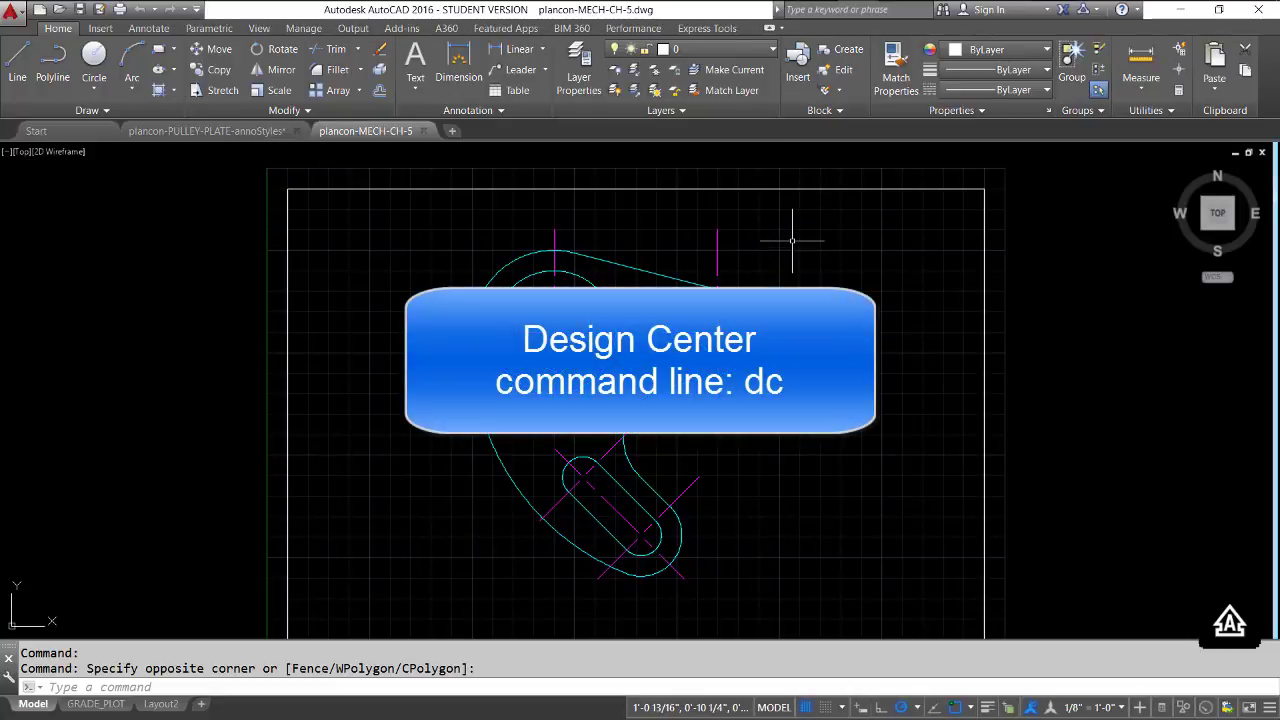
Open DesignCenter and show the content categories of the currently open drawings instead of the folder list
type("dc")
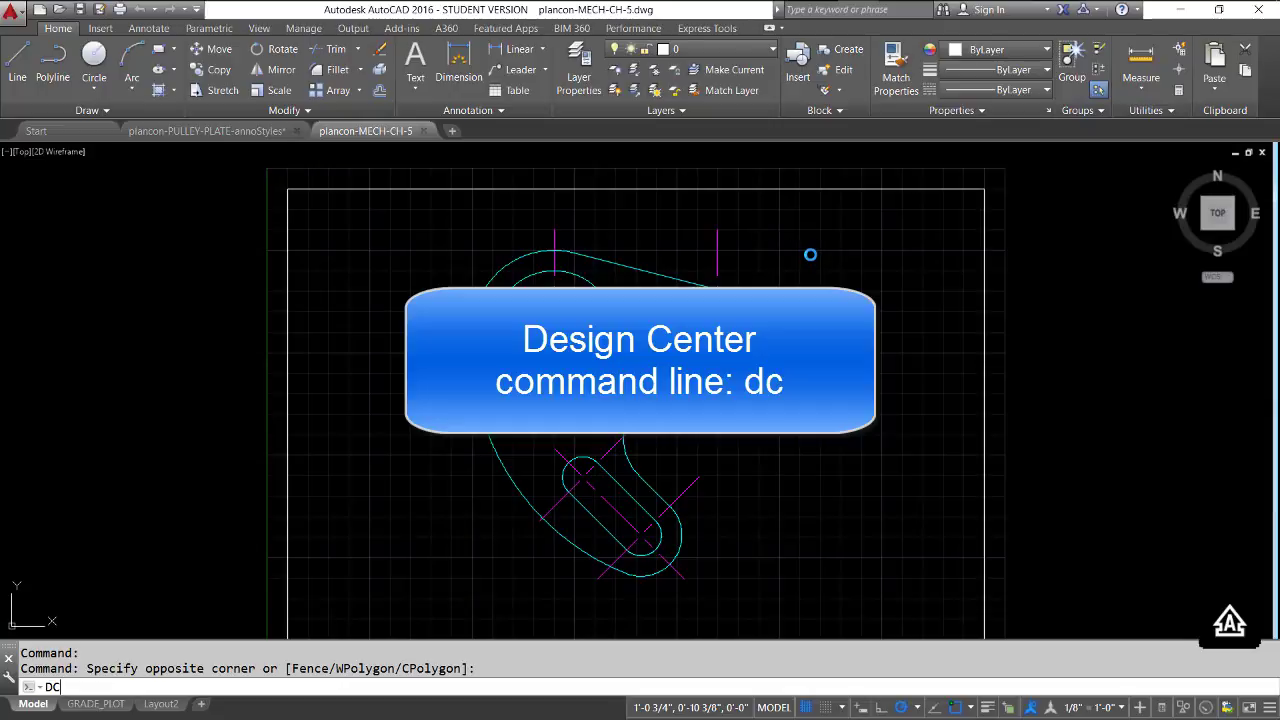
key("Return")
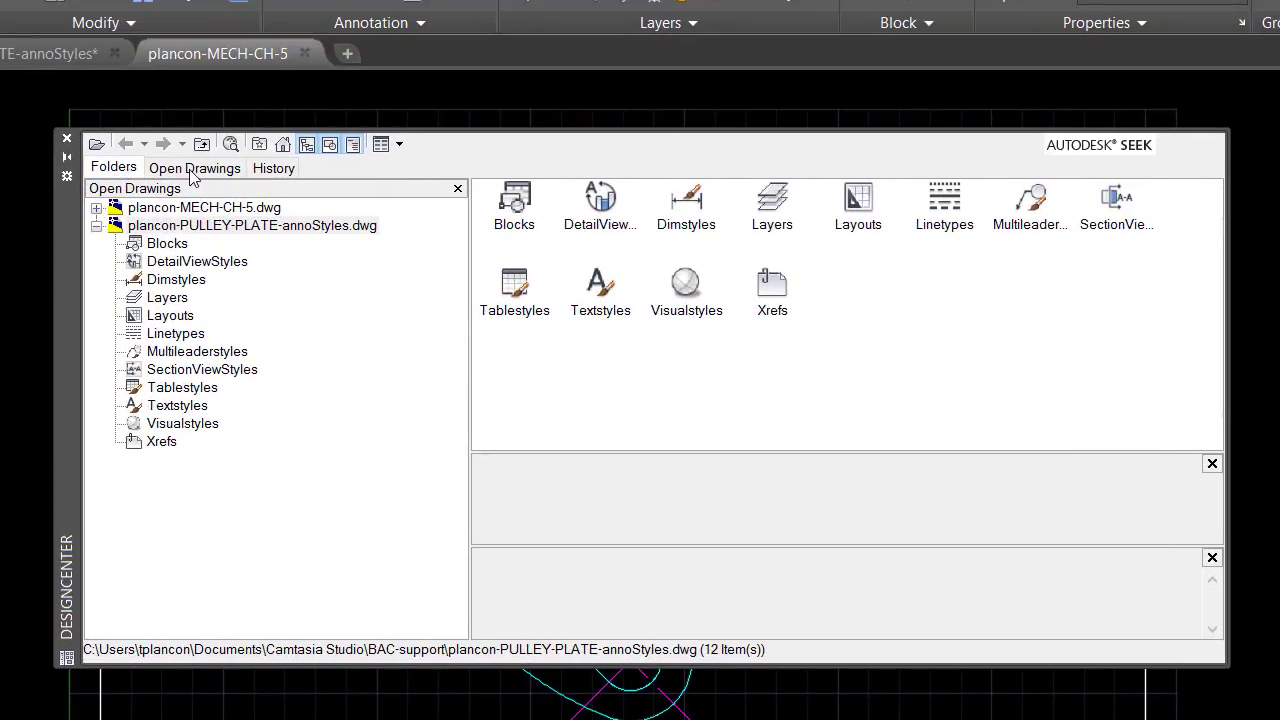
left_click(193, 170)
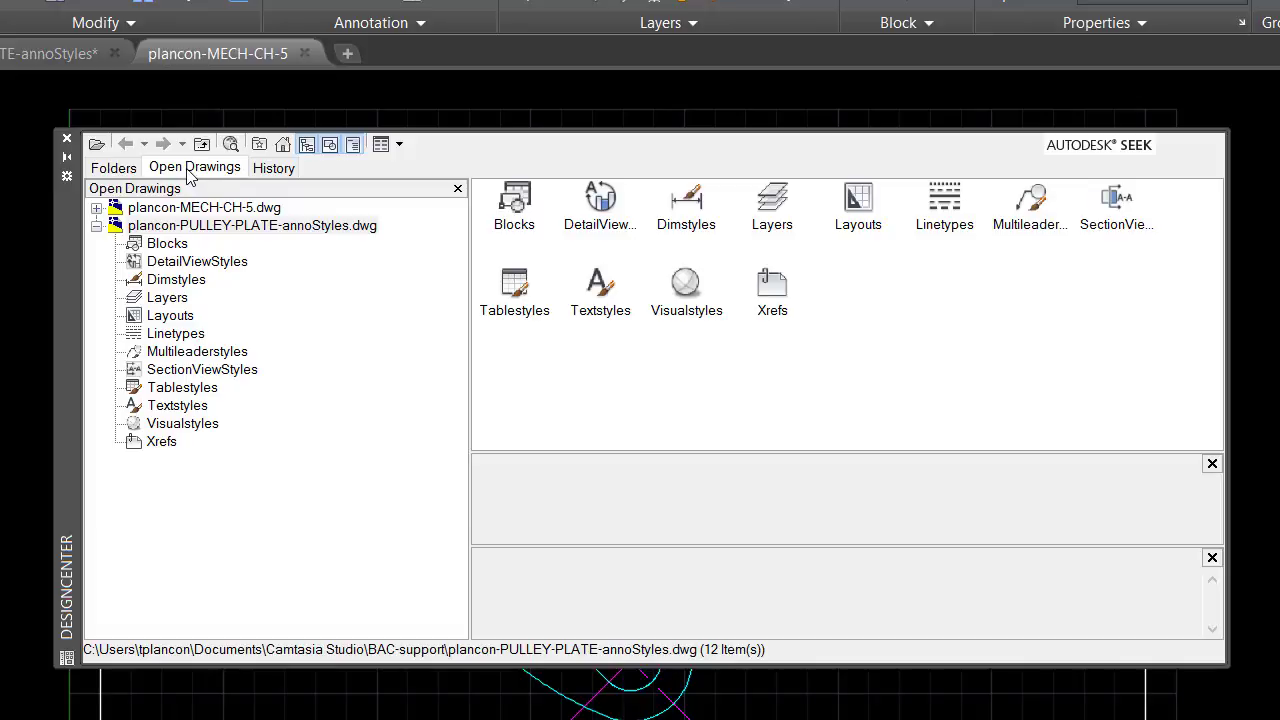
left_click(110, 170)
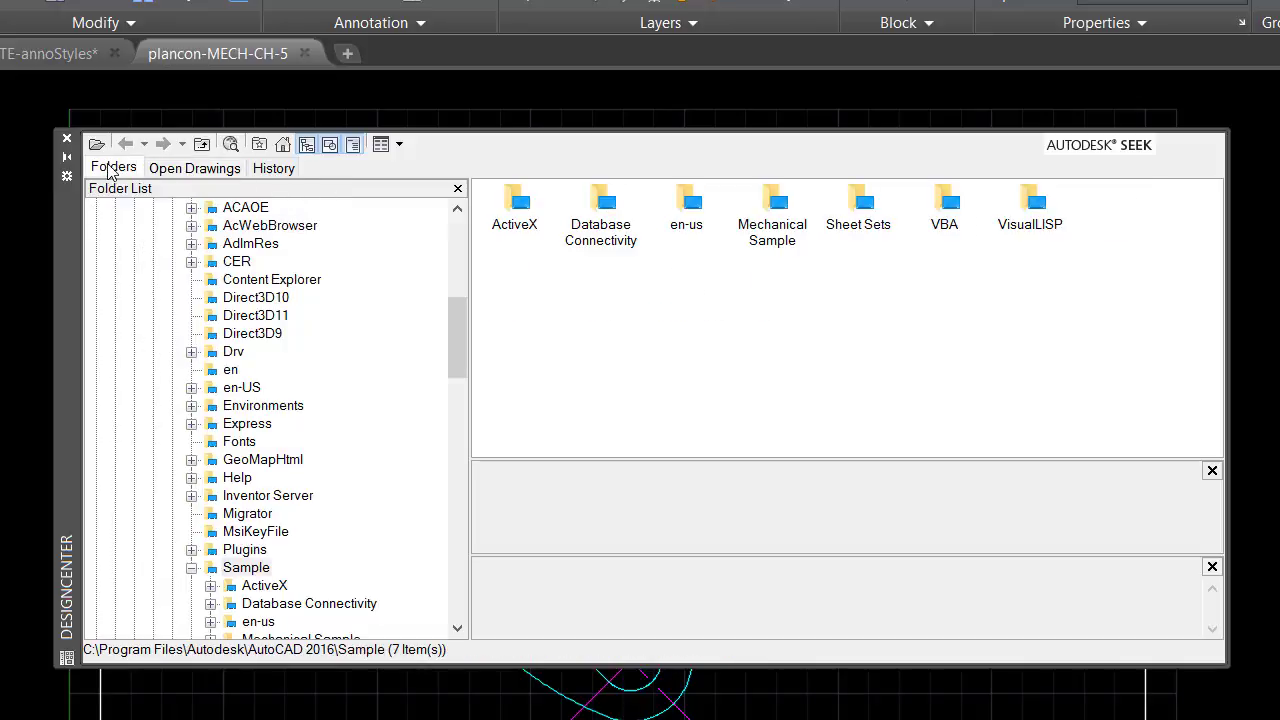
left_click_drag(461, 329, 445, 278)
left_click(168, 172)
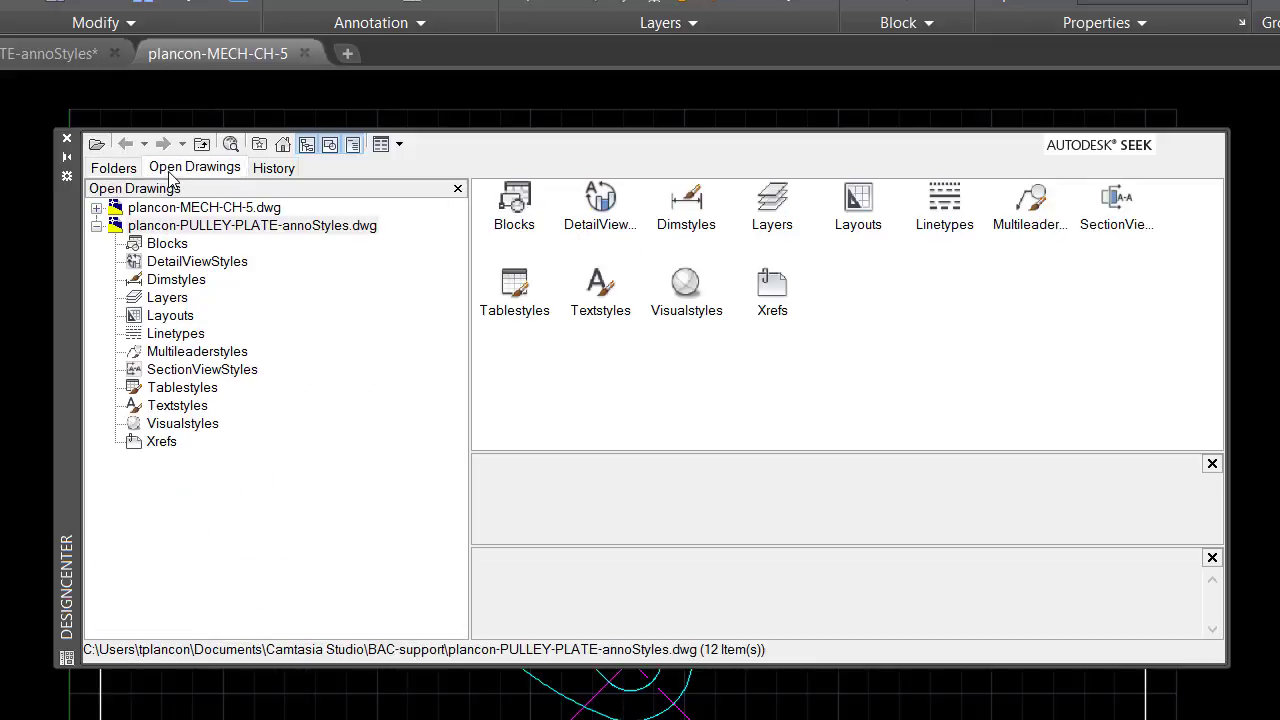
mouse_move(50, 53)
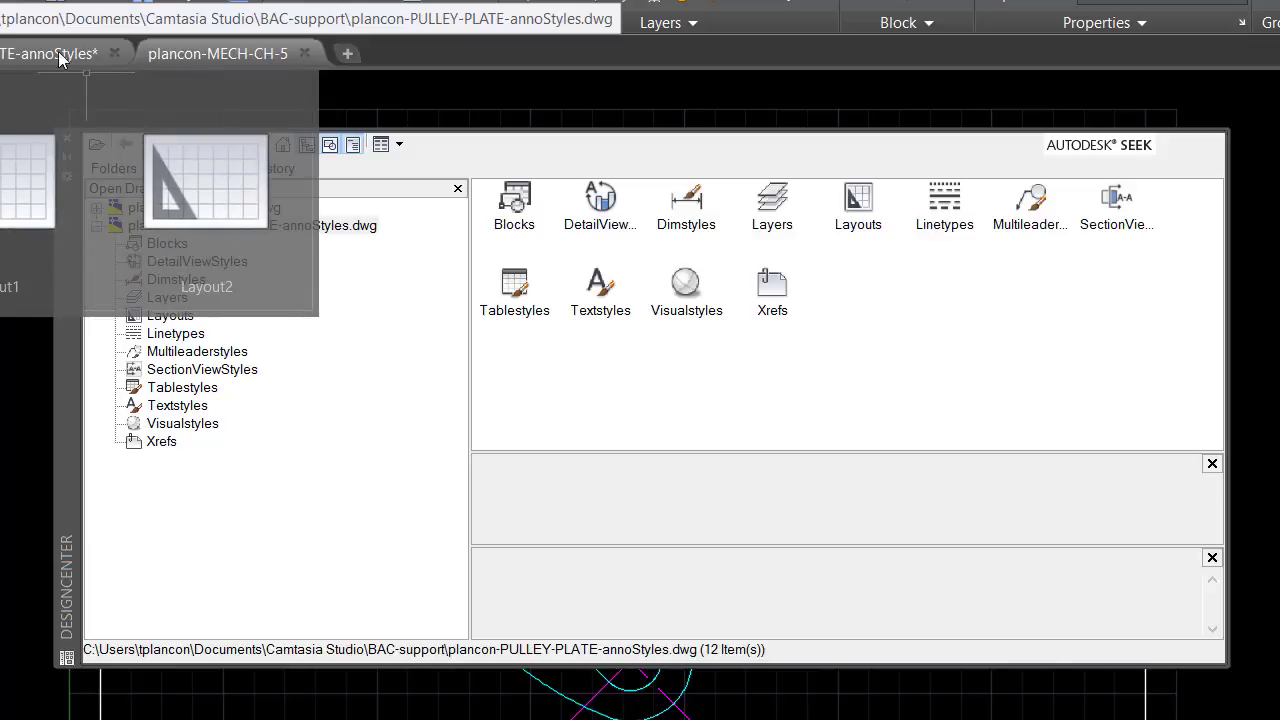
mouse_move(213, 53)
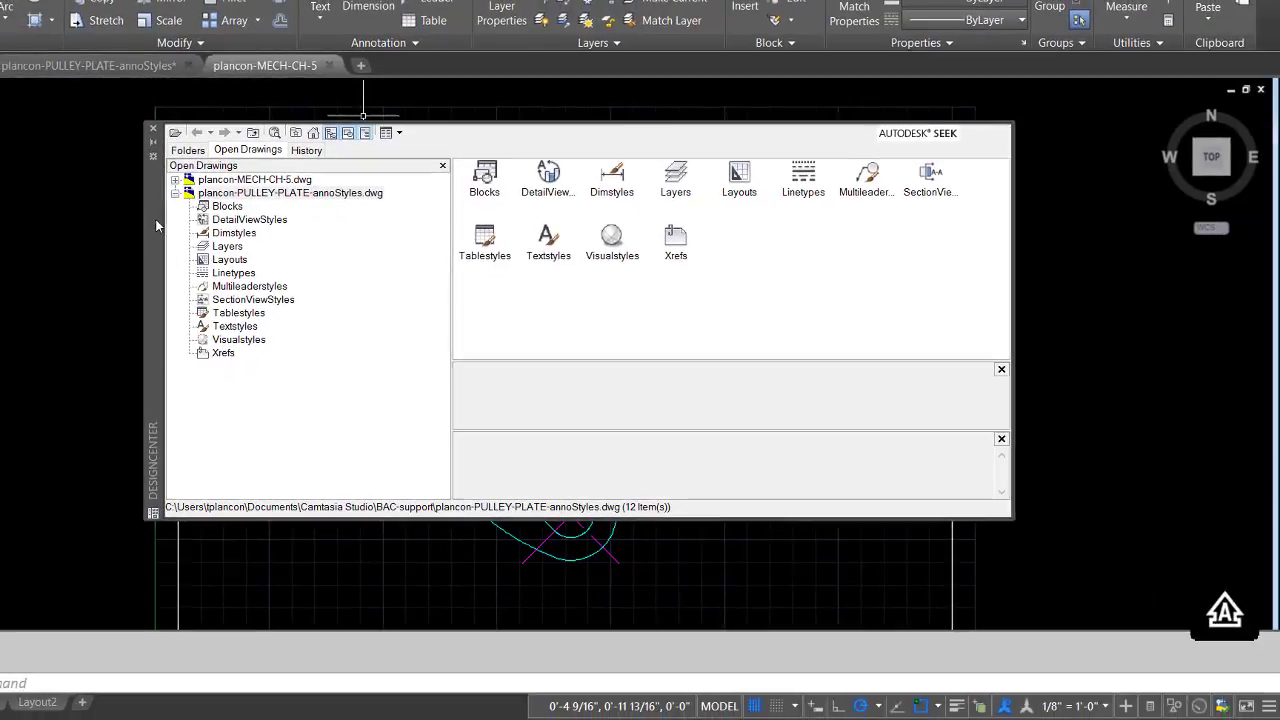
Copy the MECH-LEADER multileader style from the PULLEY-PLATE-annoStyles drawing into the MECH-CH-5 drawing through DesignCenter
mouse_move(155, 219)
left_mouse_down()
mouse_move(249, 286)
mouse_move(428, 348)
mouse_move(221, 349)
mouse_move(50, 272)
mouse_move(126, 255)
left_mouse_up()
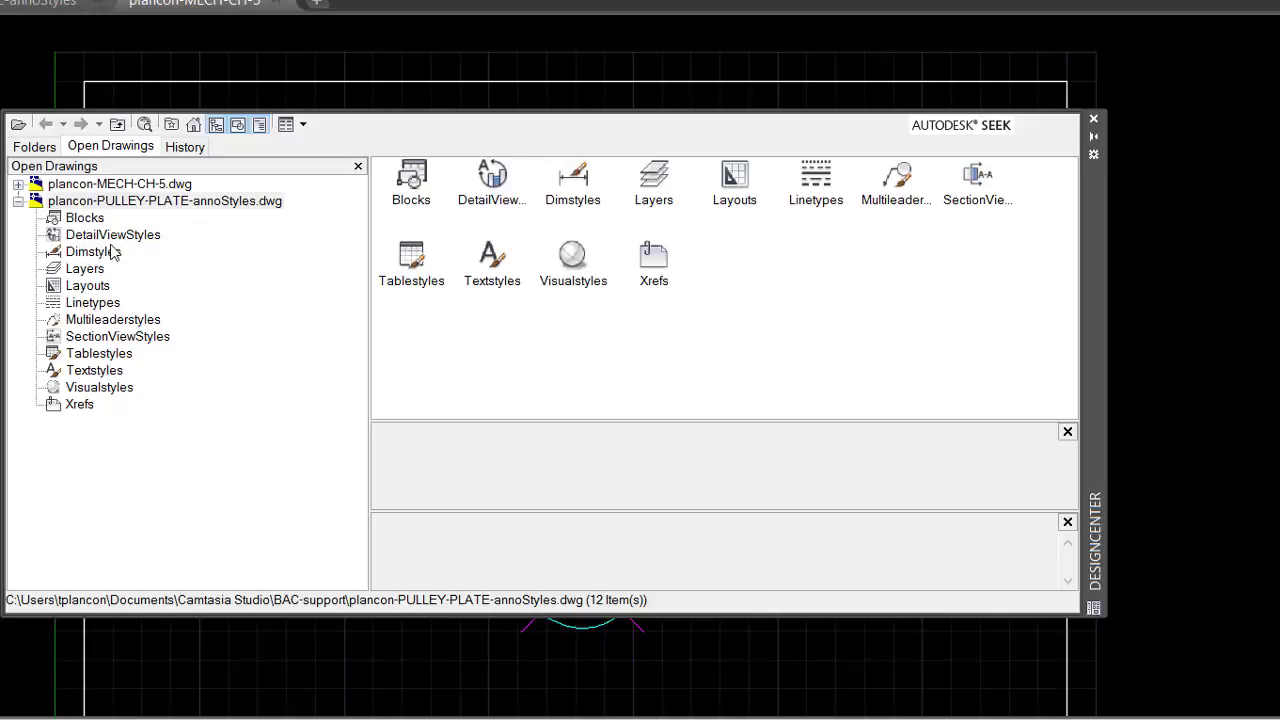
left_click(101, 374)
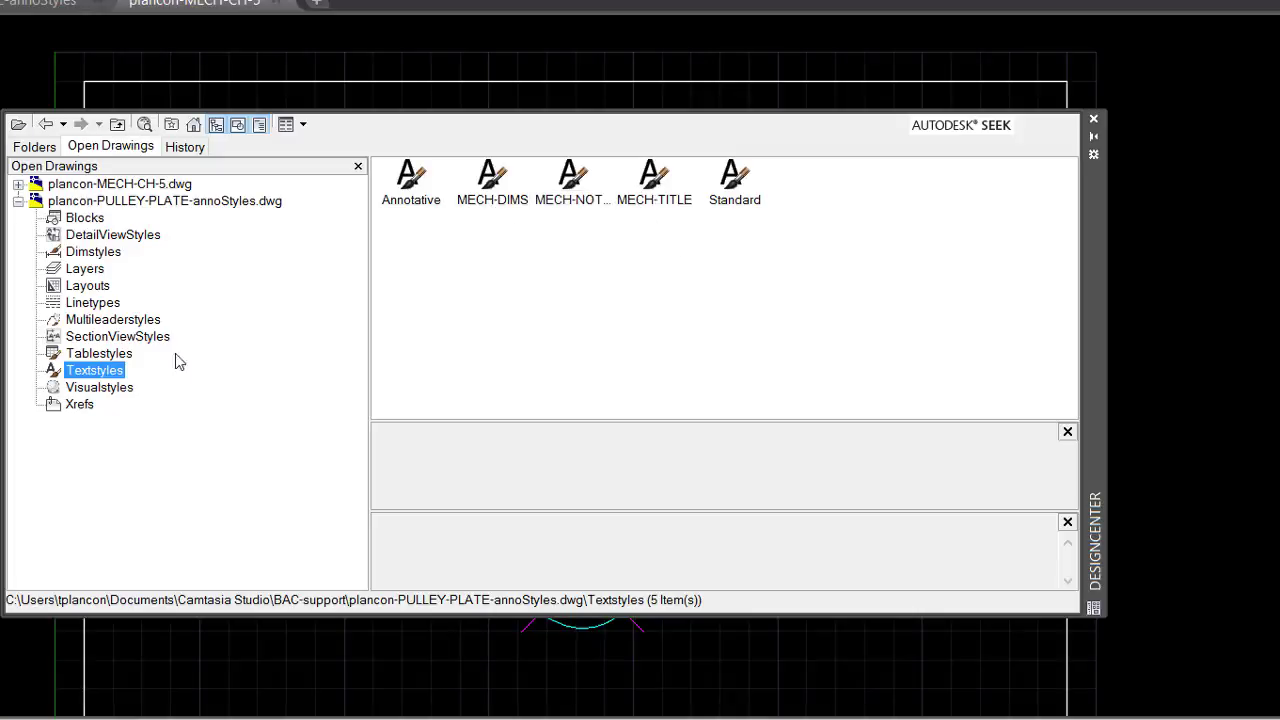
left_click(58, 321)
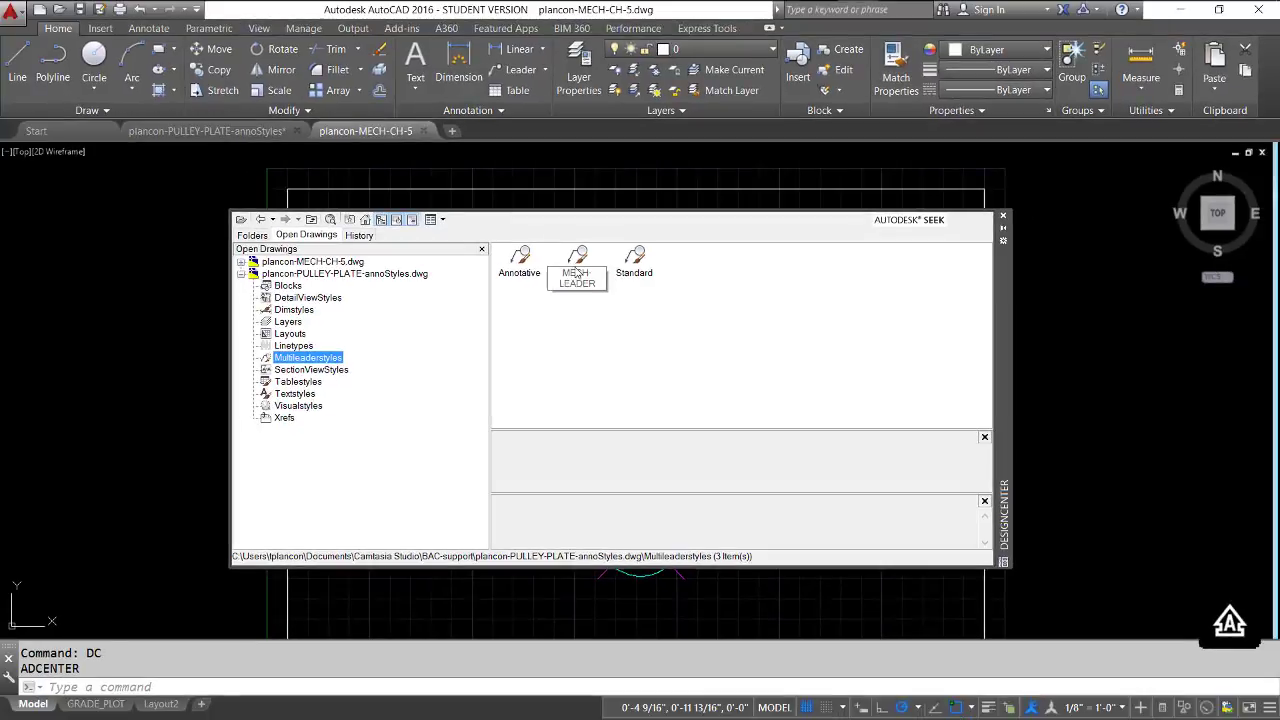
left_click(576, 262)
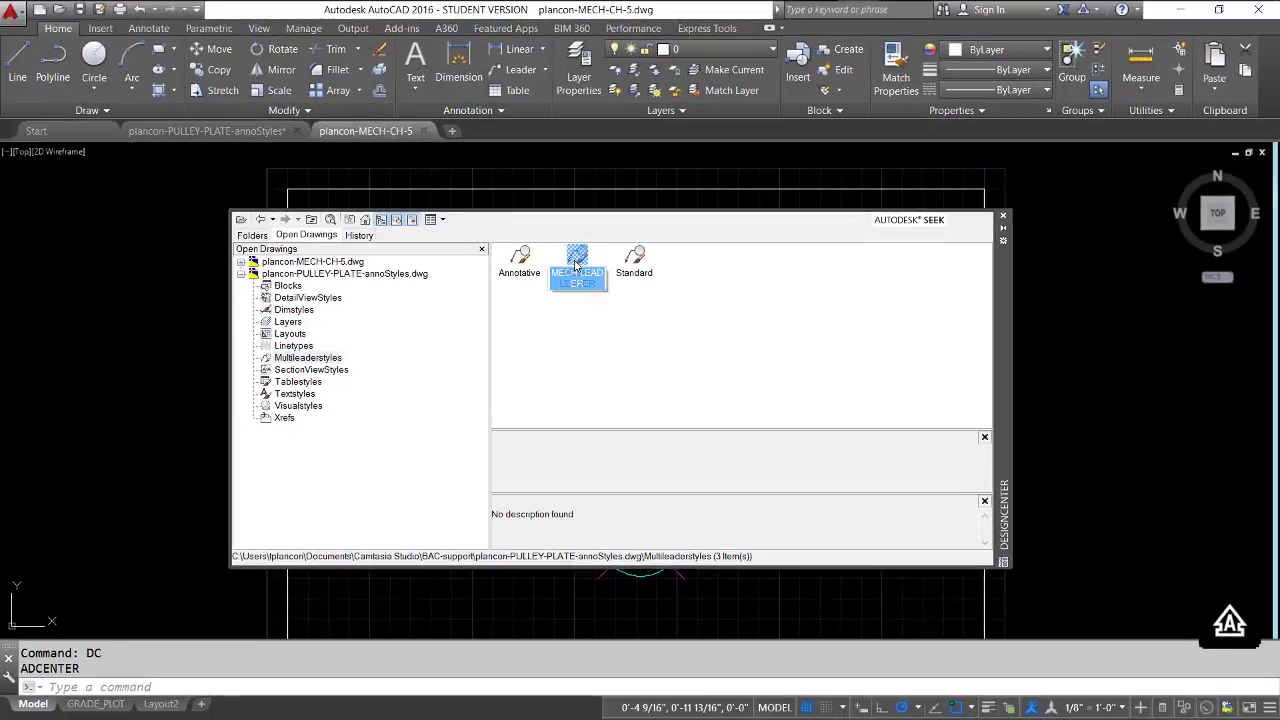
mouse_move(702, 256)
left_mouse_down()
mouse_move(921, 292)
mouse_move(1097, 278)
mouse_move(1095, 256)
left_mouse_up()
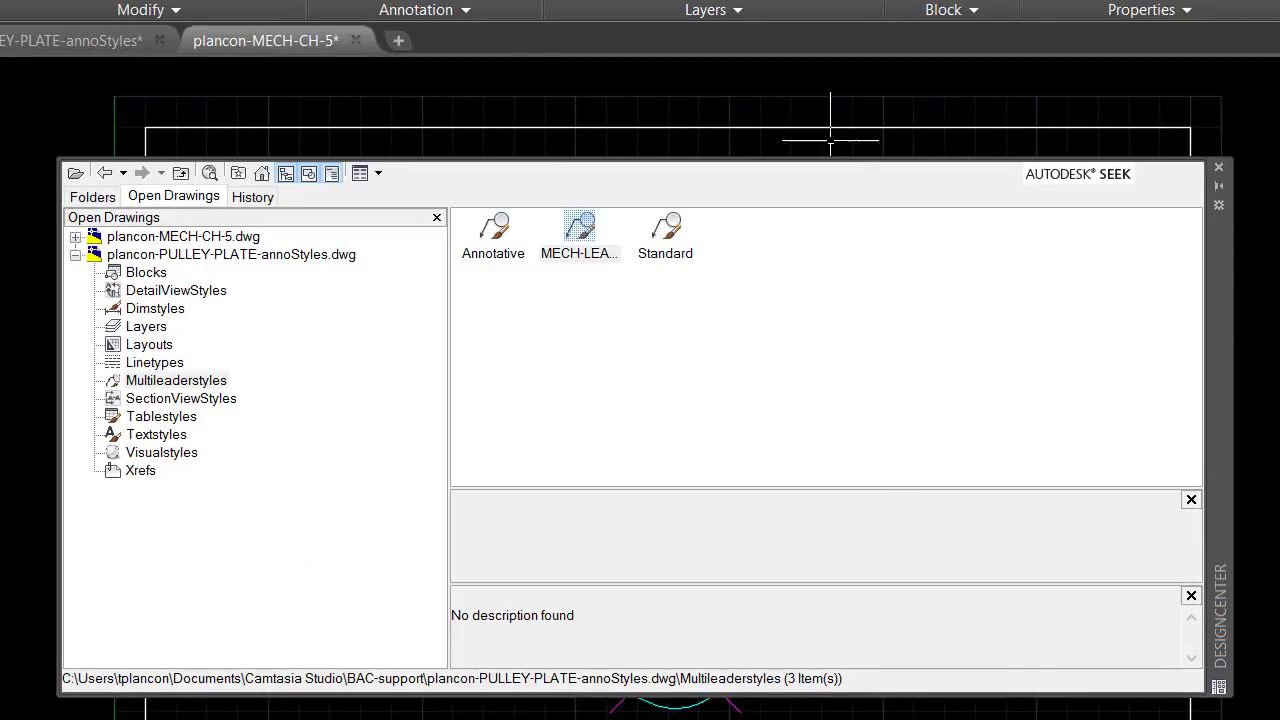
Make MECH-LEADER the current multileader style of the MECH-CH-5 drawing
mouse_move(463, 13)
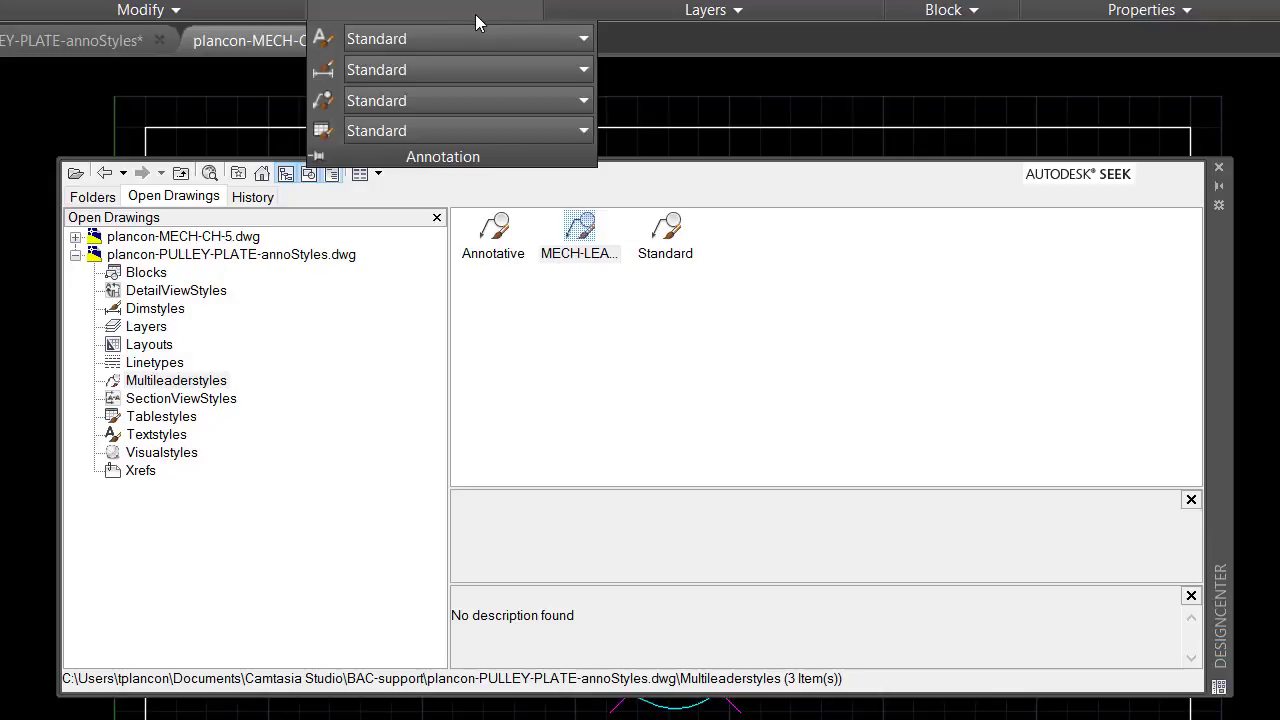
left_click(423, 104)
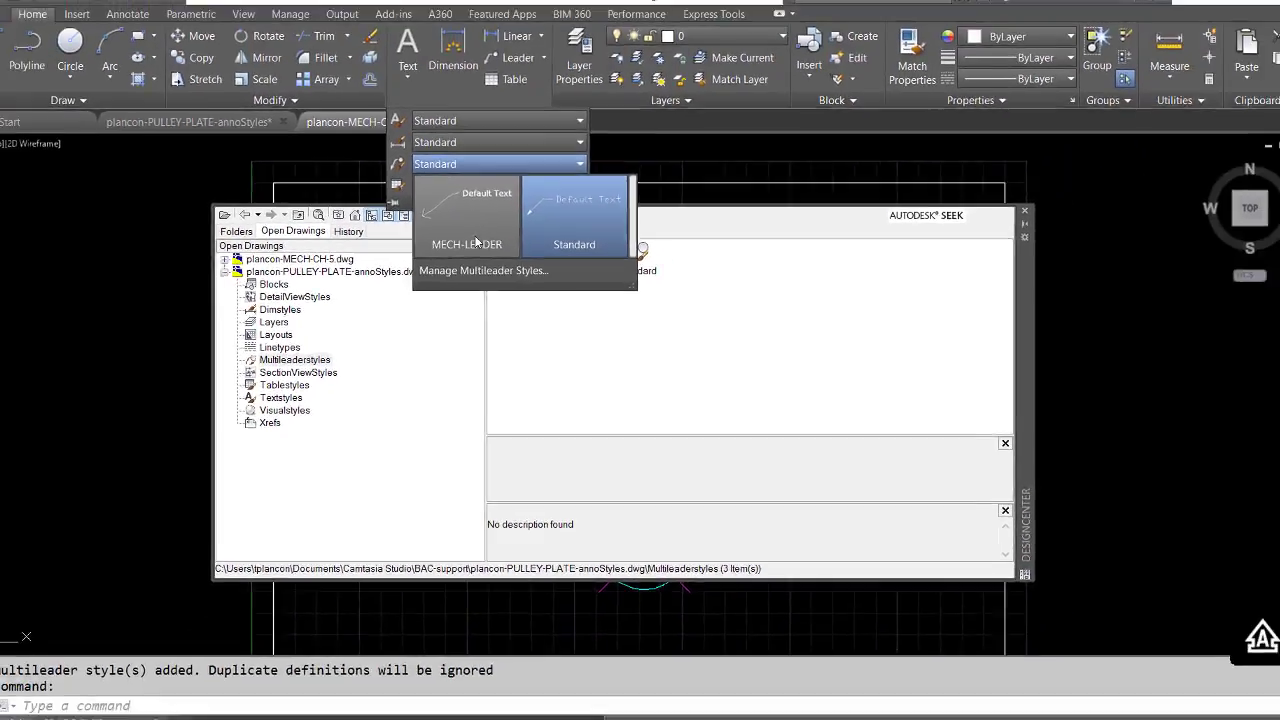
left_click(451, 217)
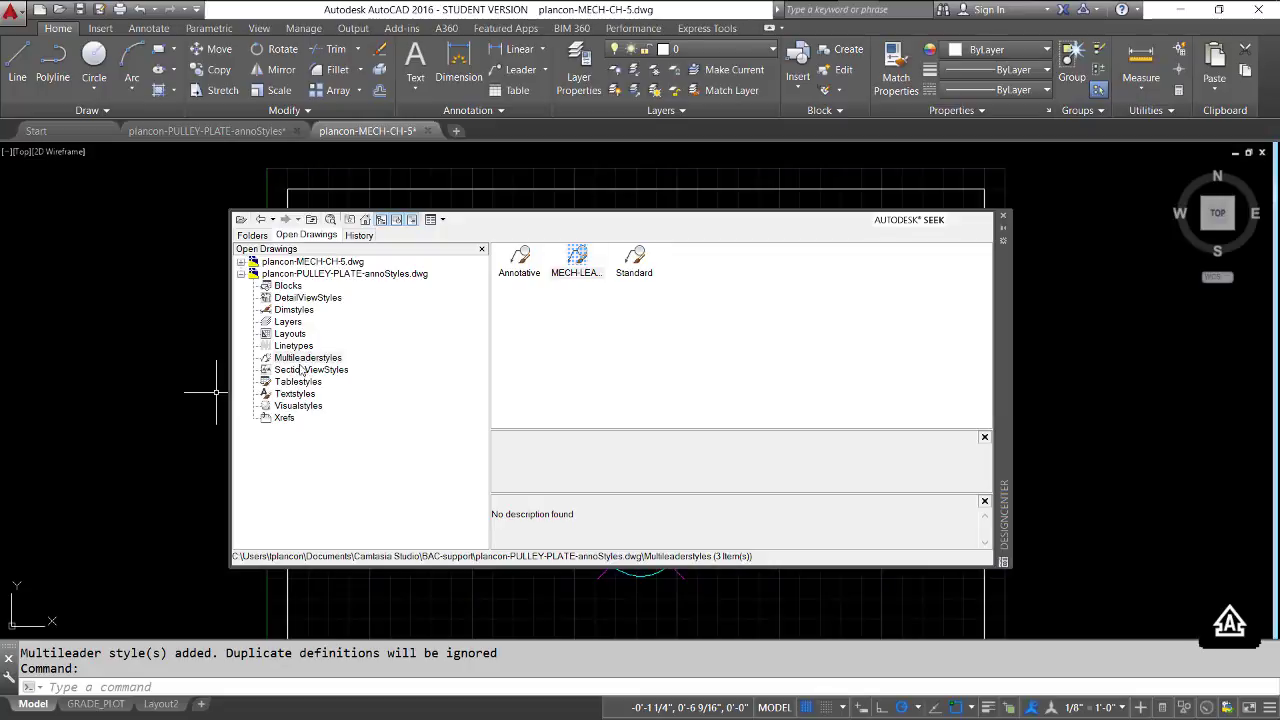
Copy the MECH-DIMS, MECH-NOTES and MECH-TITLE text styles from the pulley plate drawing into MECH-CH-5 and check its text style list
left_click(266, 399)
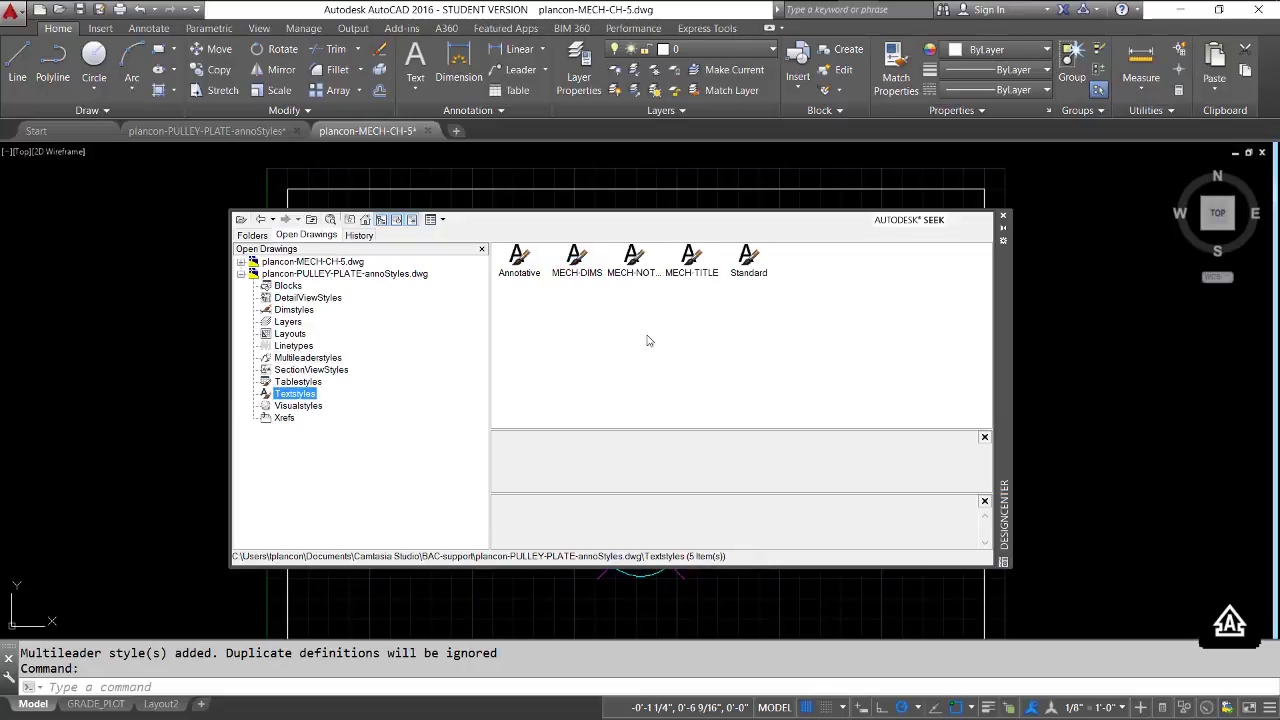
left_click_drag(710, 342, 563, 251)
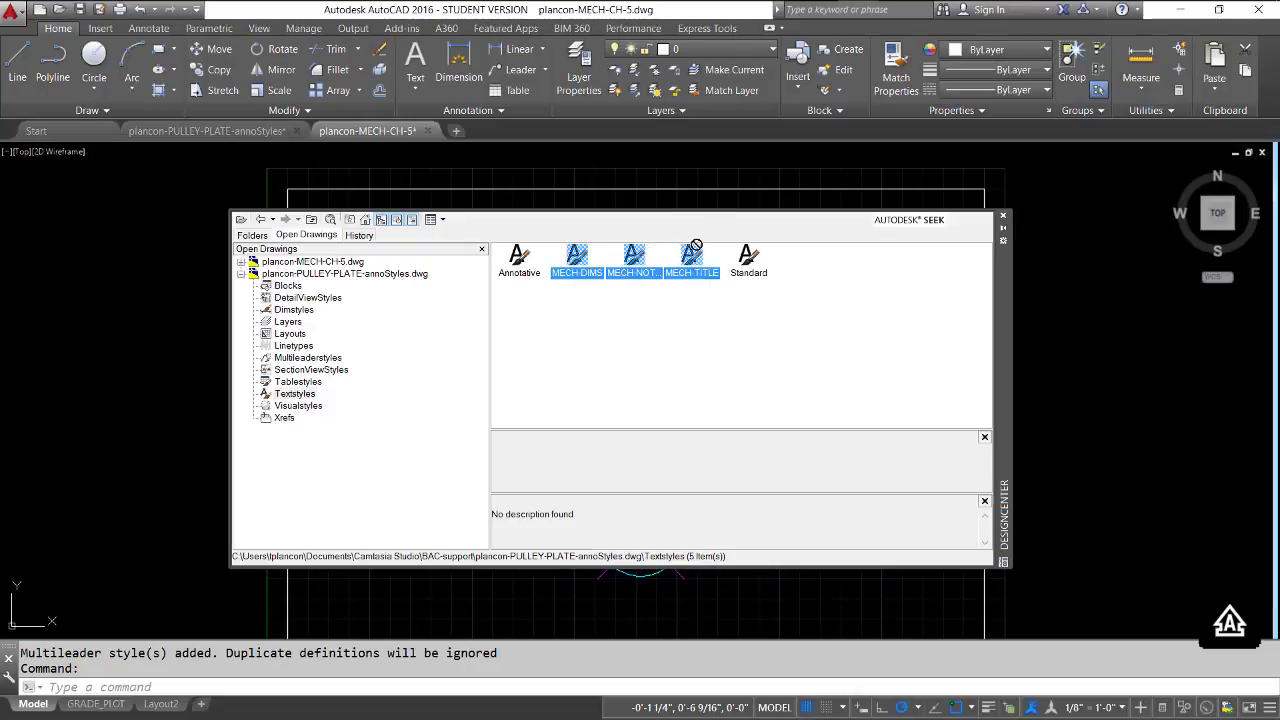
left_click_drag(696, 245, 737, 172)
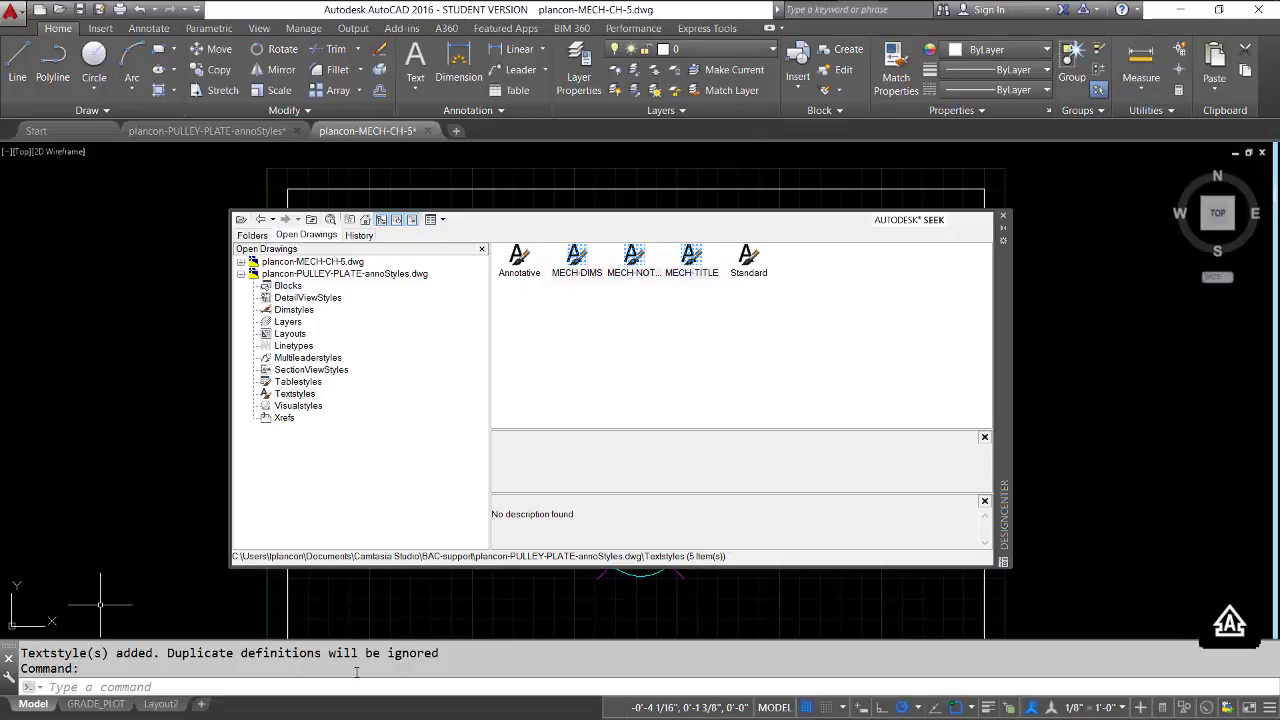
left_click(497, 111)
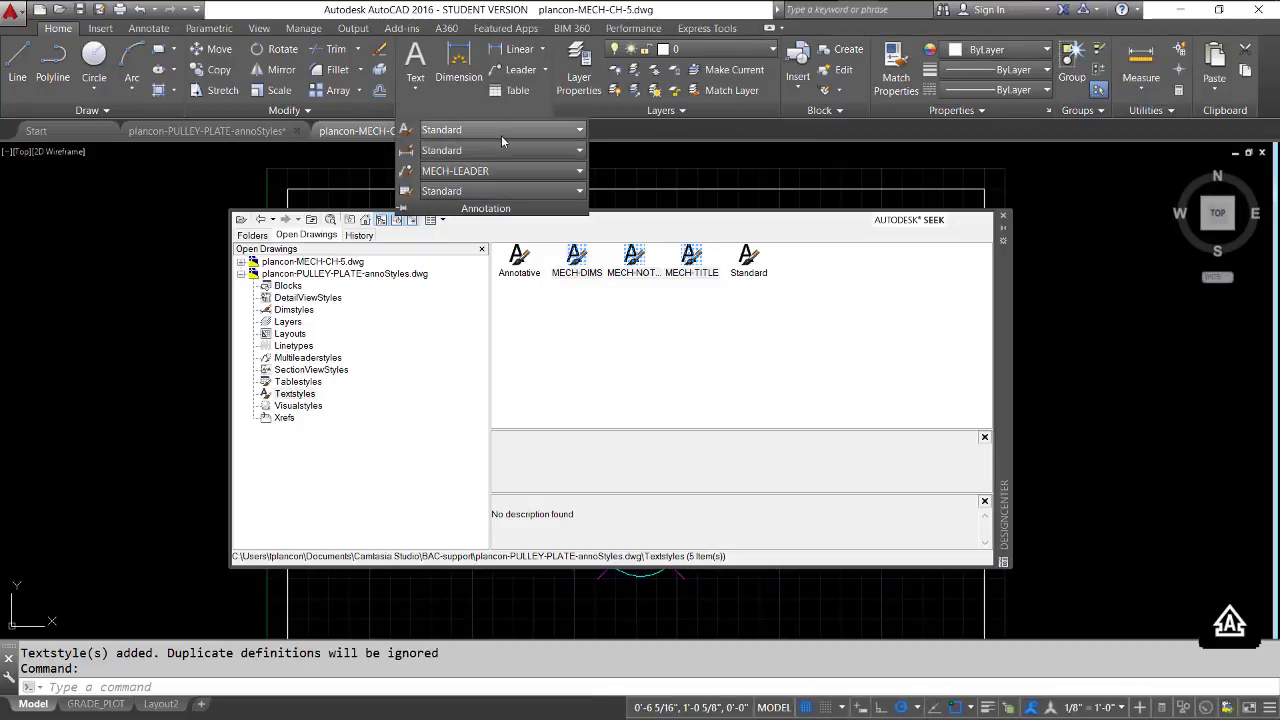
left_click(502, 134)
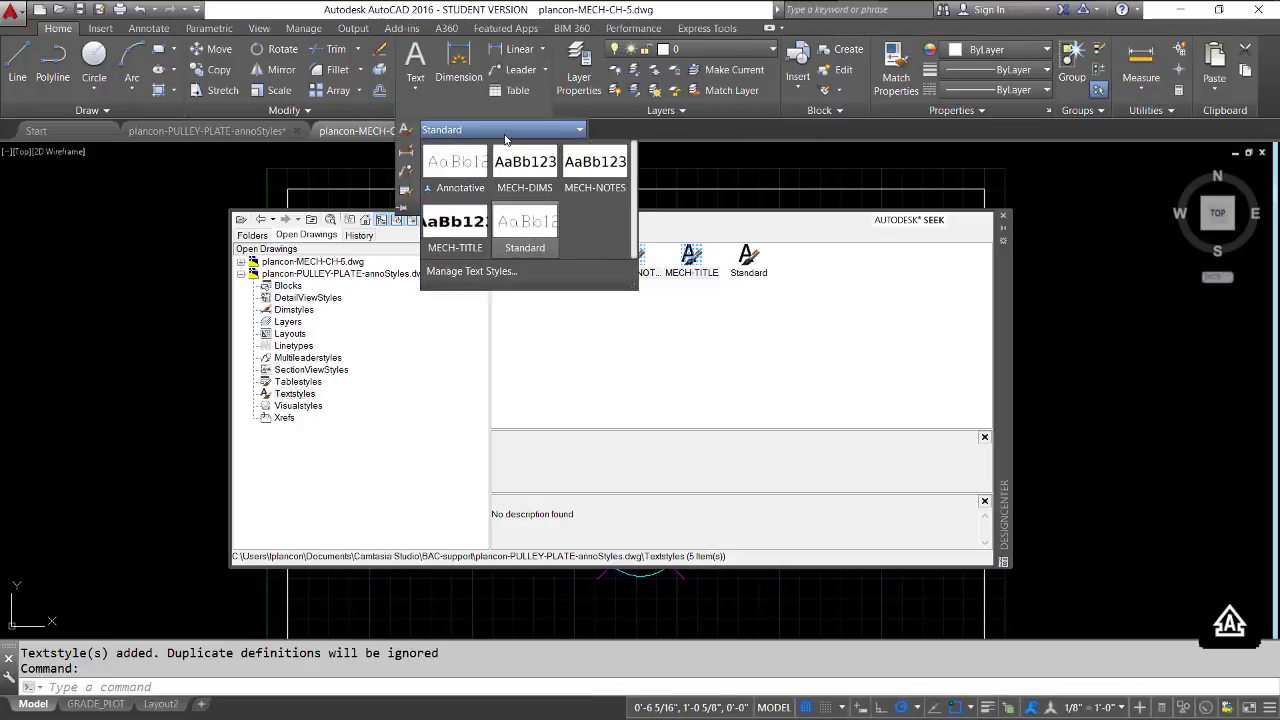
left_click(558, 326)
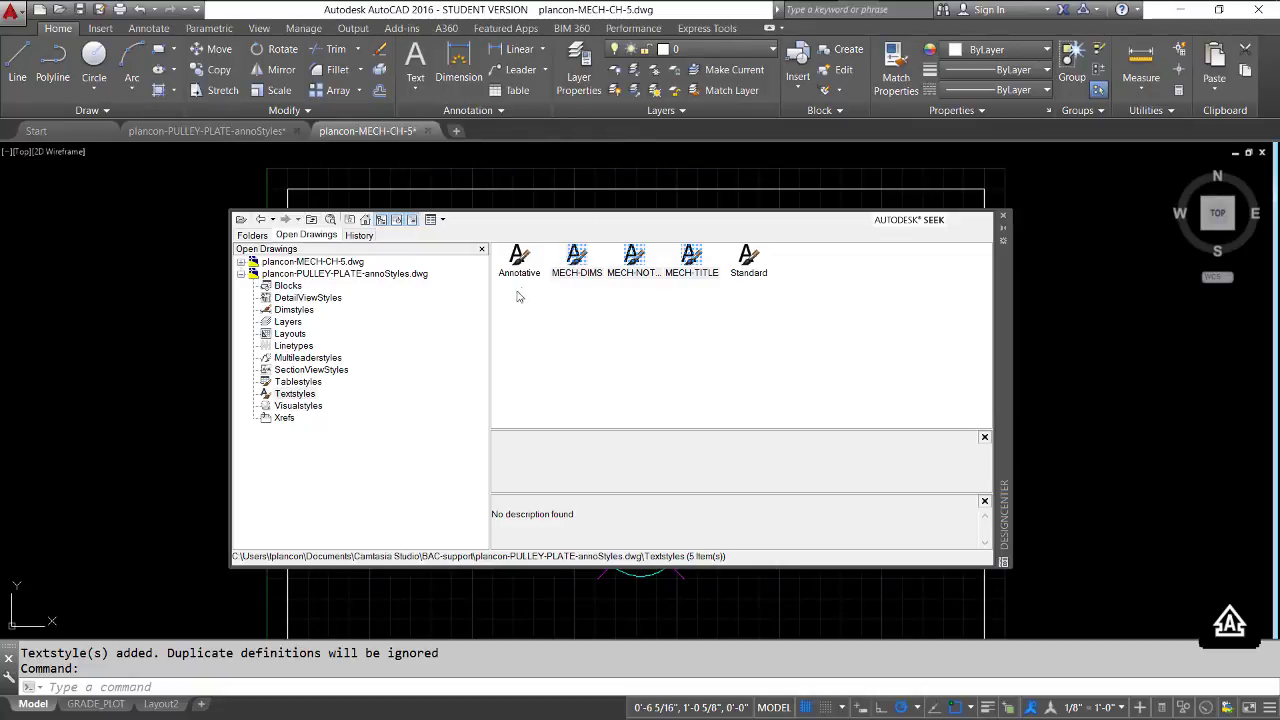
left_click(911, 392)
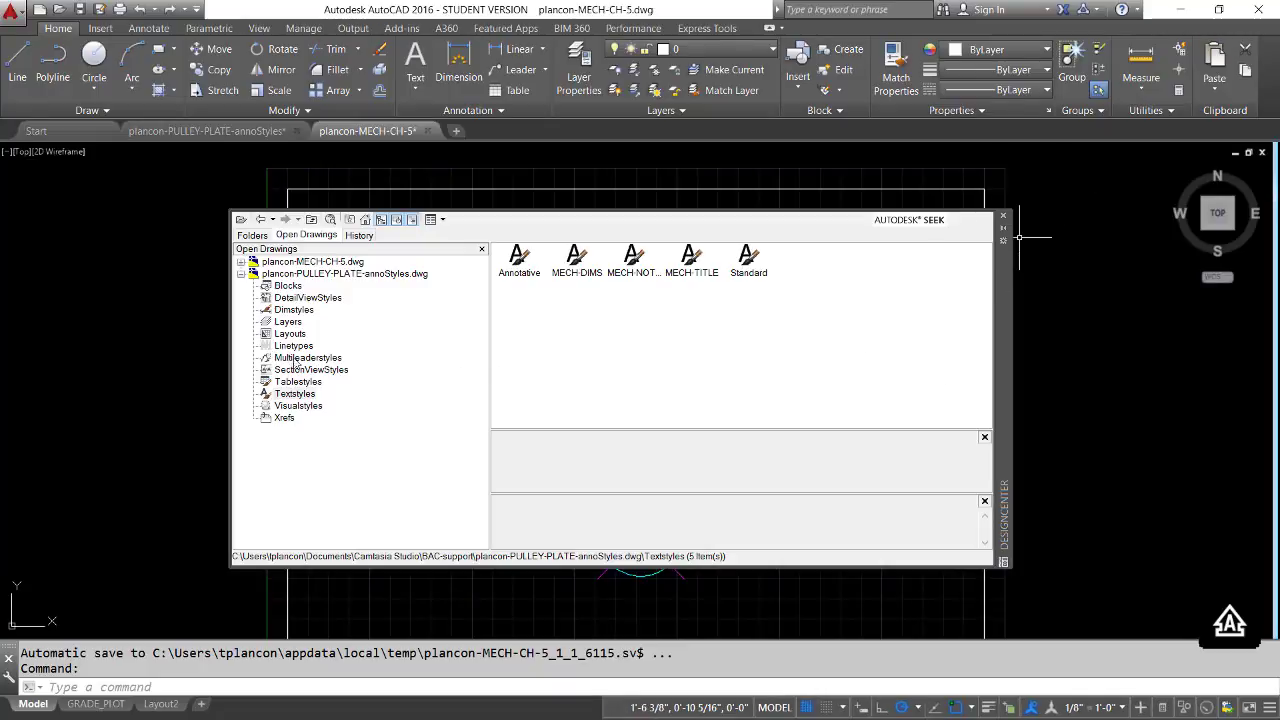
Copy the detail layer from the PULLEY-PLATE-annoStyles drawing into MECH-CH-5 through DesignCenter and check the drawing's layer list
left_click(268, 323)
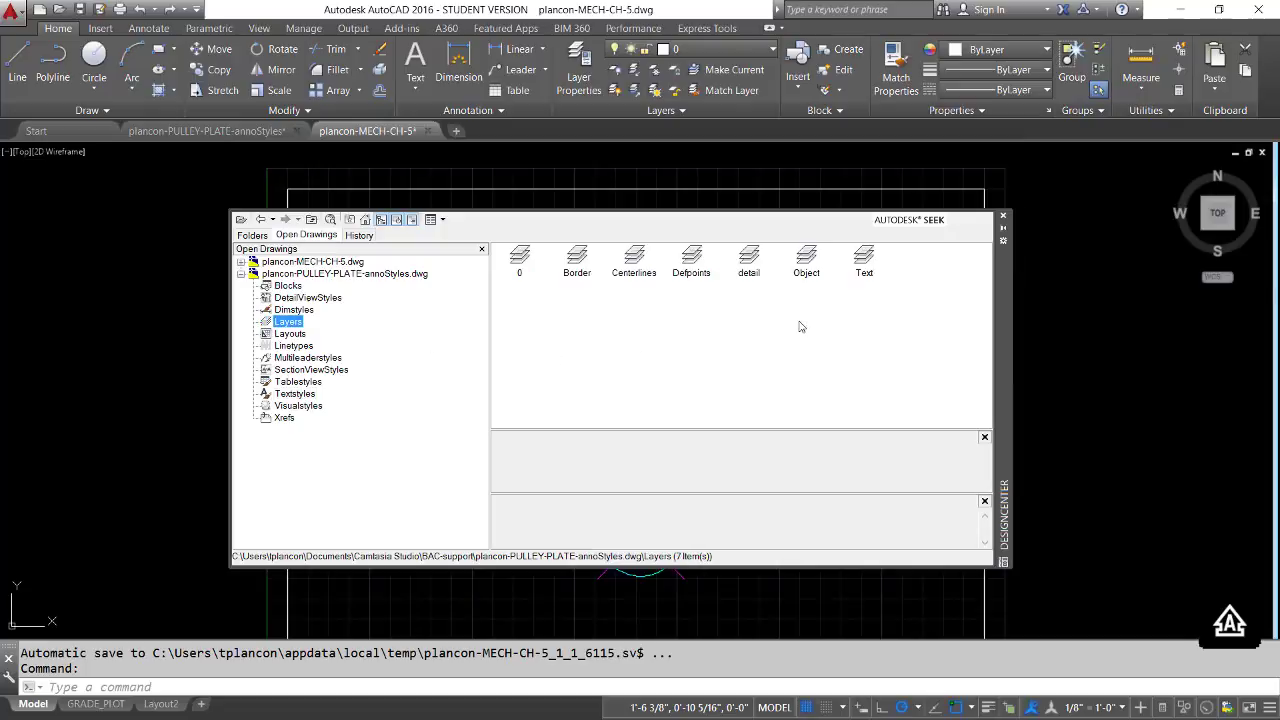
left_click(806, 259)
left_click(757, 265)
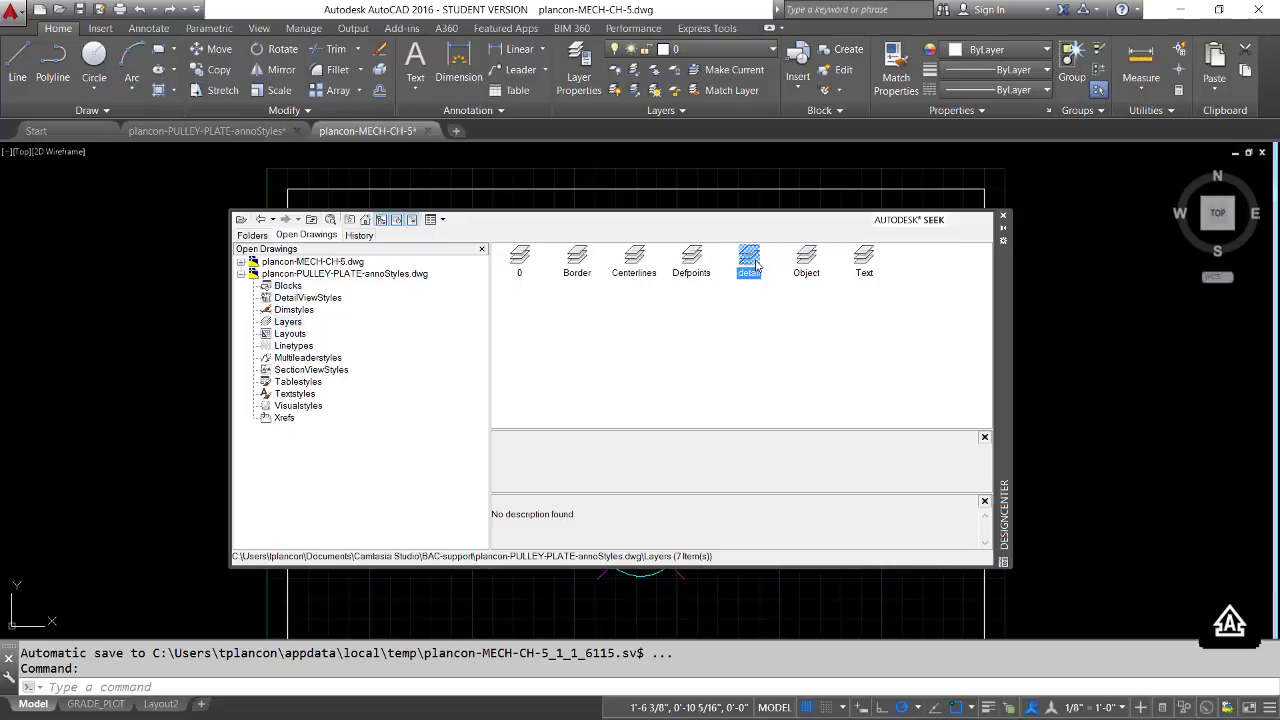
left_click_drag(757, 265, 729, 176)
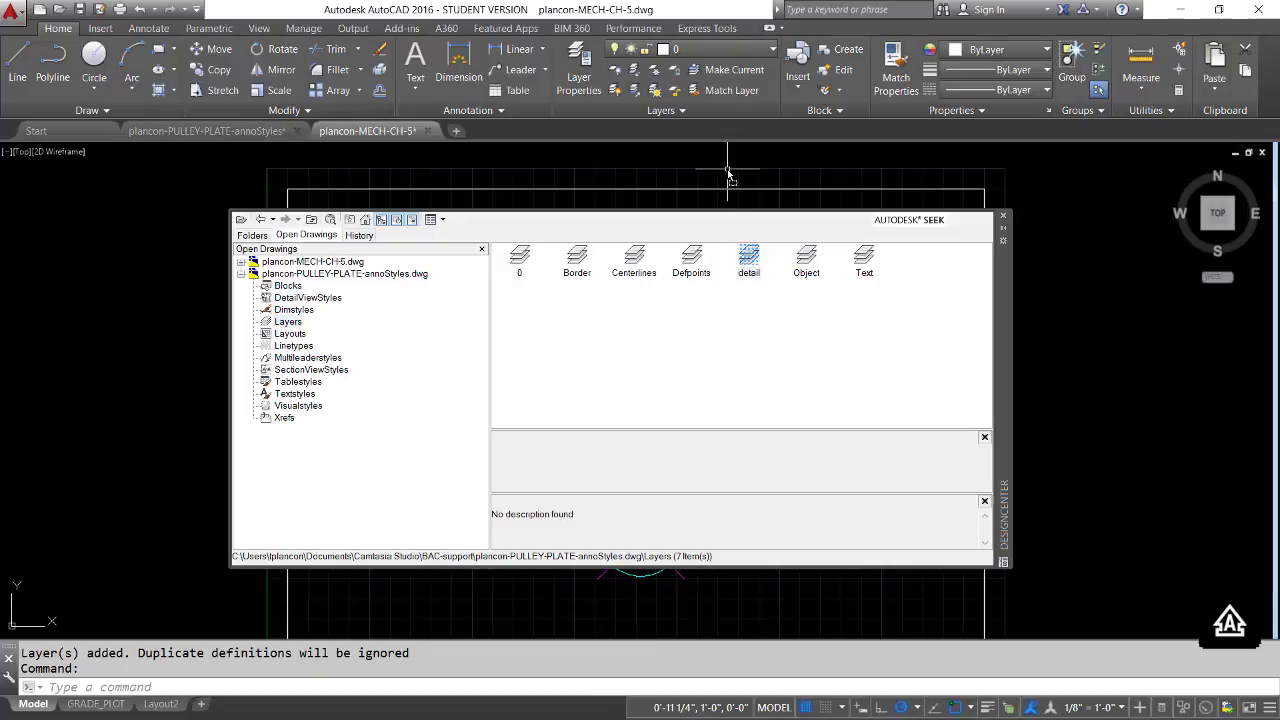
left_click(771, 51)
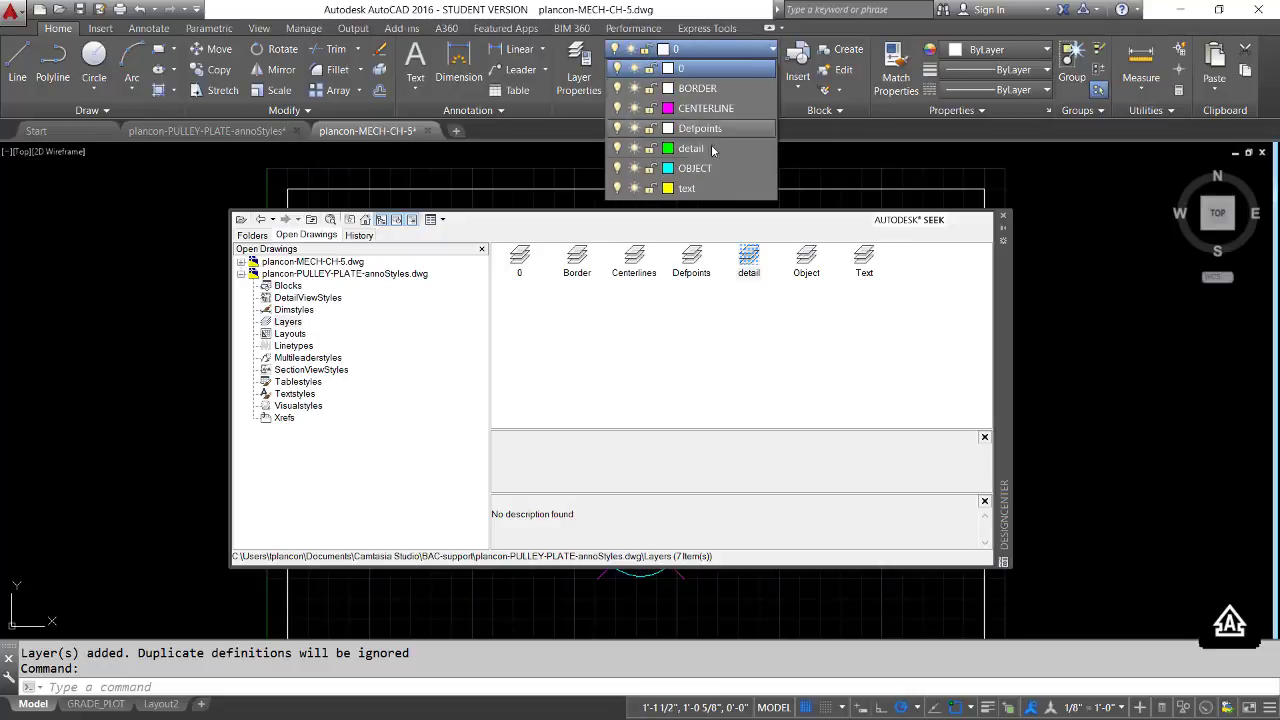
left_click(837, 161)
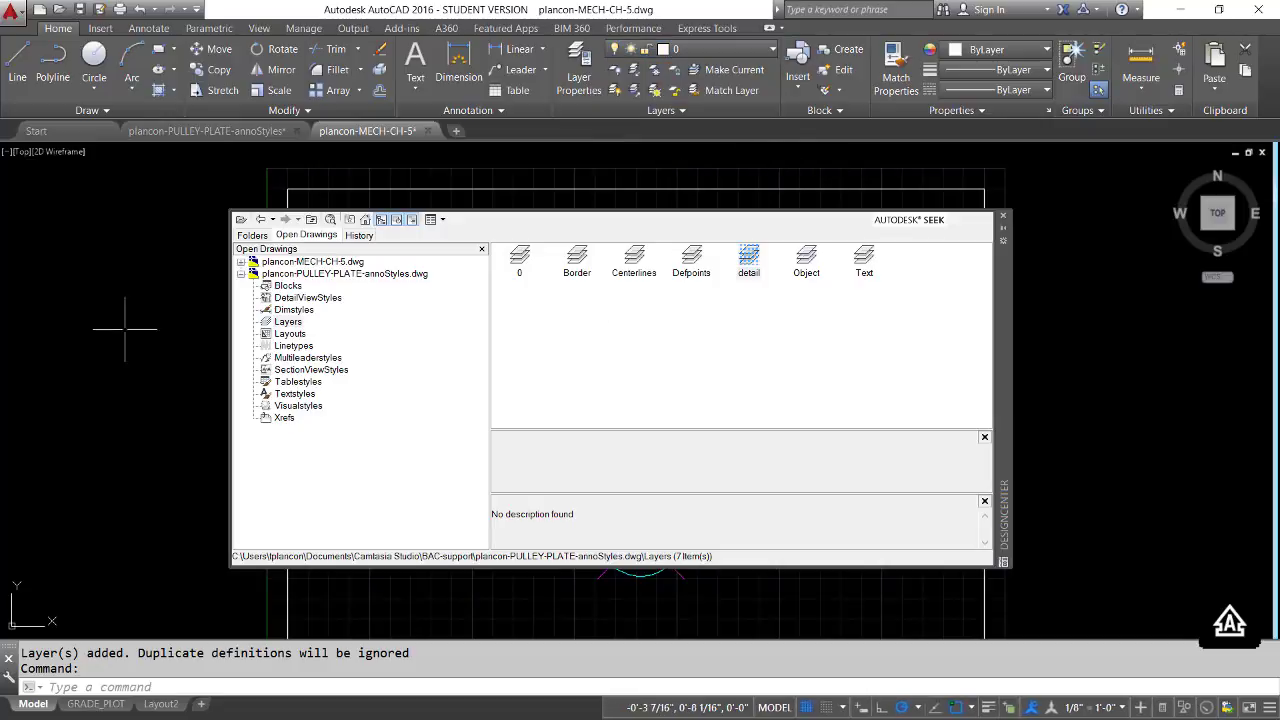
Review the text styles of the MECH-CH-5 drawing in DesignCenter, with the pulley plate contents collapsed, and close DesignCenter
left_click(240, 274)
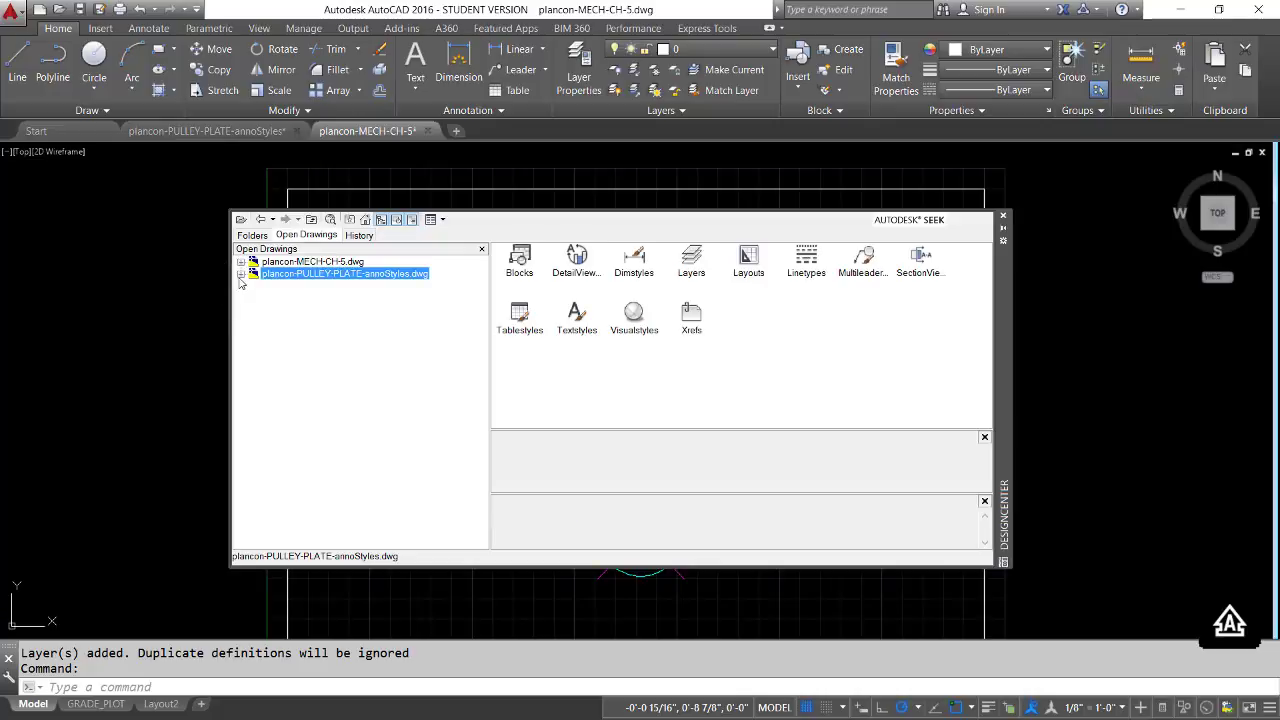
left_click(240, 262)
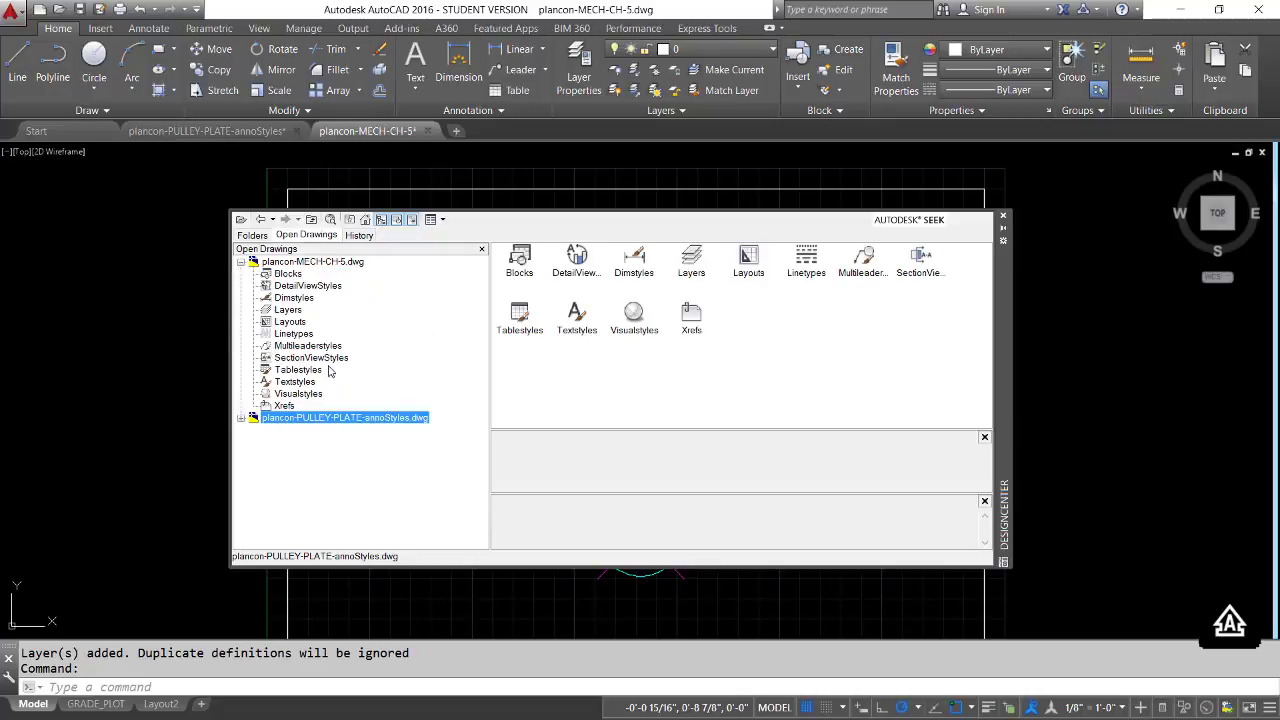
left_click(268, 382)
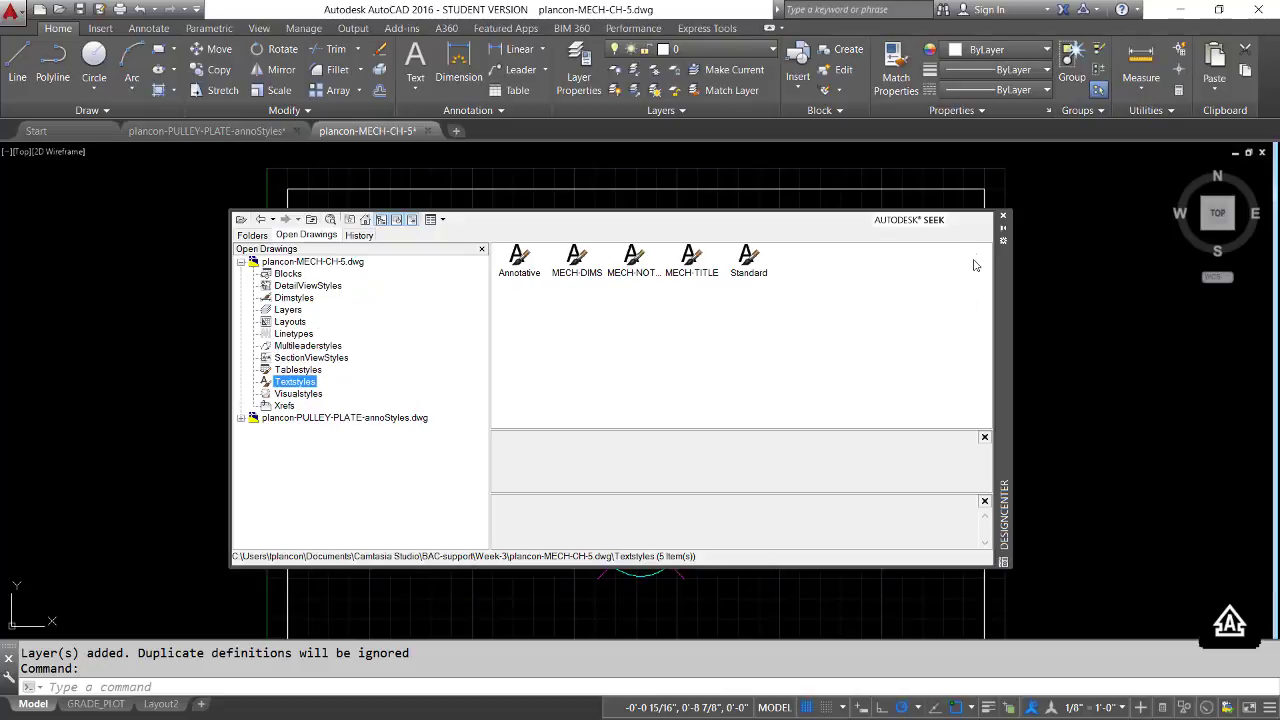
left_click(1002, 216)
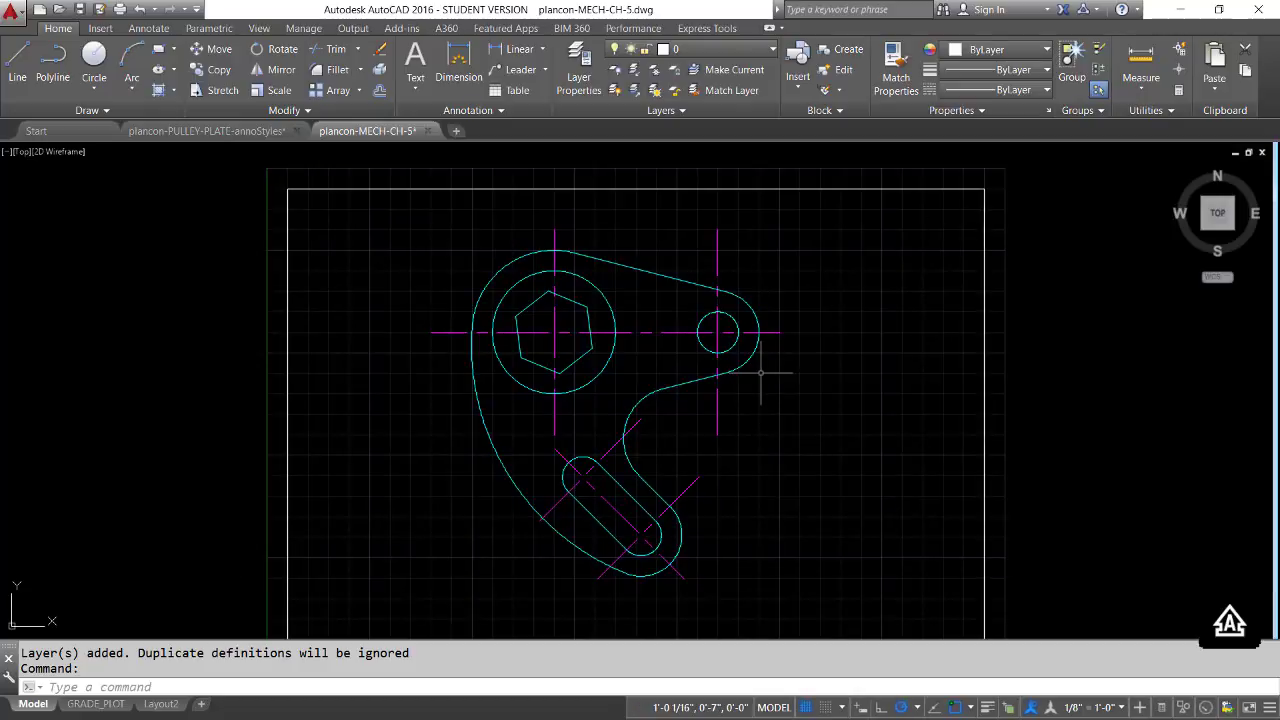
Switch to PDF-XChange Viewer and show the DIMENSION-PARTS-Model document with the labelled parts of a dimension
key("super+Tab")
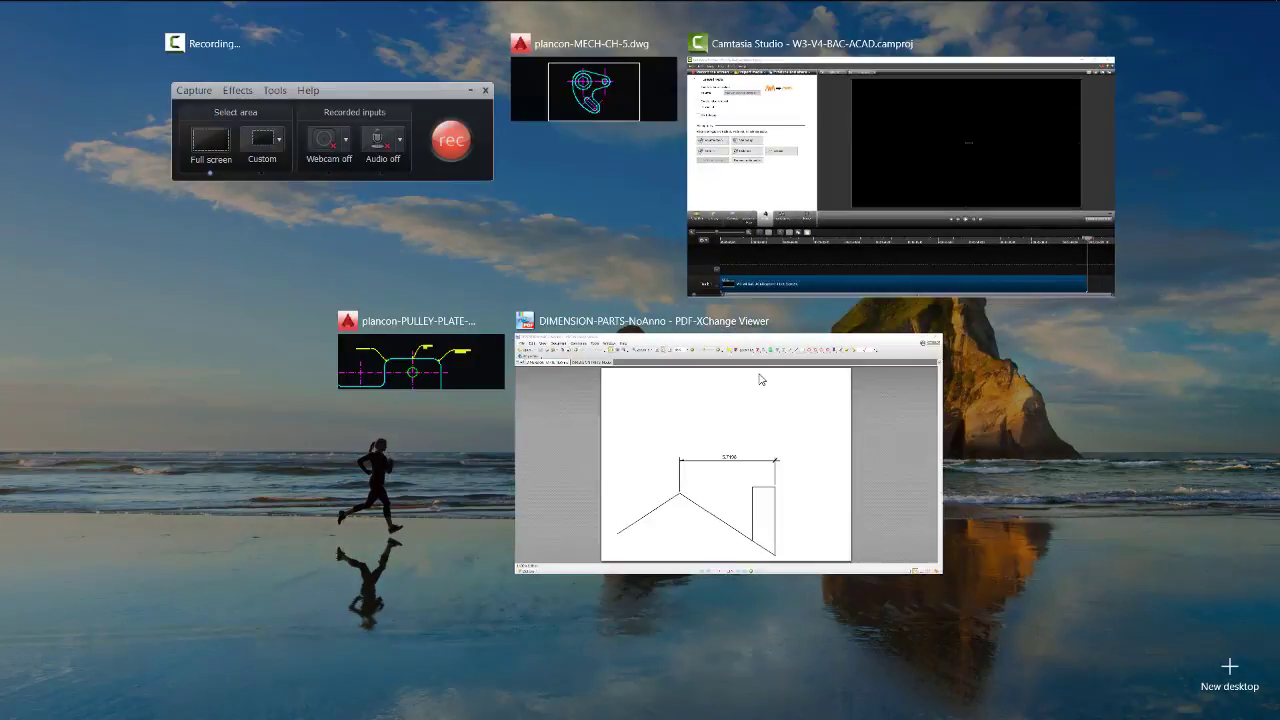
left_click(699, 377)
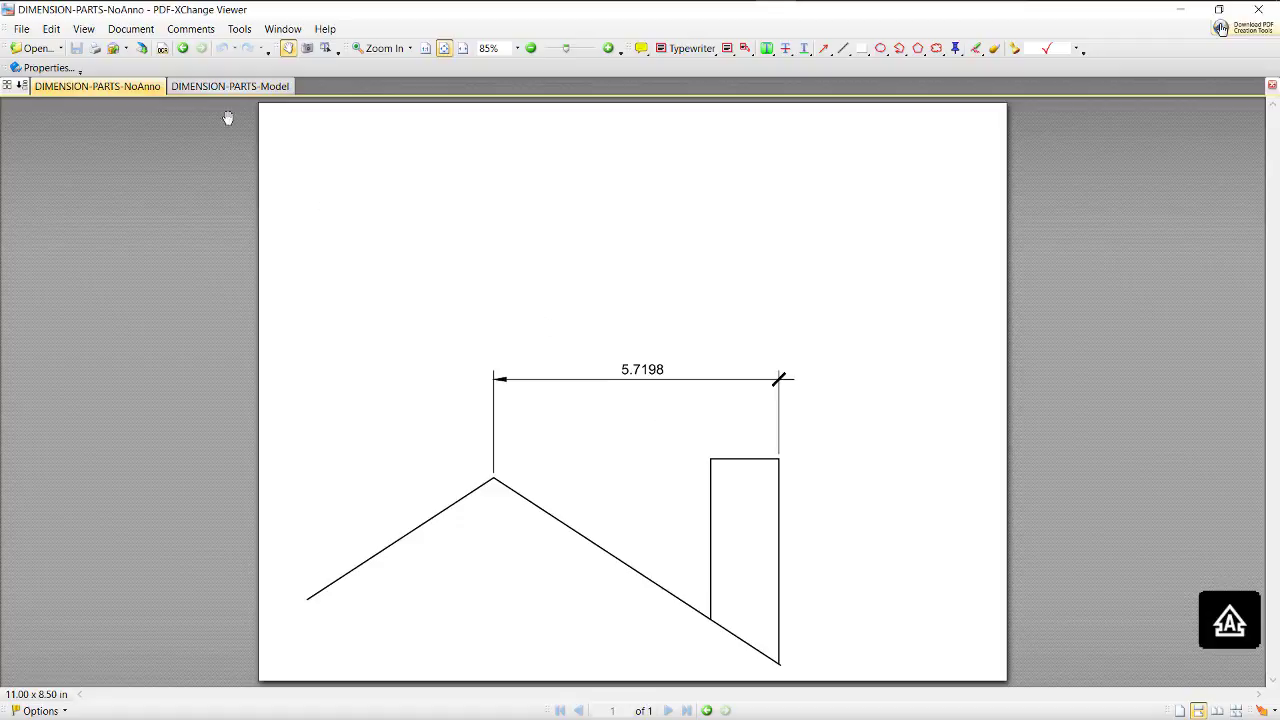
mouse_move(223, 92)
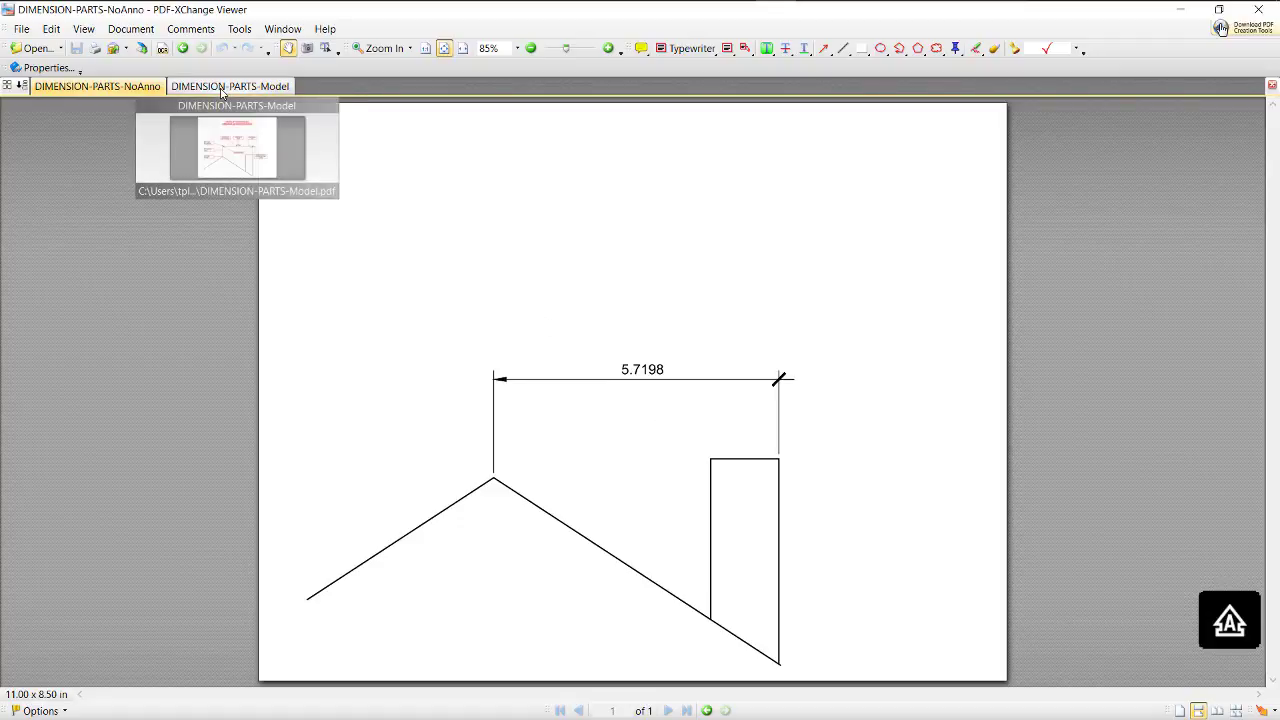
left_click(223, 90)
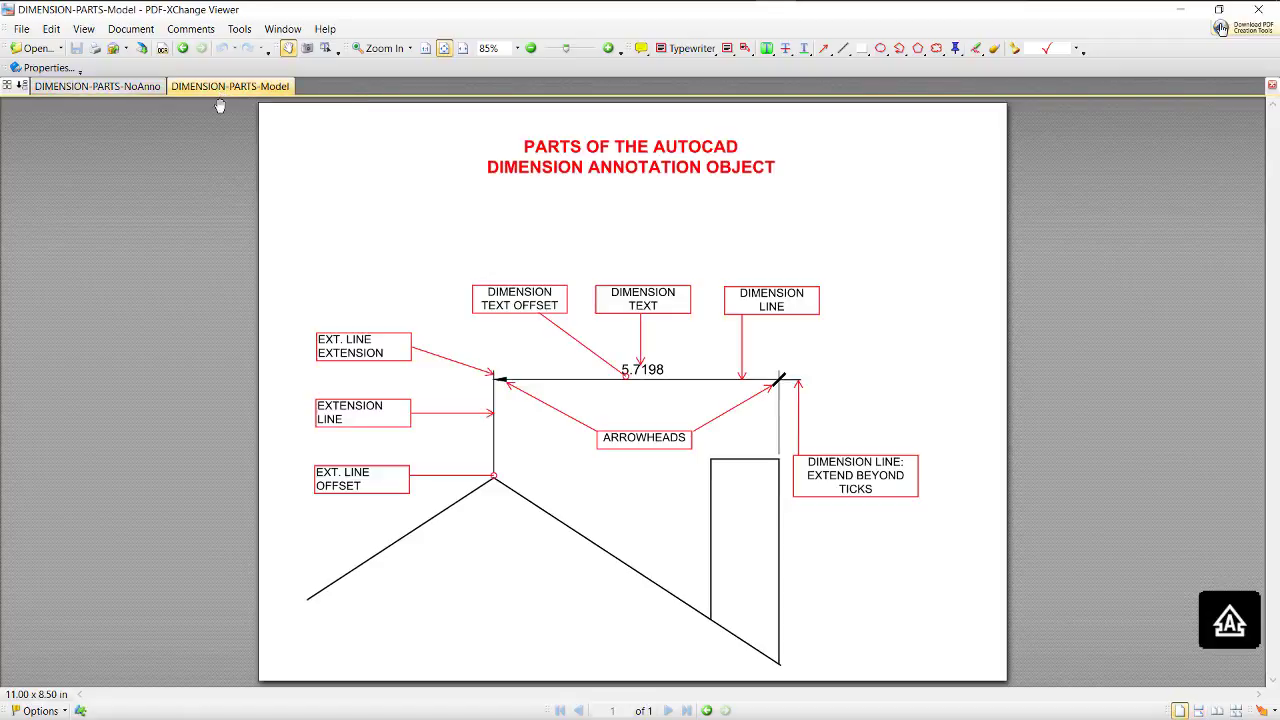
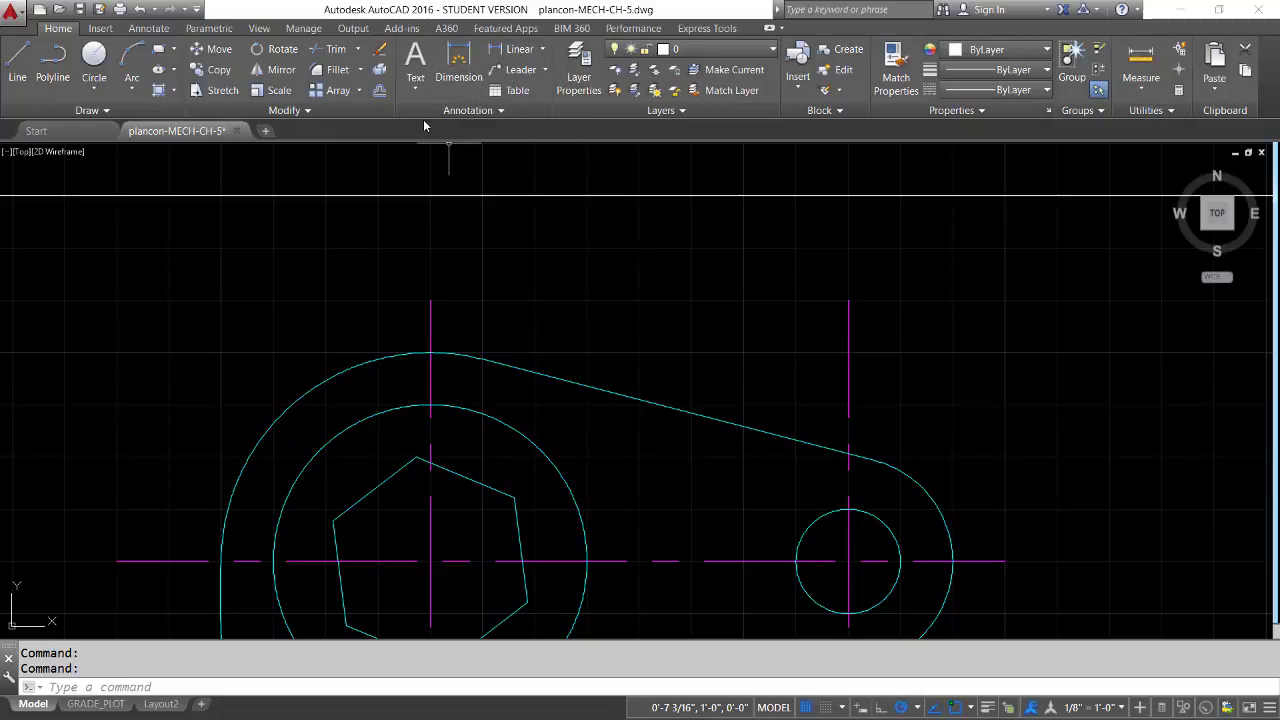
Preview the dimension types the DIM command offers on the plate's sloped edge and rounded end, without placing a dimension
left_click(459, 61)
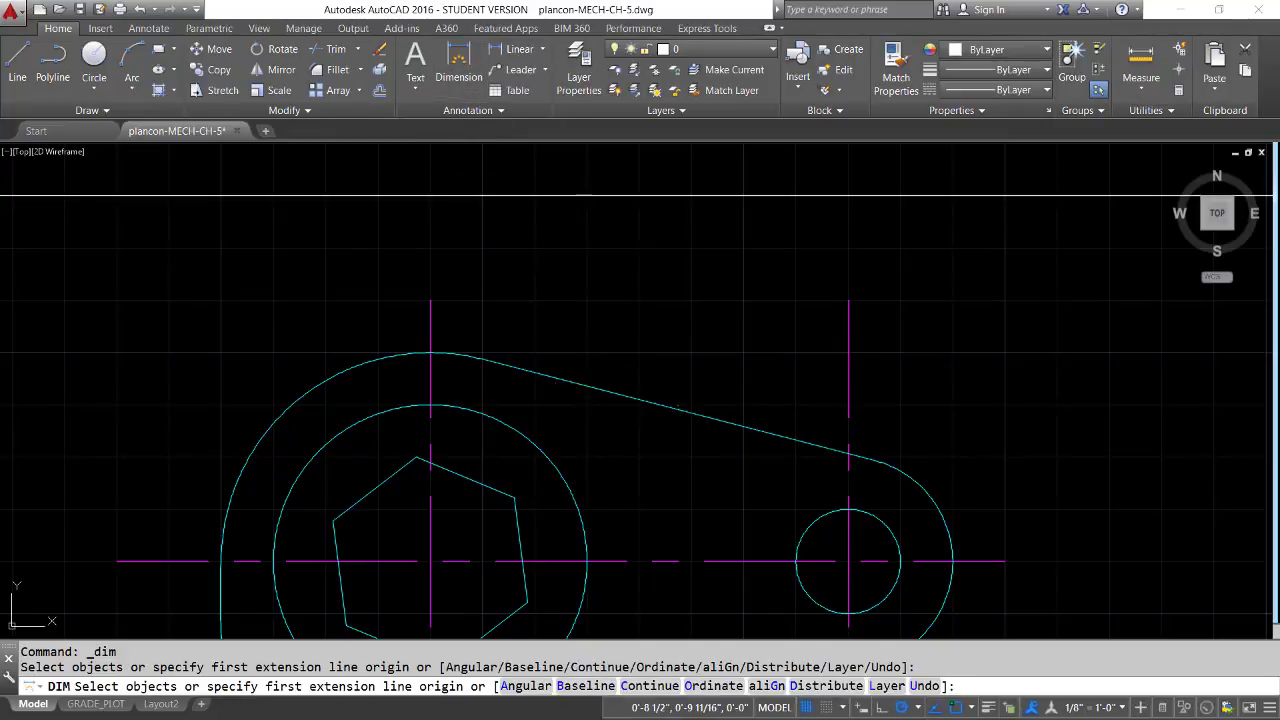
mouse_move(586, 385)
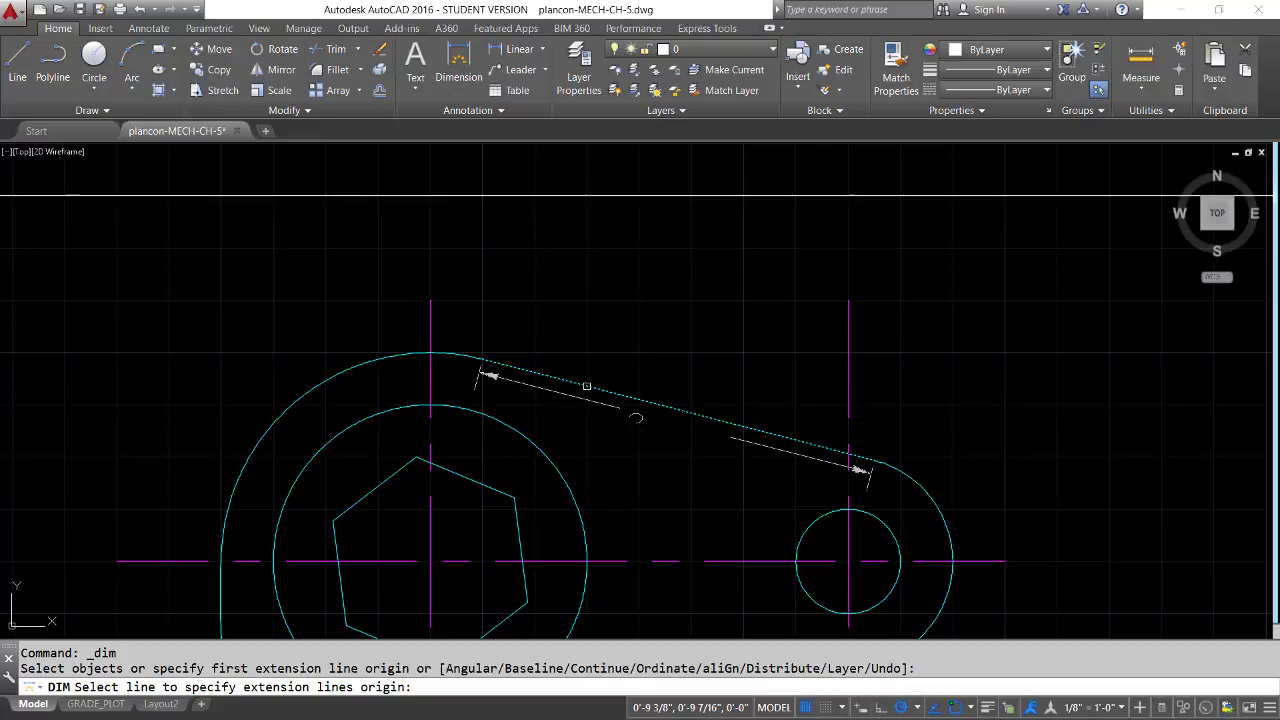
mouse_move(432, 314)
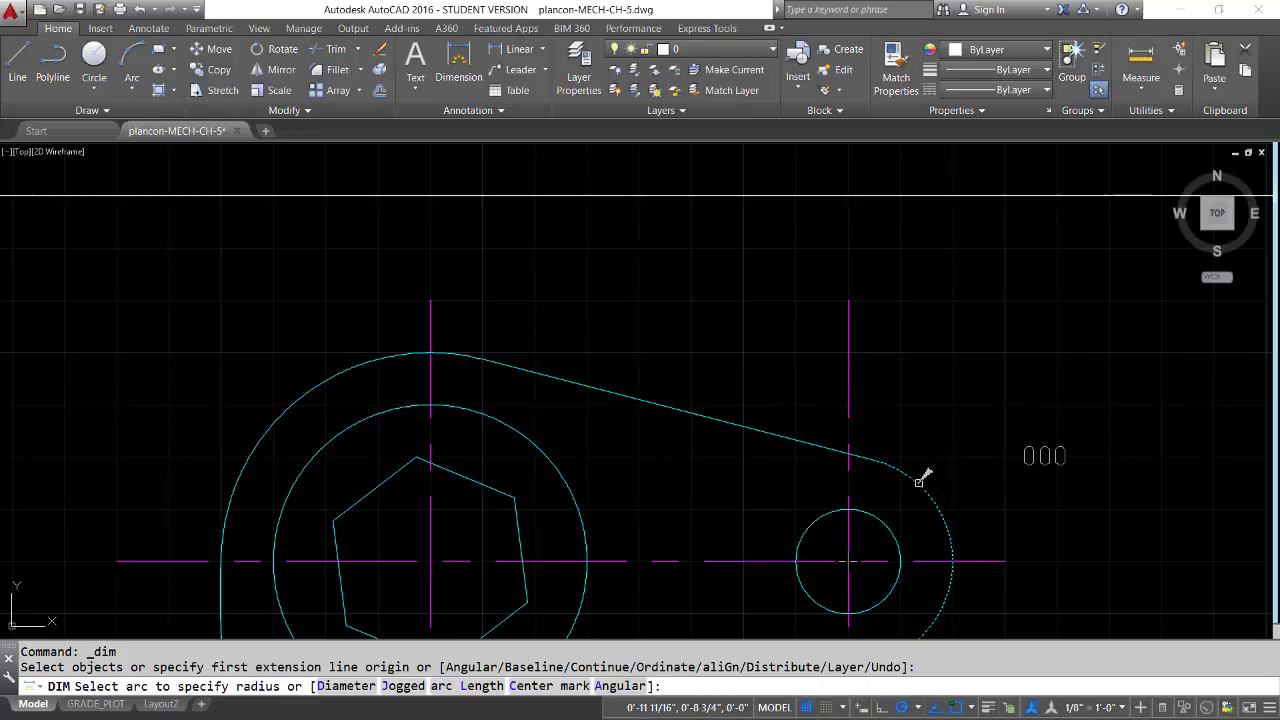
mouse_move(870, 517)
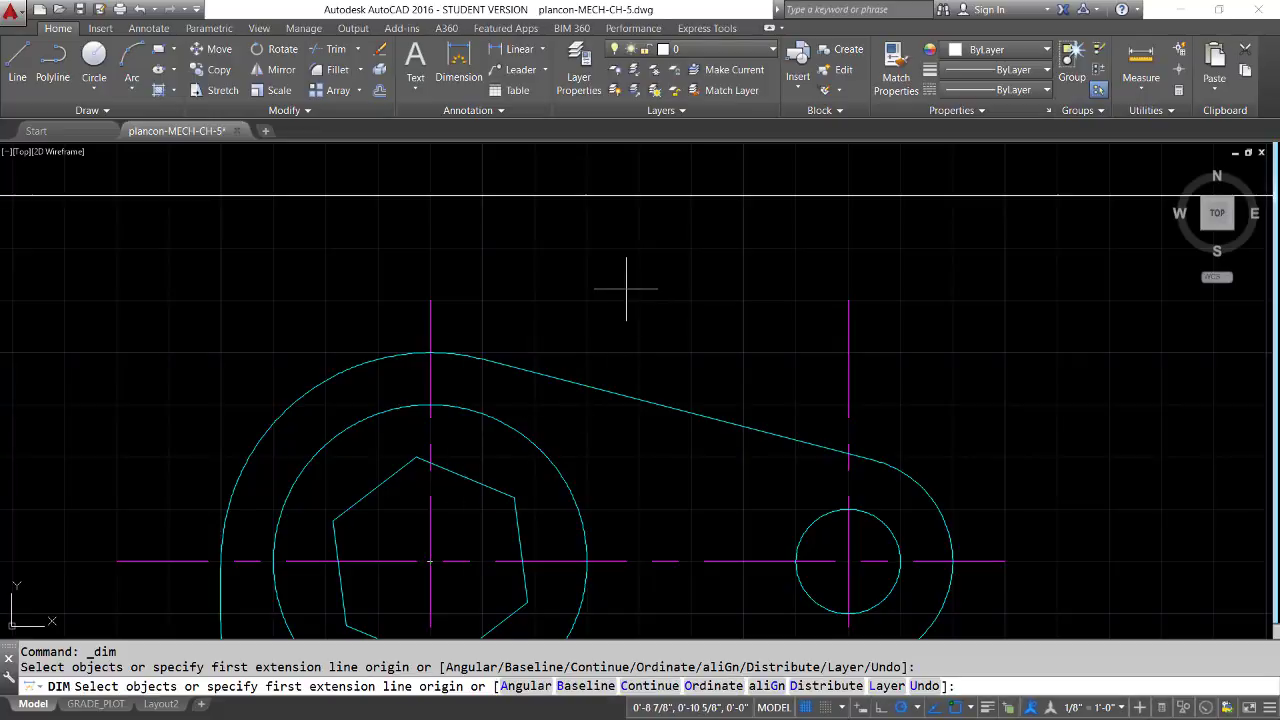
key("Escape")
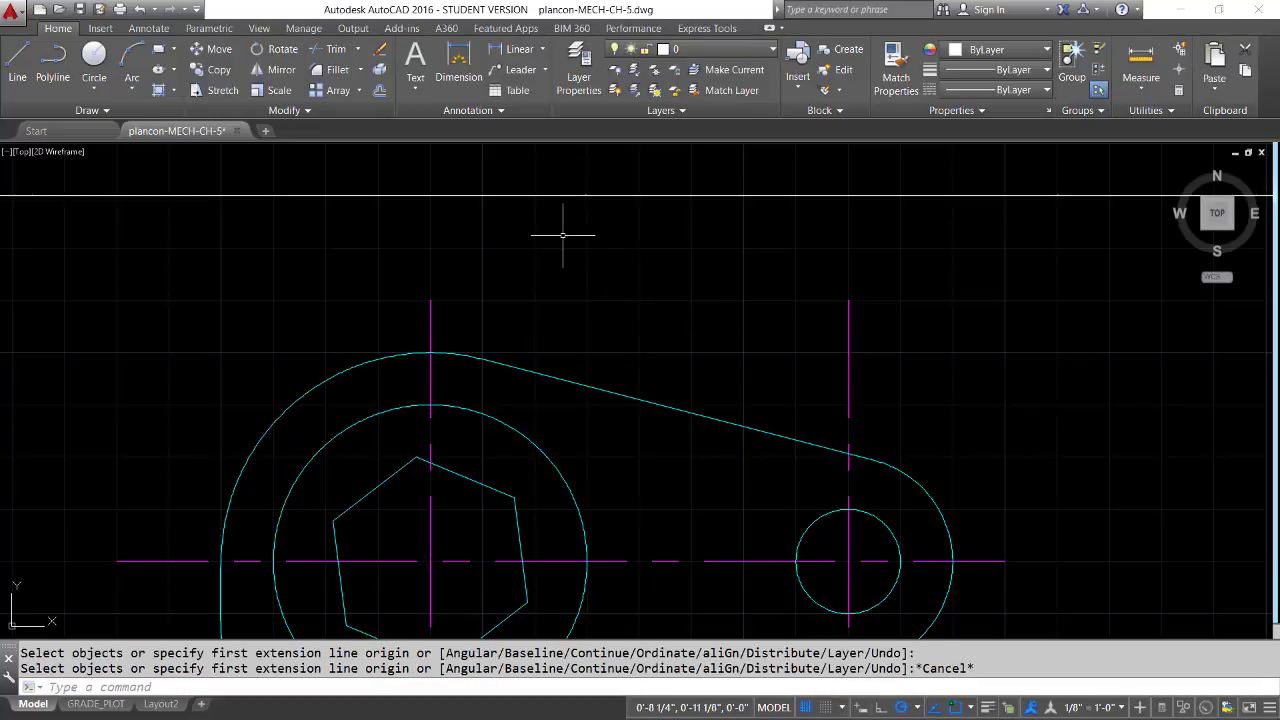
Place a horizontal linear dimension between the upper ends of the two vertical centerlines, with its dimension line just above them
left_click(542, 51)
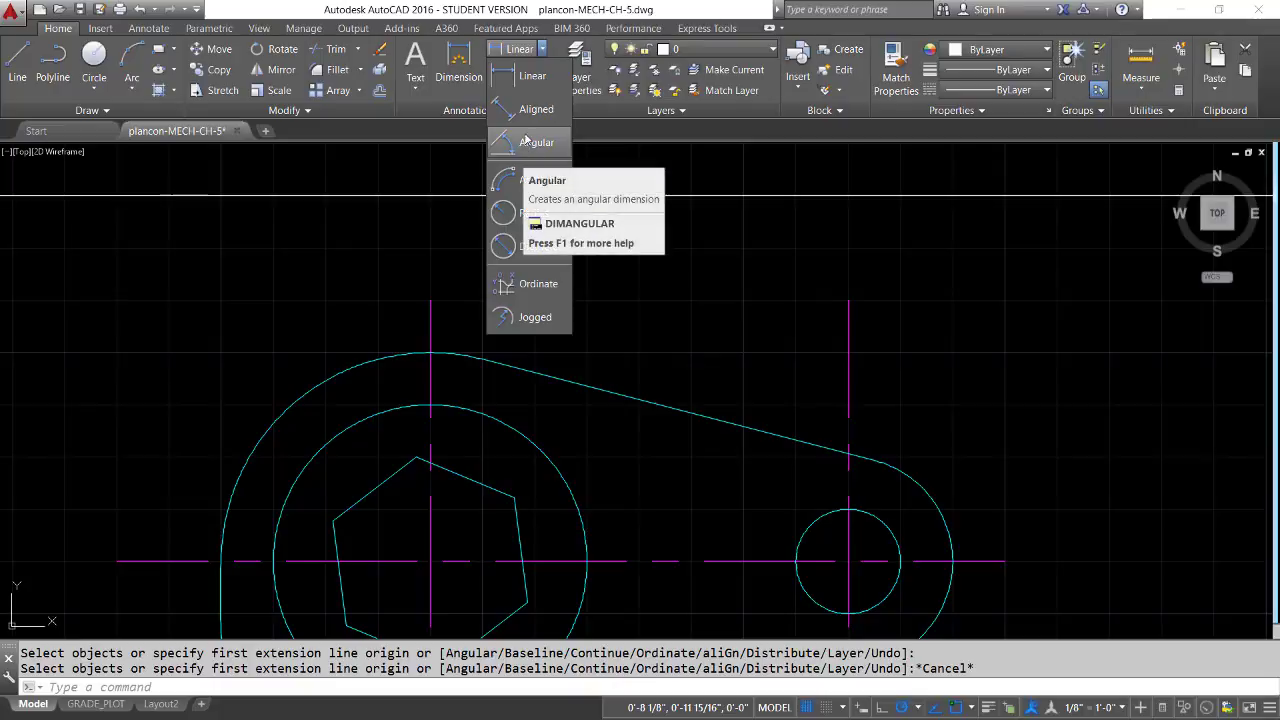
left_click(527, 78)
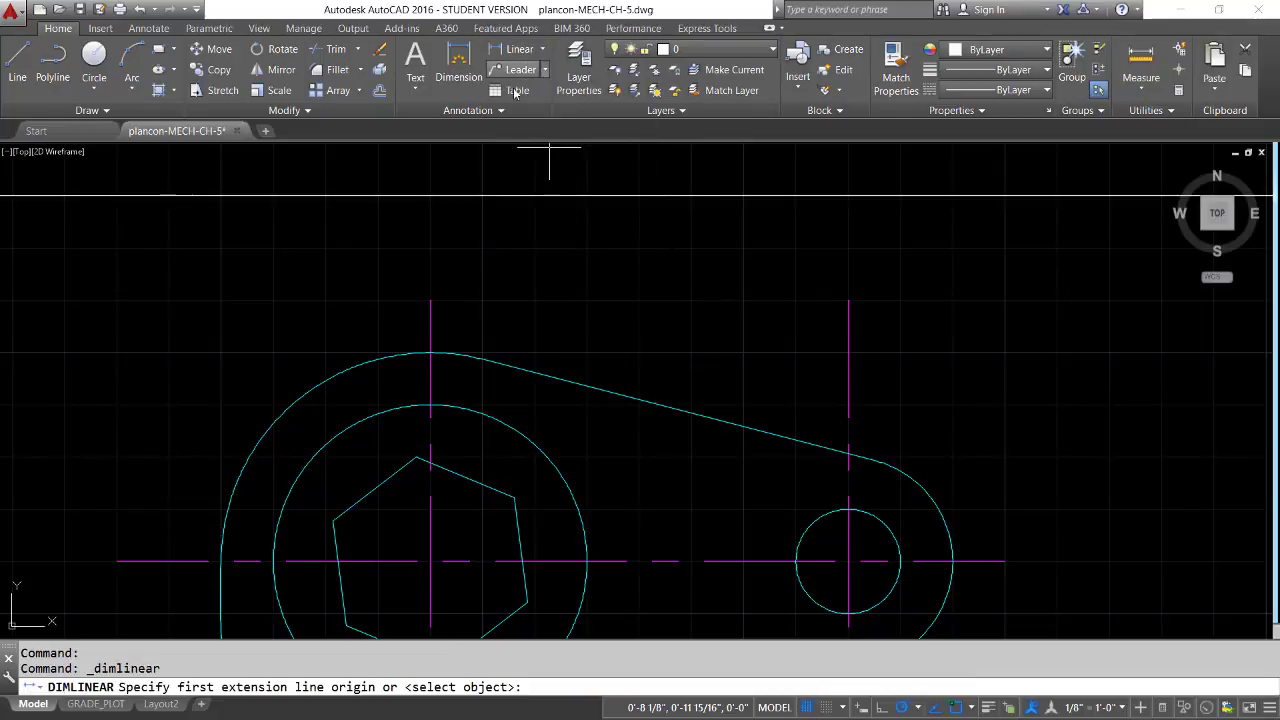
left_click(430, 299)
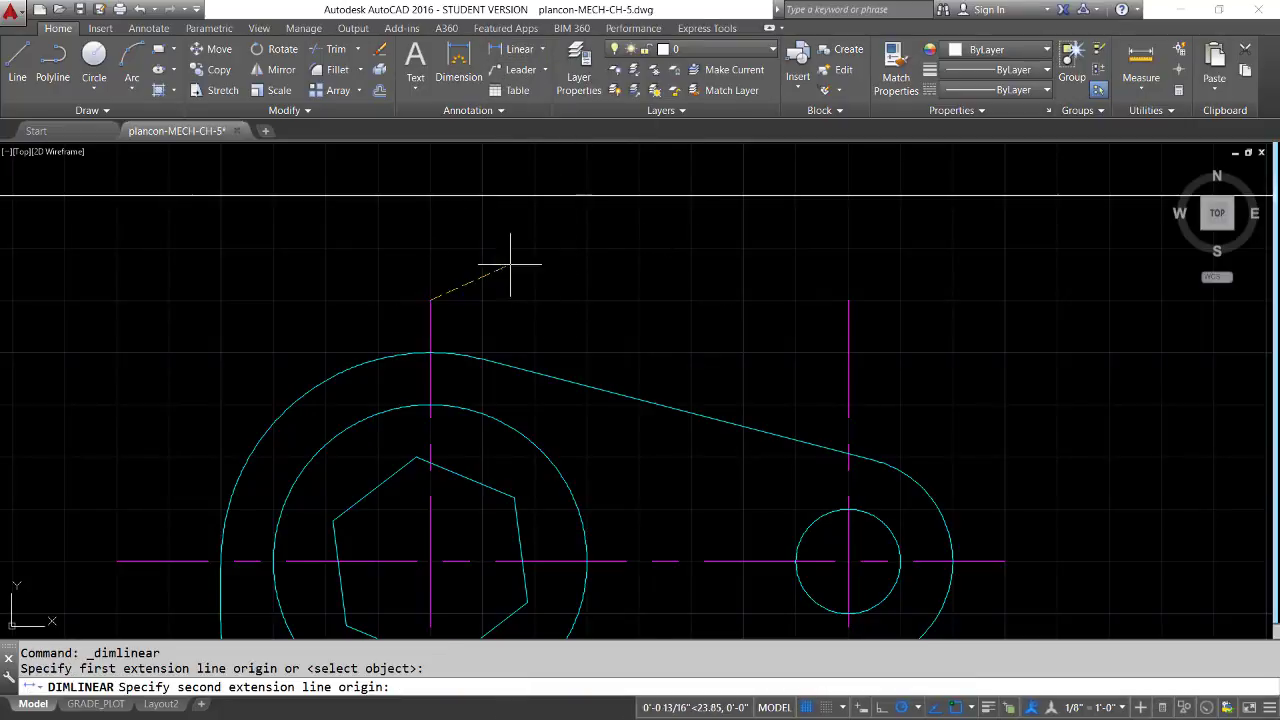
left_click(848, 299)
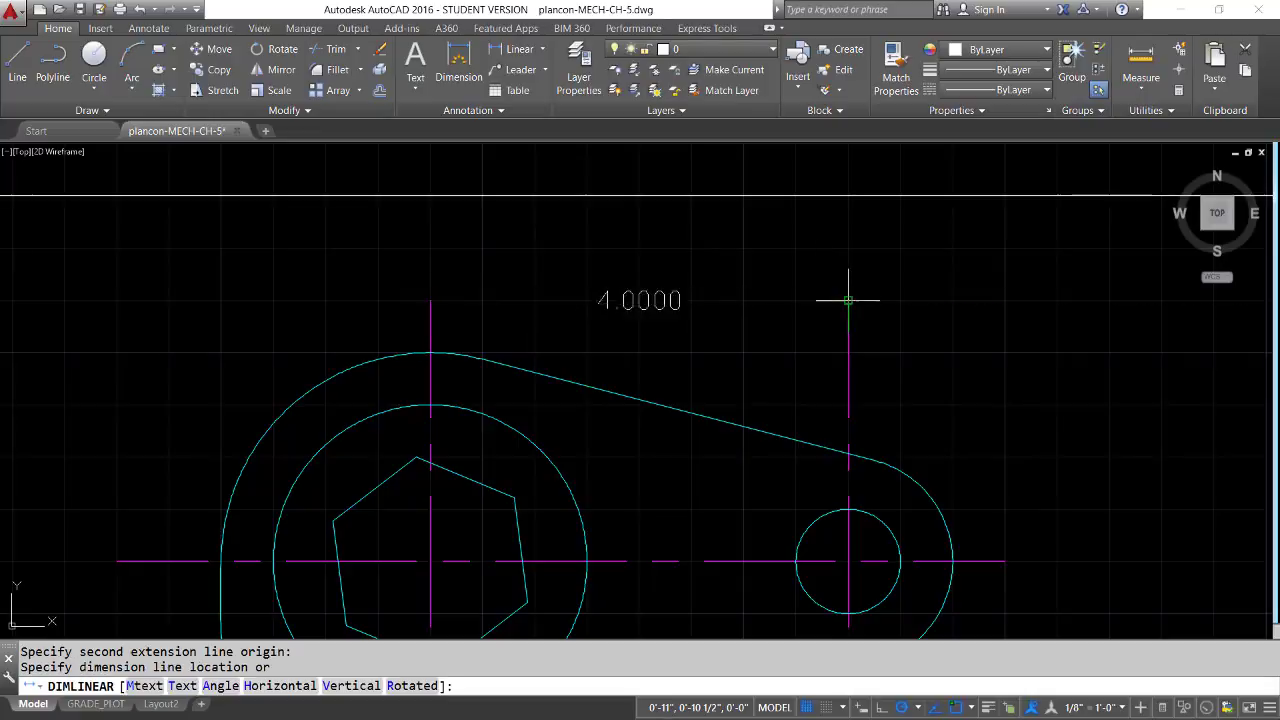
left_click(848, 247)
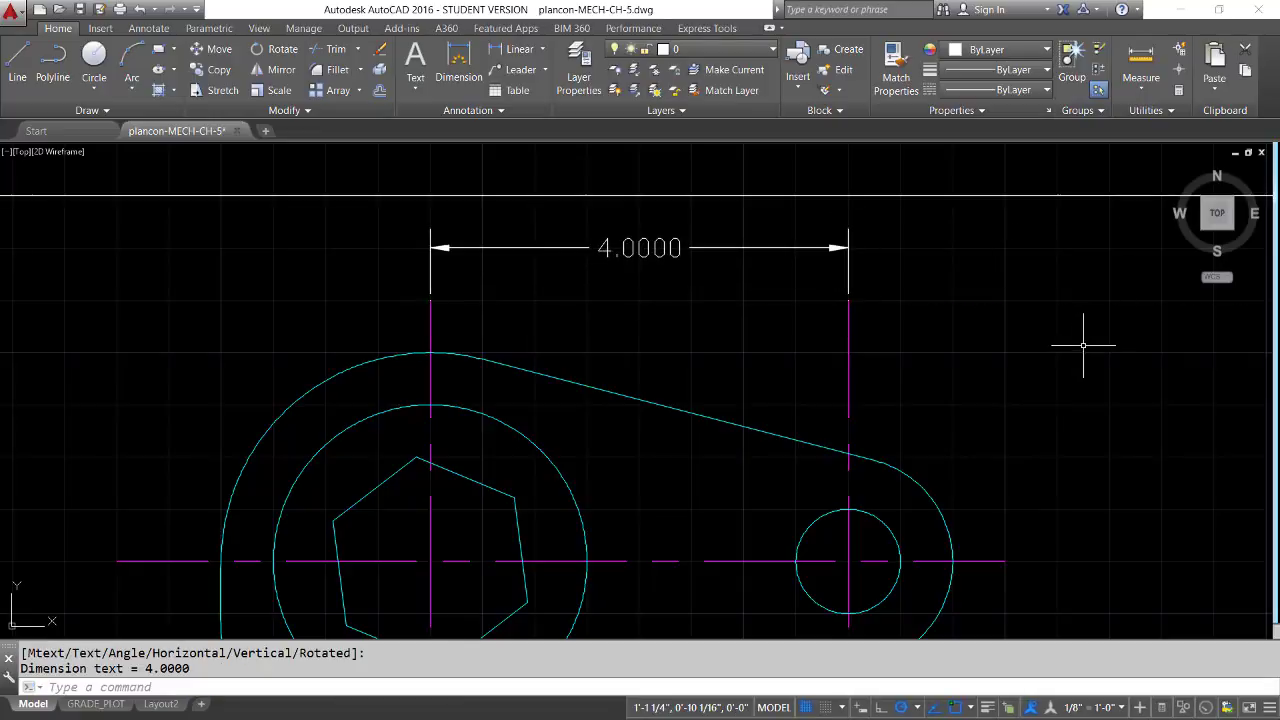
Move the new linear dimension to the text layer and deselect it
left_click(735, 247)
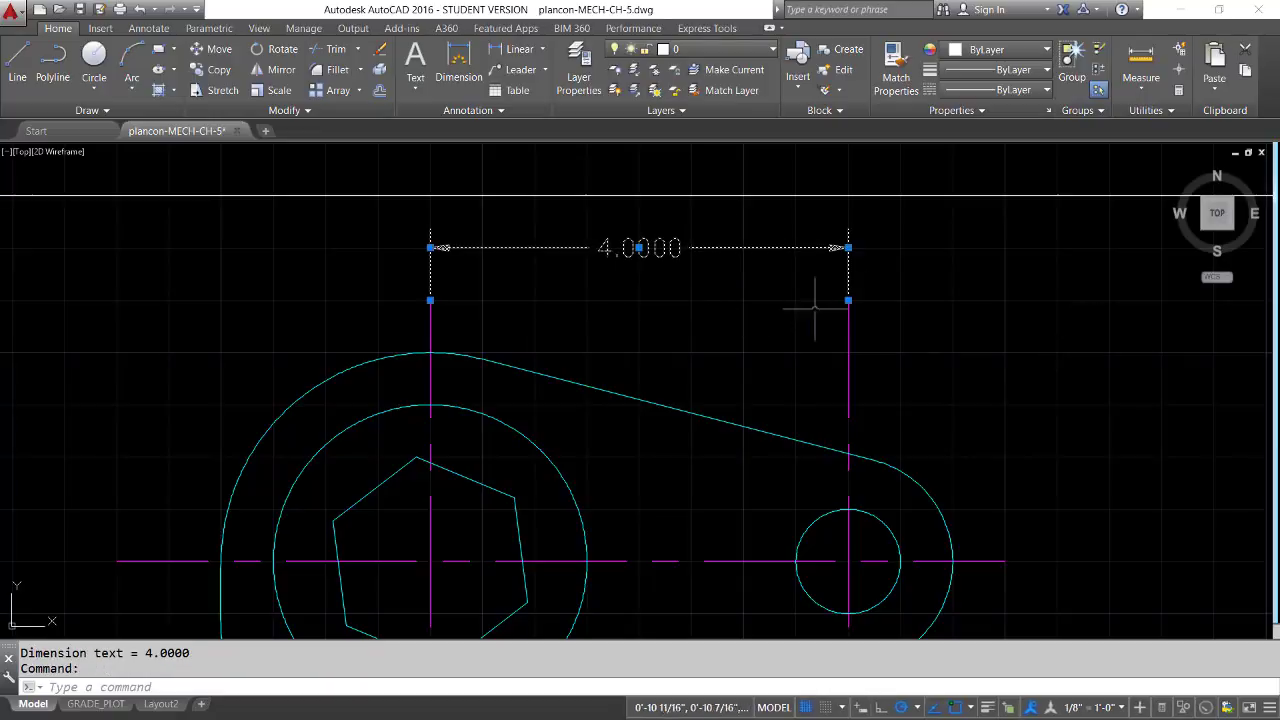
left_click(773, 51)
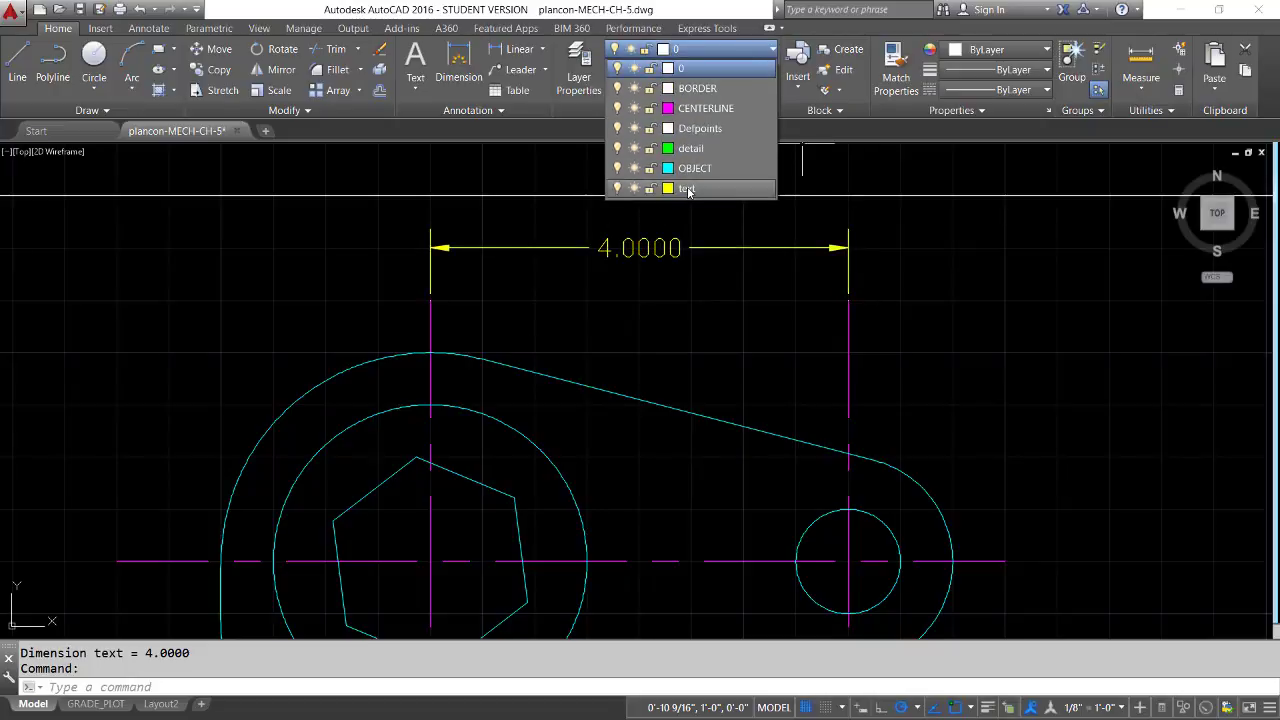
left_click(688, 189)
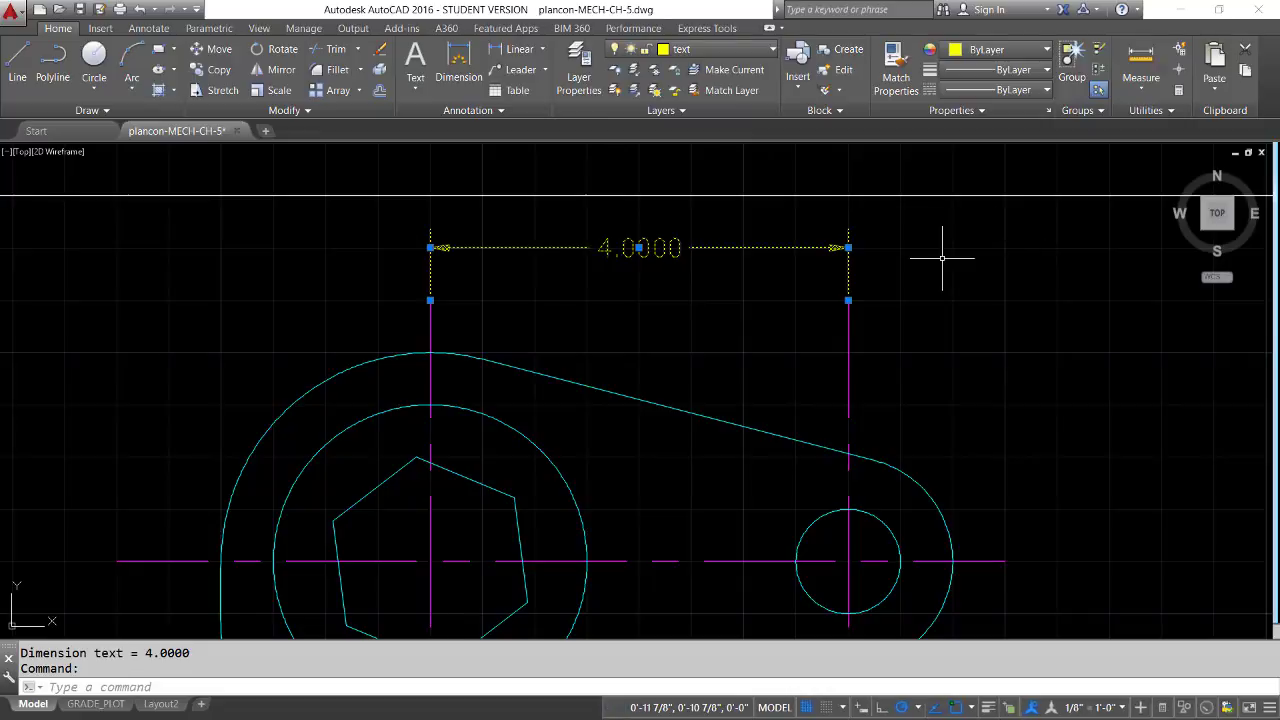
key("Escape")
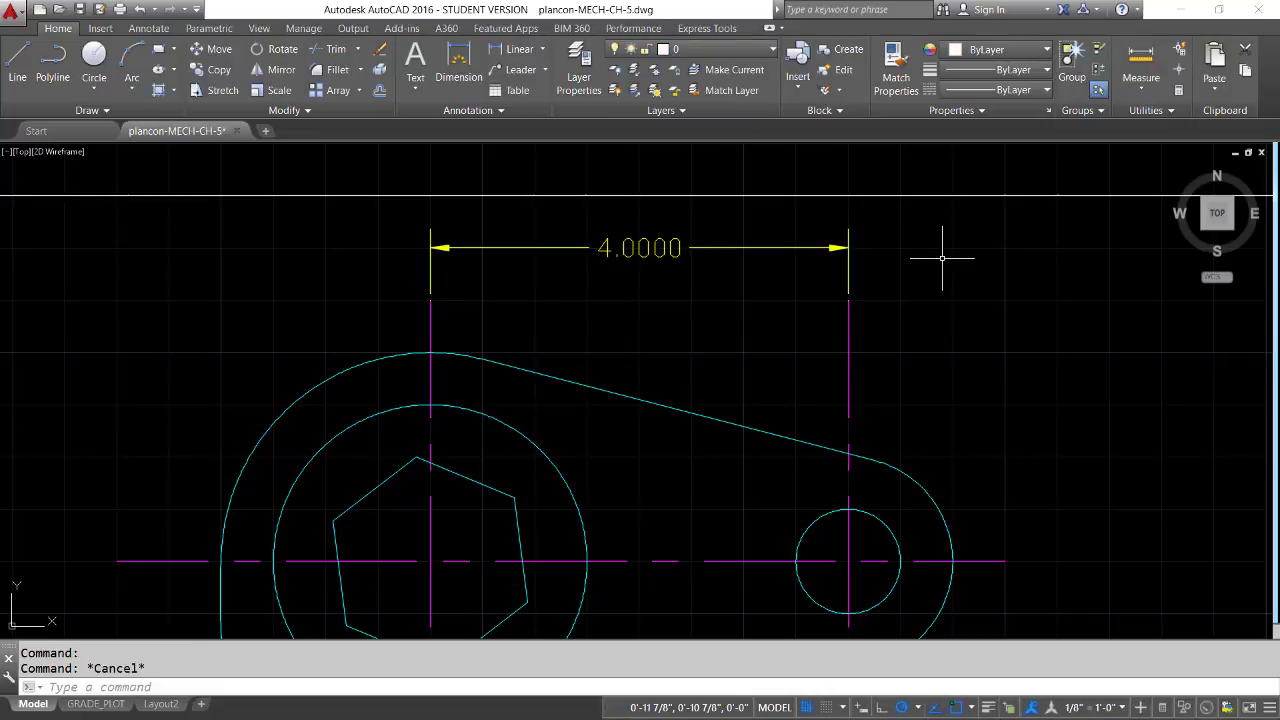
Create a new dimension style named MECH-DIMSTYLE, starting with Standard and used for all dimensions, and proceed to its settings
left_click(500, 112)
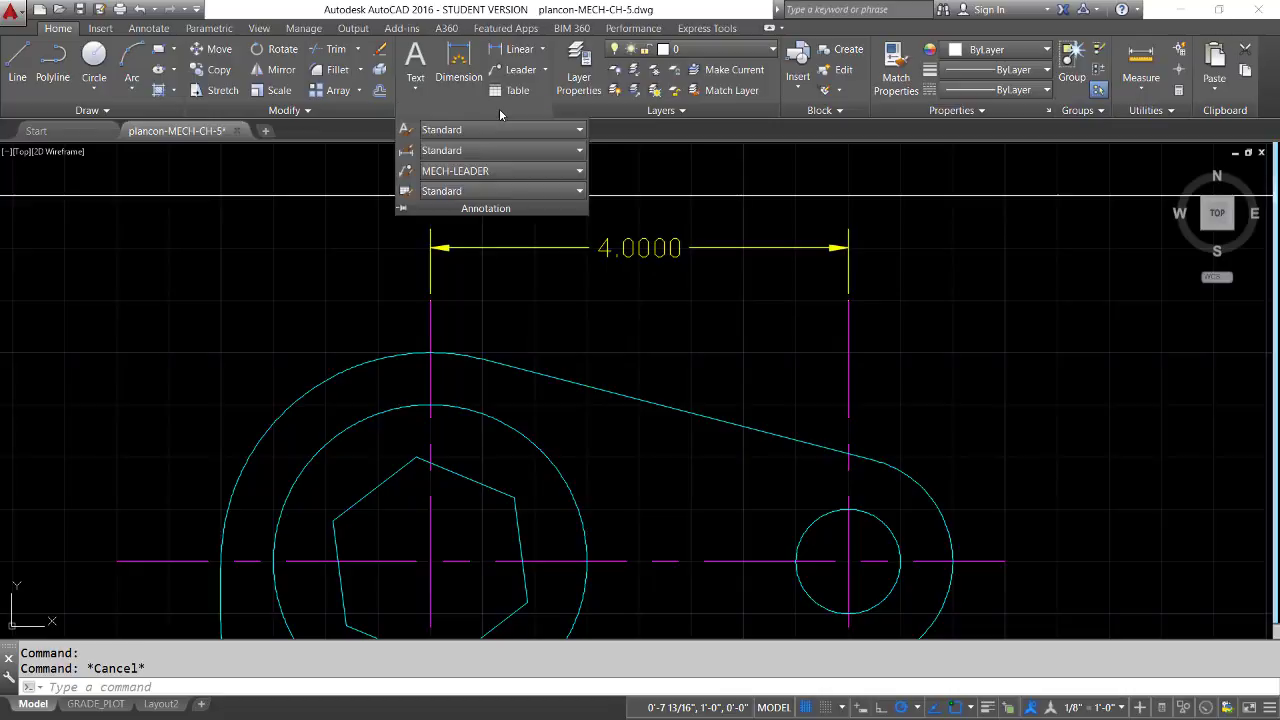
left_click(580, 150)
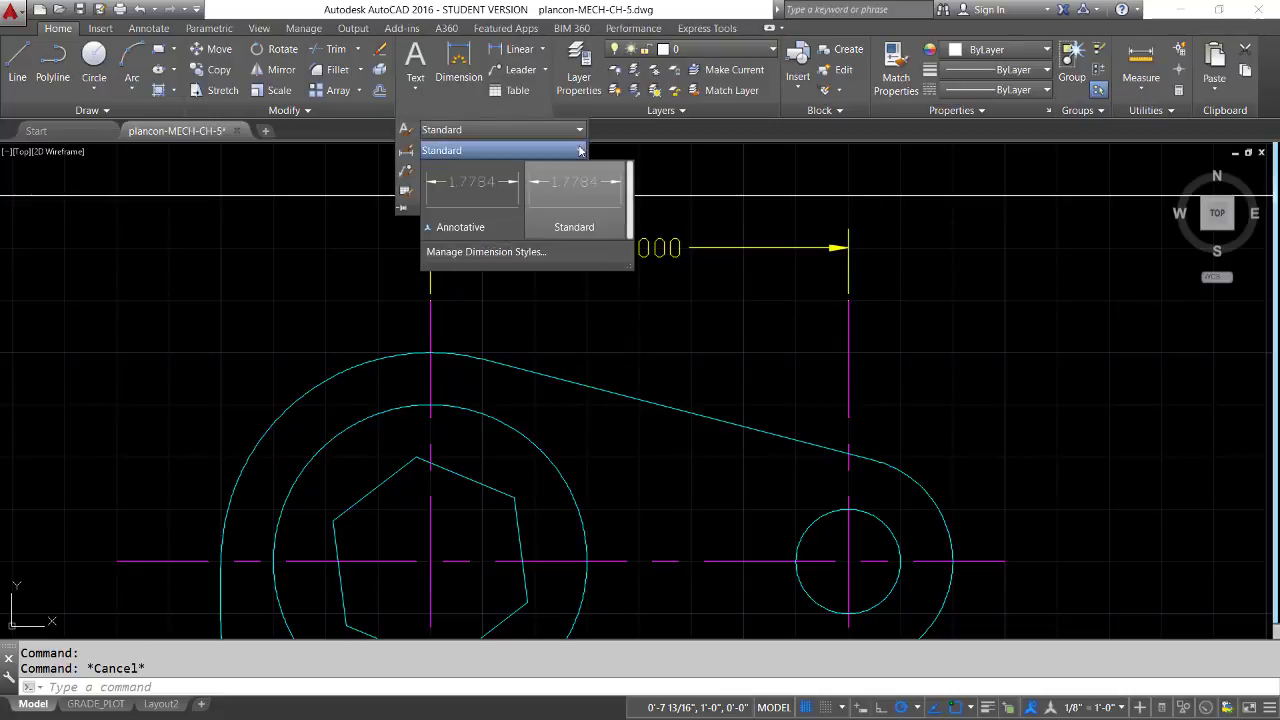
left_click(486, 252)
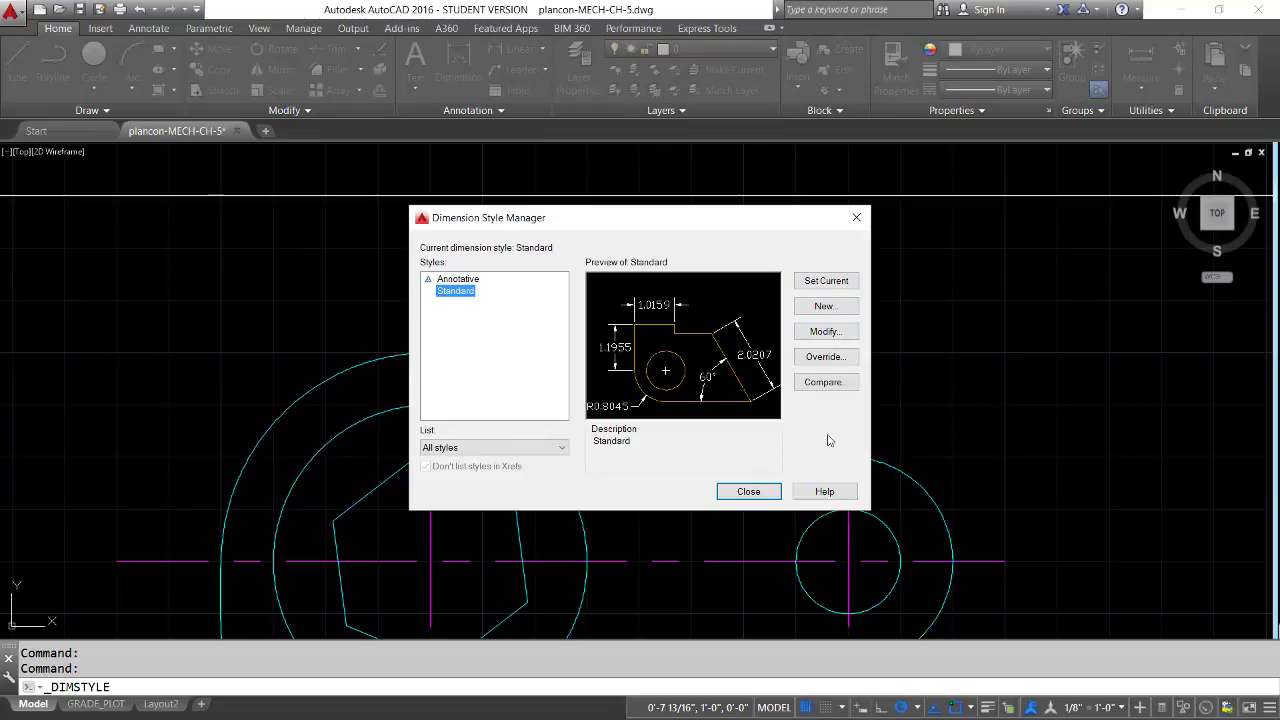
left_click(822, 308)
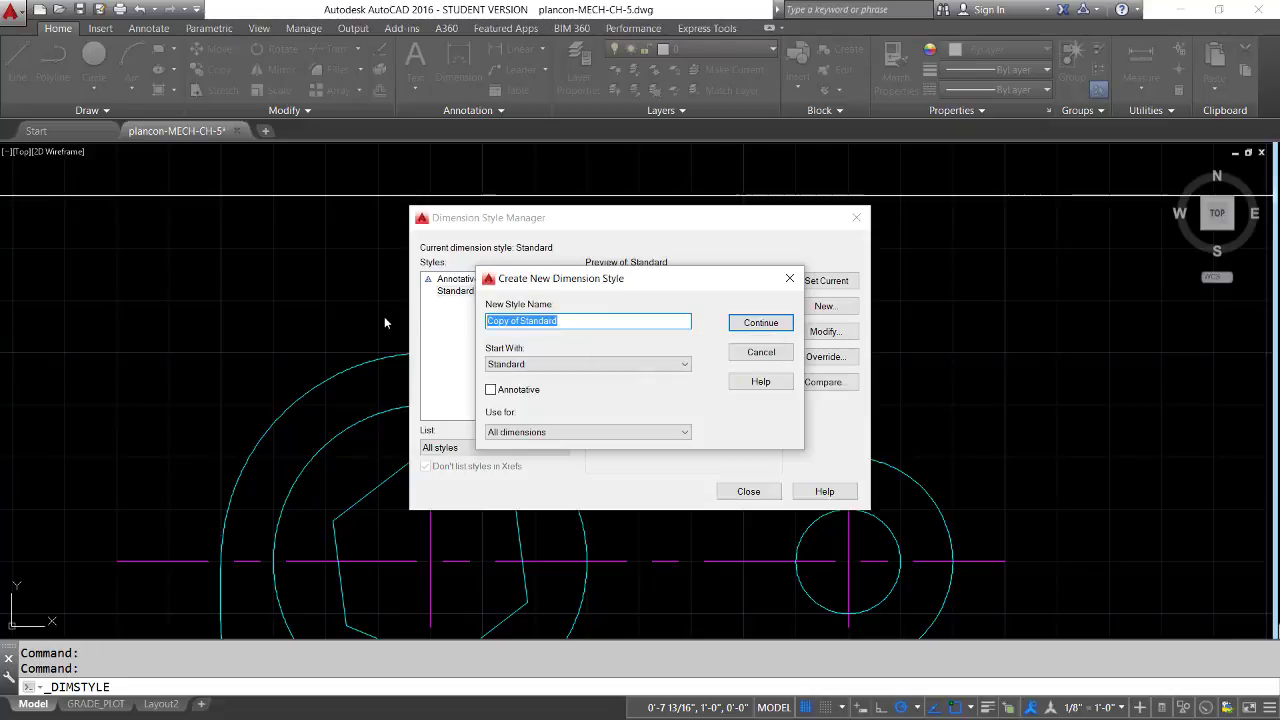
type("MECH-DIMSTYLE")
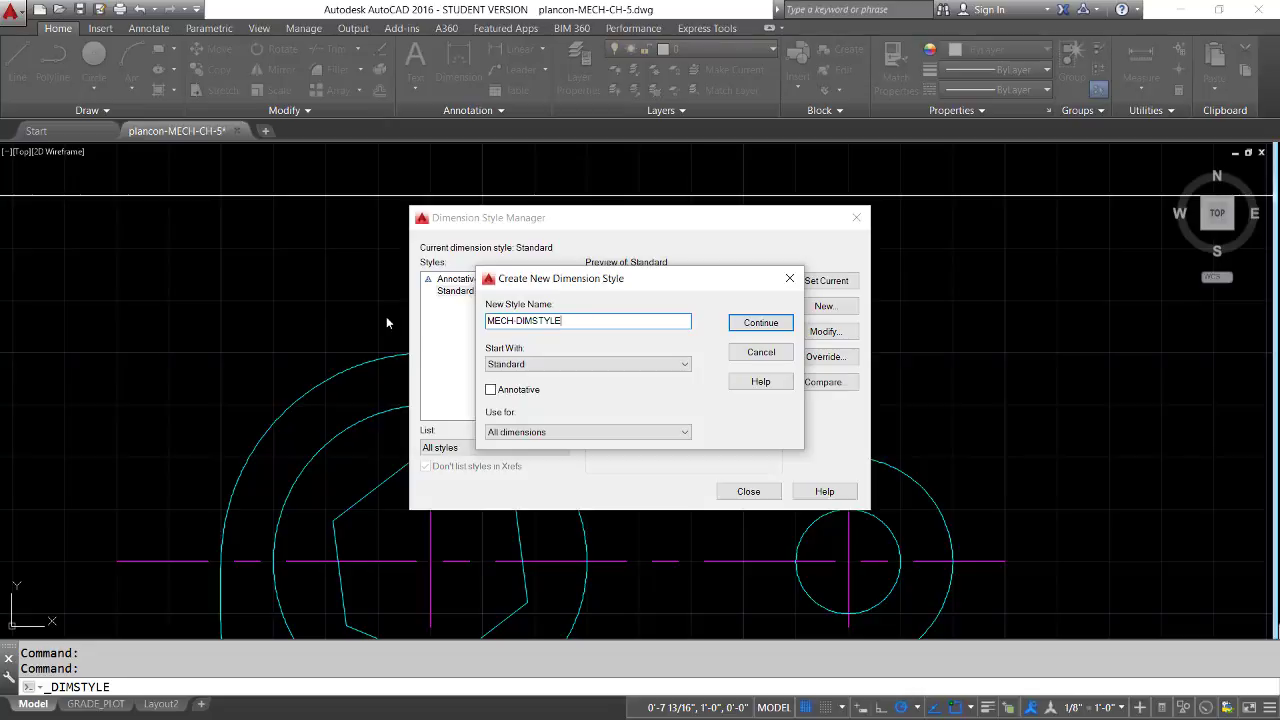
left_click(759, 324)
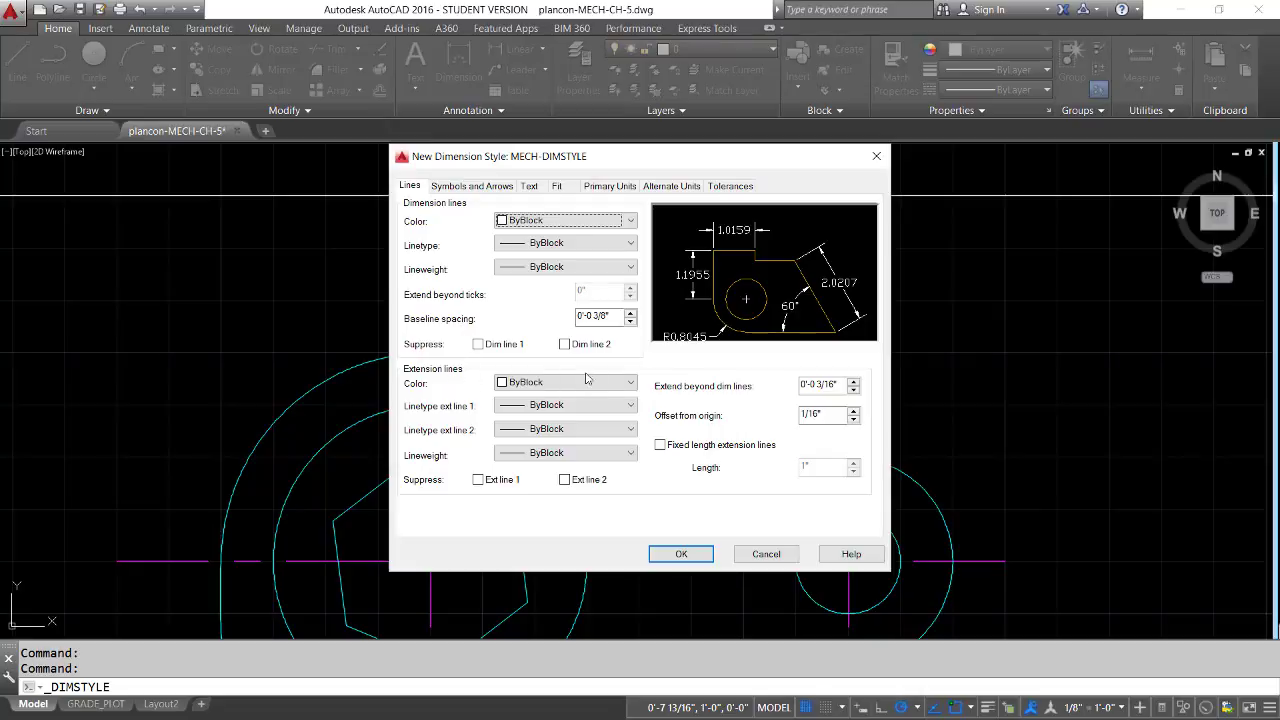
Set the style's extension lines to red, extending 1/8" beyond the dimension lines, with a 1/8" offset from the origin
left_click(631, 386)
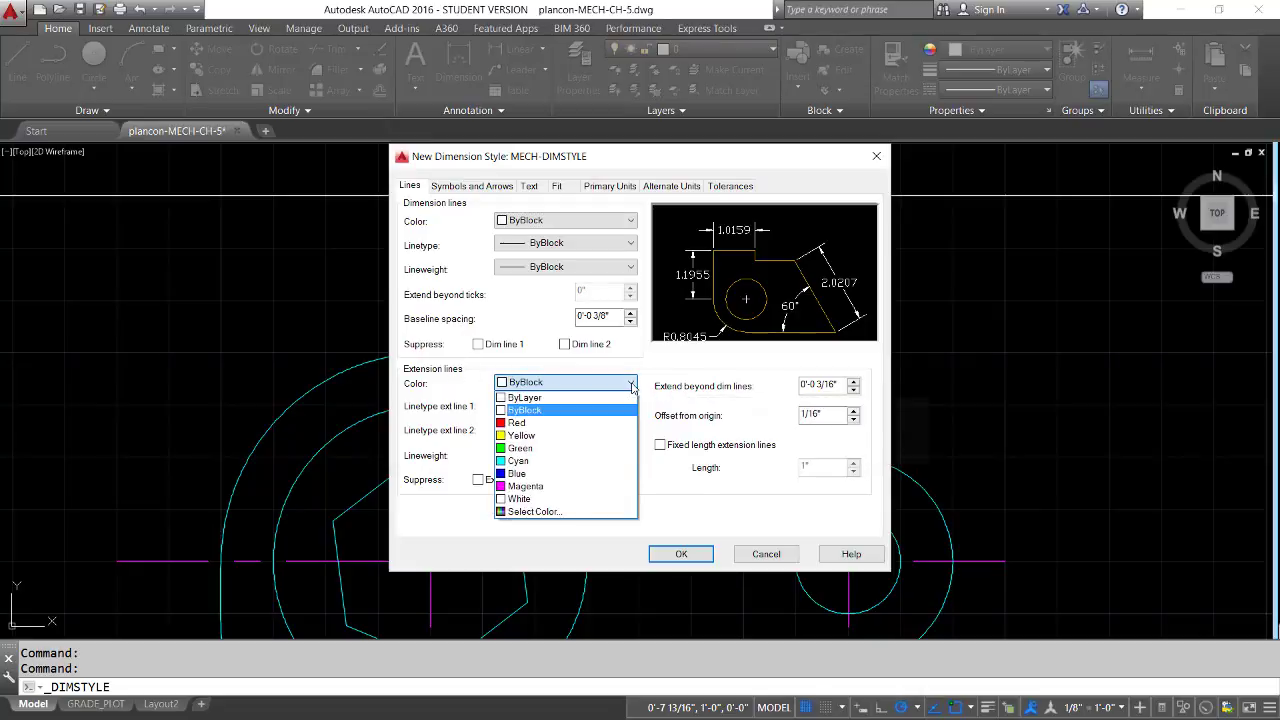
left_click(515, 423)
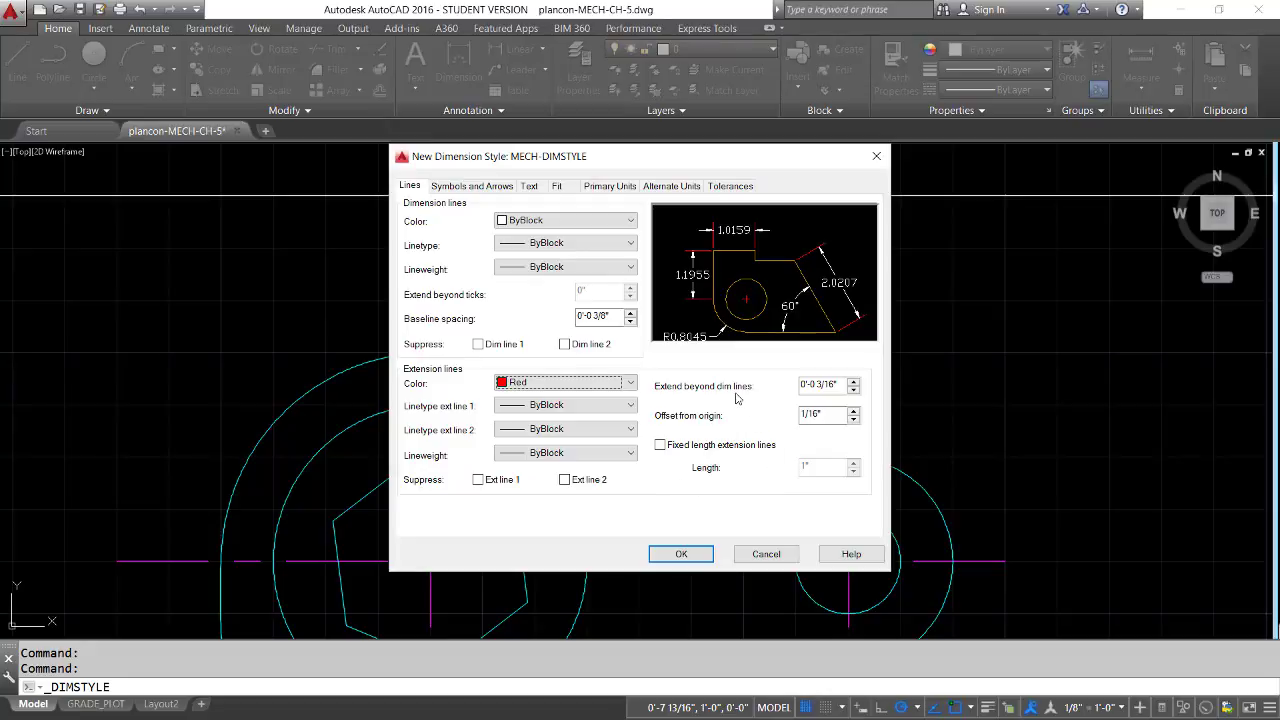
left_click(853, 390)
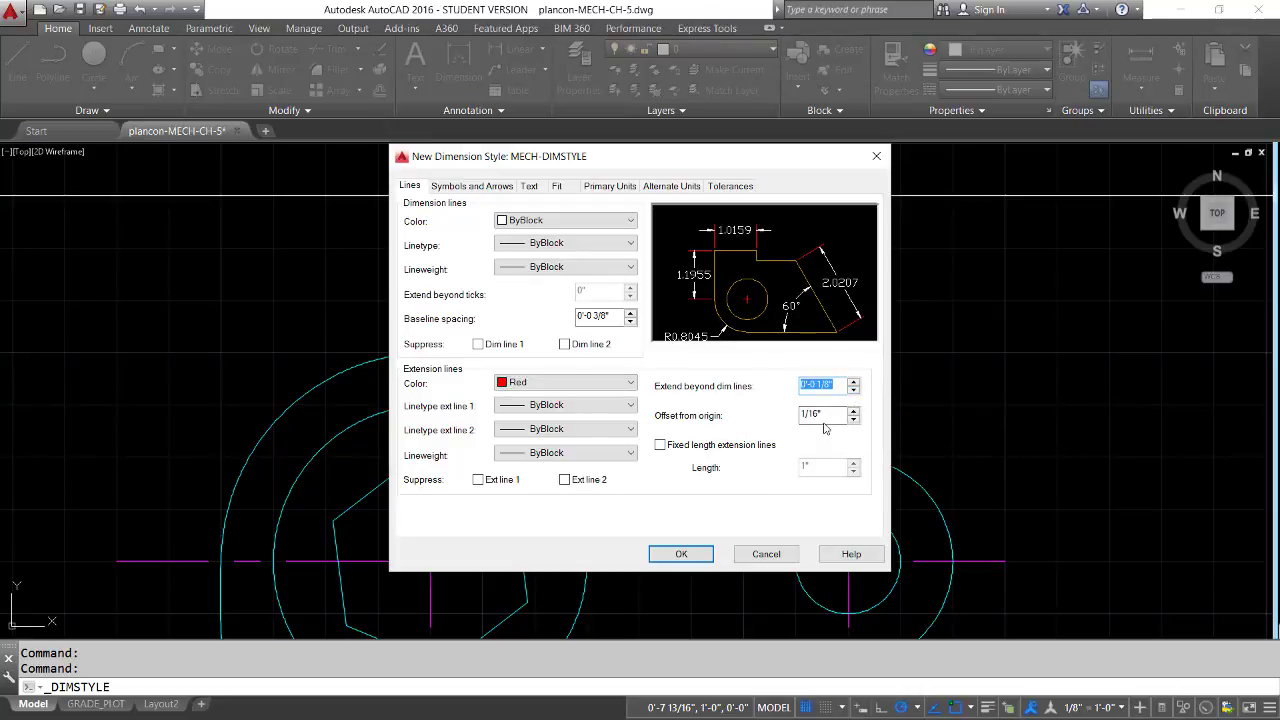
left_click(854, 411)
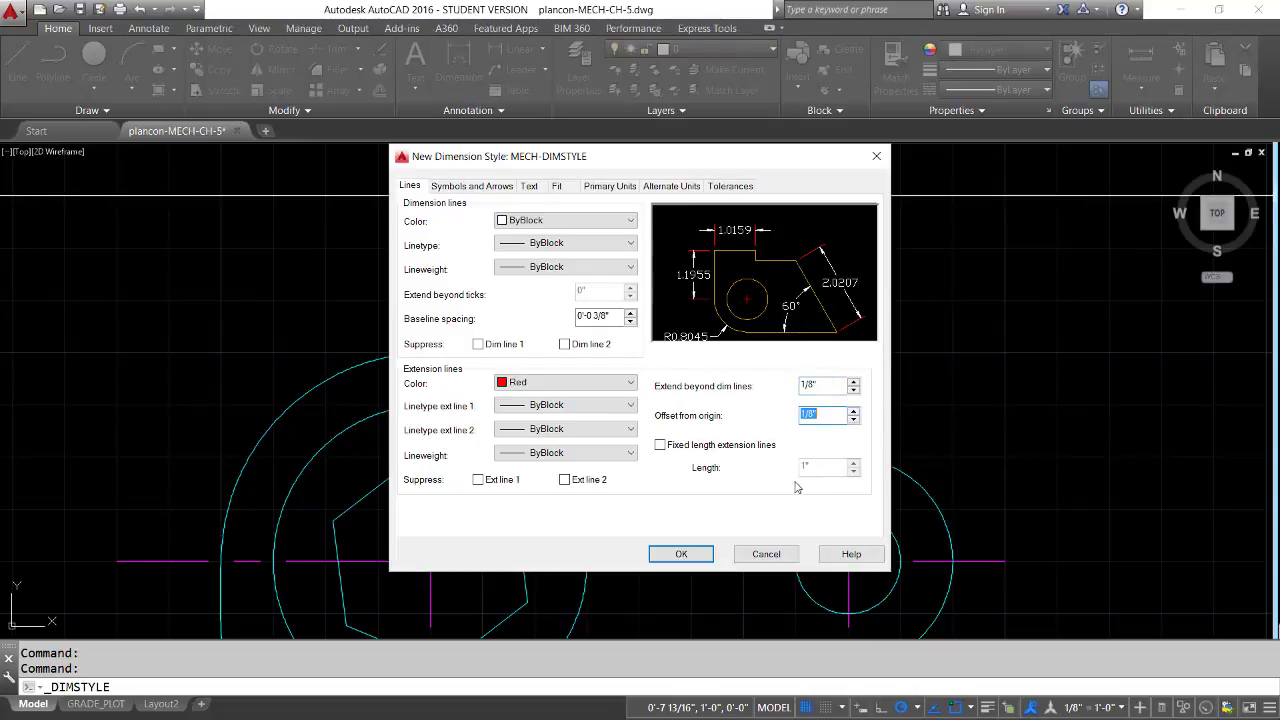
Set the first and second dimension arrowheads to Open 30 with an arrow size of 1/4"
left_click(474, 186)
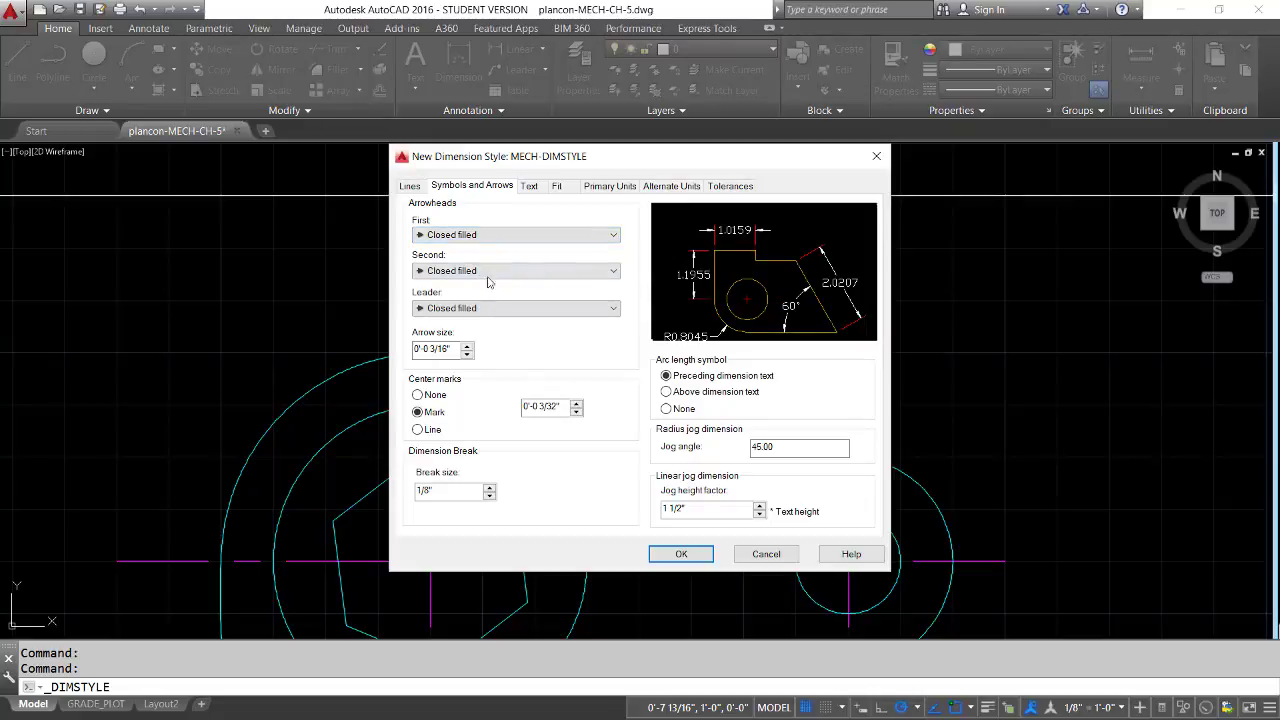
left_click(613, 237)
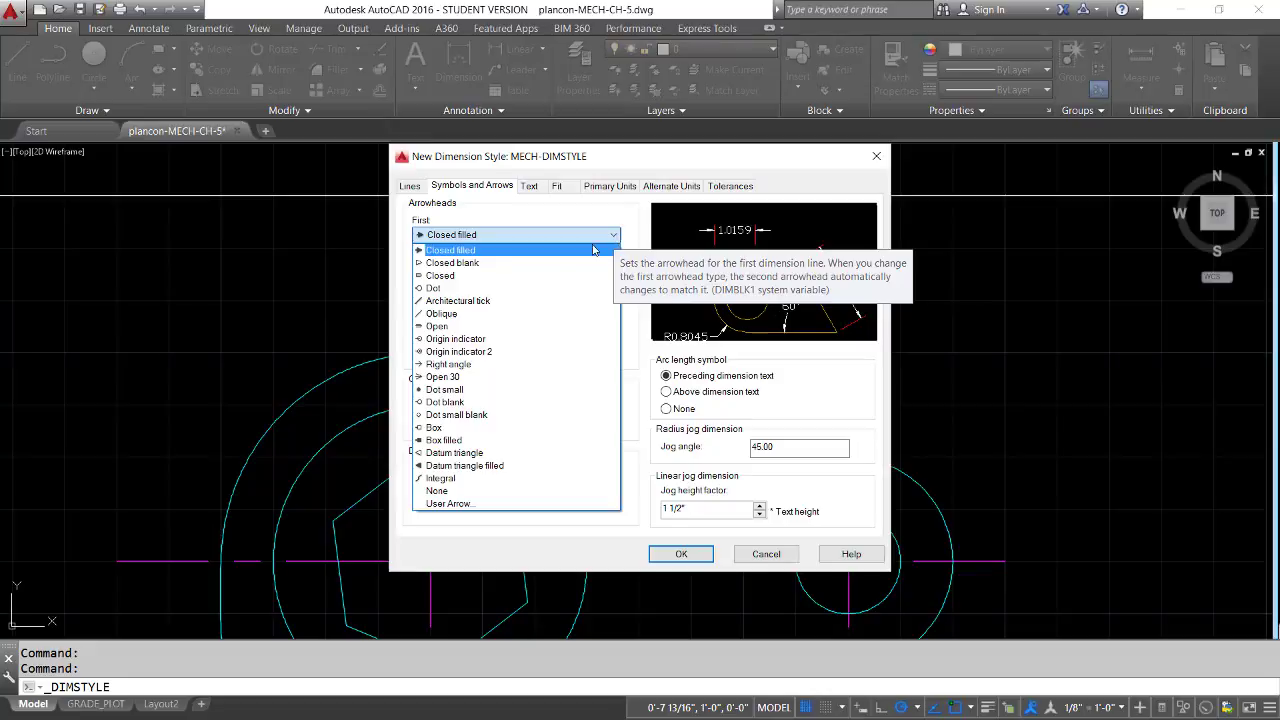
left_click(445, 378)
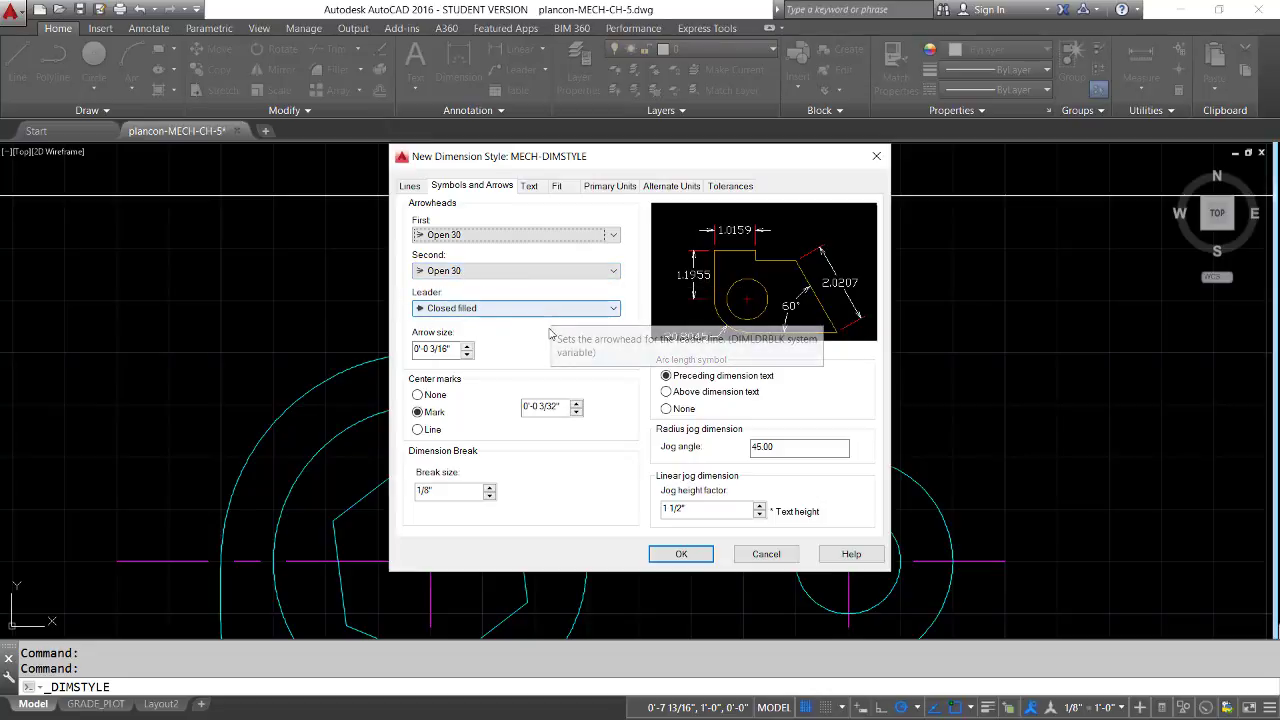
left_click(466, 344)
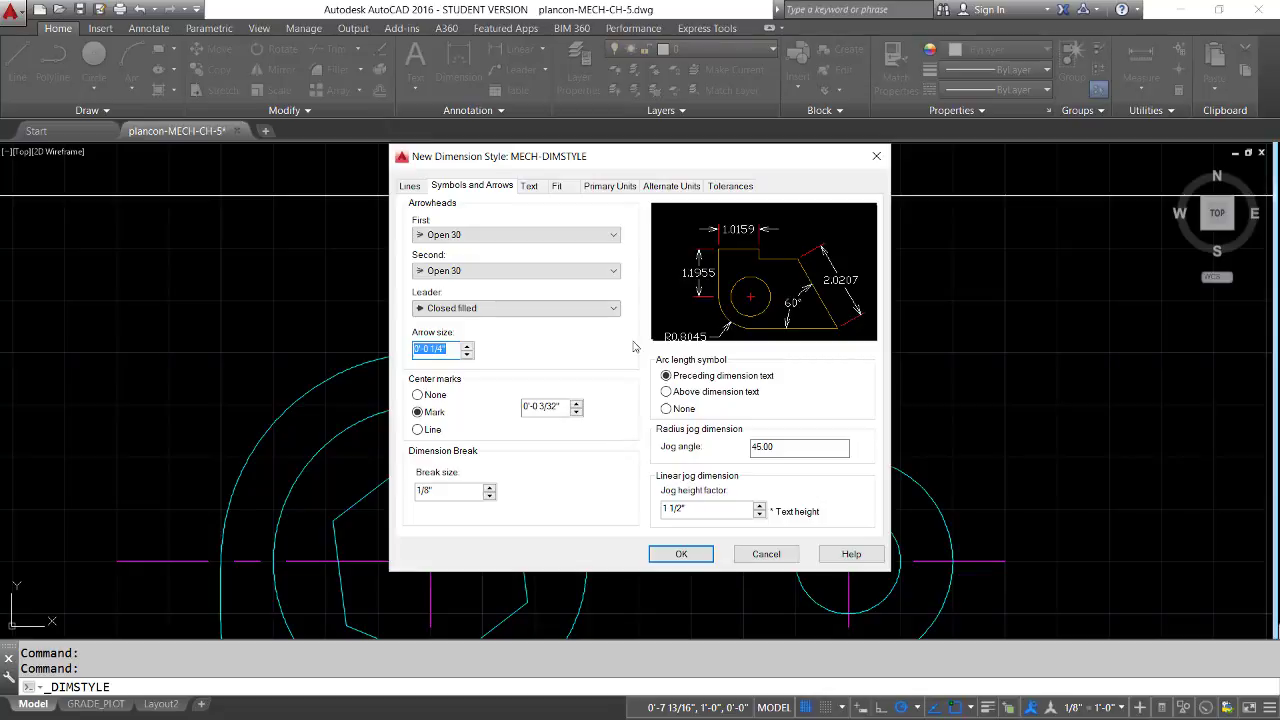
Assign the MECH-DIMS text style to the dimension text of MECH-DIMSTYLE
left_click(529, 186)
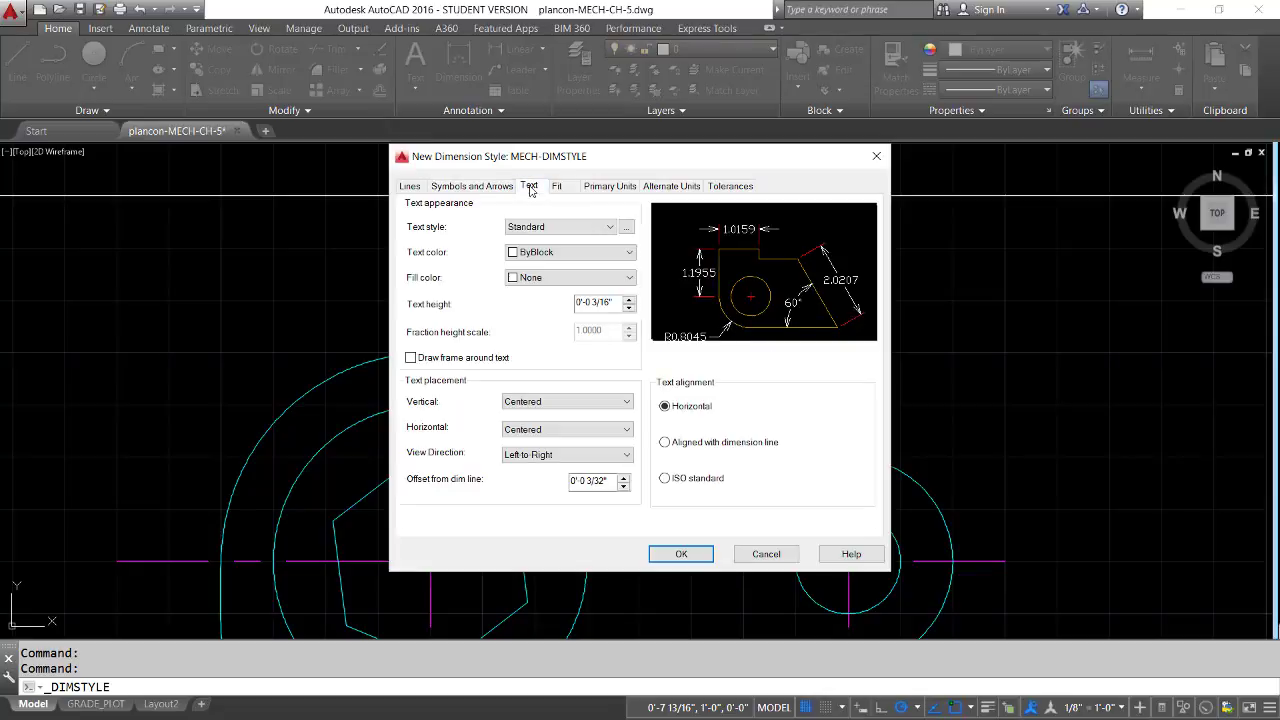
left_click(611, 228)
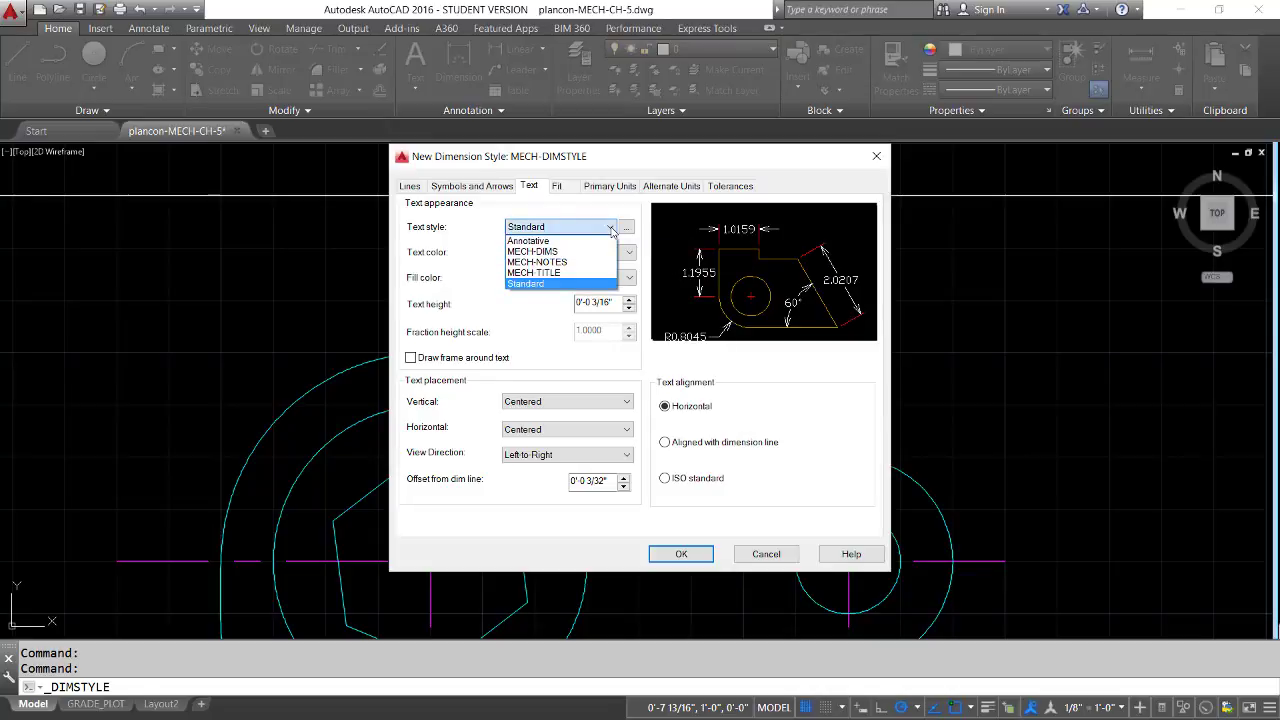
left_click(540, 253)
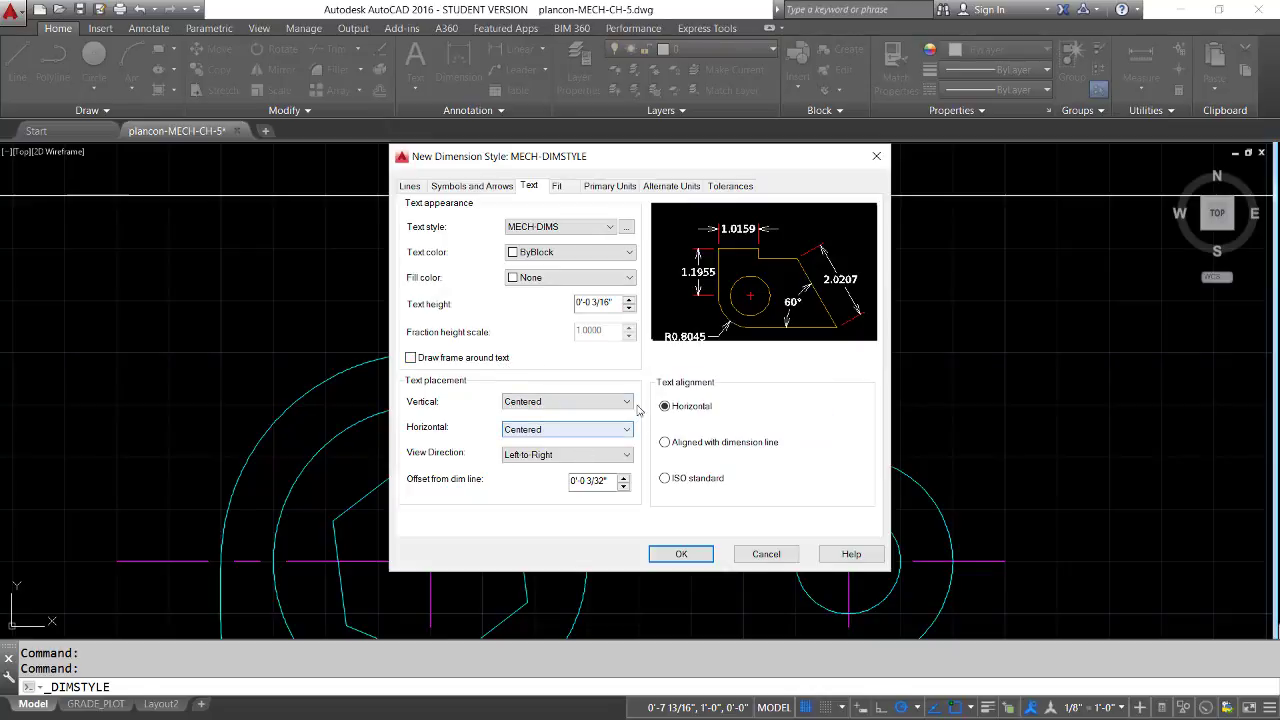
Place the dimension text vertically Above with a 5/32" offset from the dimension line, and align it with the dimension line
left_click(530, 401)
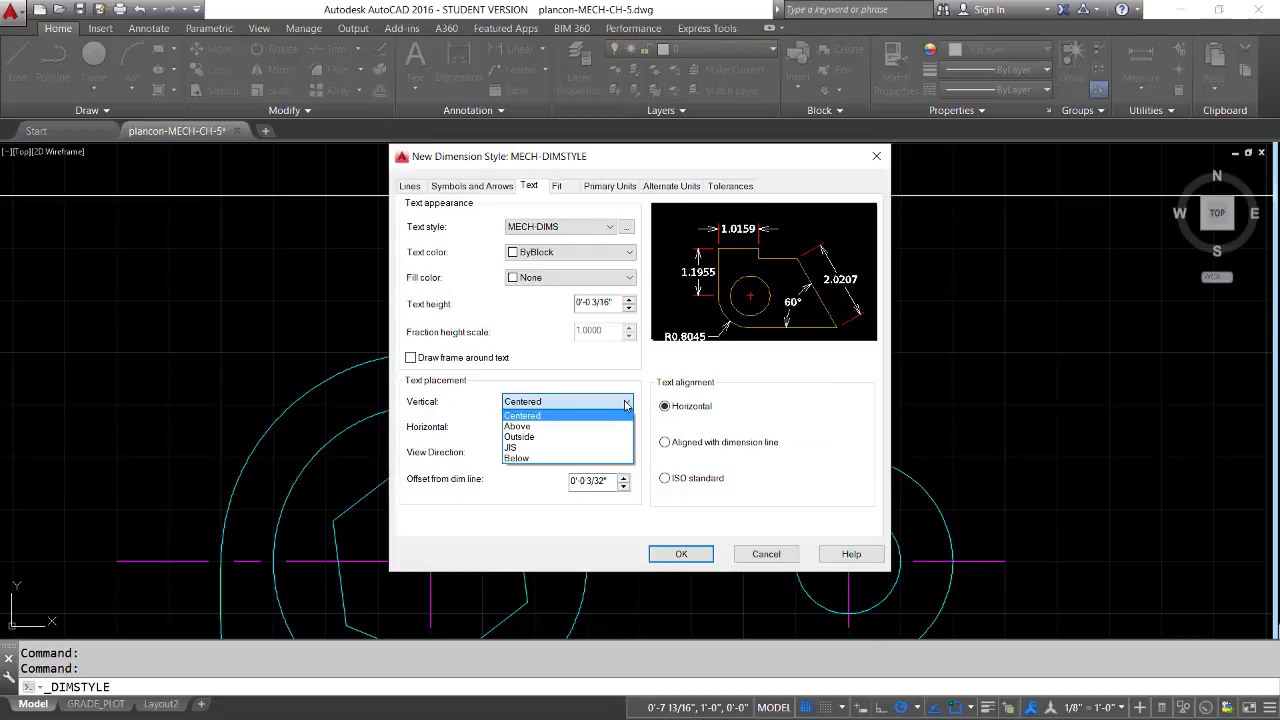
left_click(518, 426)
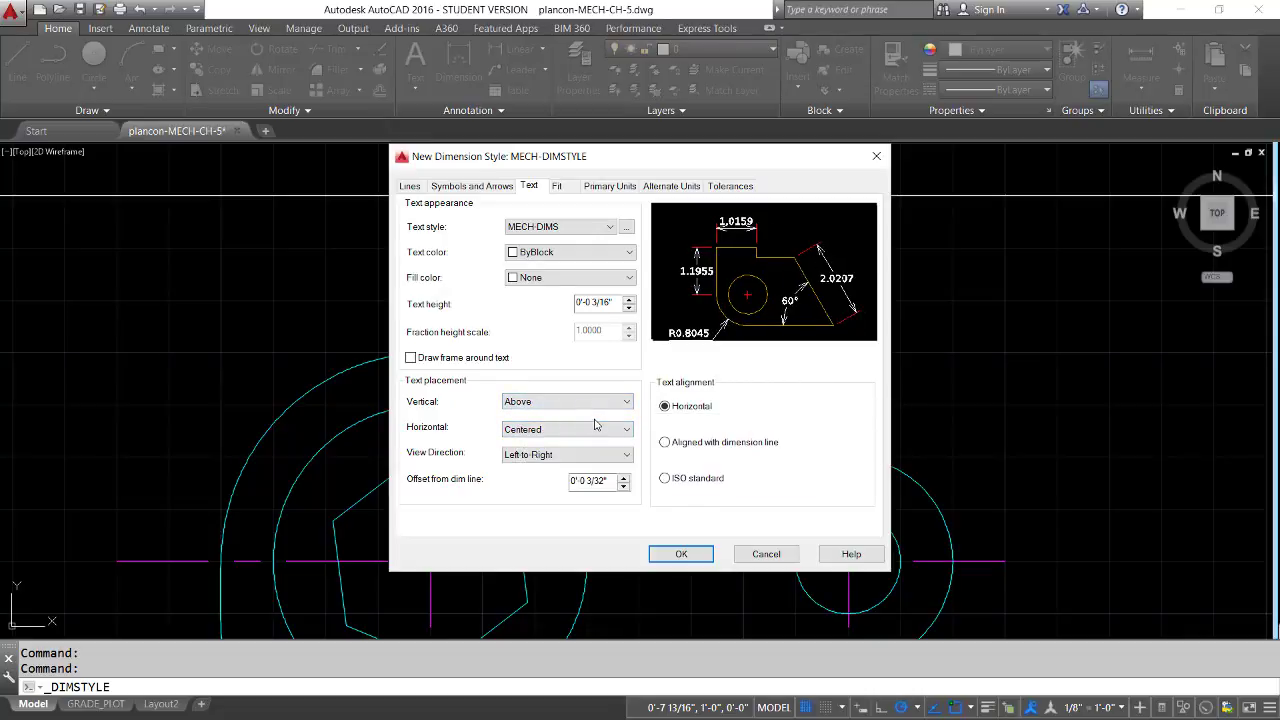
left_click(623, 477)
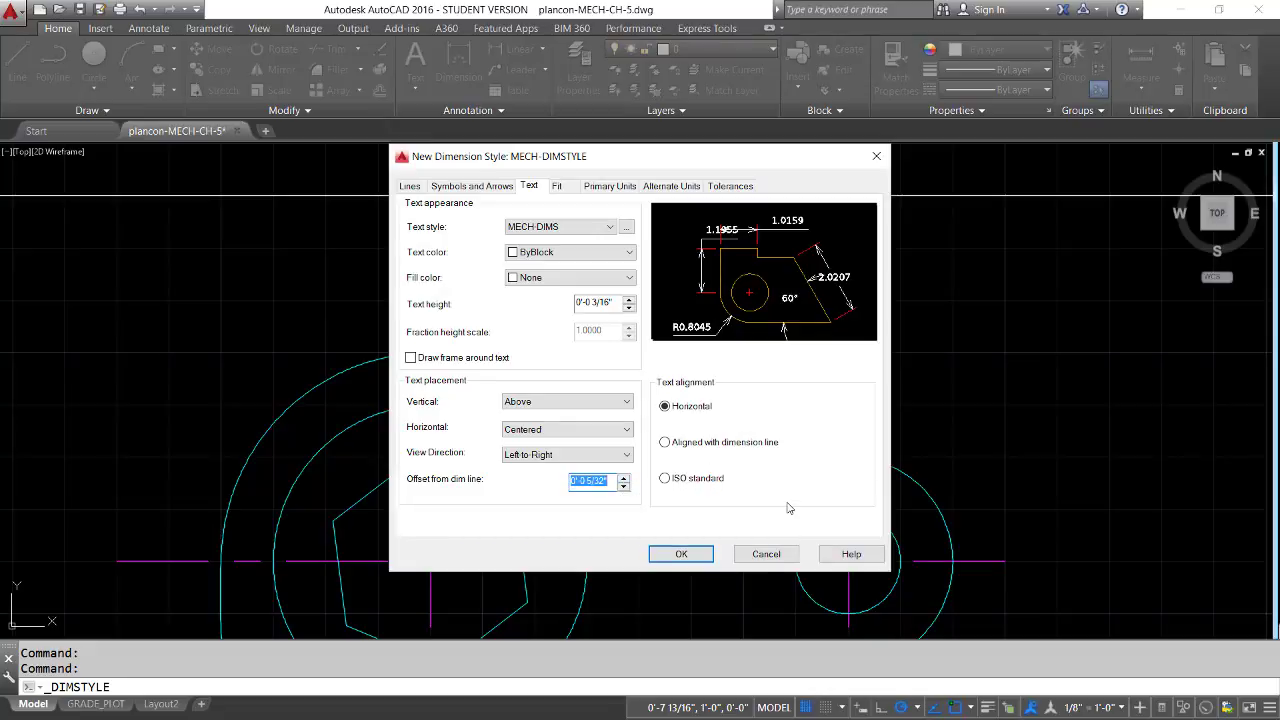
left_click(667, 444)
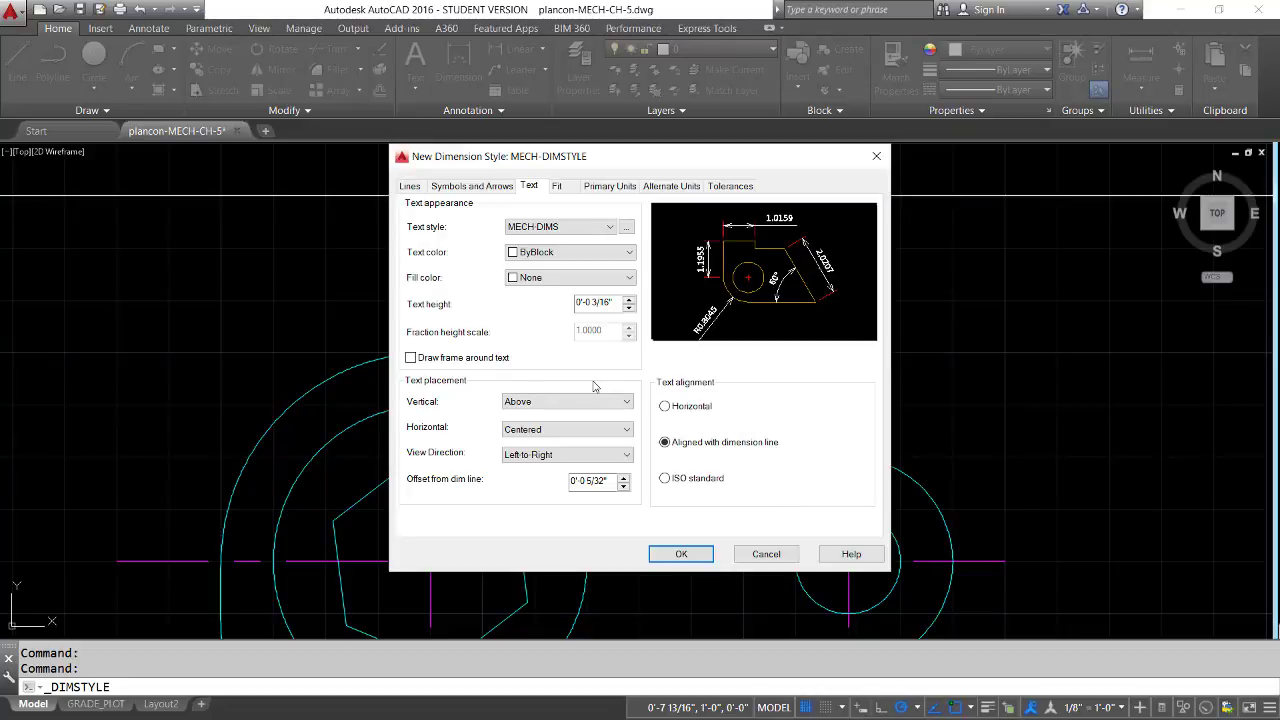
Set the primary units of MECH-DIMSTYLE to the Engineering format with a precision of 0'-0.00"
left_click(558, 188)
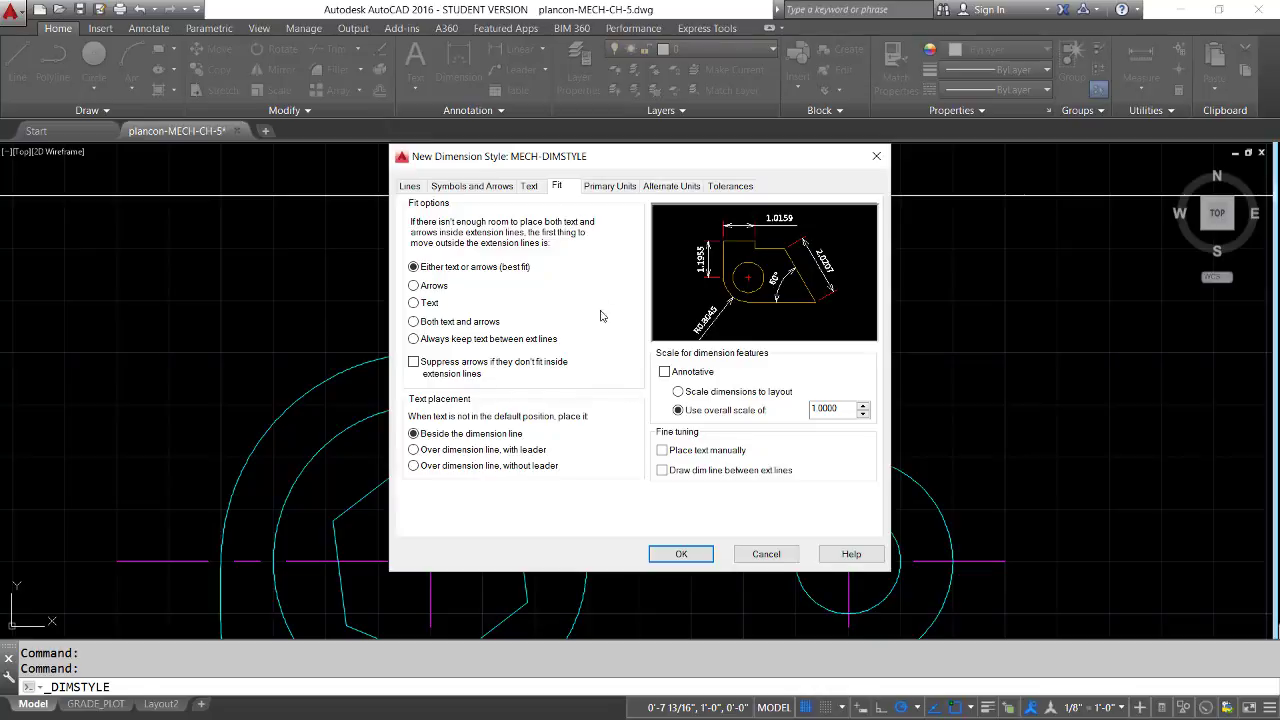
left_click(609, 186)
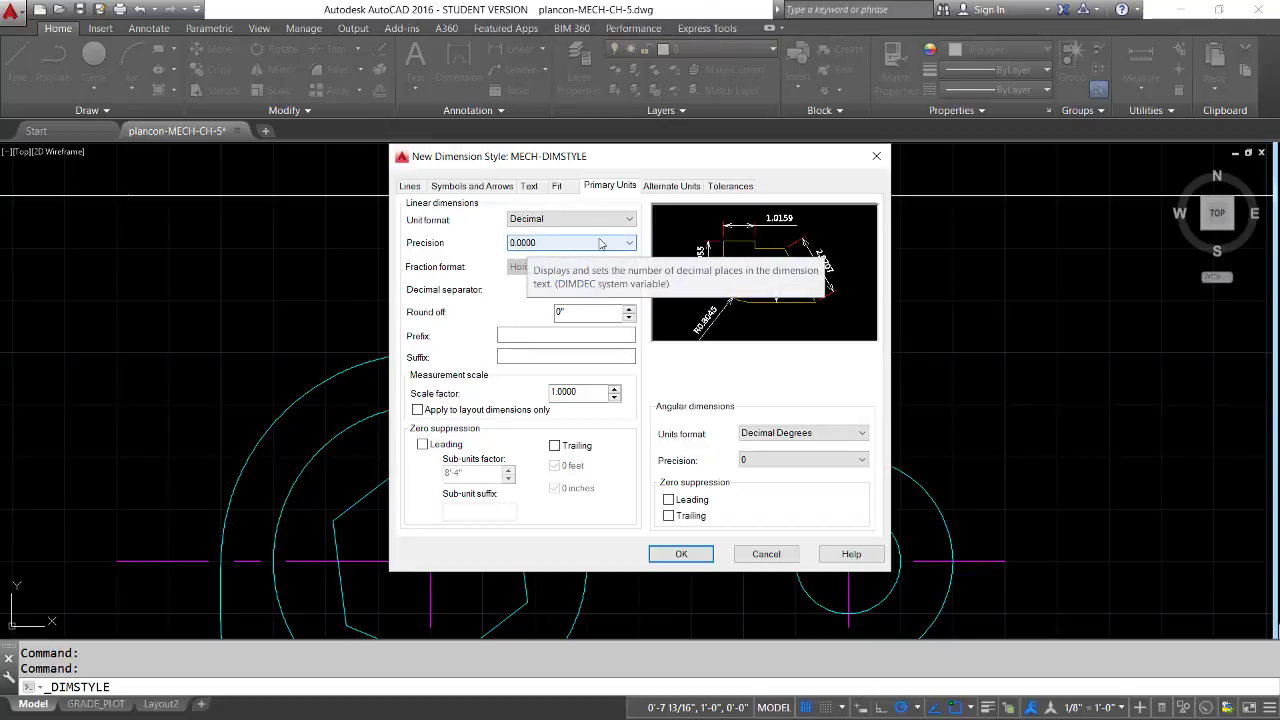
left_click(630, 219)
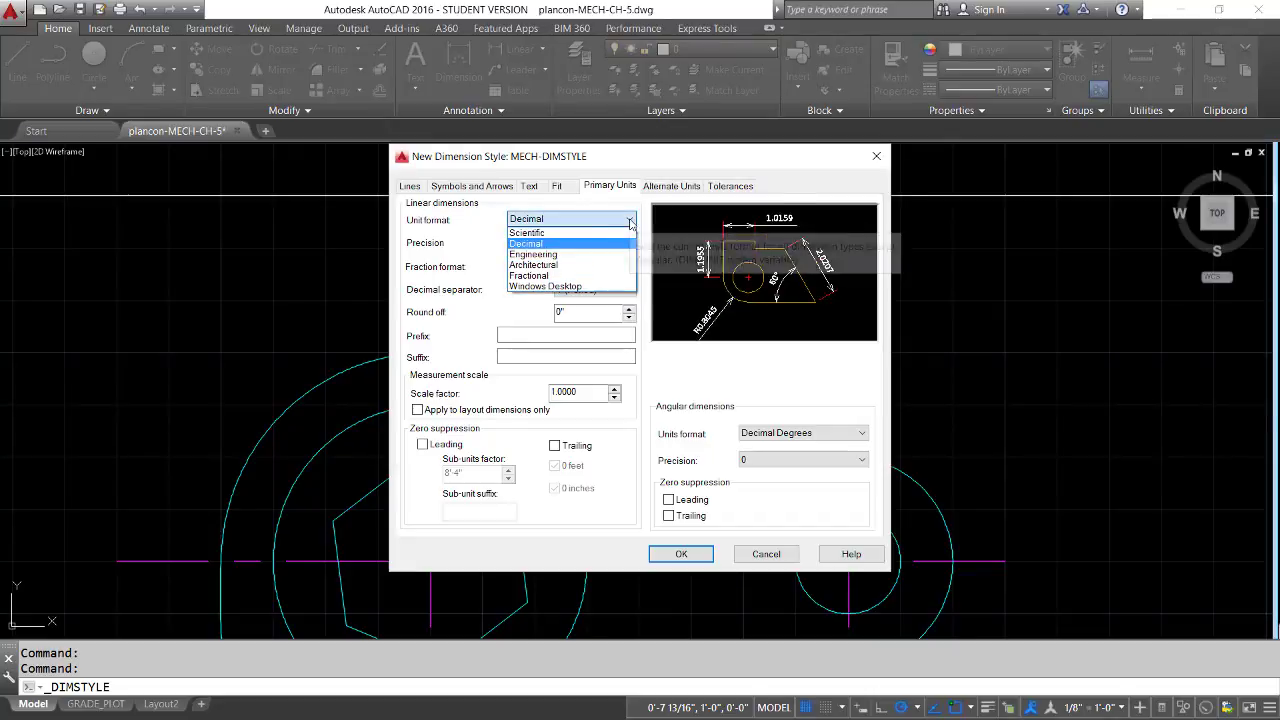
left_click(535, 255)
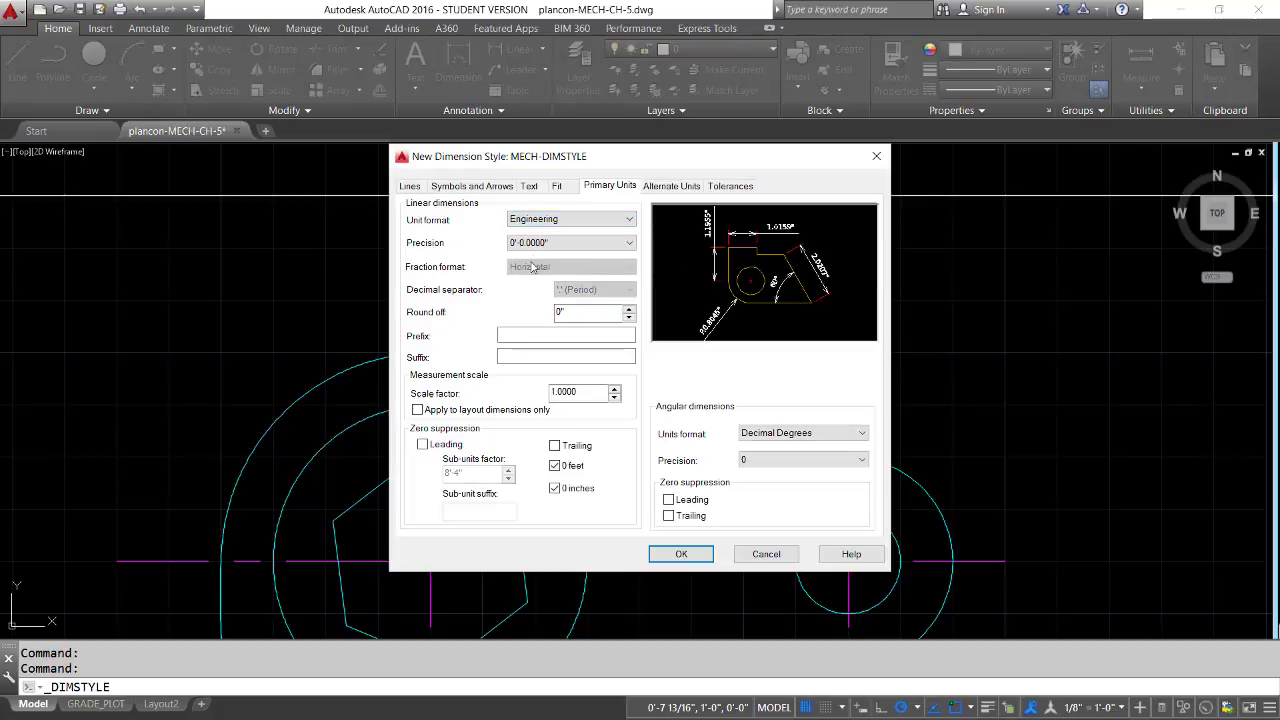
left_click(628, 243)
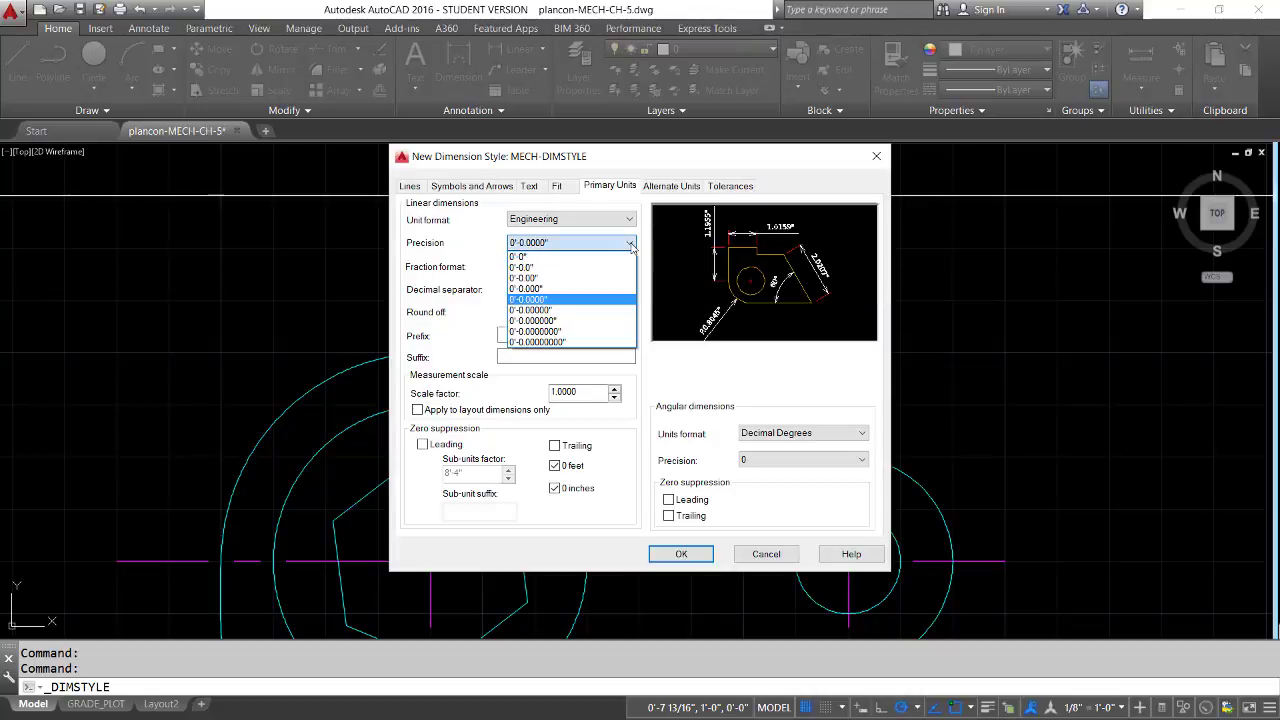
left_click(536, 278)
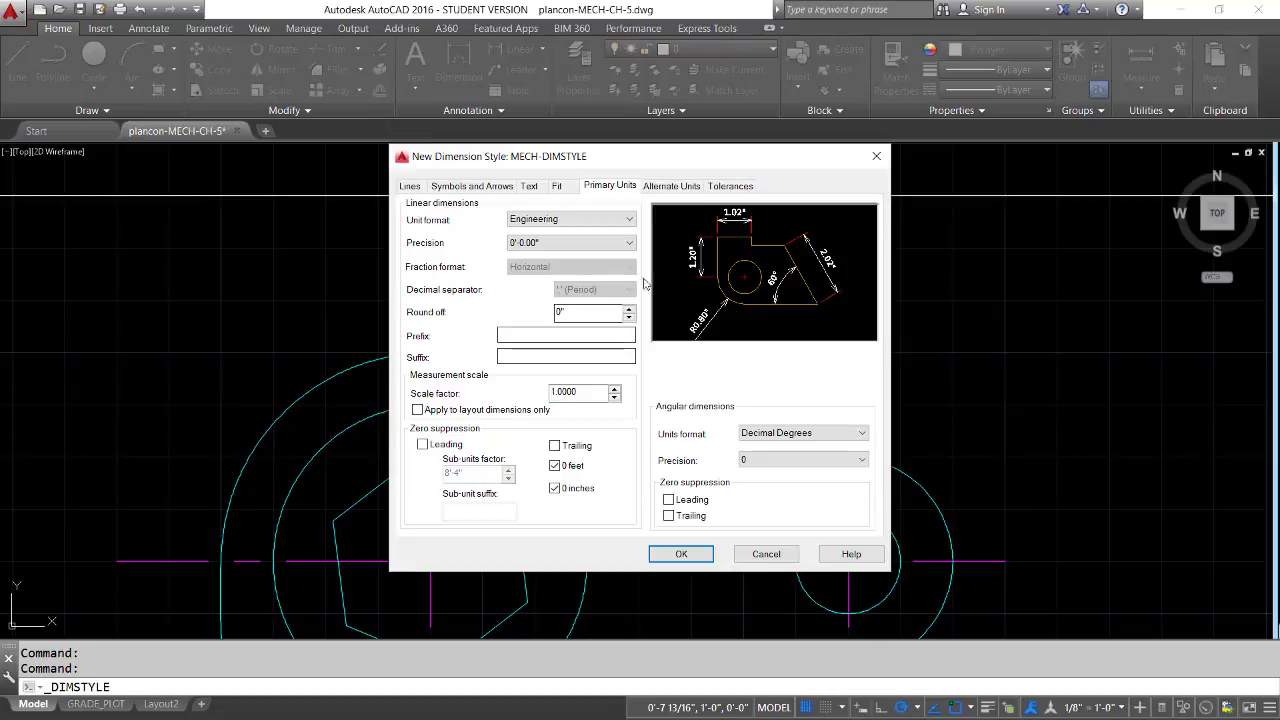
Check the alternate units and tolerance settings, accept the new MECH-DIMSTYLE and close the Dimension Style Manager
left_click(670, 188)
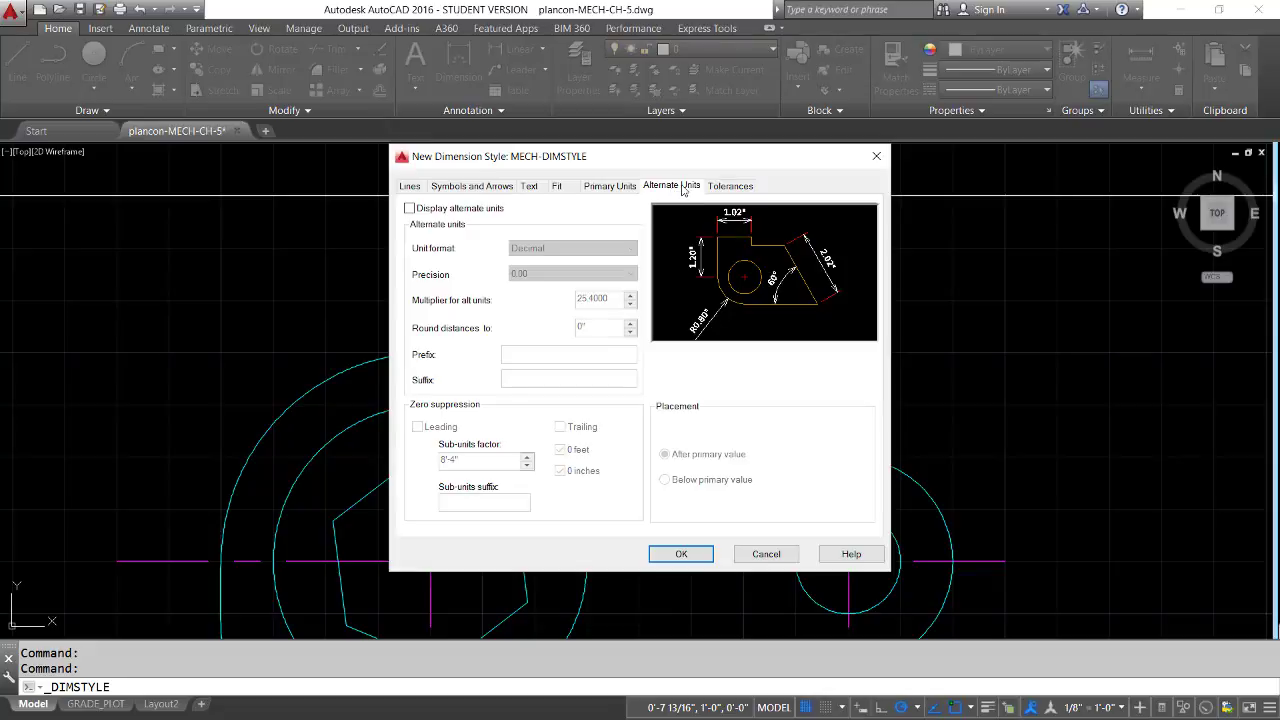
left_click(722, 188)
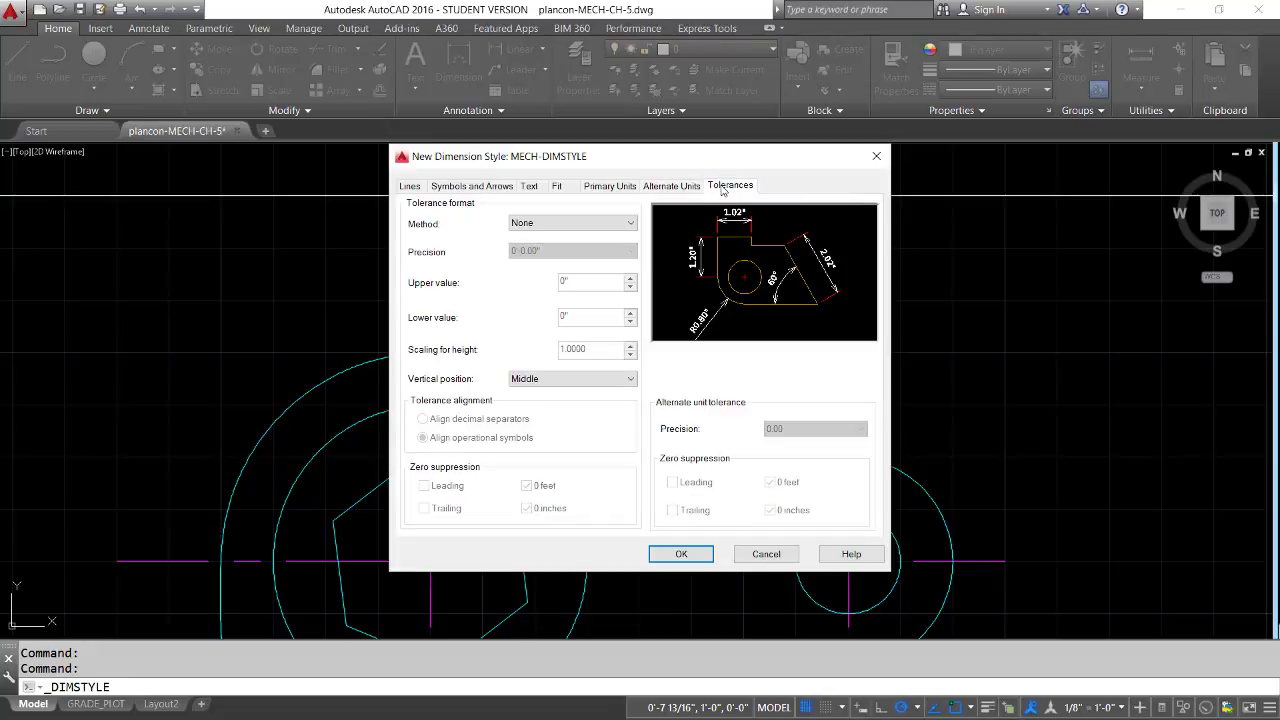
left_click(681, 554)
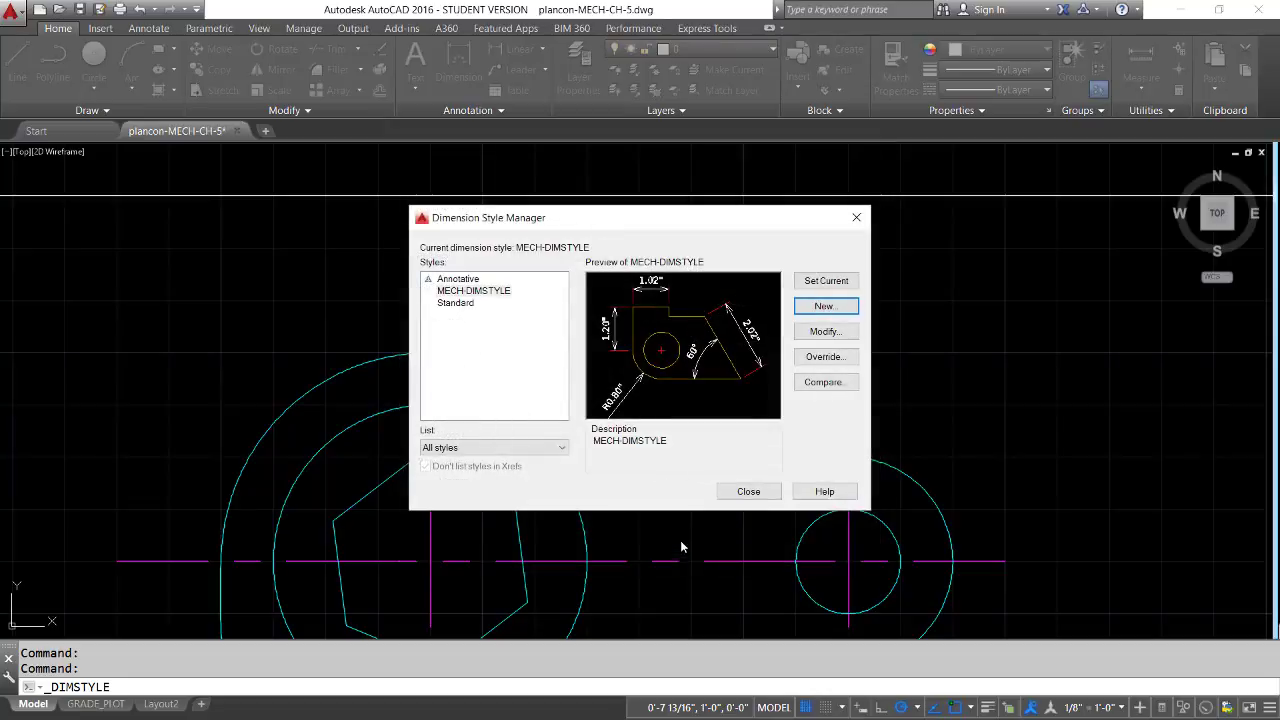
left_click(506, 291)
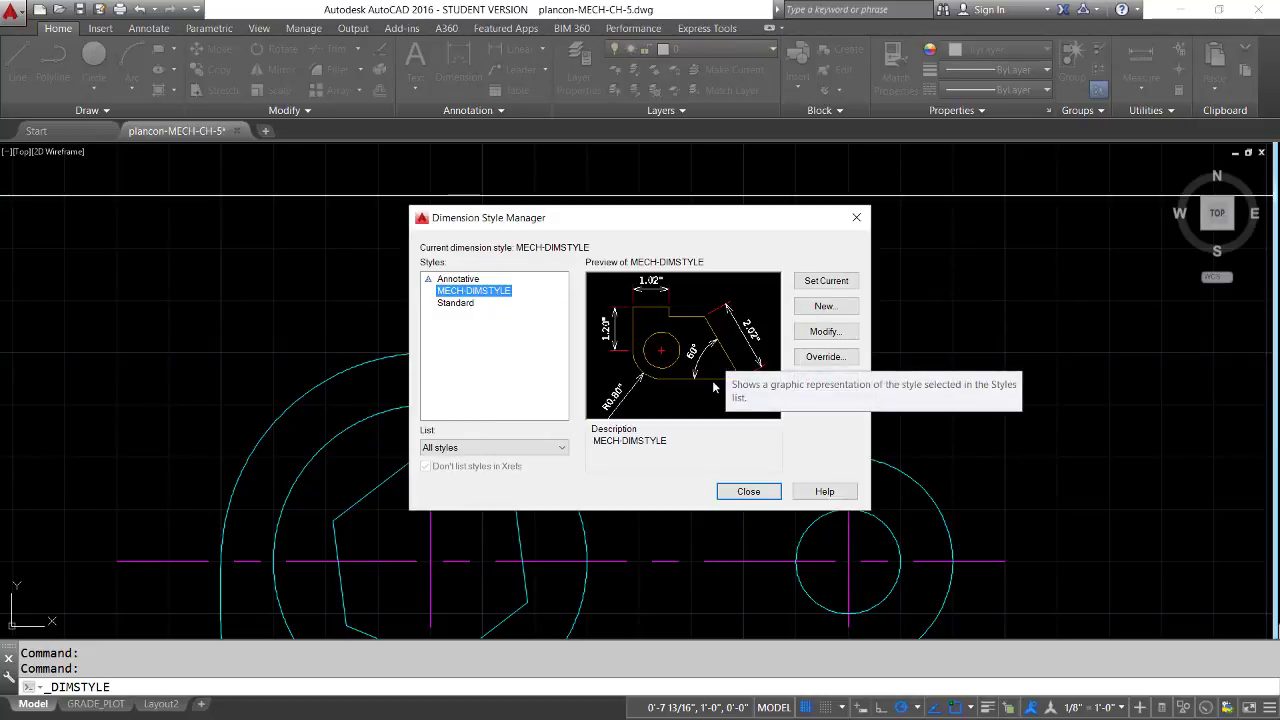
left_click(748, 492)
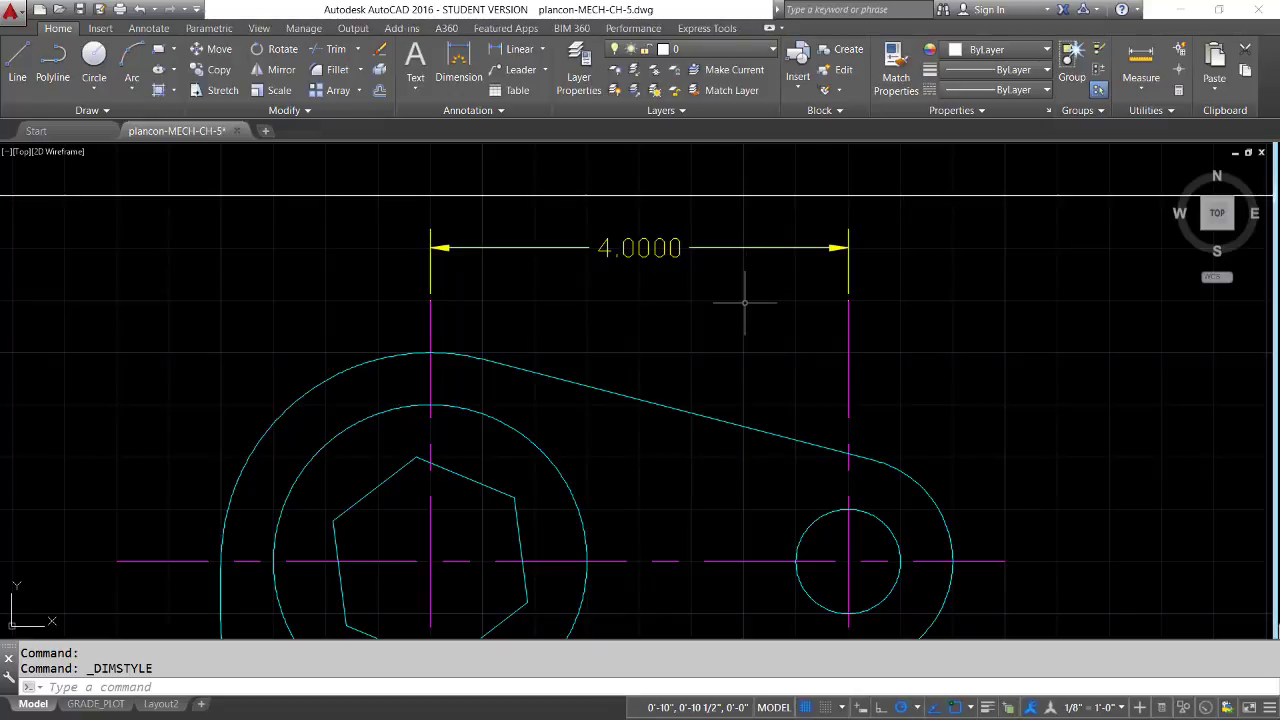
Assign the MECH-DIMSTYLE dimension style to the existing linear dimension above the part through its properties
type("pr")
key("Return")
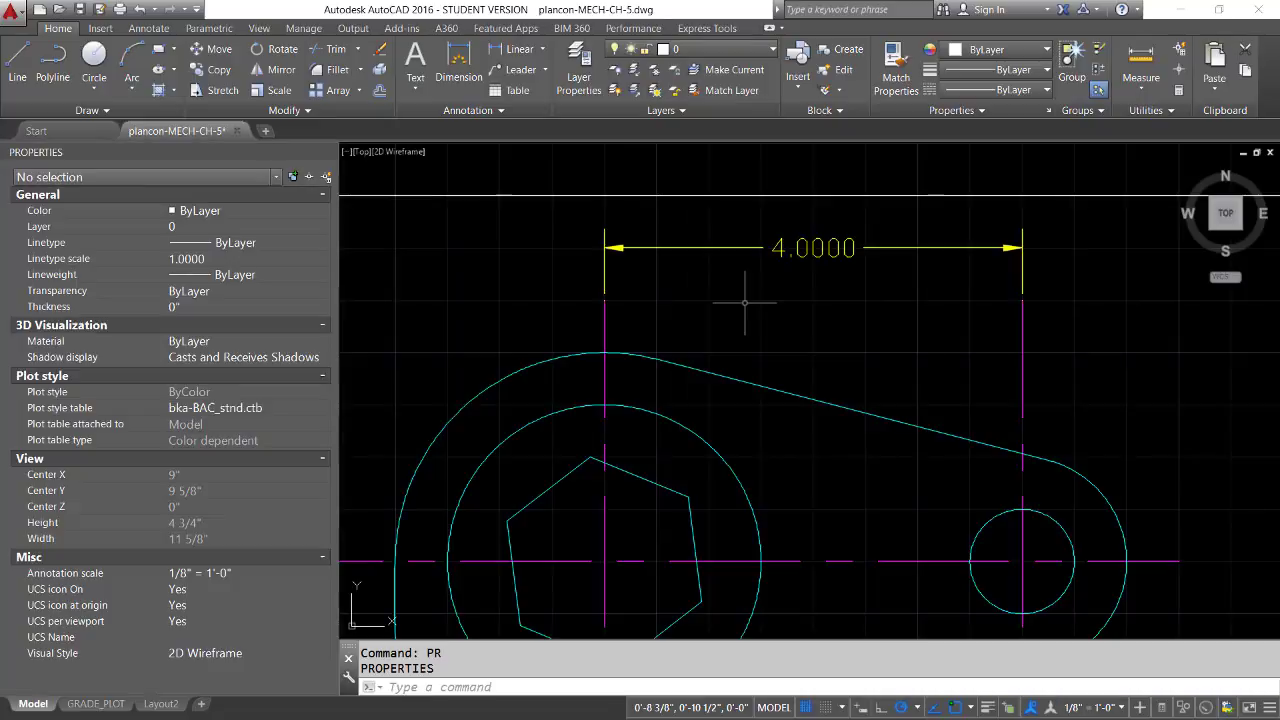
left_click(645, 247)
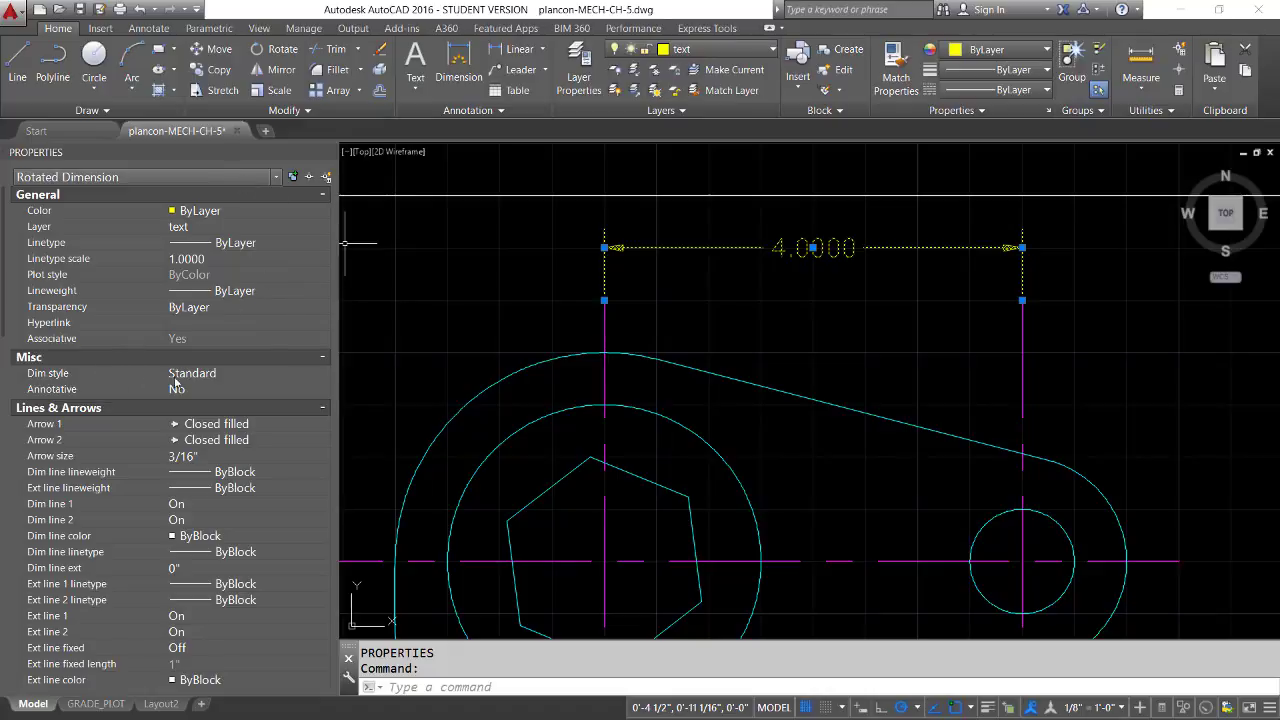
left_click(246, 374)
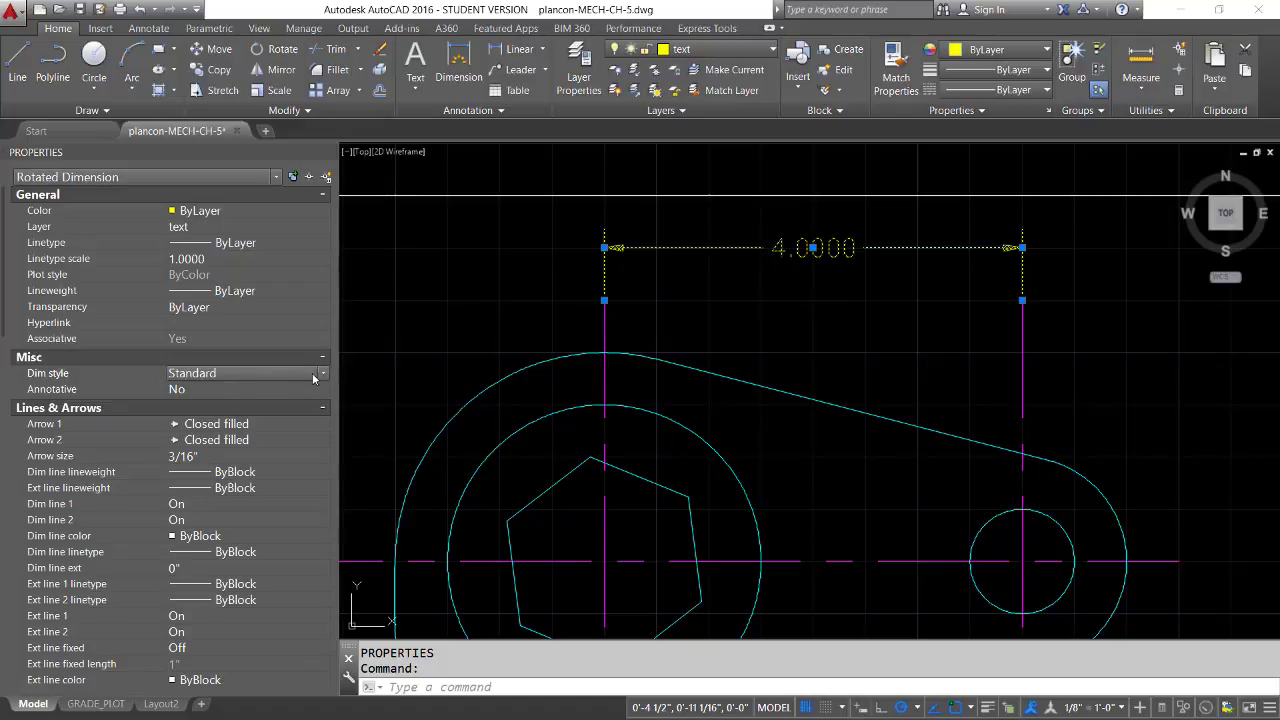
left_click(323, 374)
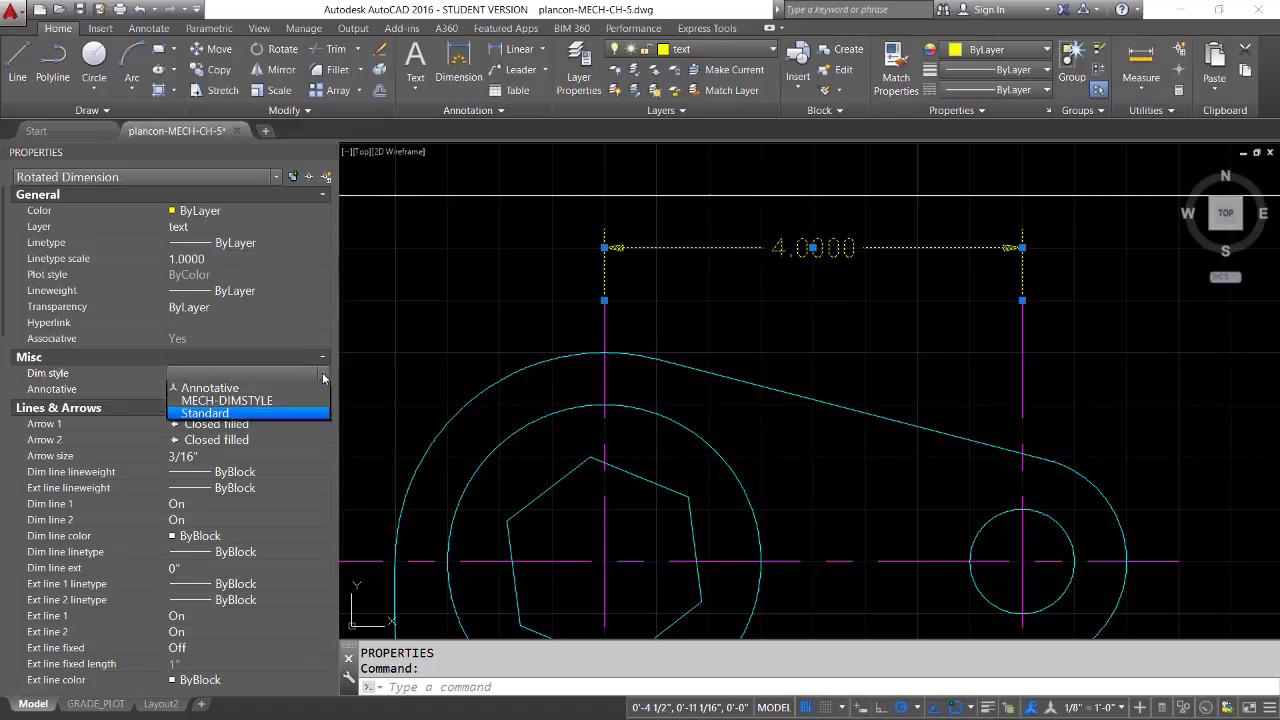
left_click(253, 400)
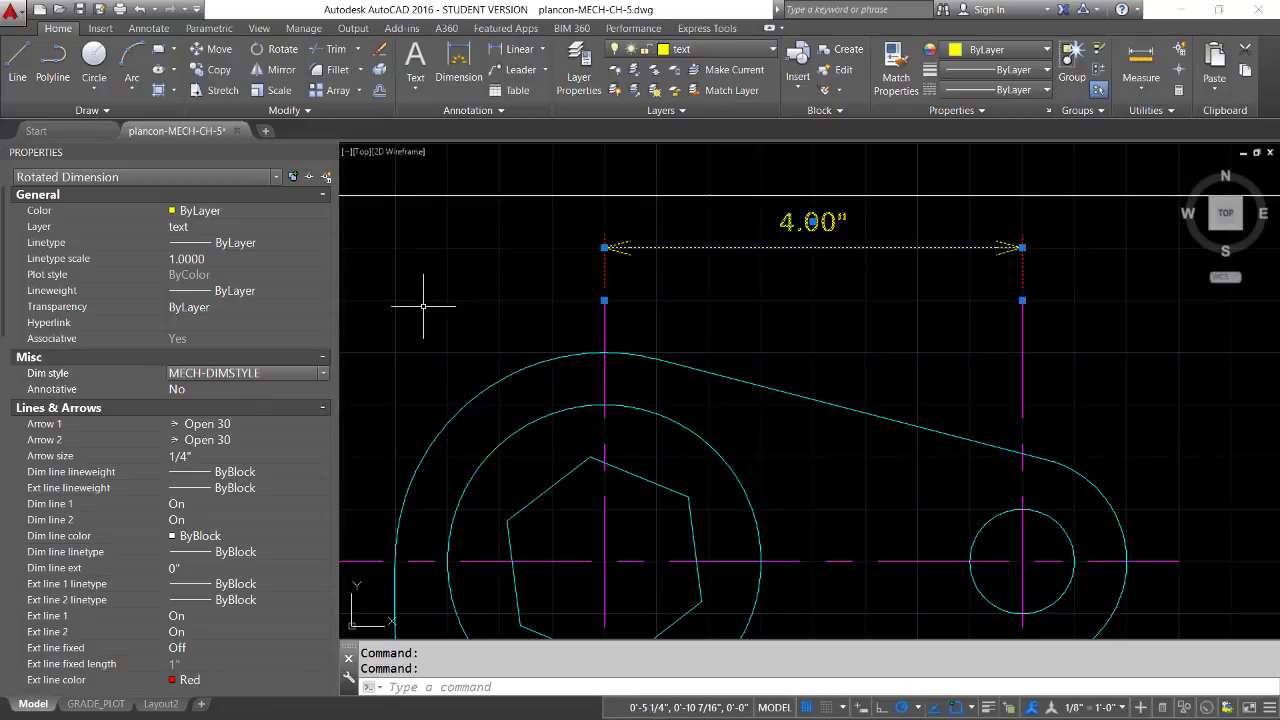
key("Escape")
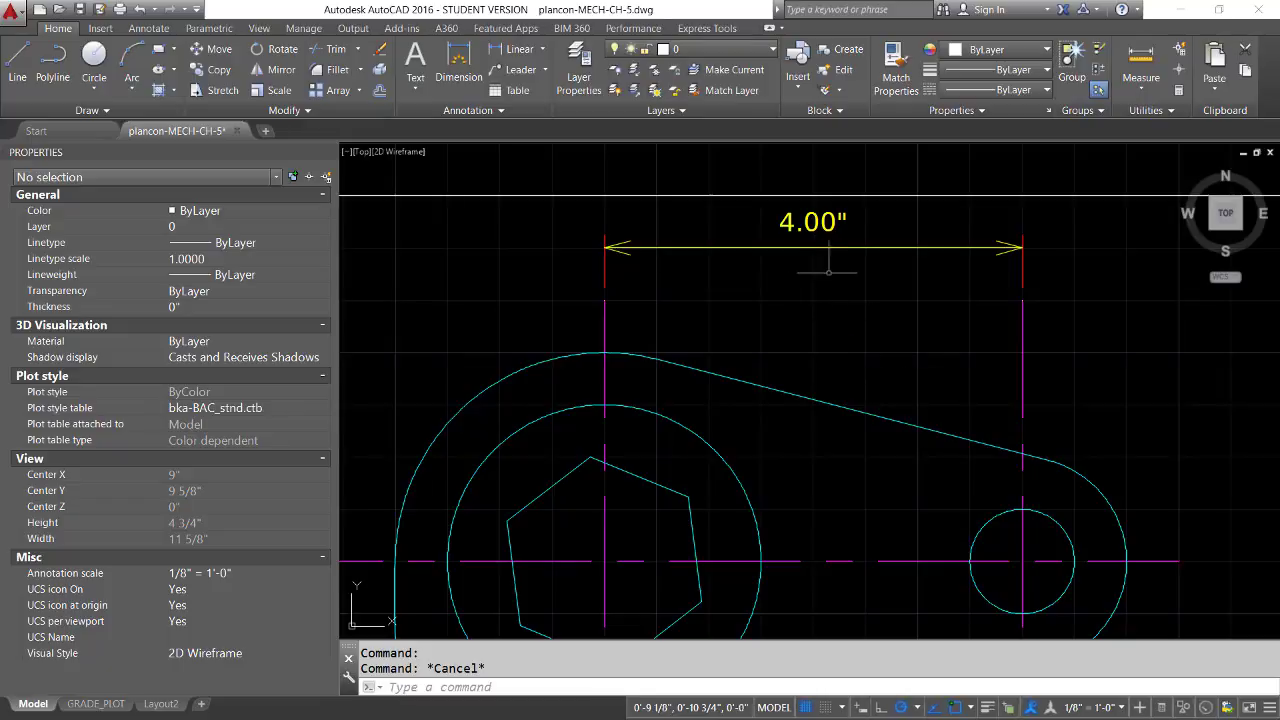
Modify MECH-DIMSTYLE with a smaller text offset from the dimension line so the dimension text sits closer to it
left_click(499, 111)
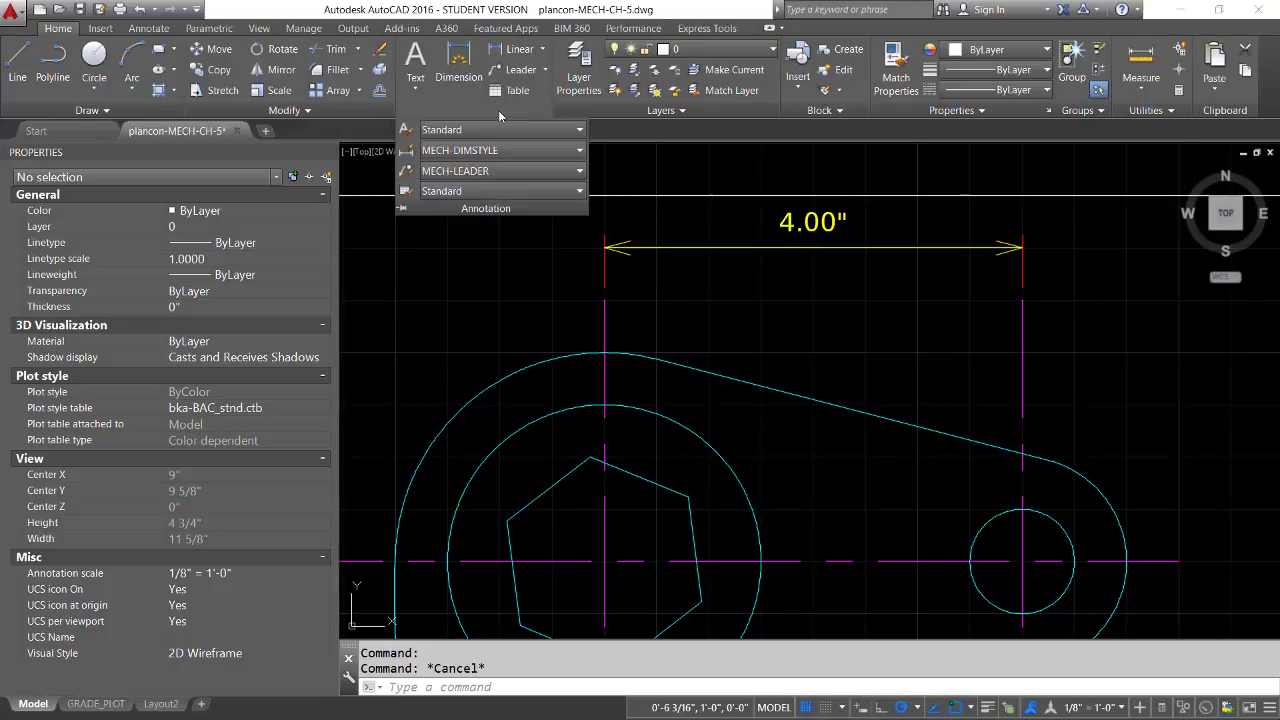
left_click(539, 150)
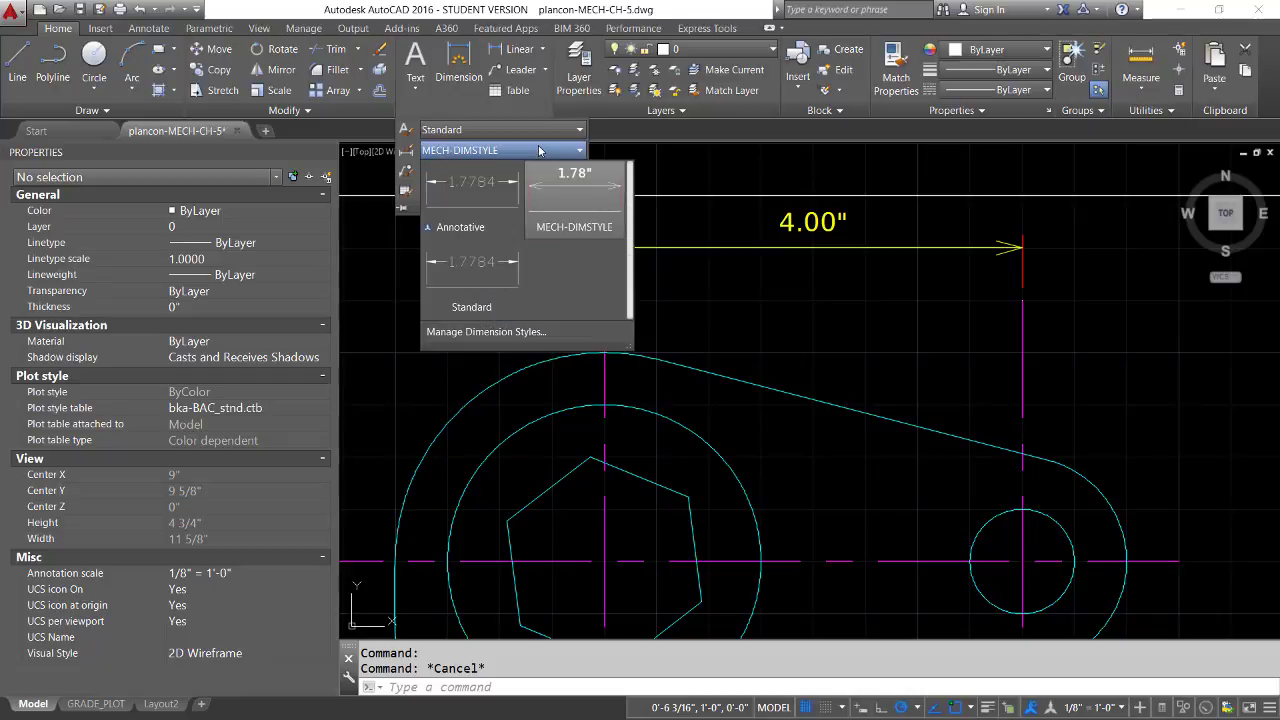
left_click(476, 332)
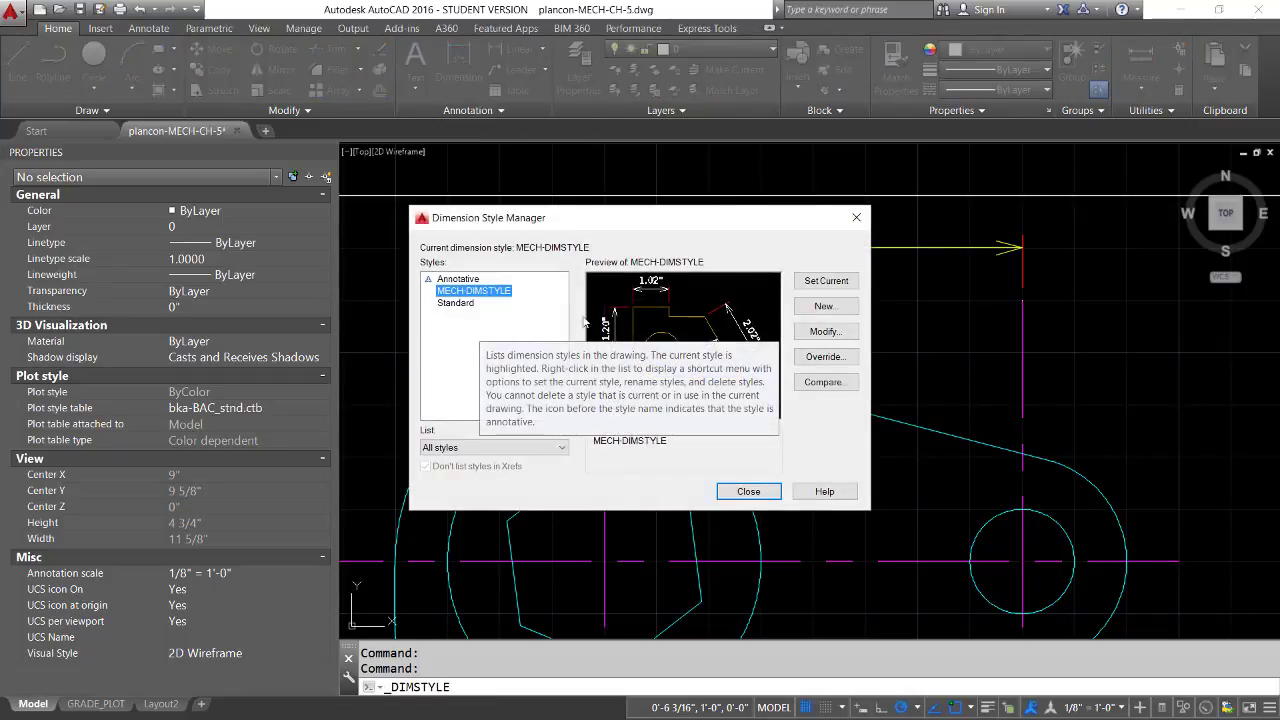
left_click(831, 334)
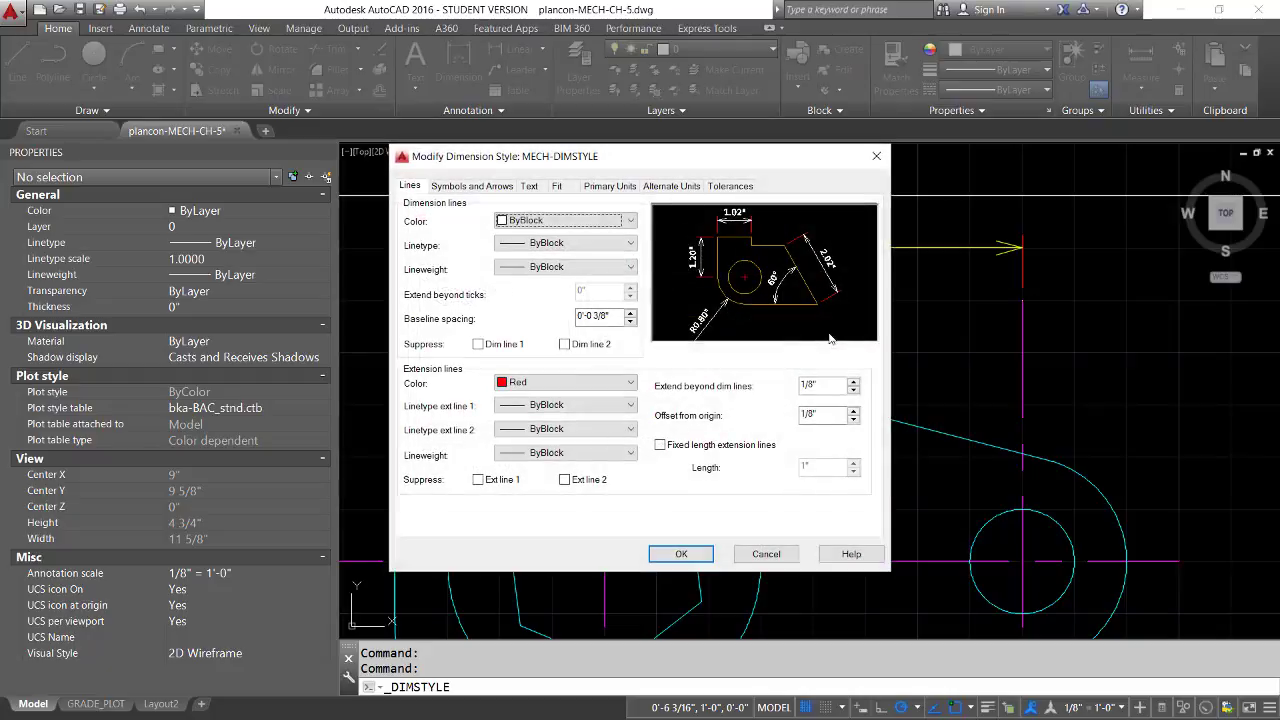
left_click(528, 187)
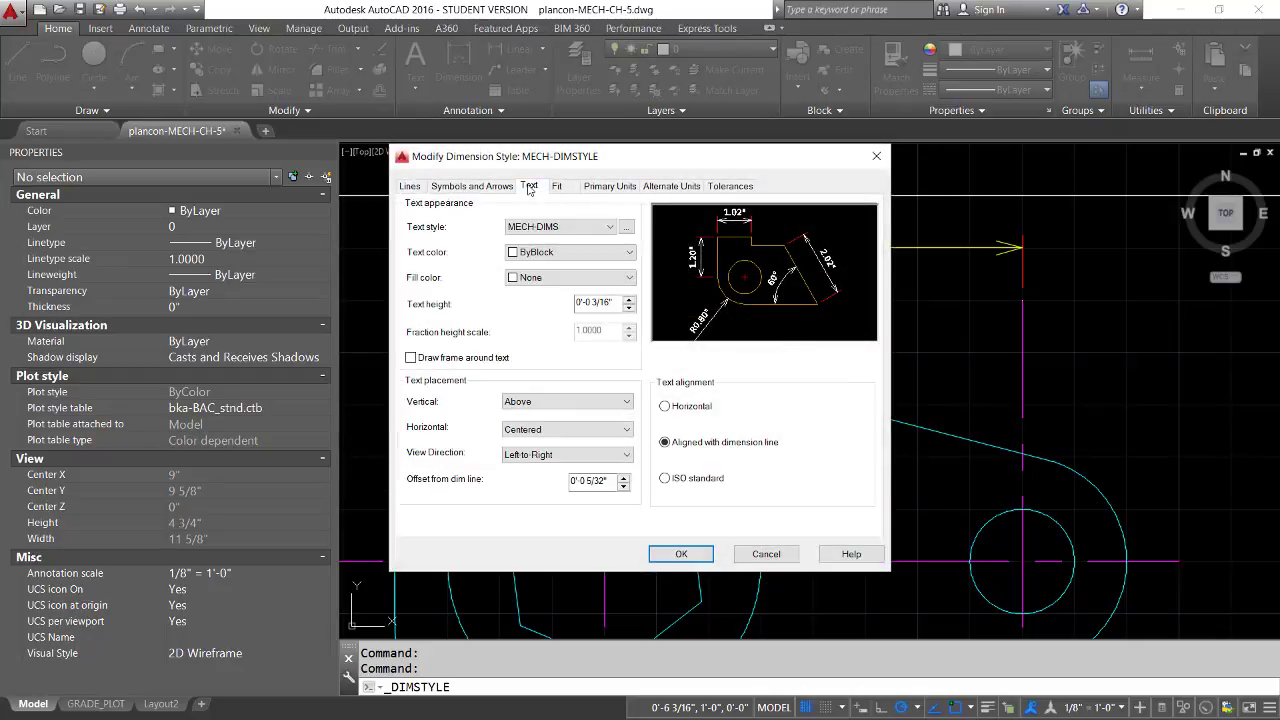
left_click(624, 485)
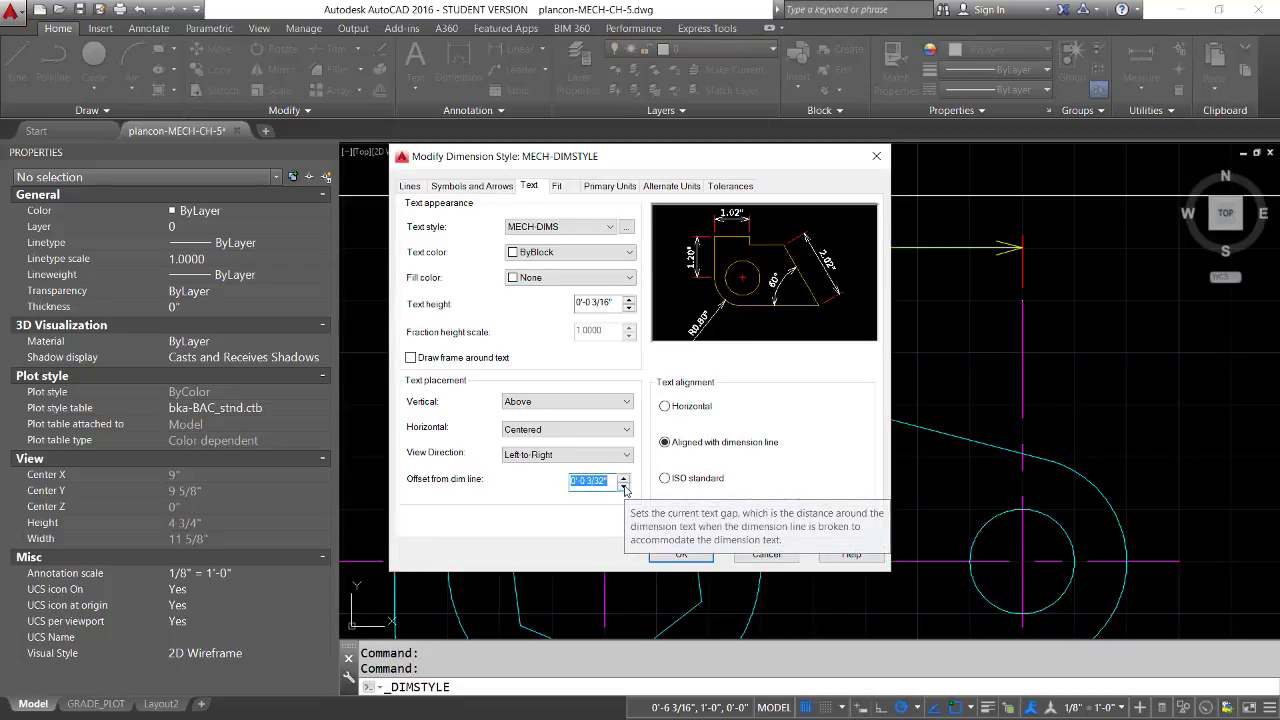
left_click(624, 485)
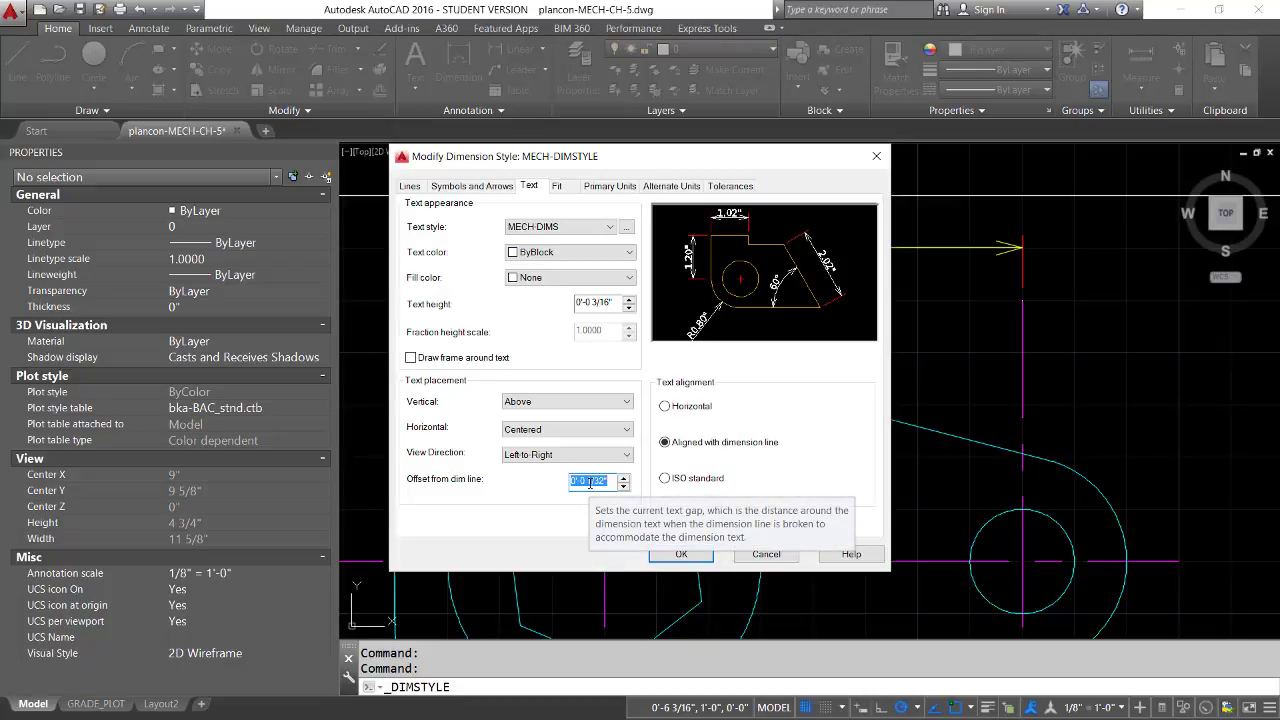
left_click(623, 480)
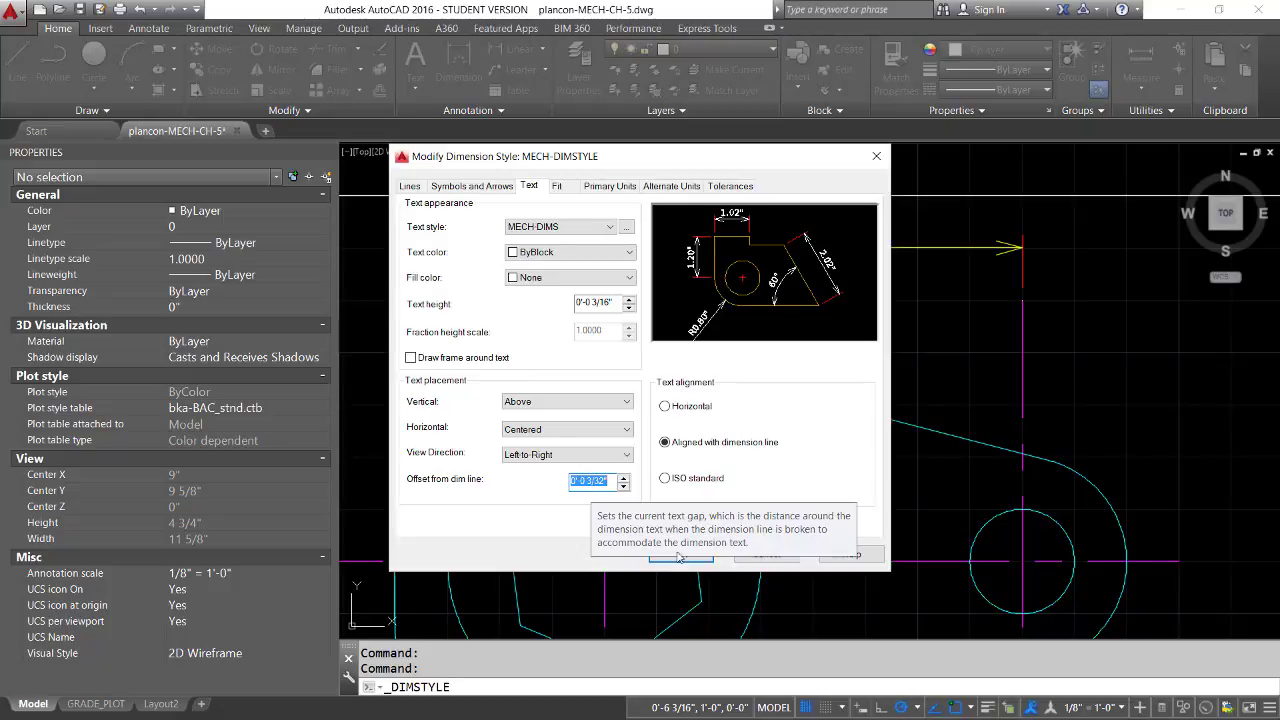
left_click(586, 481)
left_click_drag(586, 481, 613, 482)
type("1/16")
left_click(672, 556)
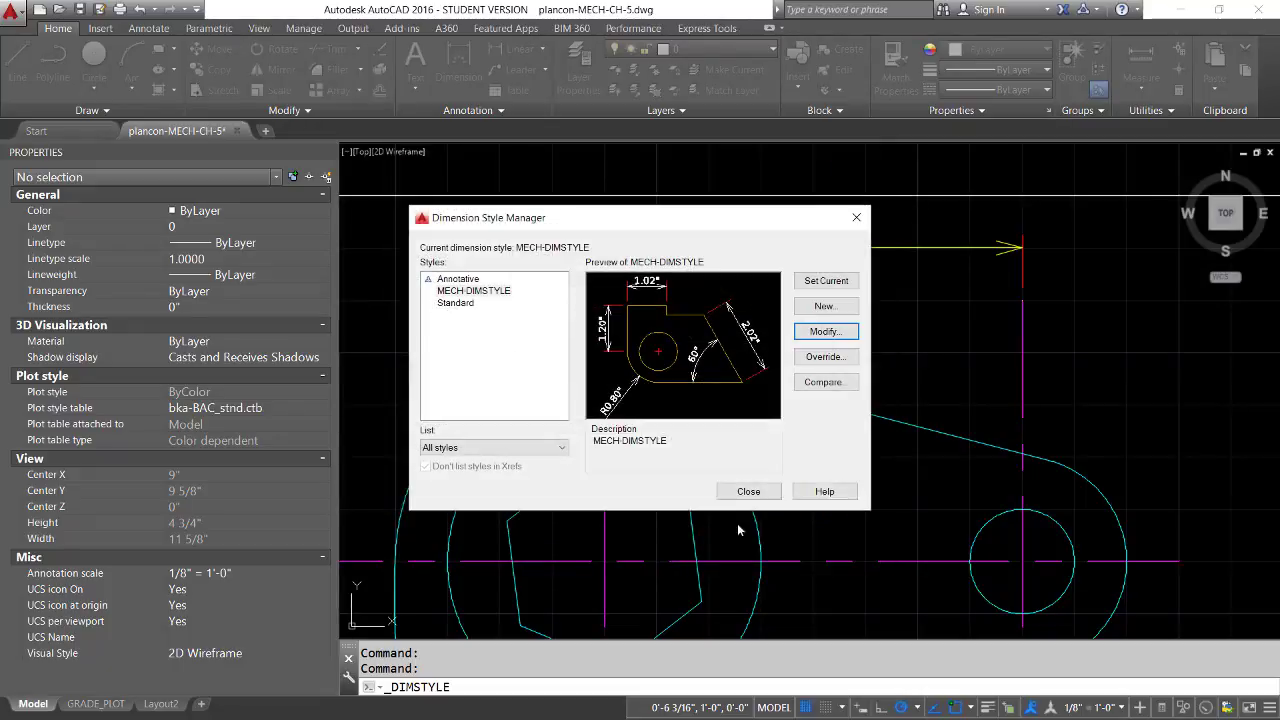
left_click(748, 491)
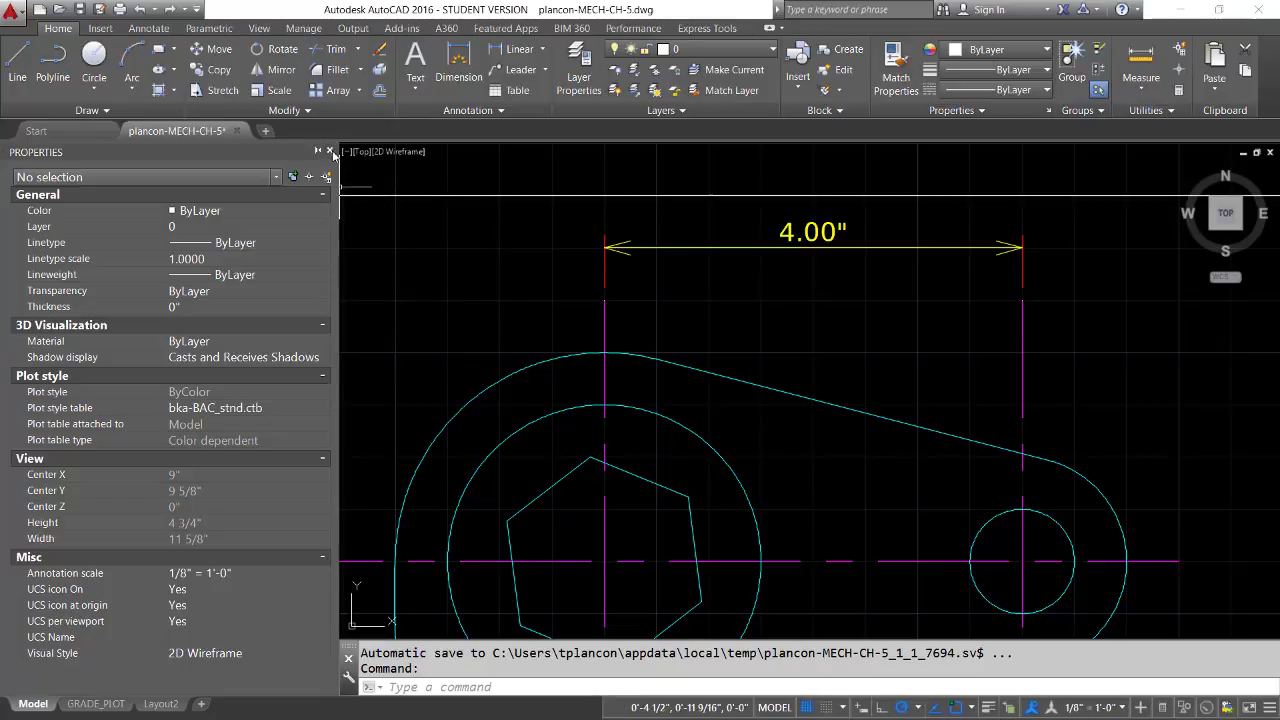
Close the object properties and save the drawing as a new file with -ANNO appended to its current name
left_click(330, 151)
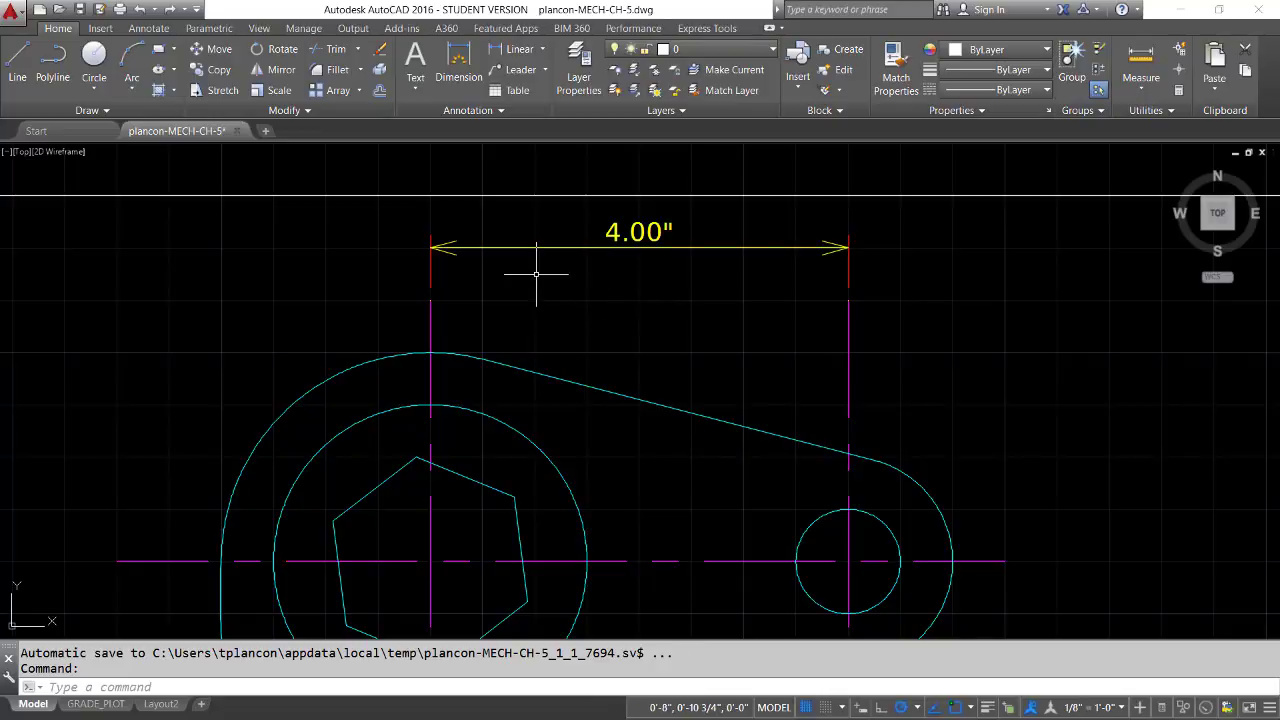
left_click(100, 10)
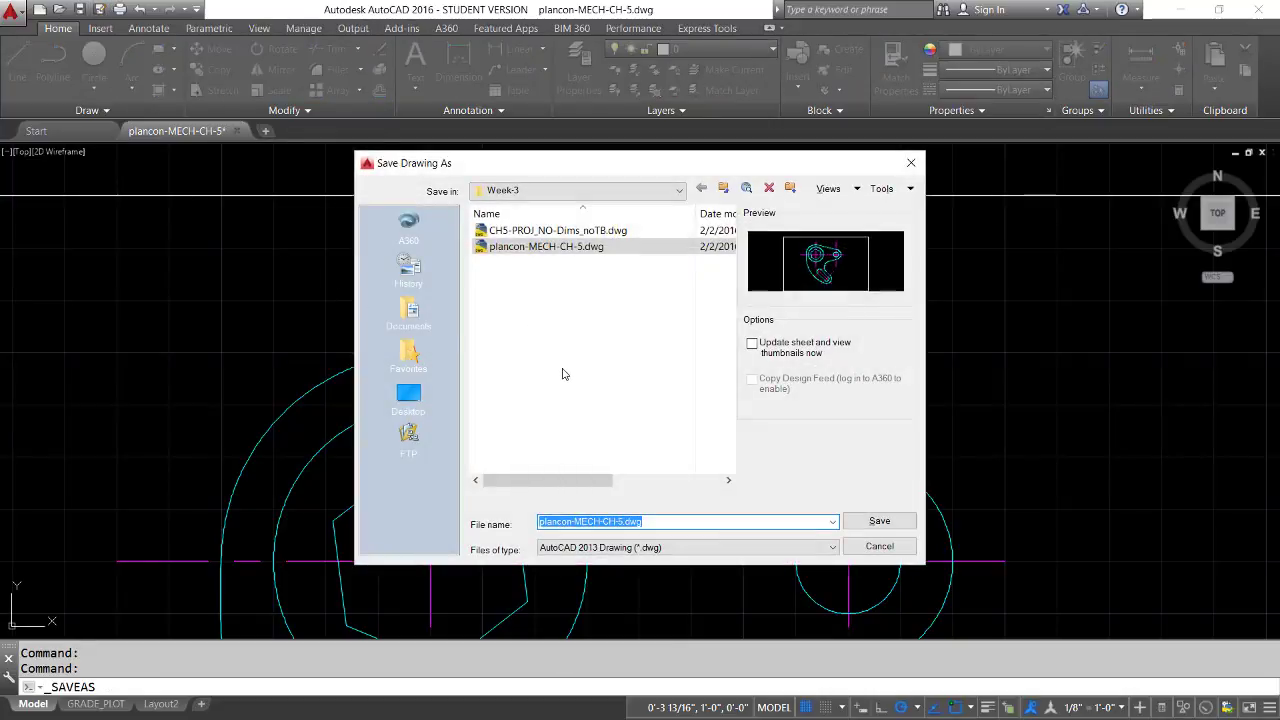
left_click(623, 522)
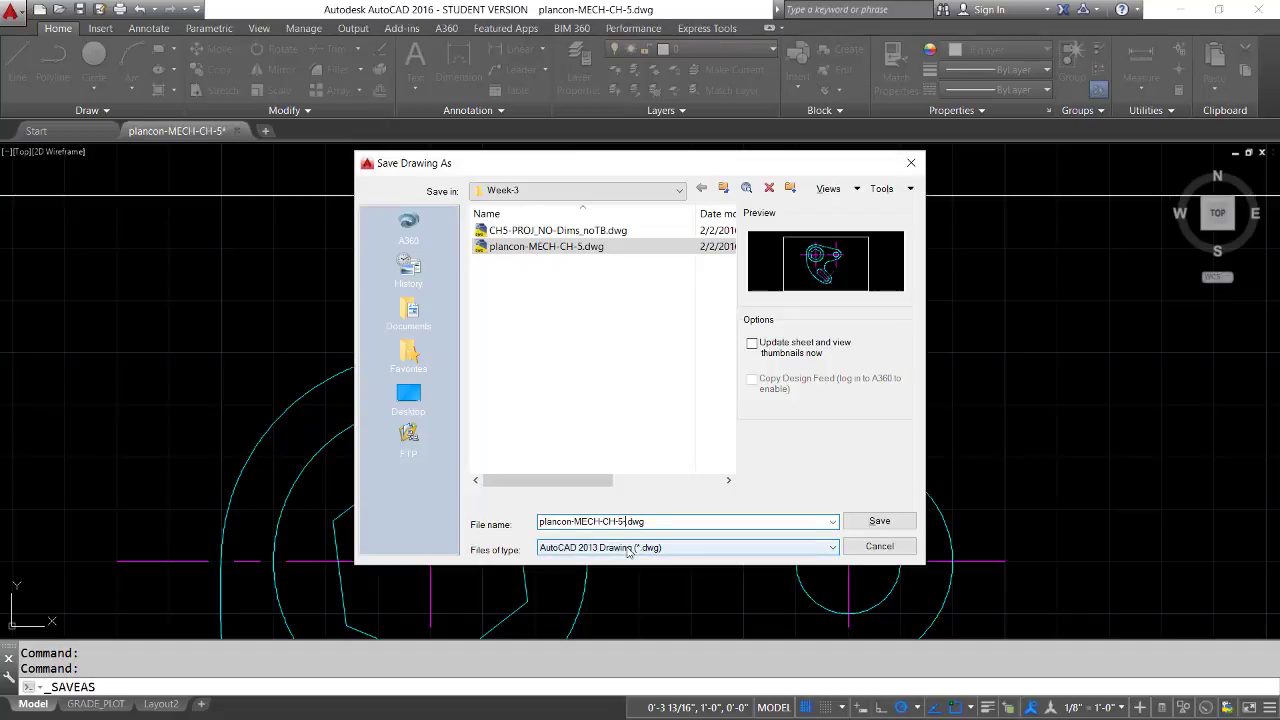
type("-ANNO")
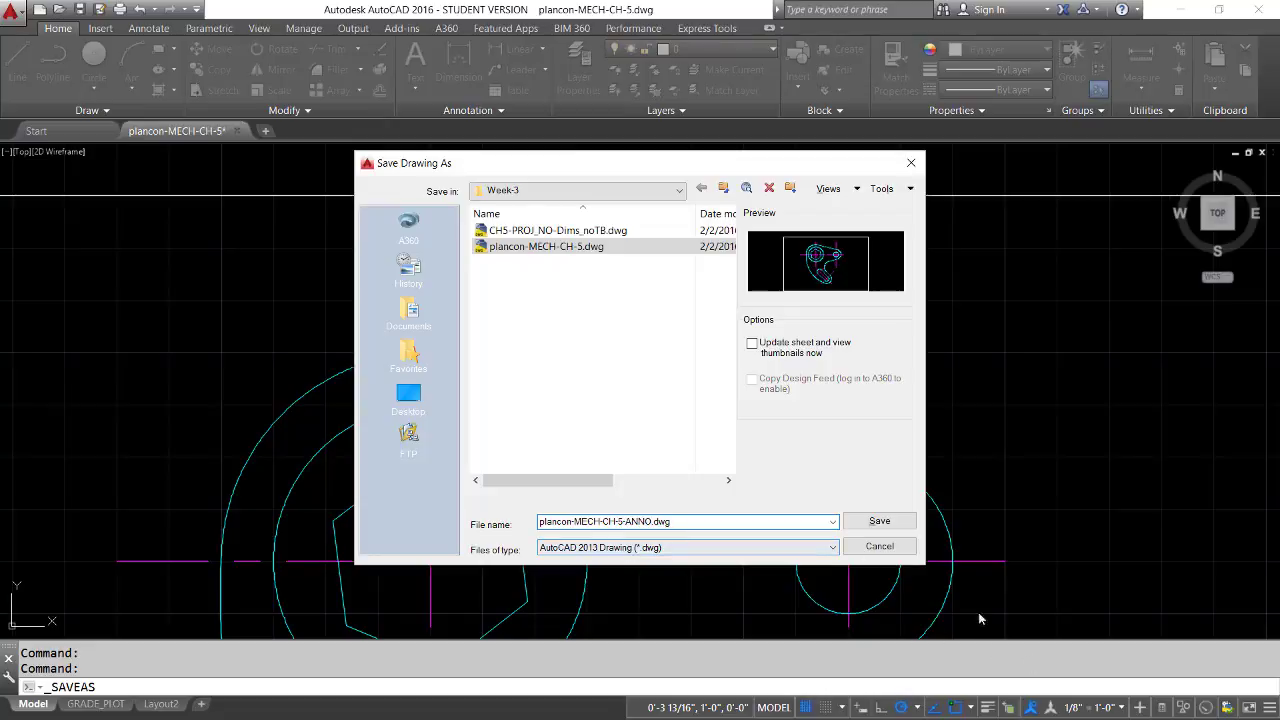
left_click(877, 522)
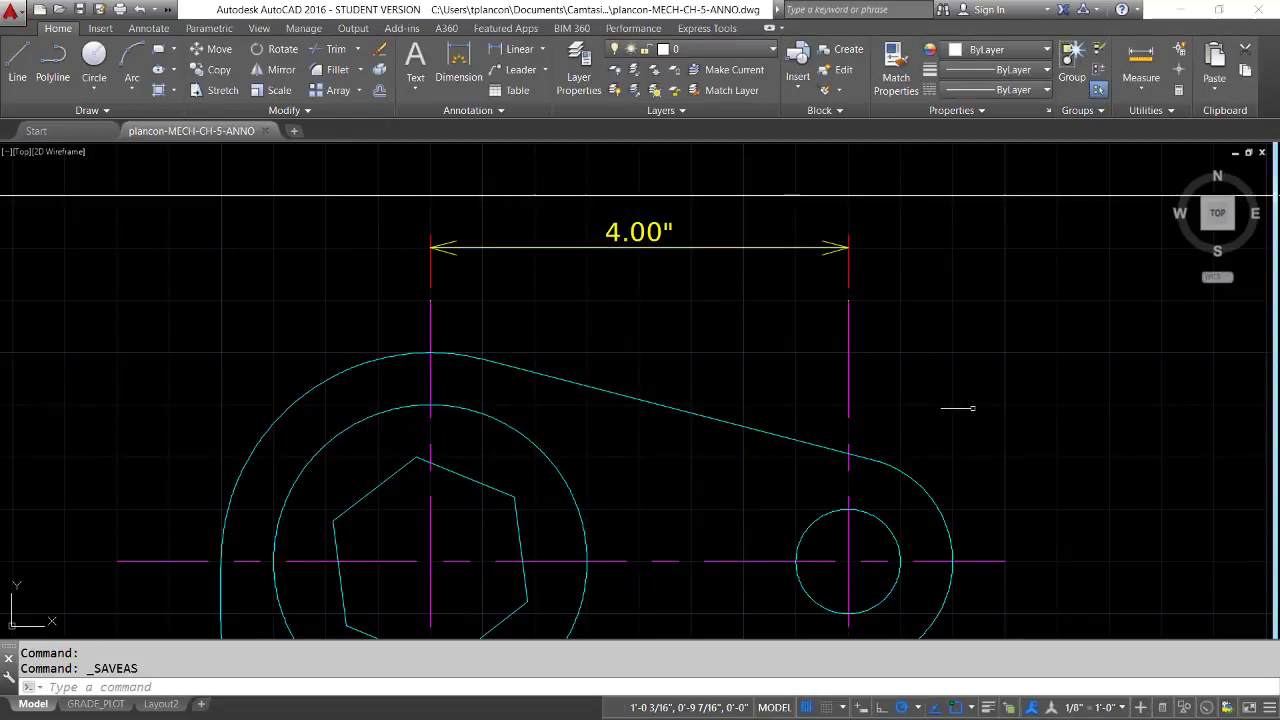
Offset the diagonal centerline crossing the slot's upper end by 3 inches toward the hexagon's center
type("z")
key("Return")
type("a")
key("Return")
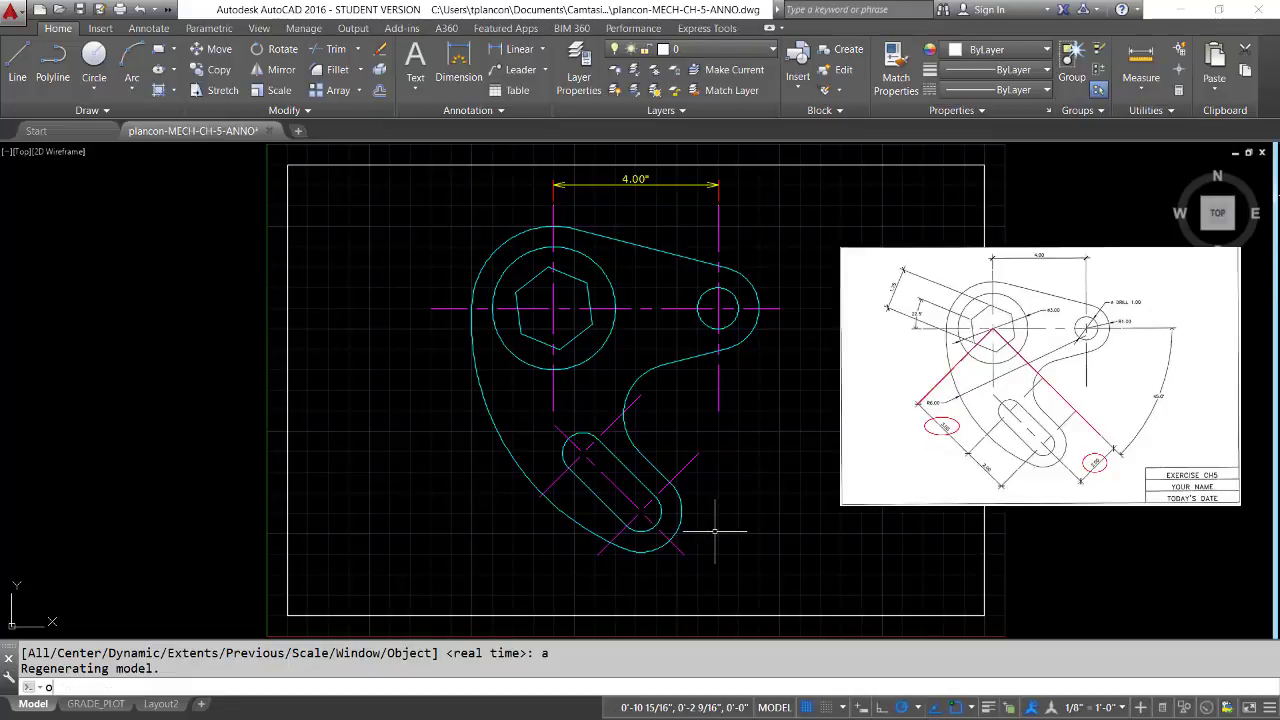
key("Return")
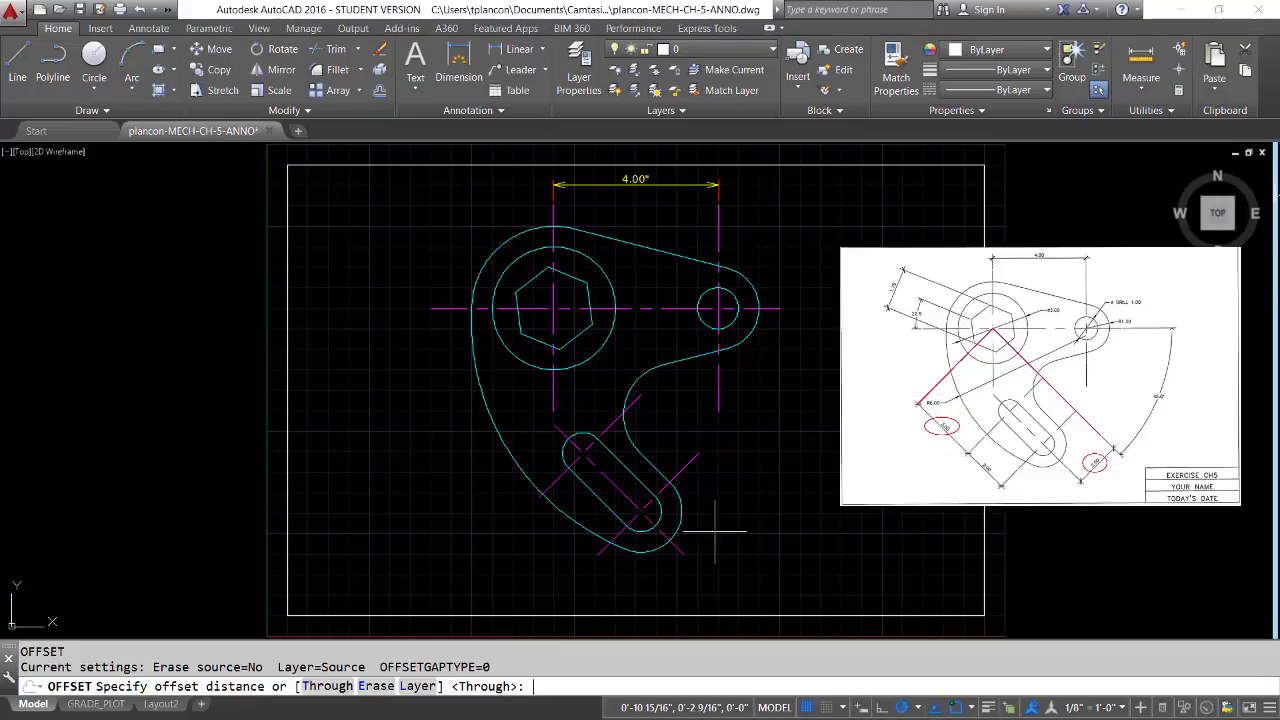
key("Return")
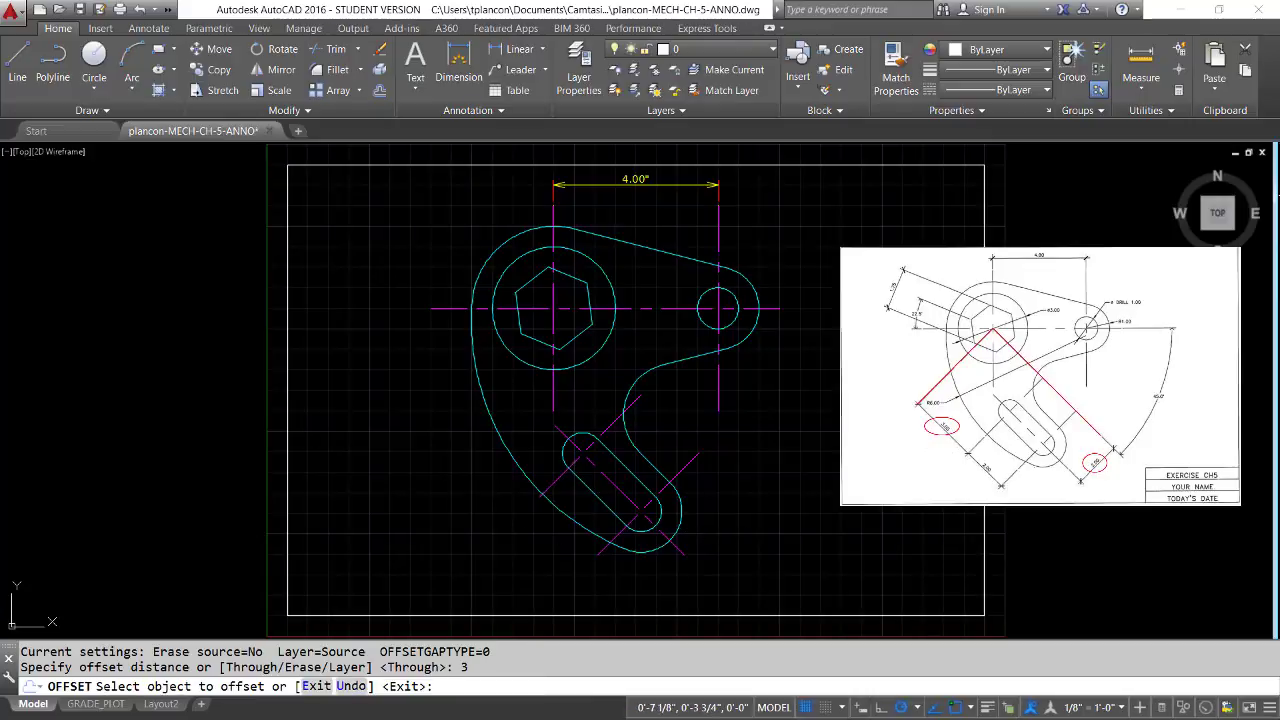
left_click(542, 491)
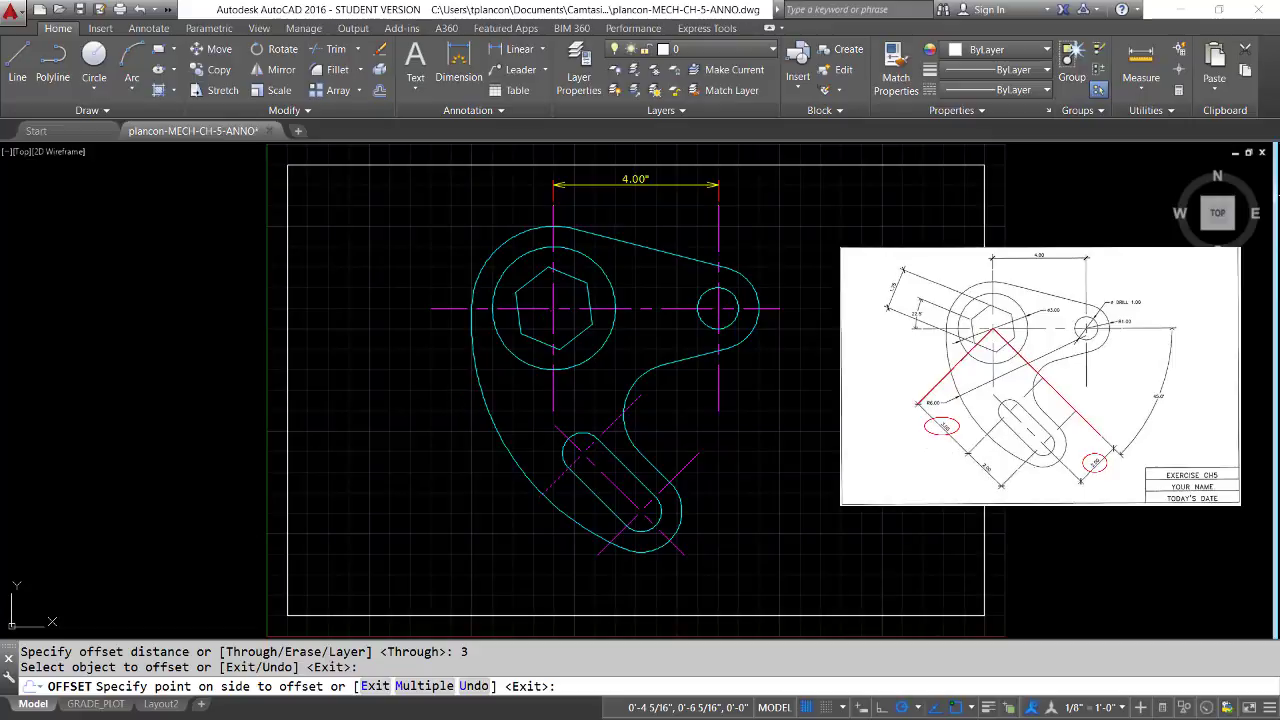
left_click(416, 413)
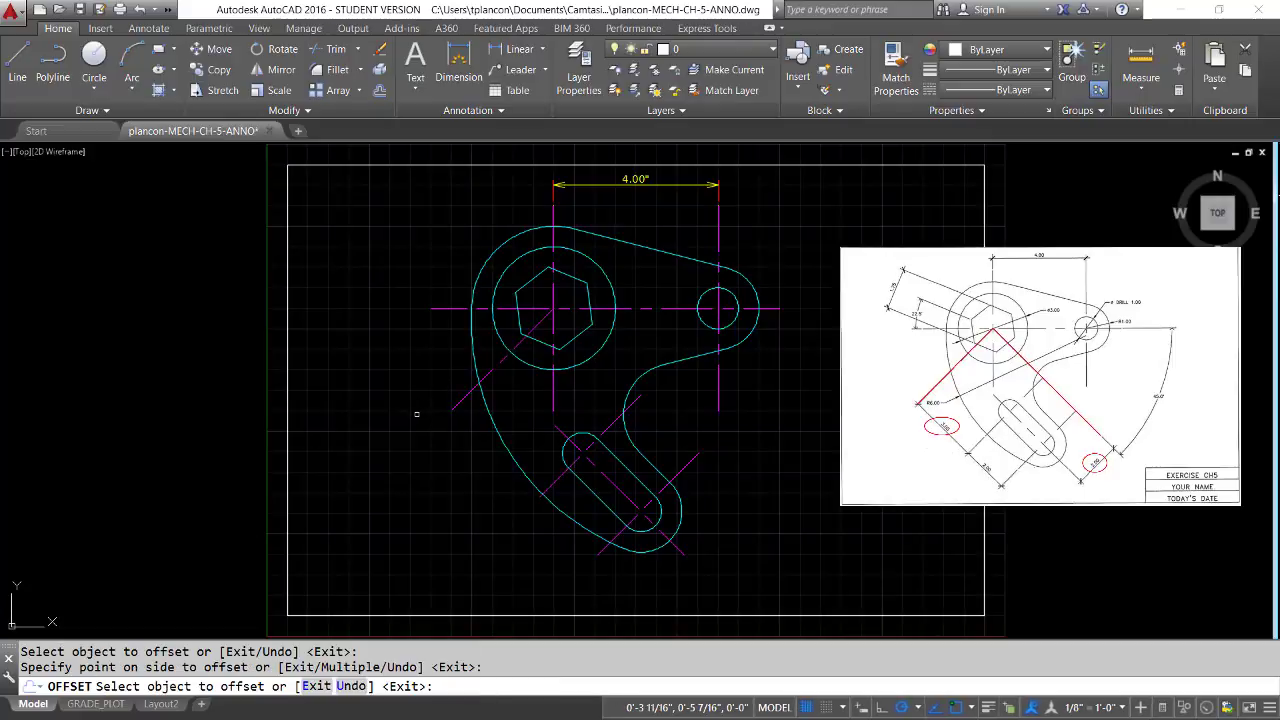
key("Return")
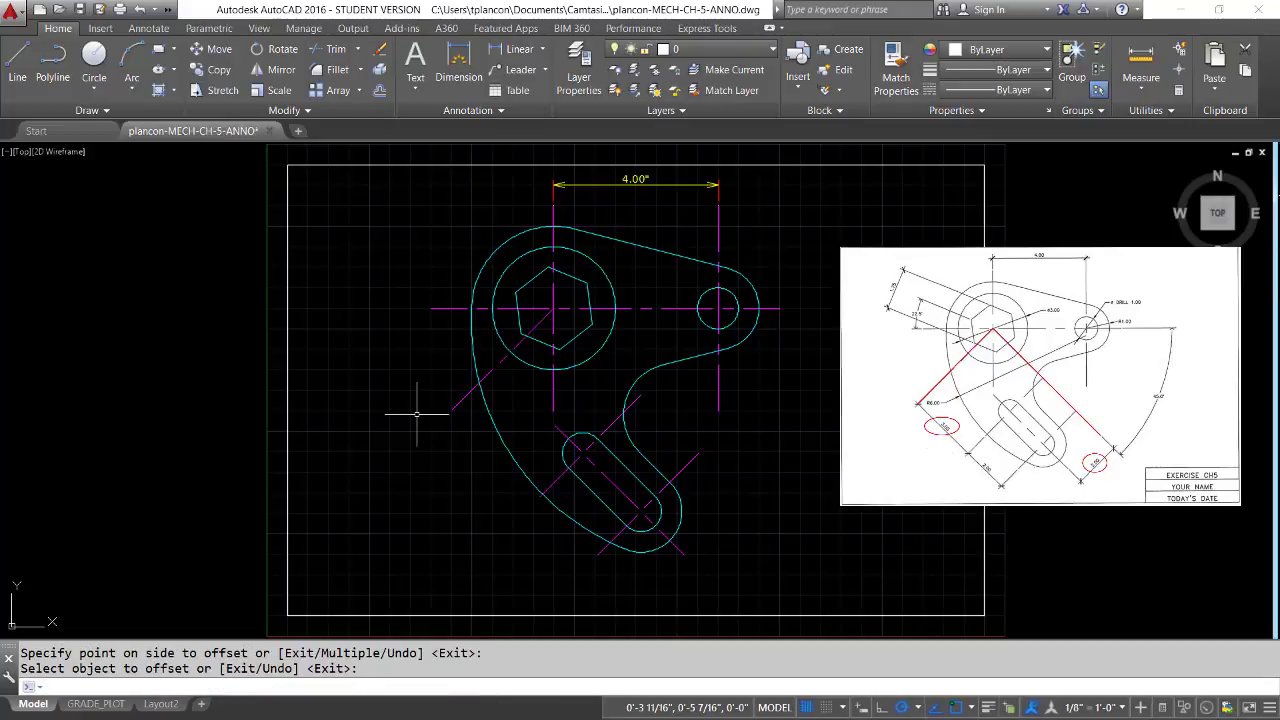
Offset the slot's lengthwise centerline by 2 inches to the upper-right side of the slot
key("Return")
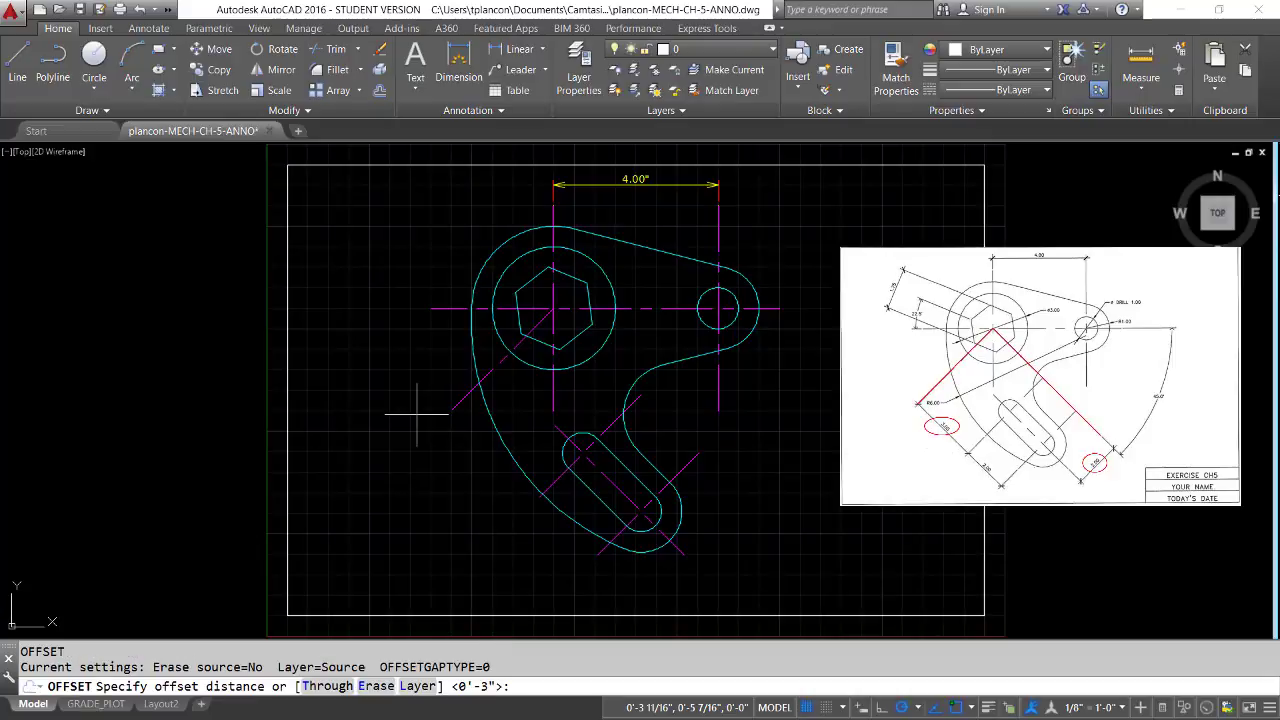
key("Return")
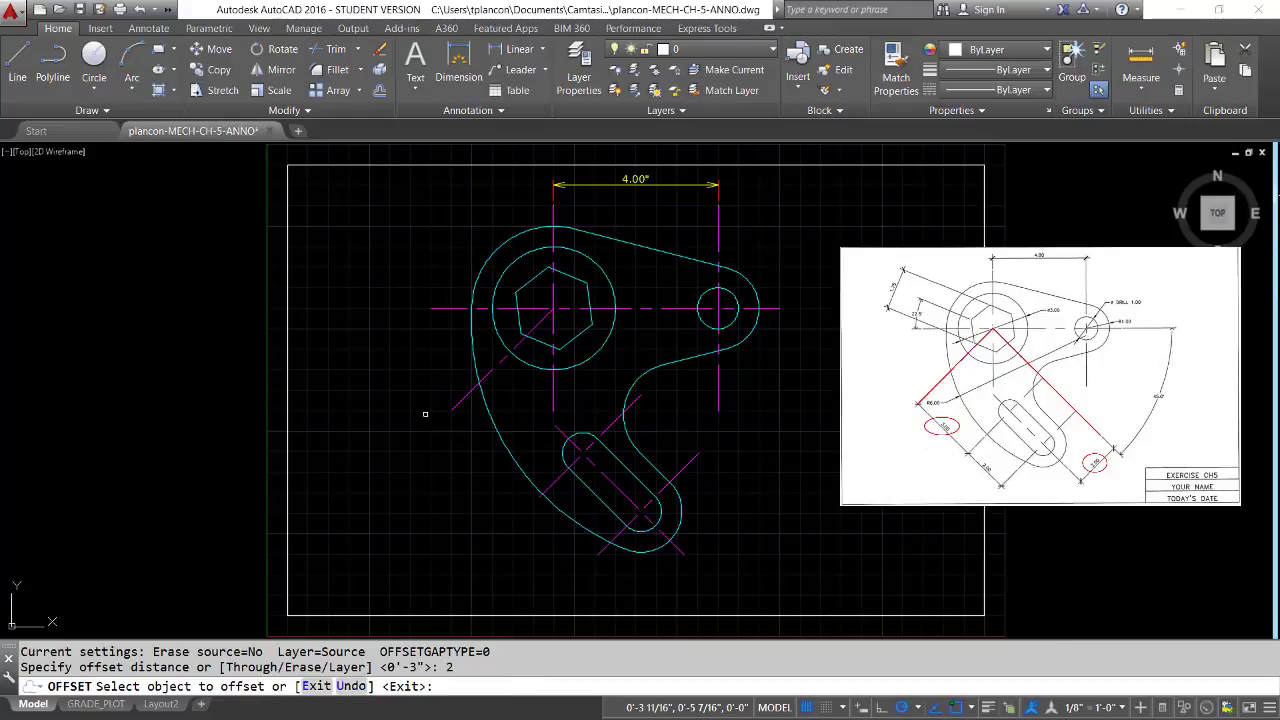
left_click(660, 512)
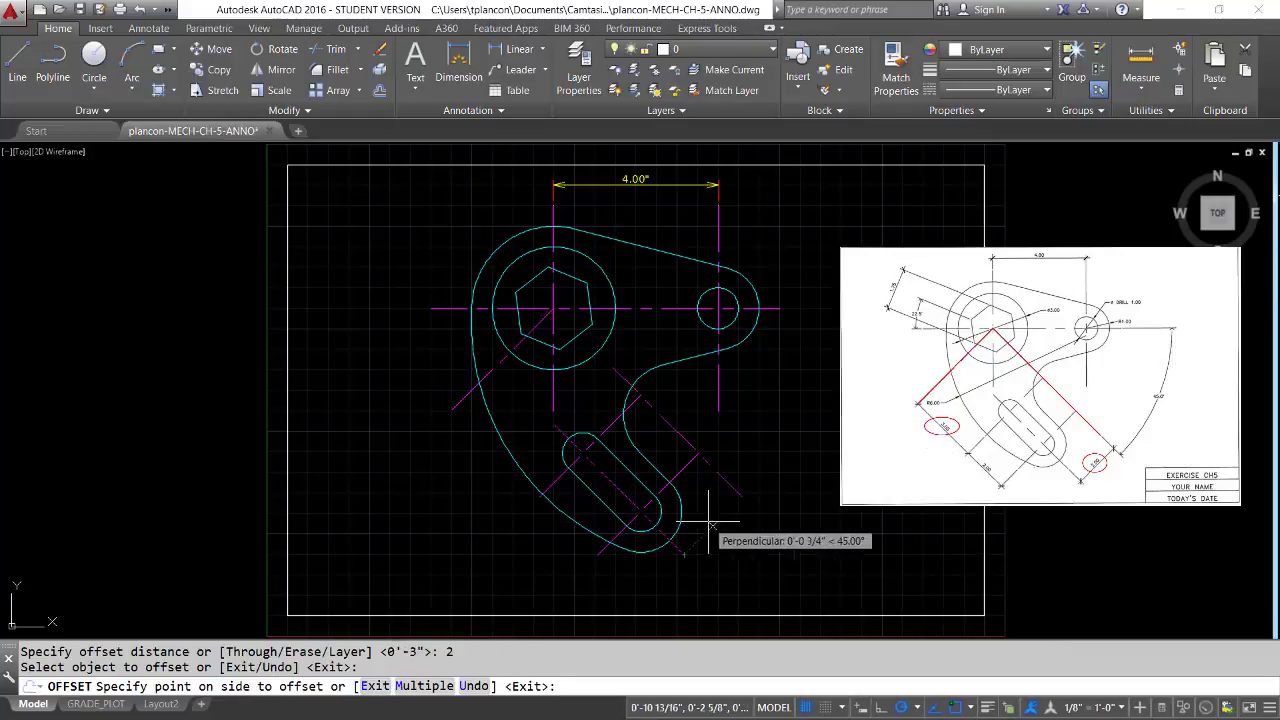
left_click(762, 447)
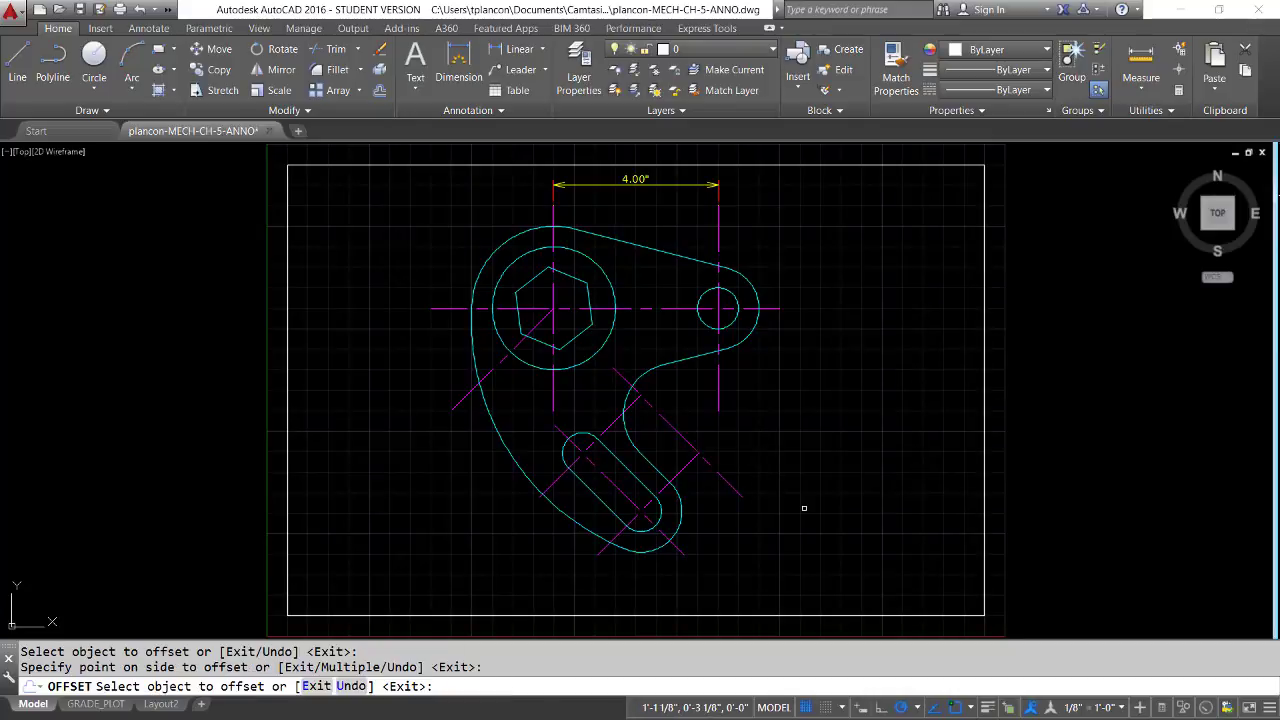
key("Return")
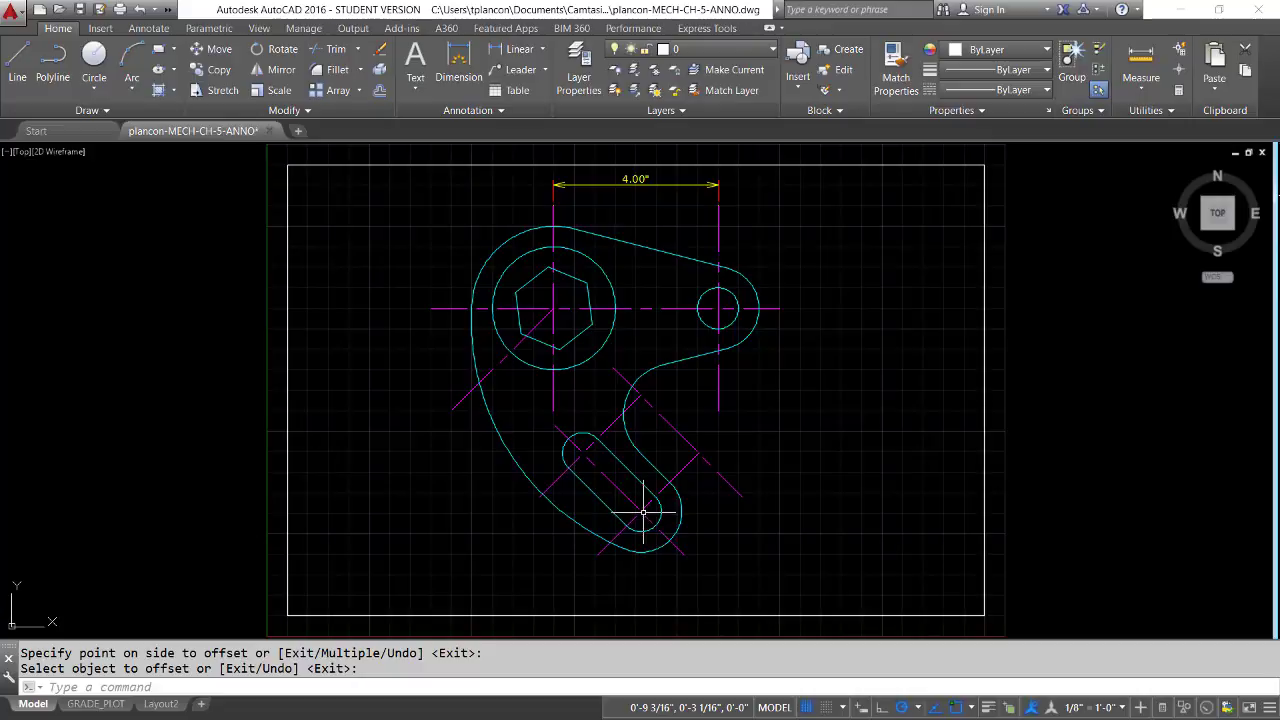
Extend the offset copy of the slot's lengthwise centerline to the horizontal centerline through the hexagon
right_click(775, 437)
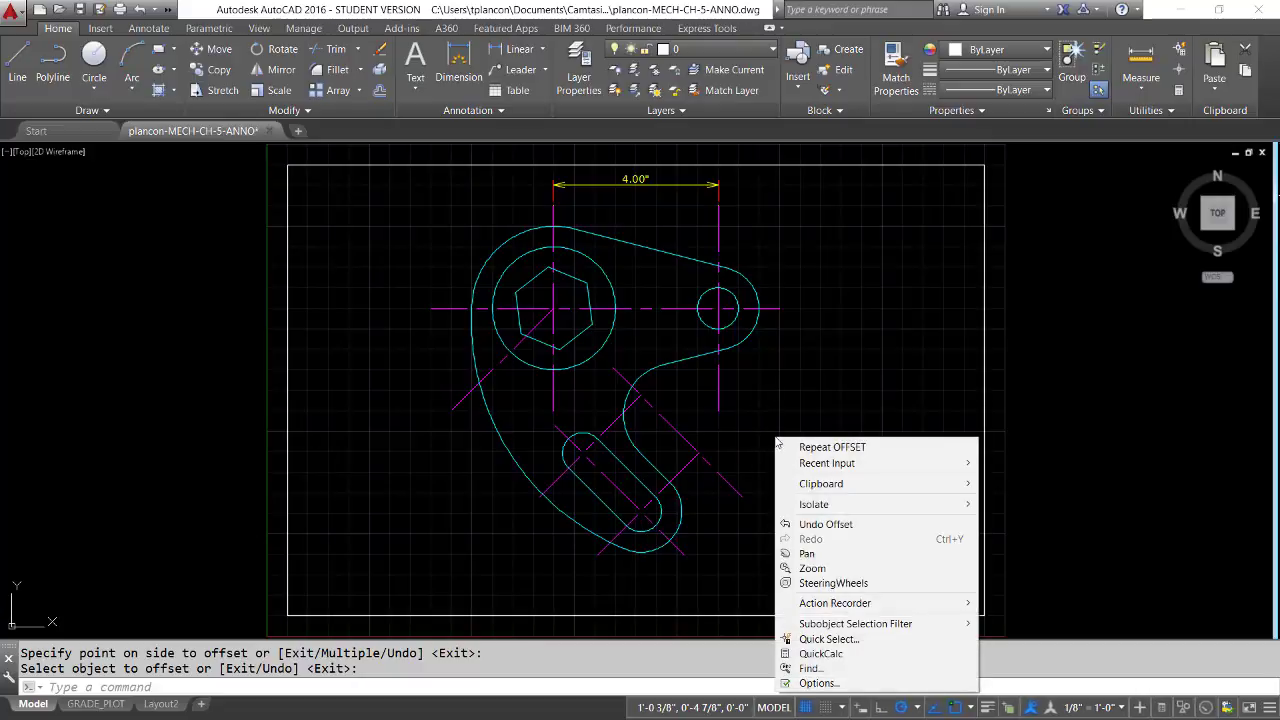
left_click(810, 568)
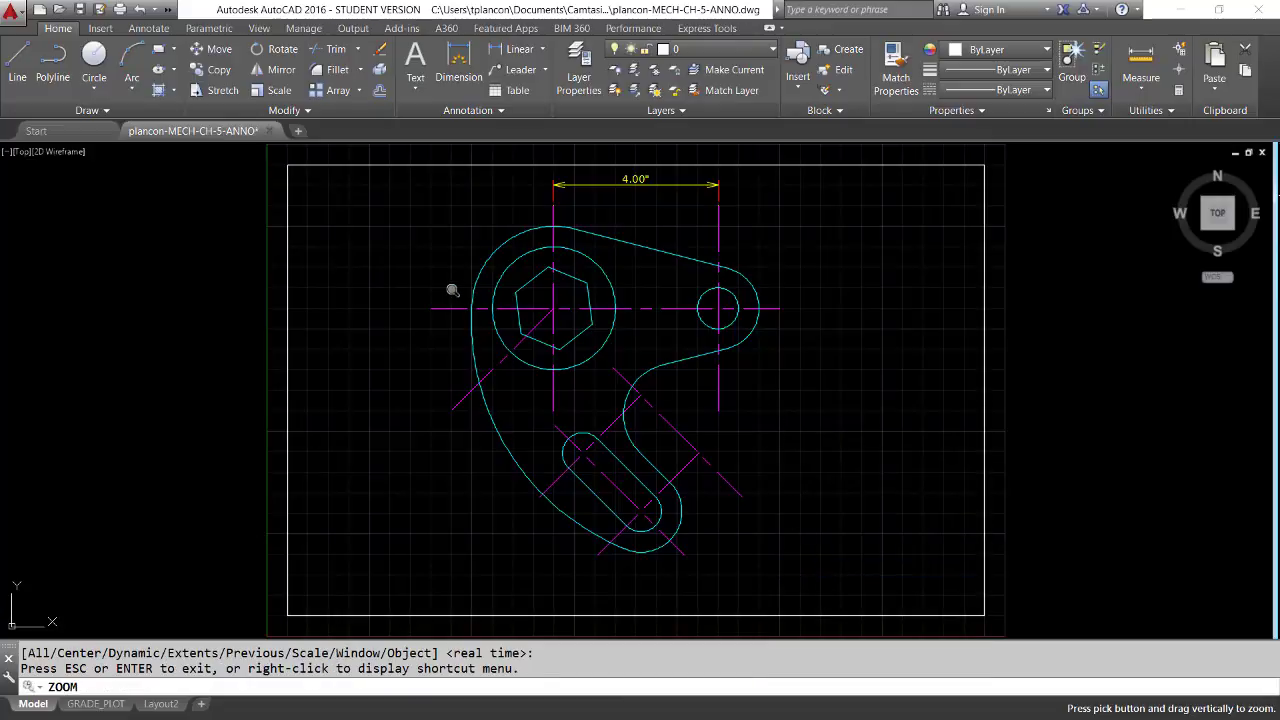
mouse_move(414, 288)
left_mouse_down()
mouse_move(503, 363)
mouse_move(343, 223)
left_mouse_up()
right_click(388, 307)
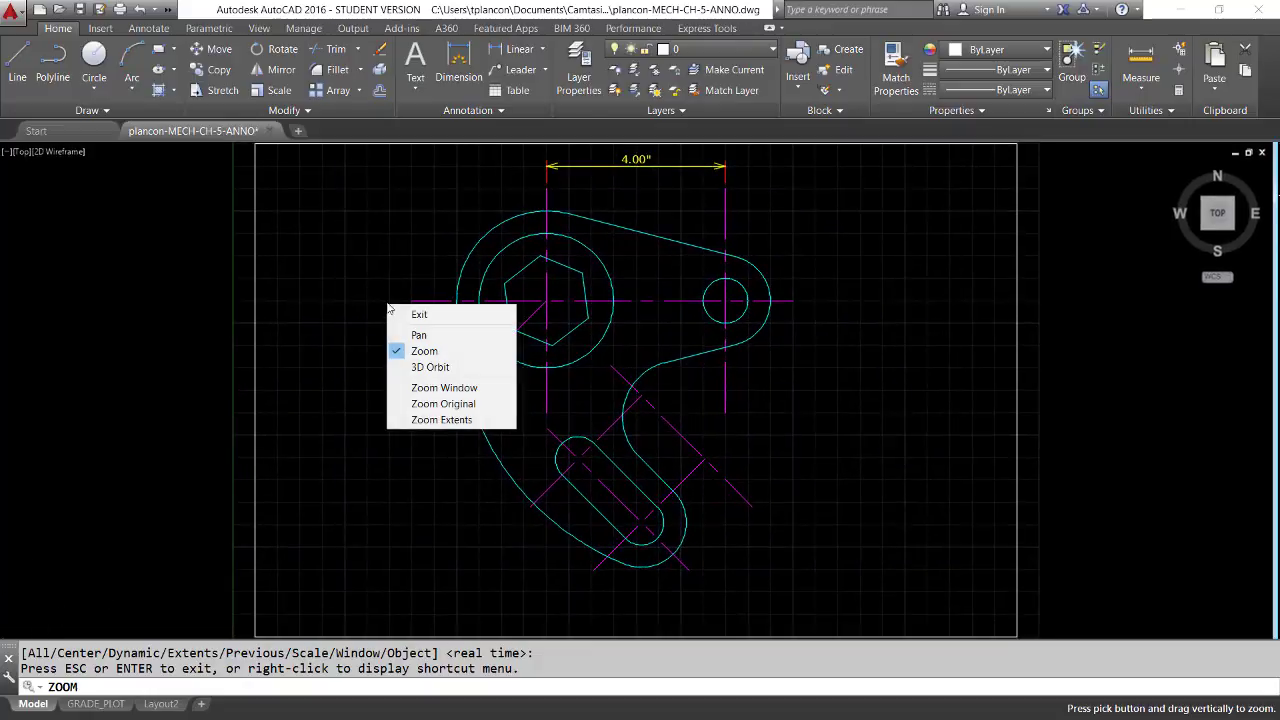
left_click(448, 388)
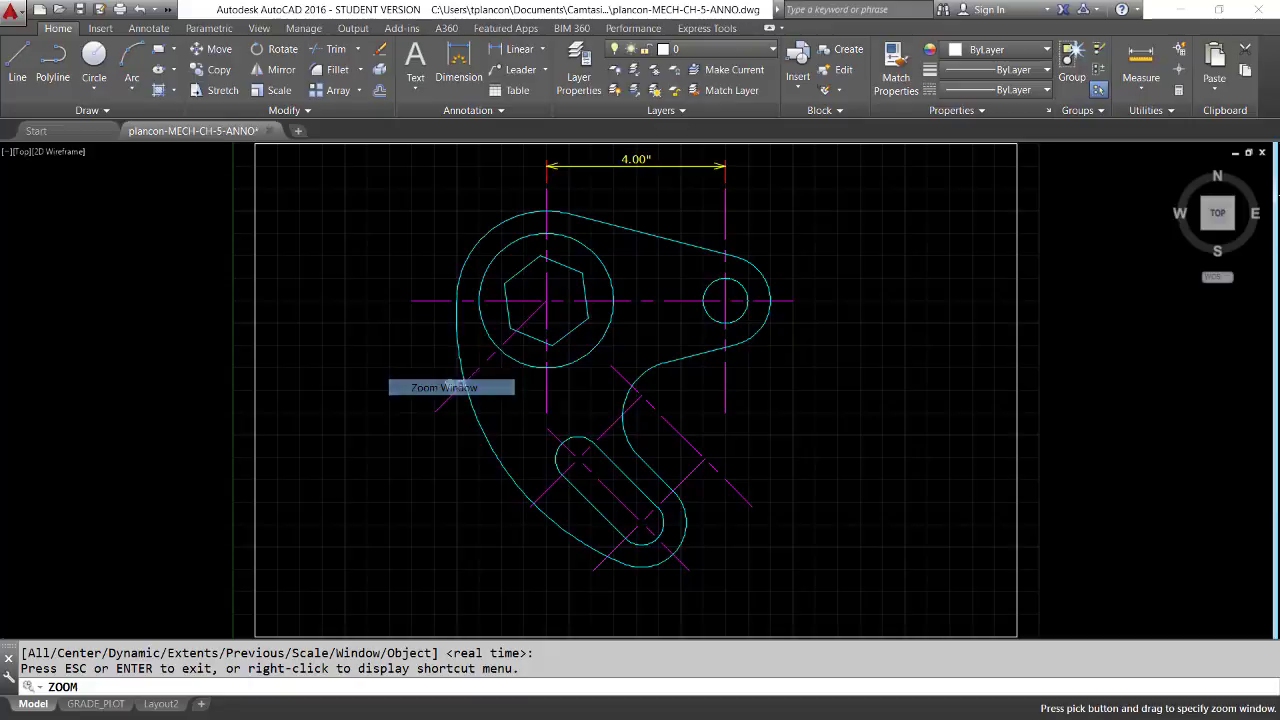
mouse_move(387, 252)
left_mouse_down()
mouse_move(520, 366)
mouse_move(795, 525)
left_mouse_up()
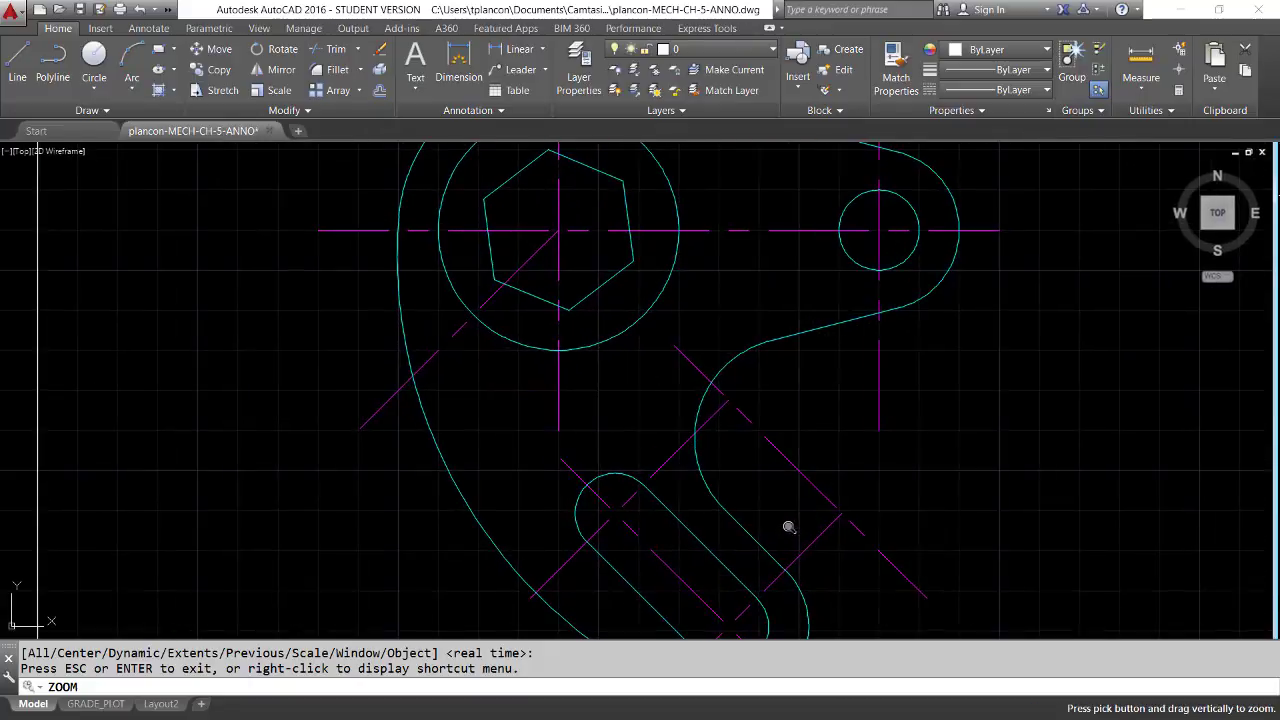
right_click(817, 476)
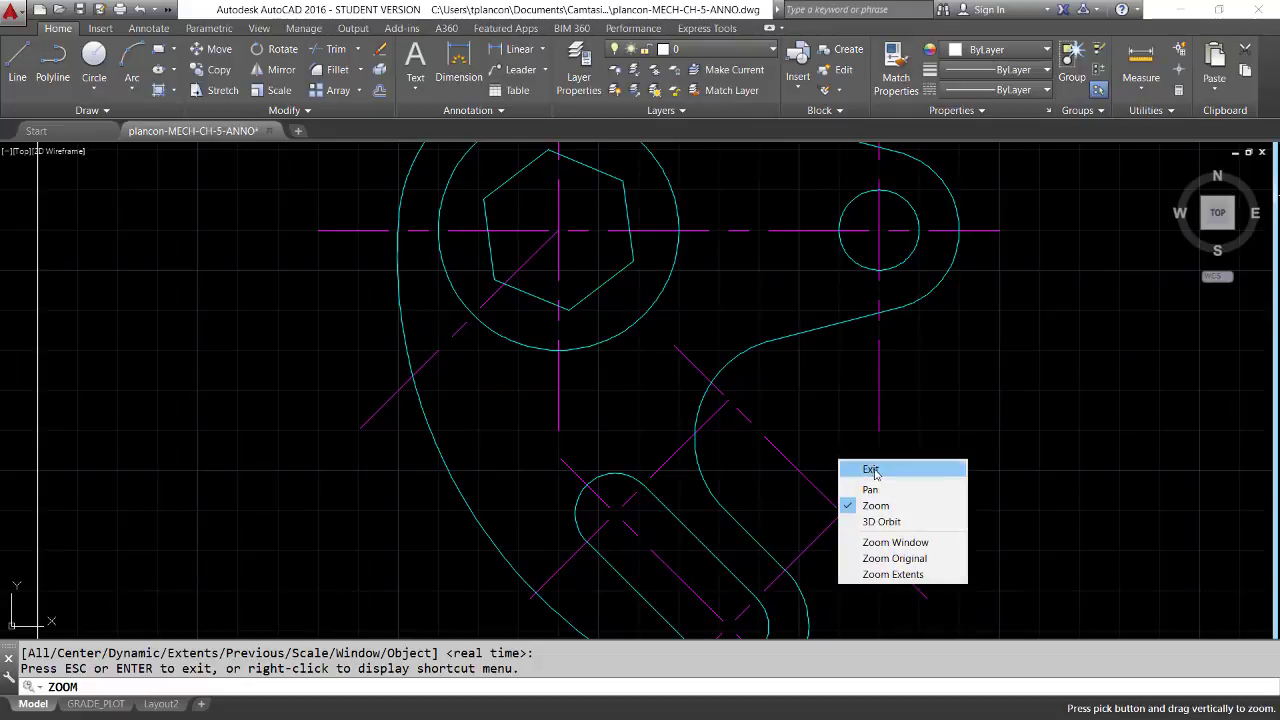
left_click(848, 466)
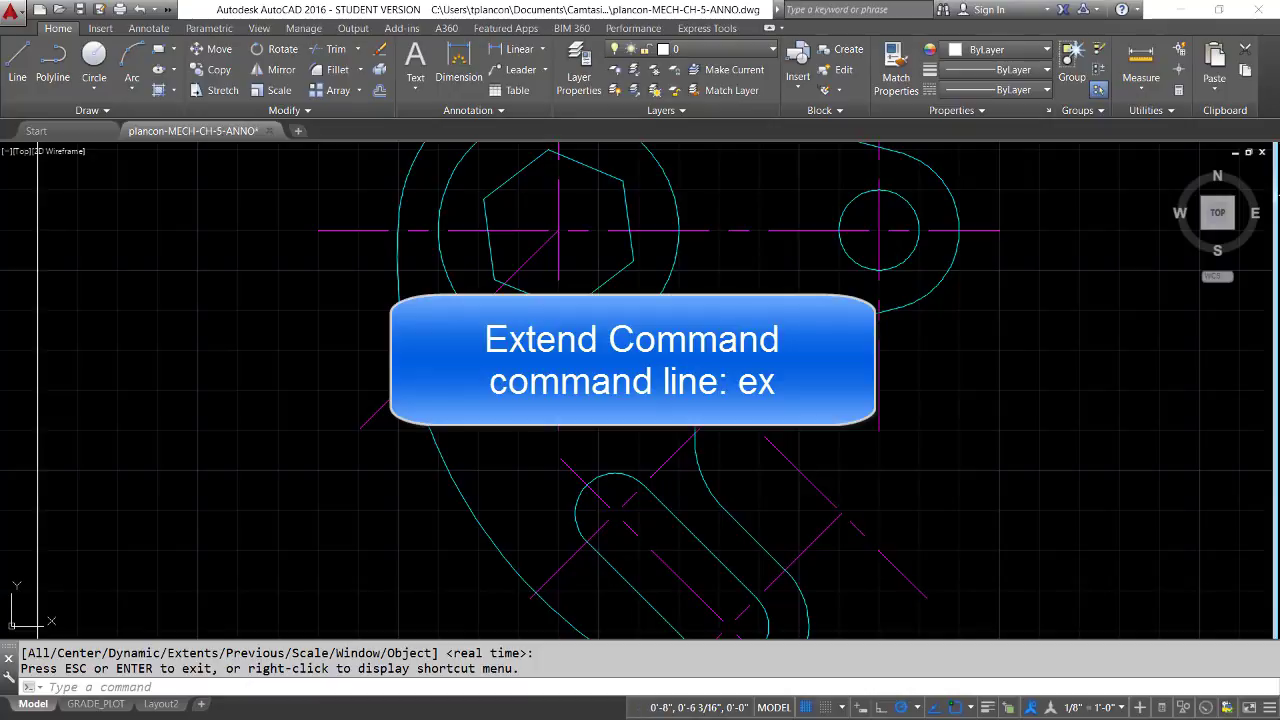
type("ex")
key("Return")
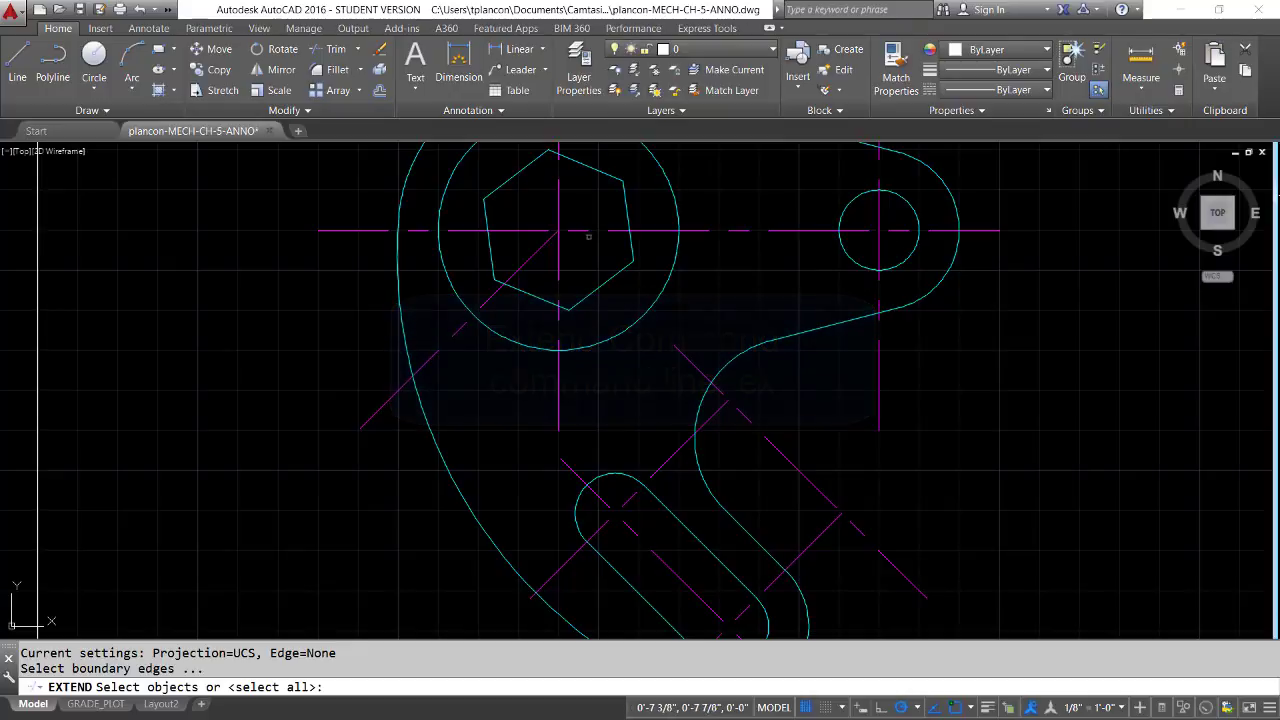
left_click(590, 231)
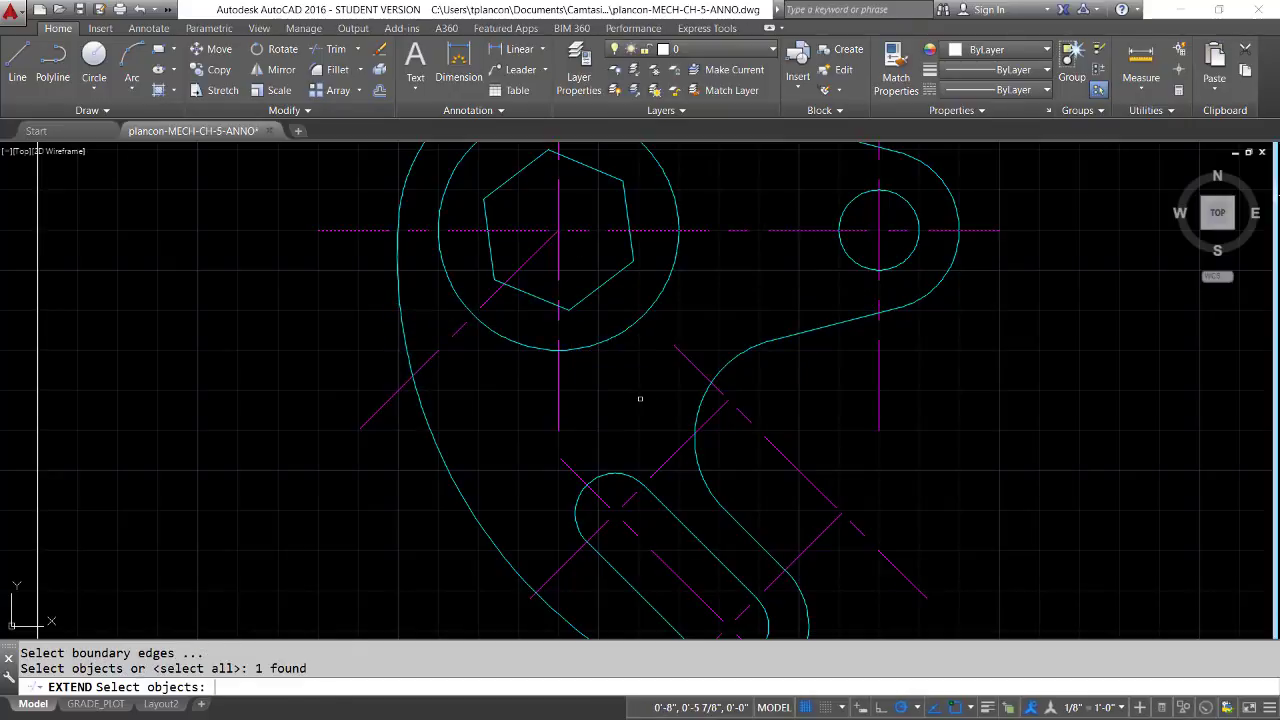
key("Return")
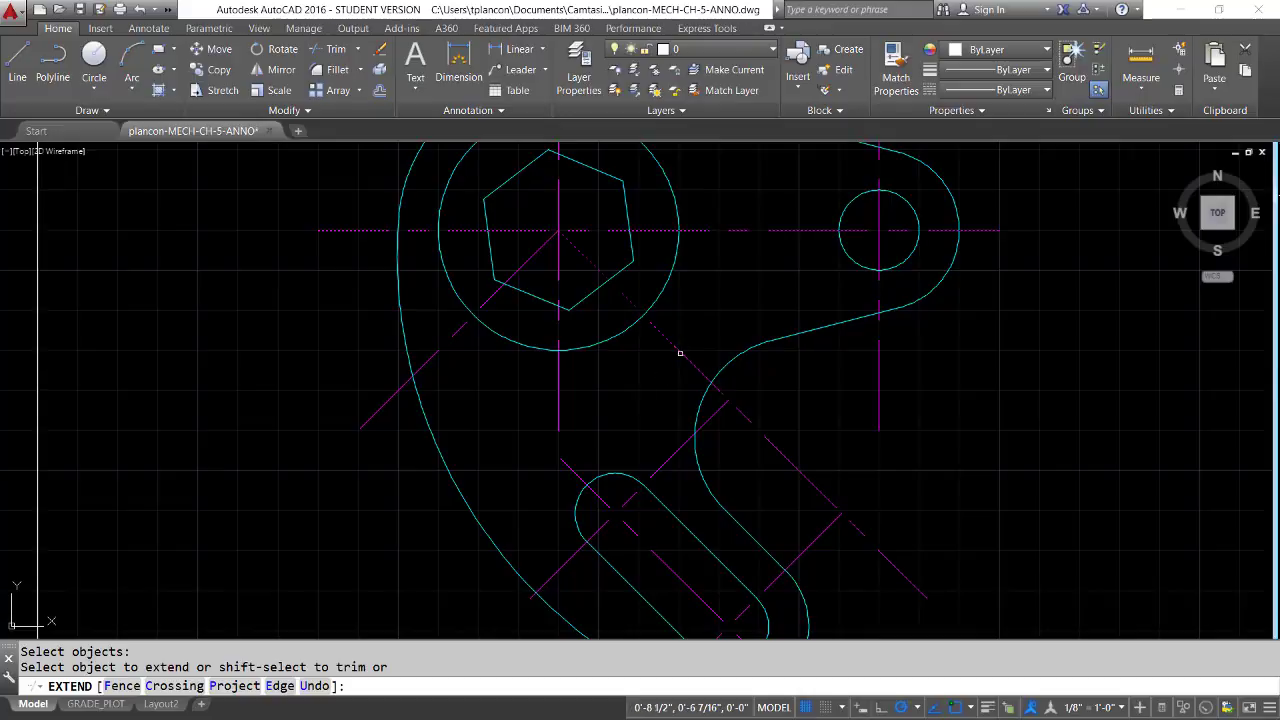
left_click(678, 353)
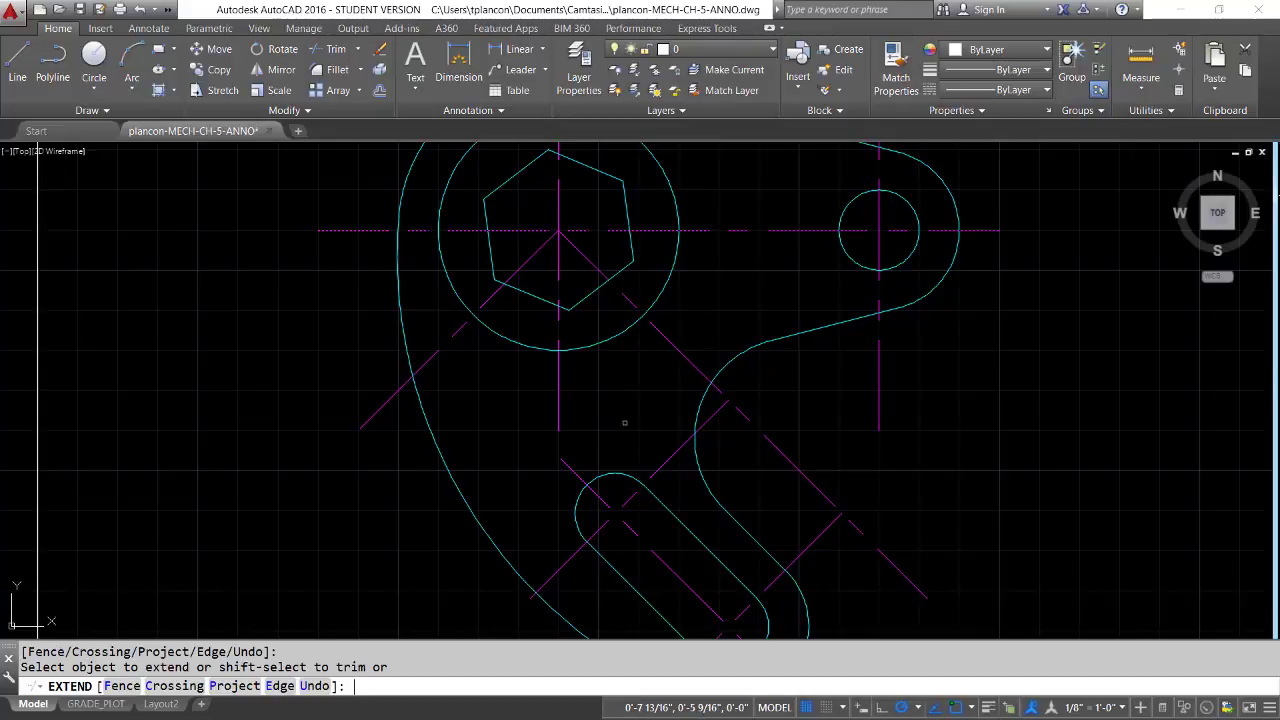
key("Return")
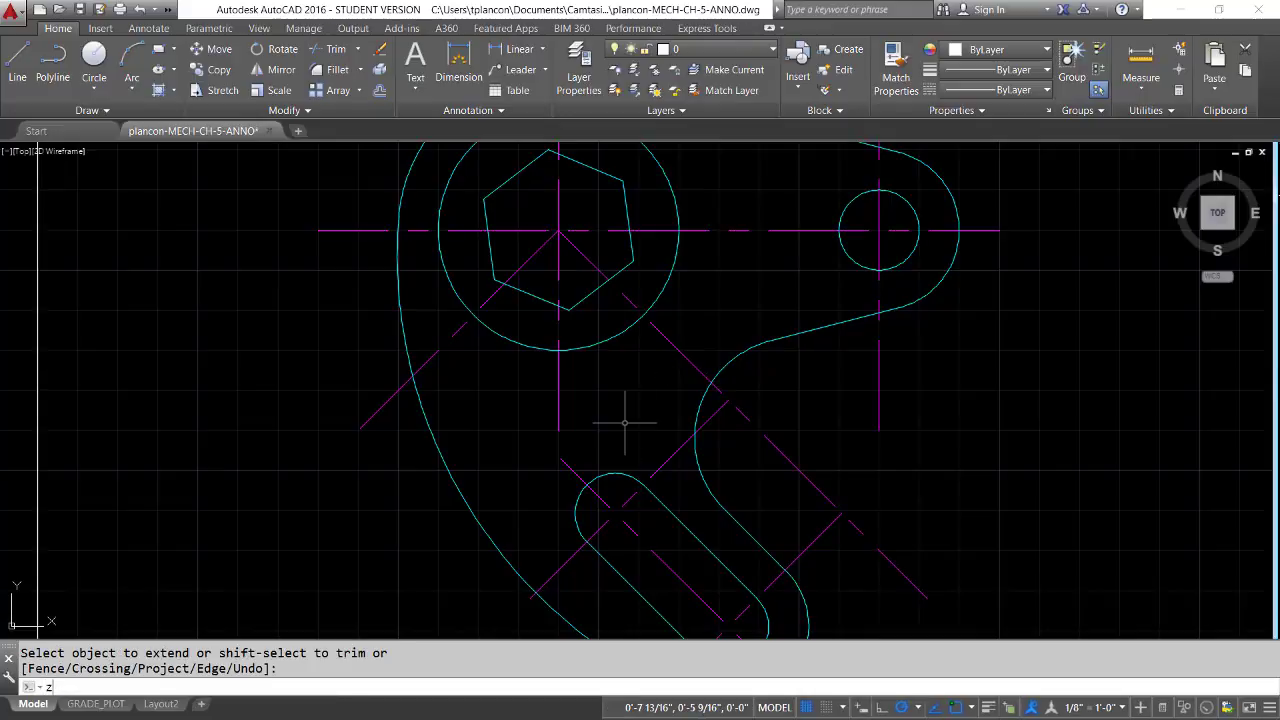
Make the text layer current for the new dimensions
type("z")
key("Return")
type("p")
key("Return")
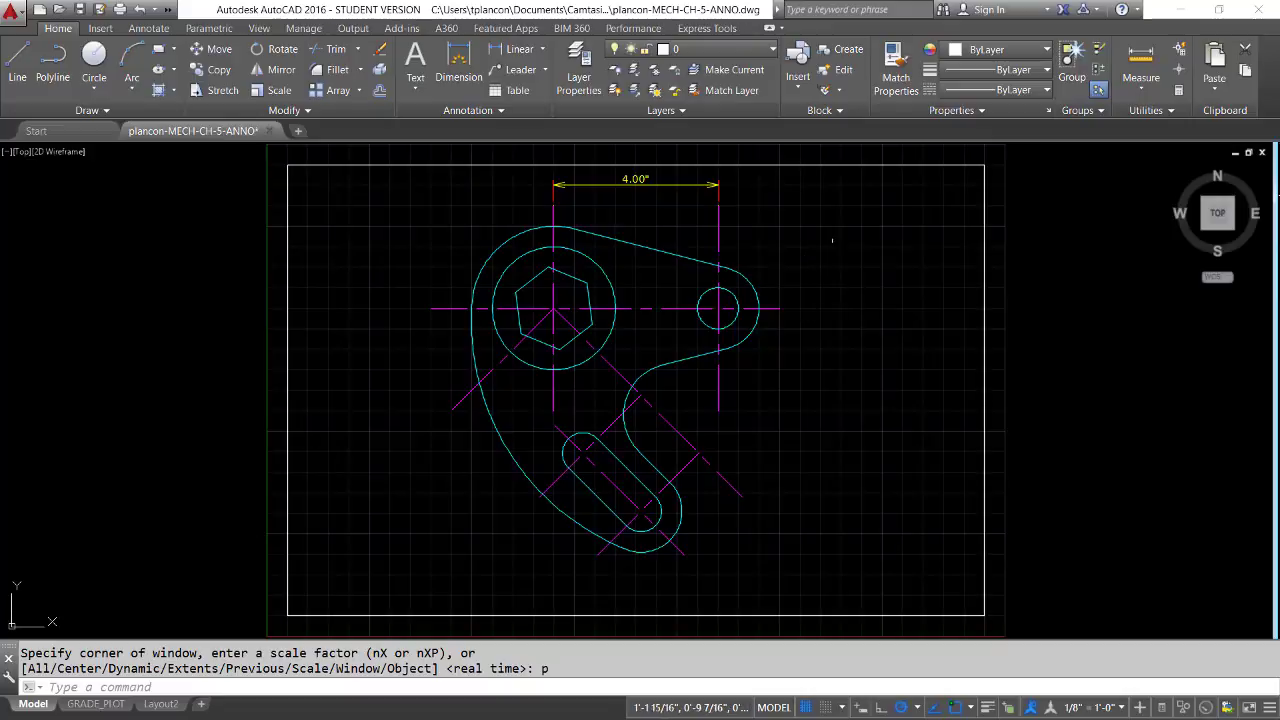
left_click(773, 53)
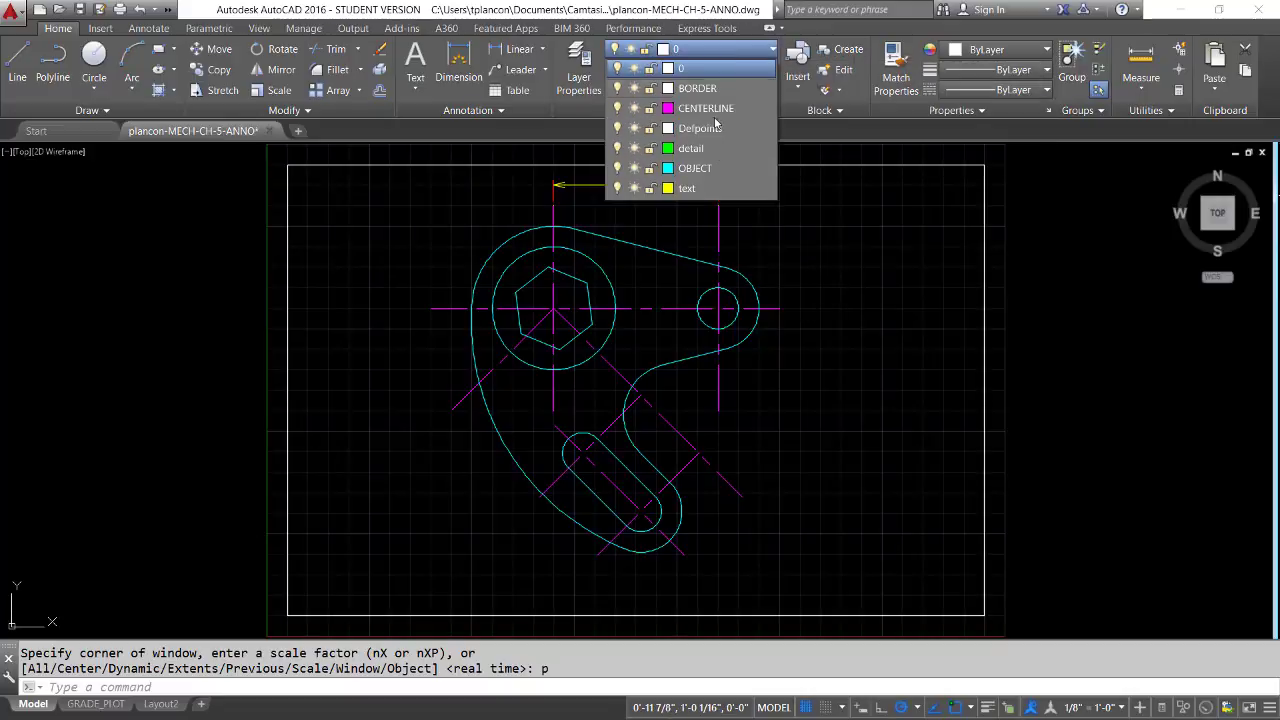
left_click(688, 189)
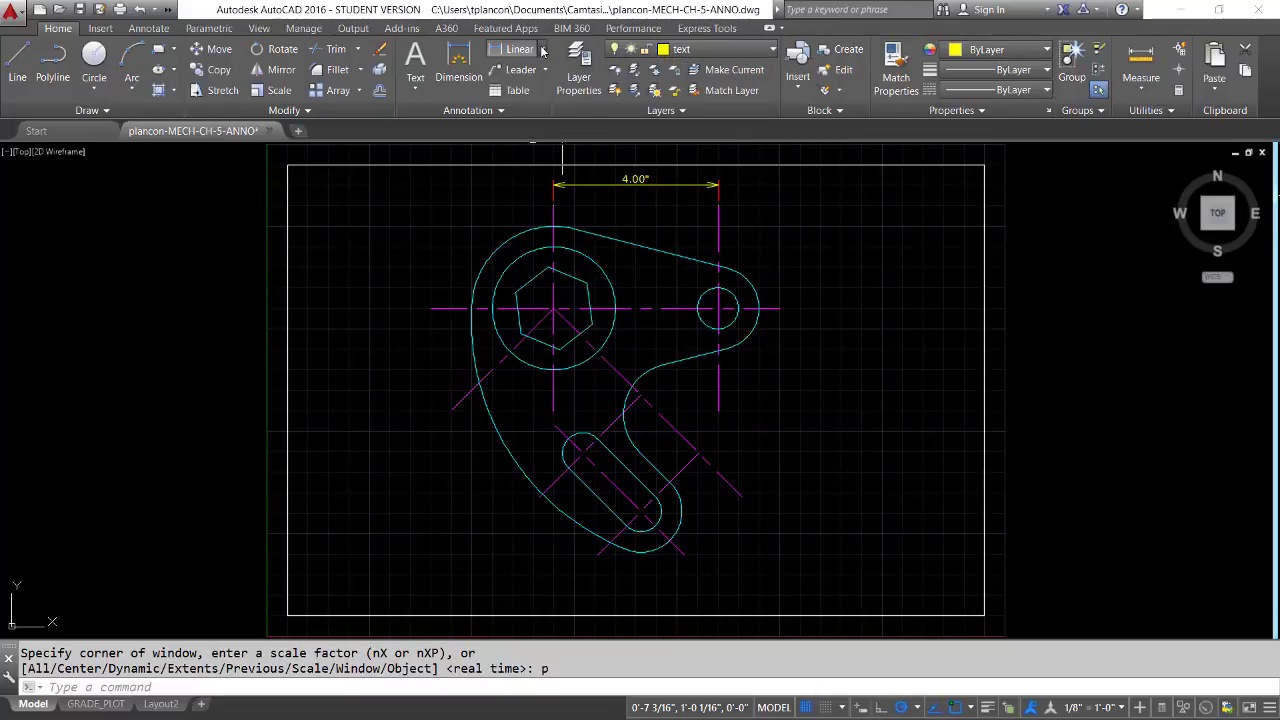
left_click(543, 50)
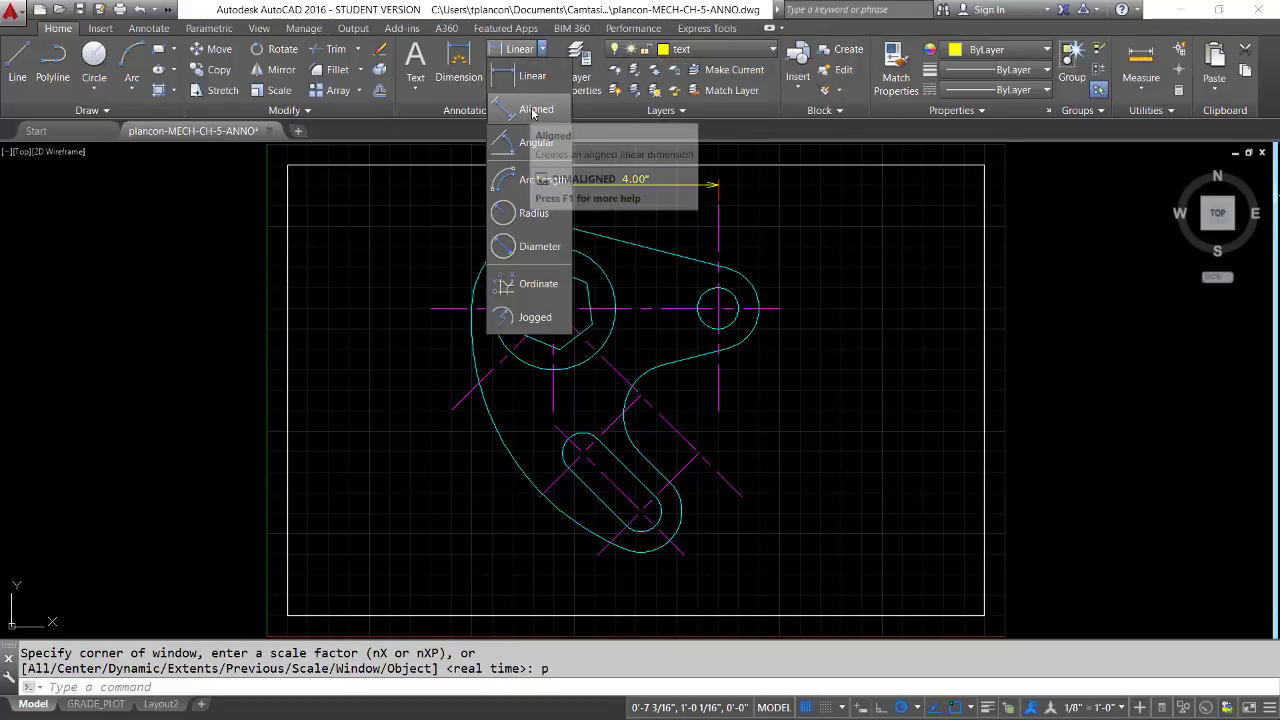
left_click(533, 77)
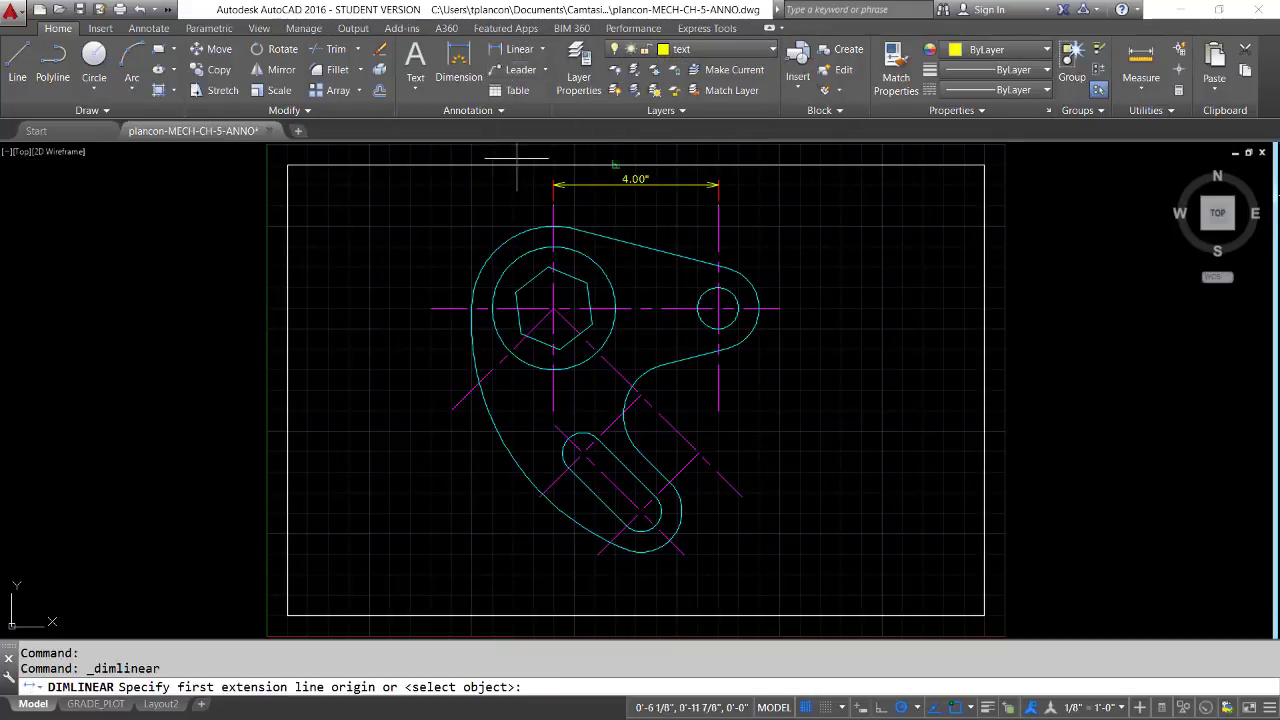
left_click(453, 408)
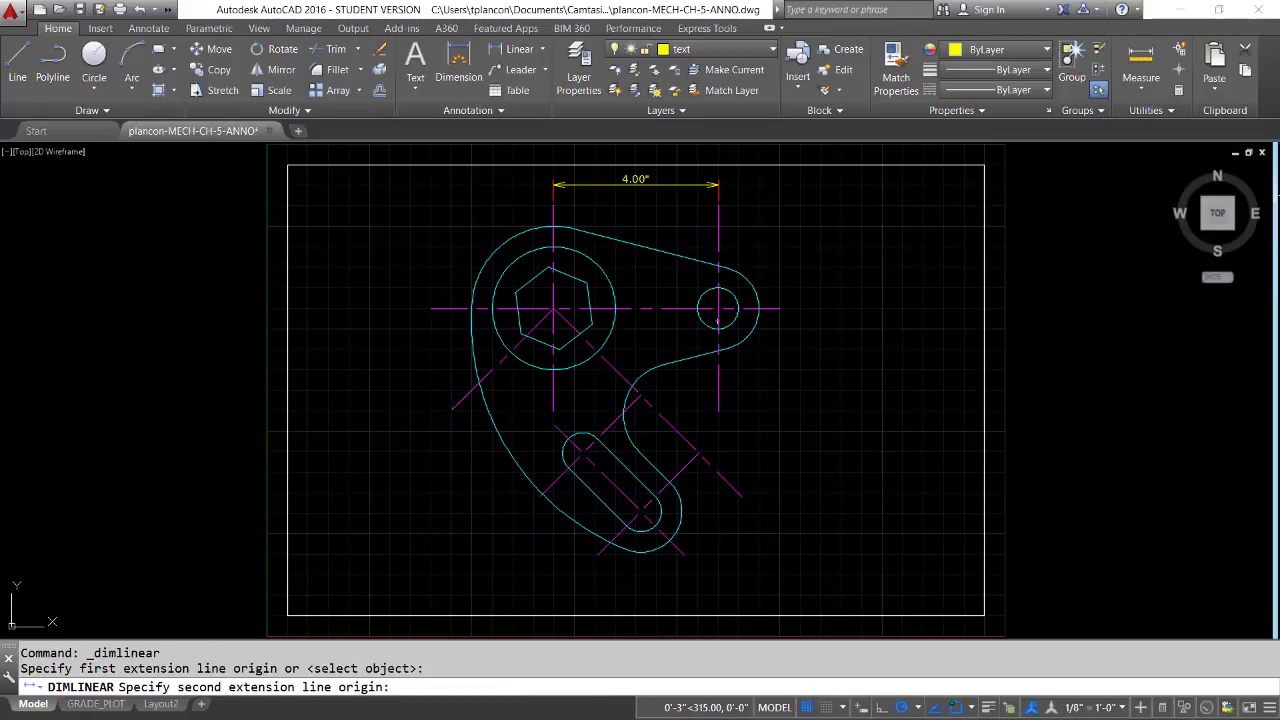
left_click(539, 498)
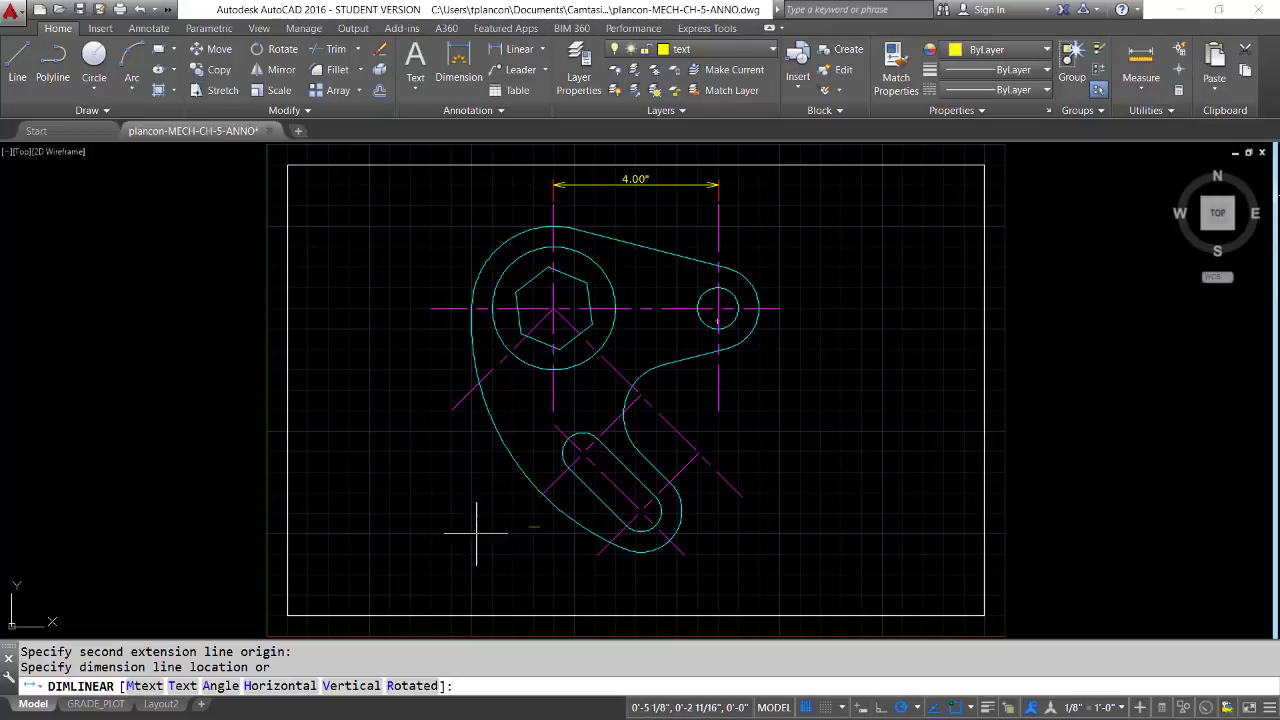
key("Escape")
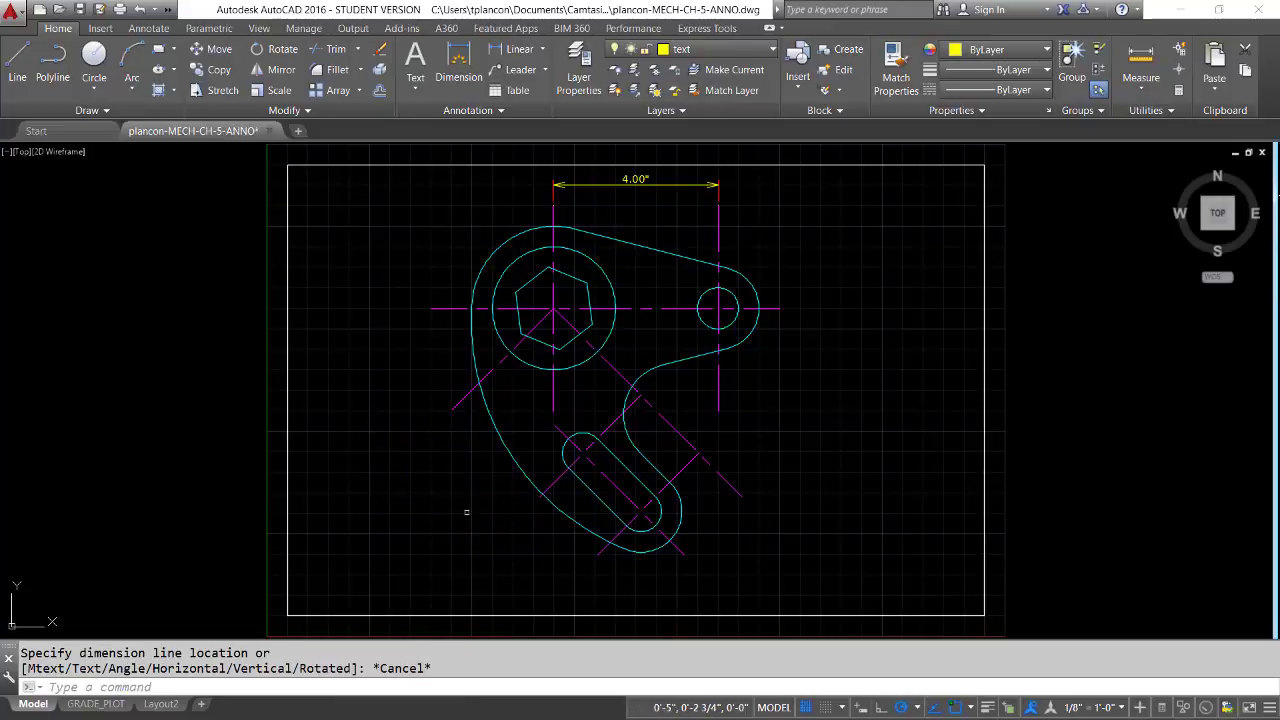
Add an aligned dimension between the lower-left ends of the hexagon's diagonal centerline and the slot's upper cross centerline, placing it outside the curved edge
left_click(543, 52)
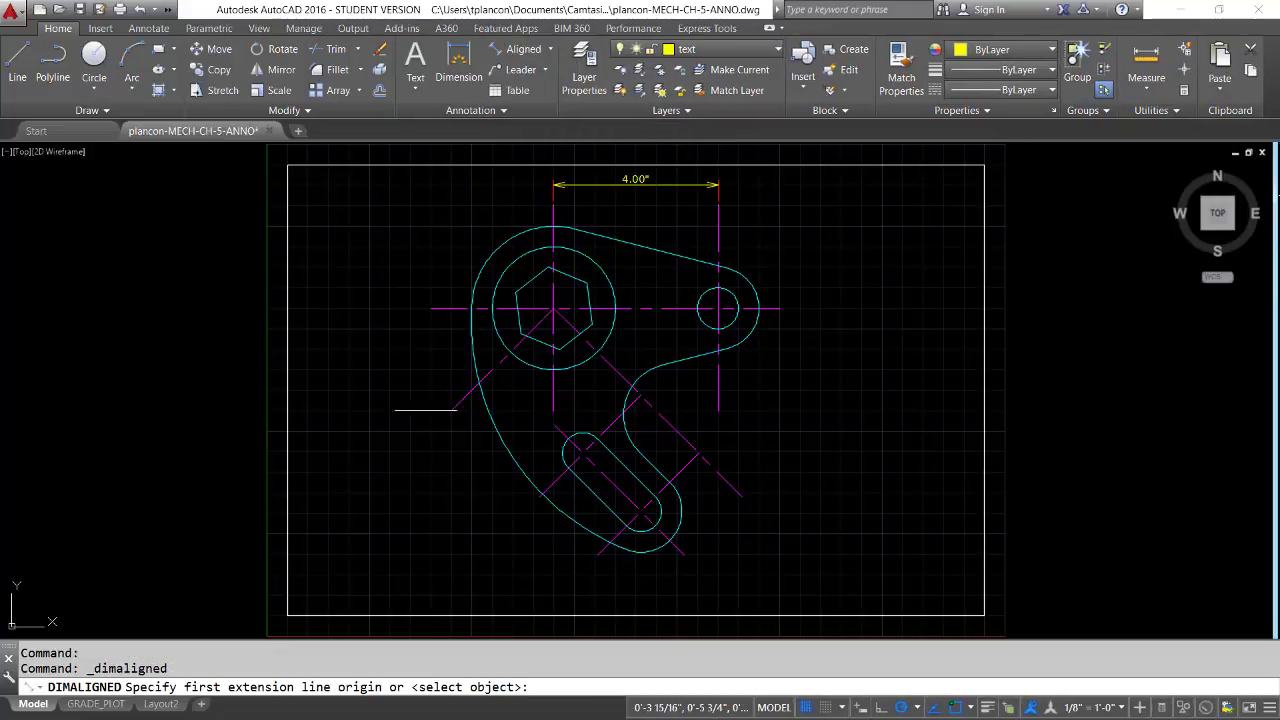
left_click(453, 408)
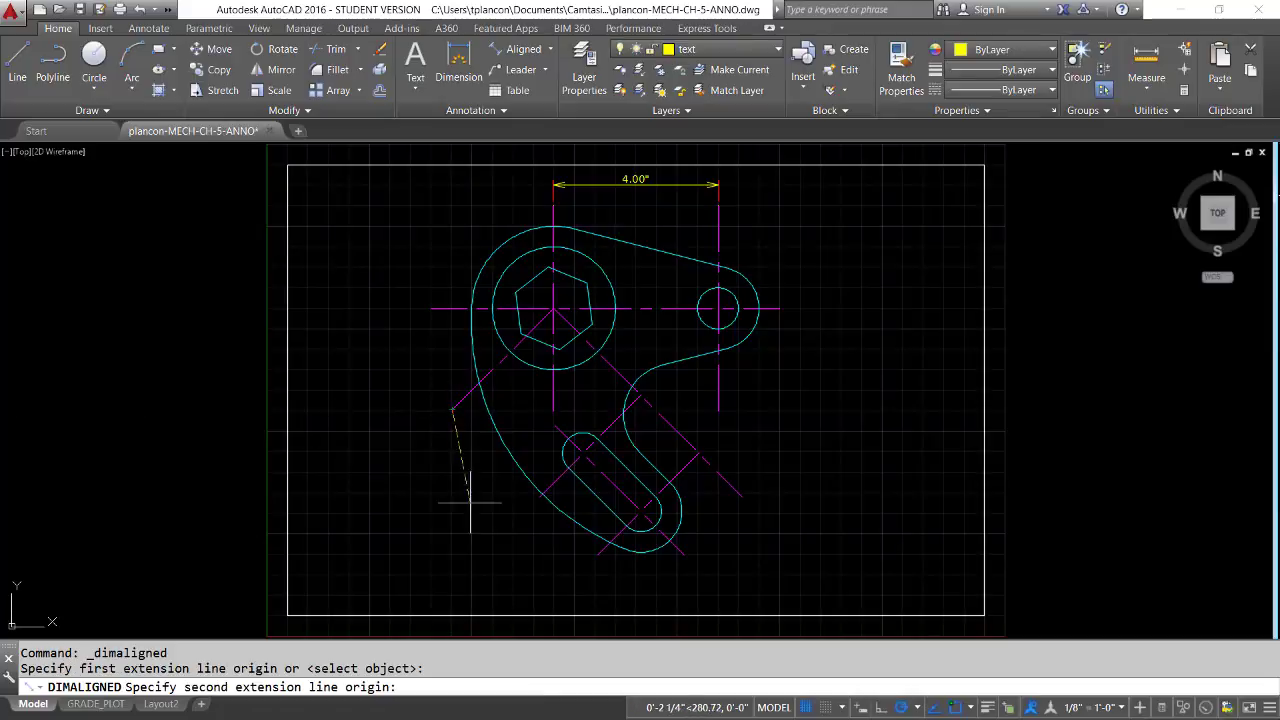
left_click(537, 494)
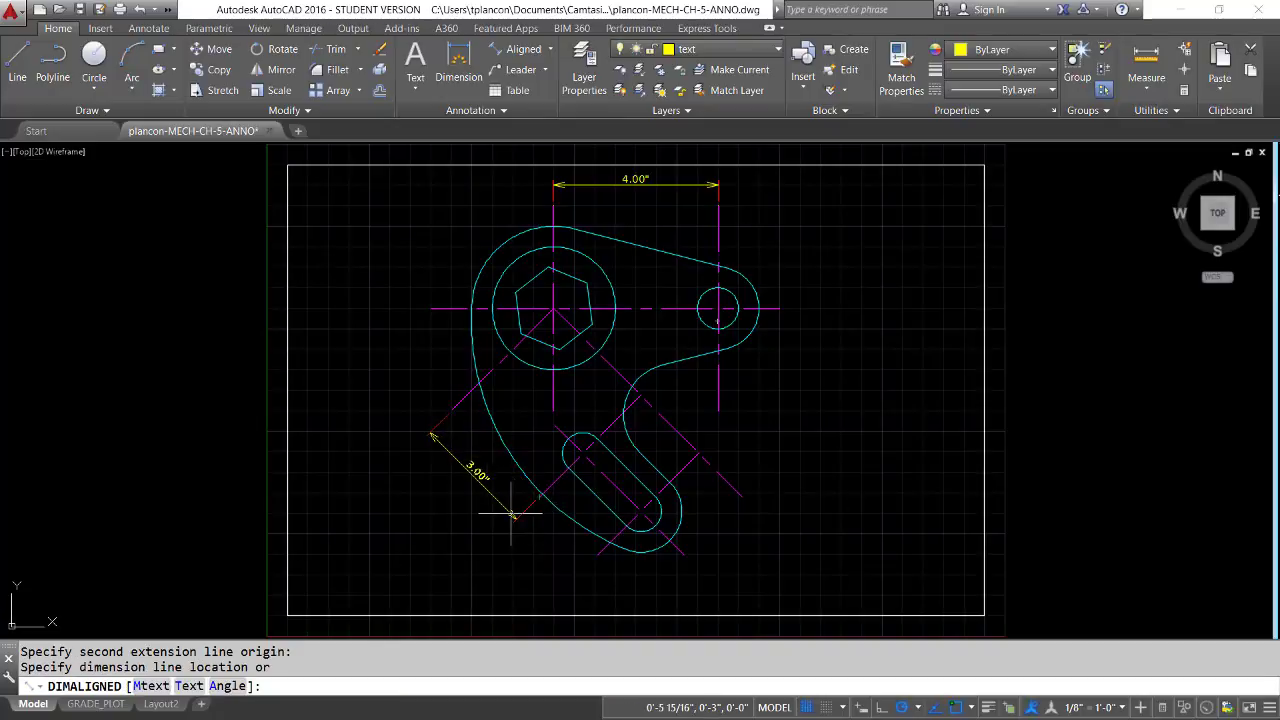
left_click(505, 517)
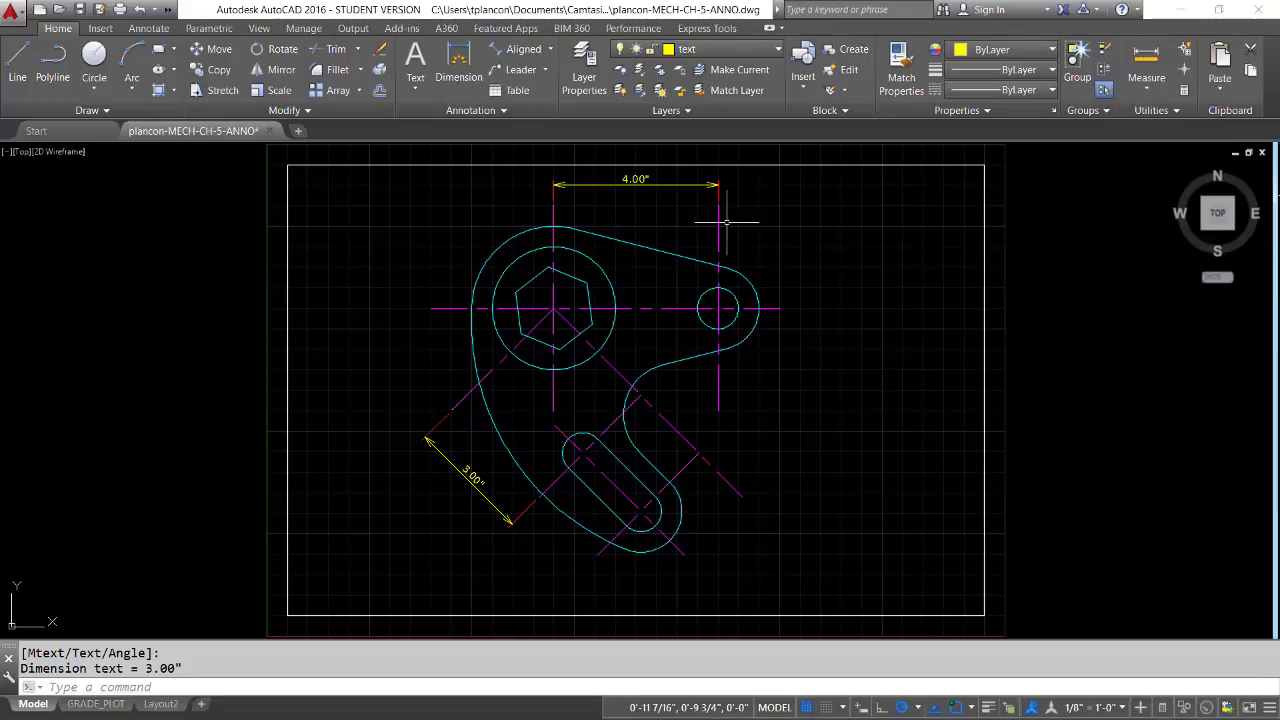
left_click(552, 50)
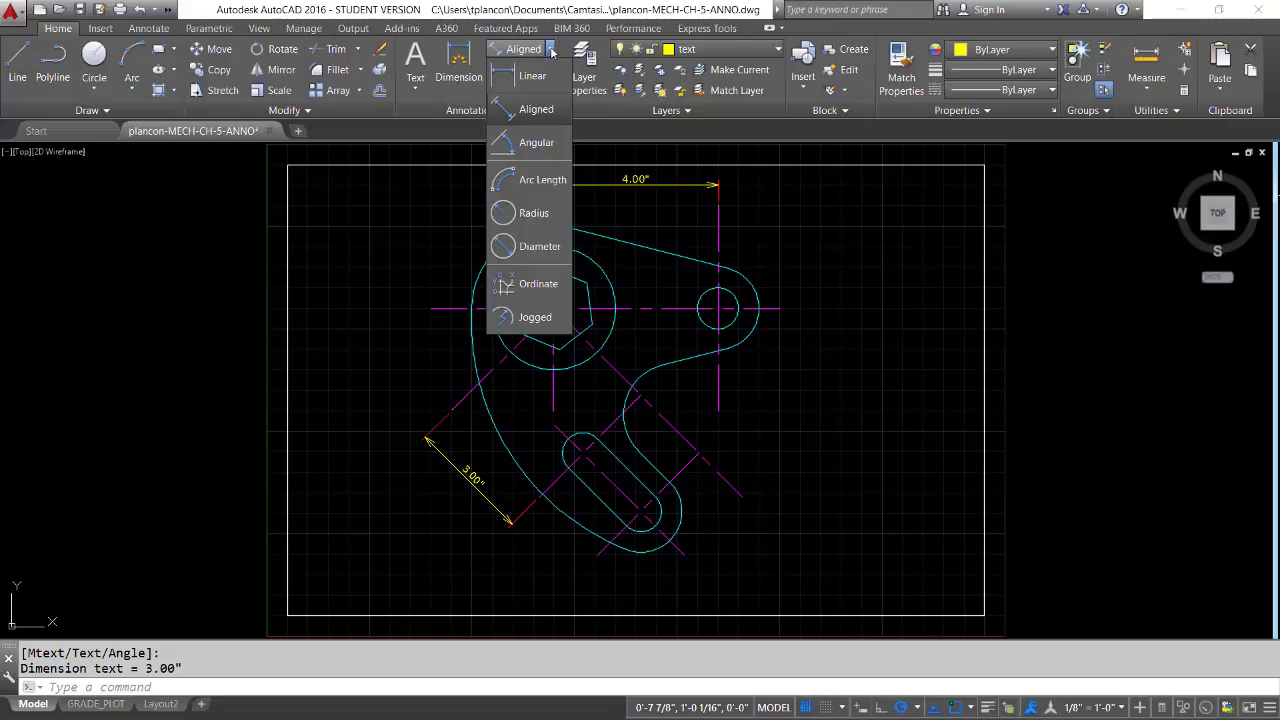
left_click(424, 334)
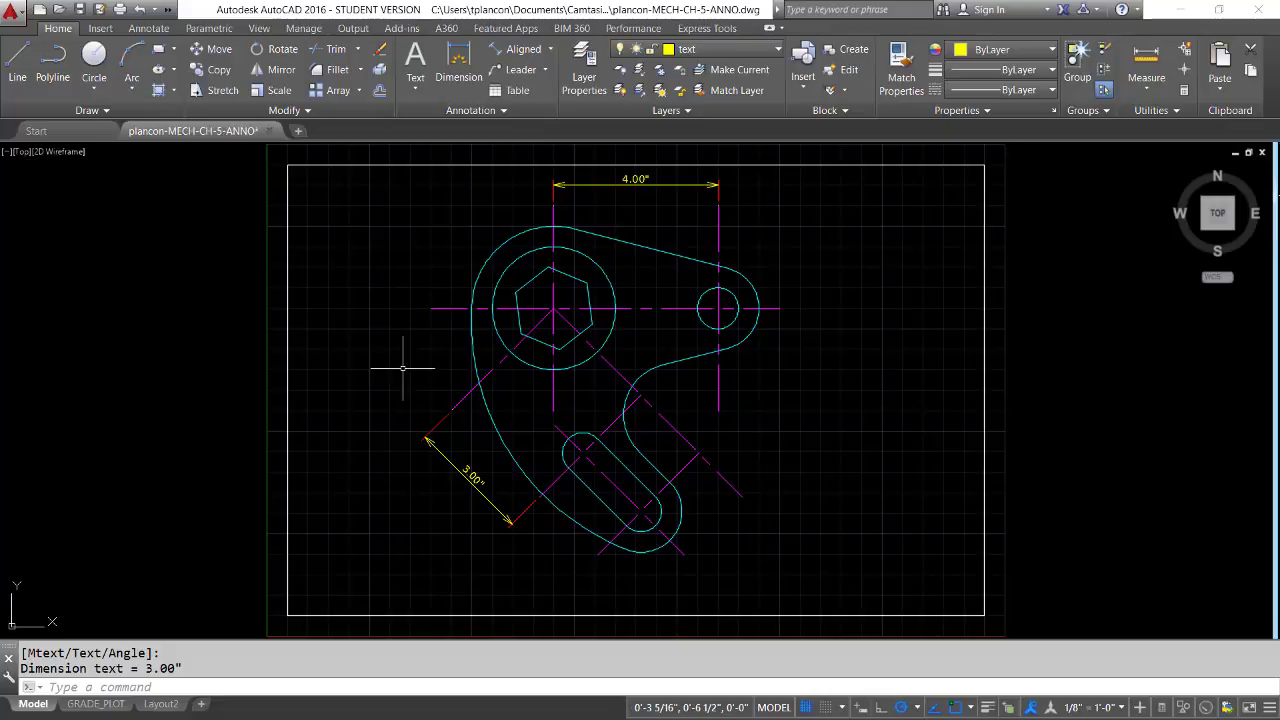
left_click(508, 111)
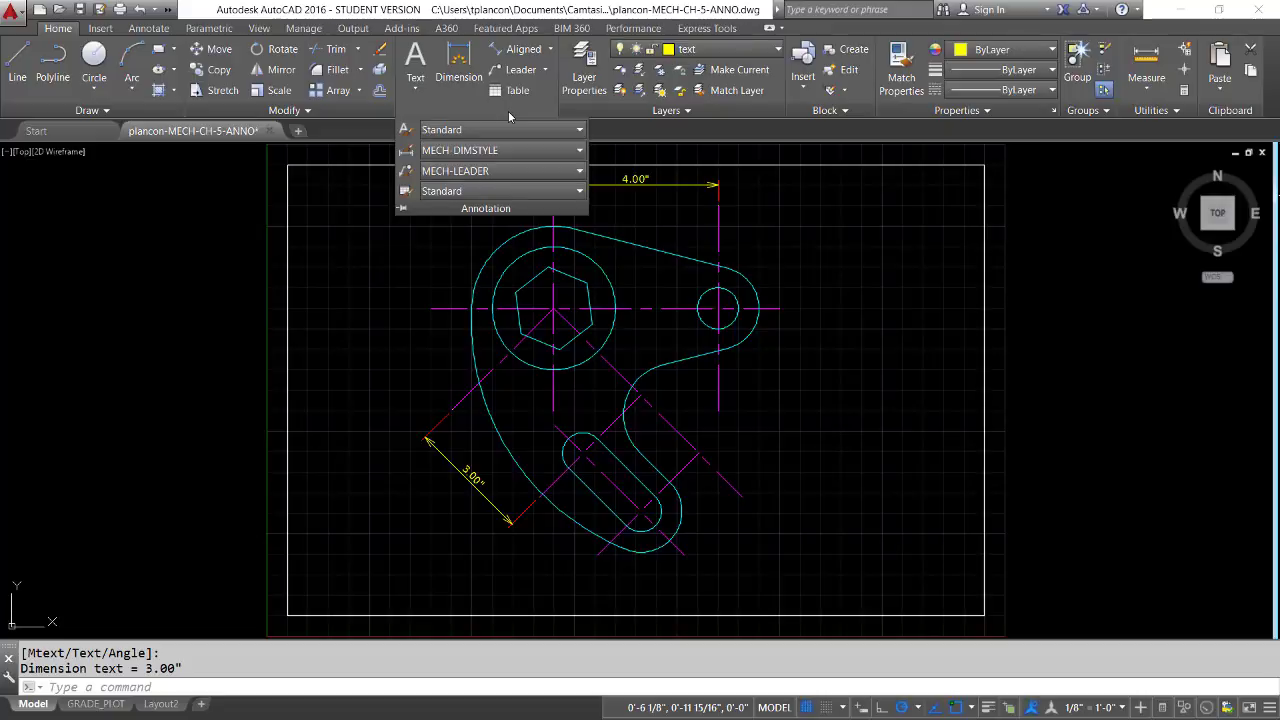
Continue the last aligned dimension to the lower-left end of the slot's lower cross centerline
left_click(149, 28)
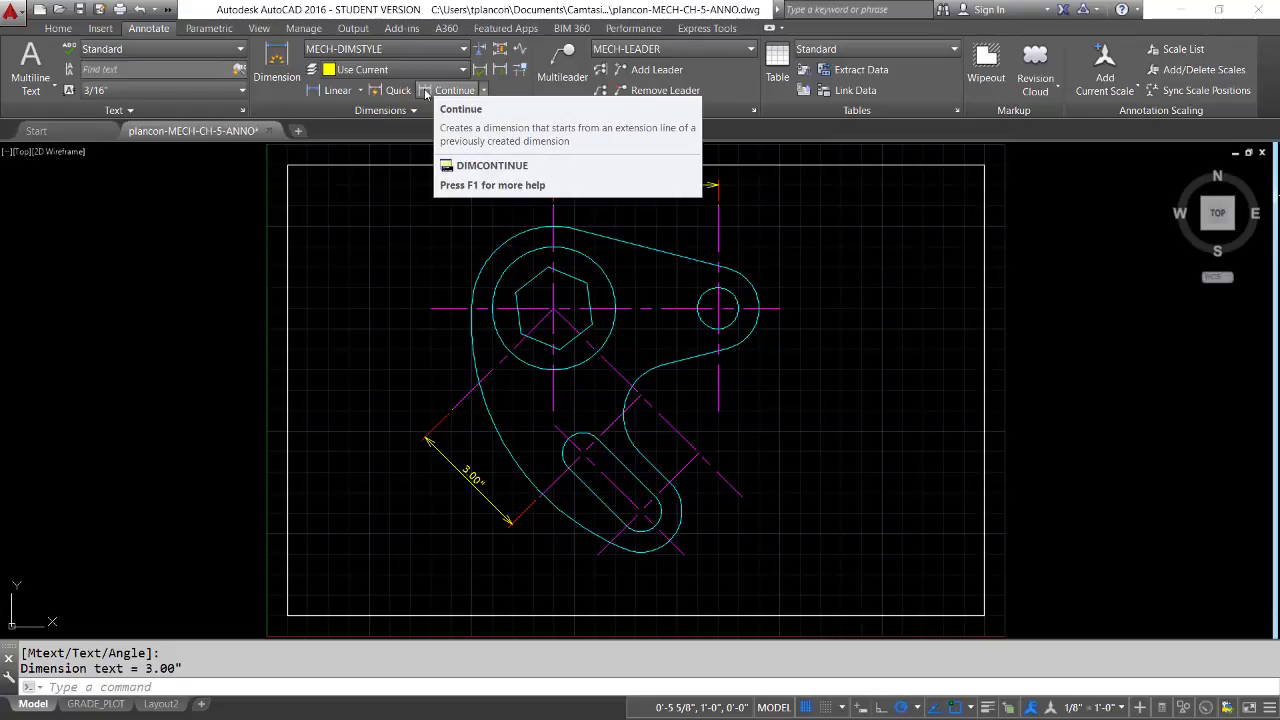
left_click(426, 92)
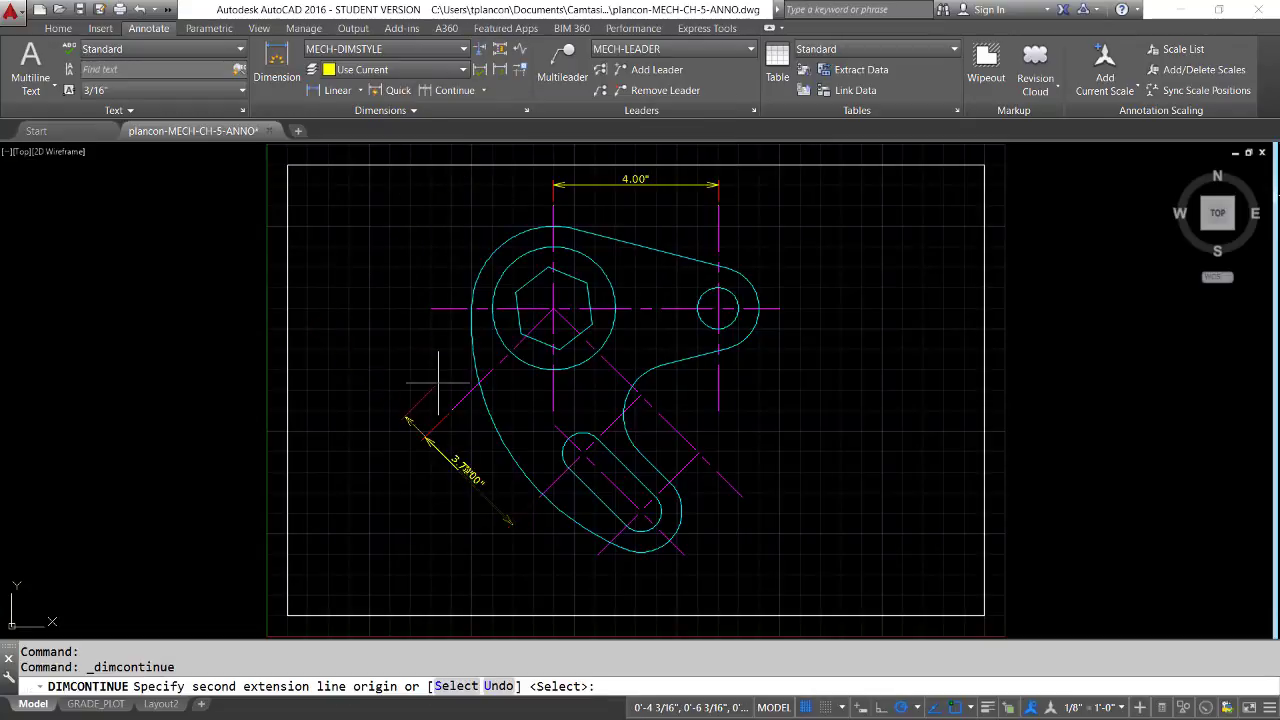
left_click(597, 553)
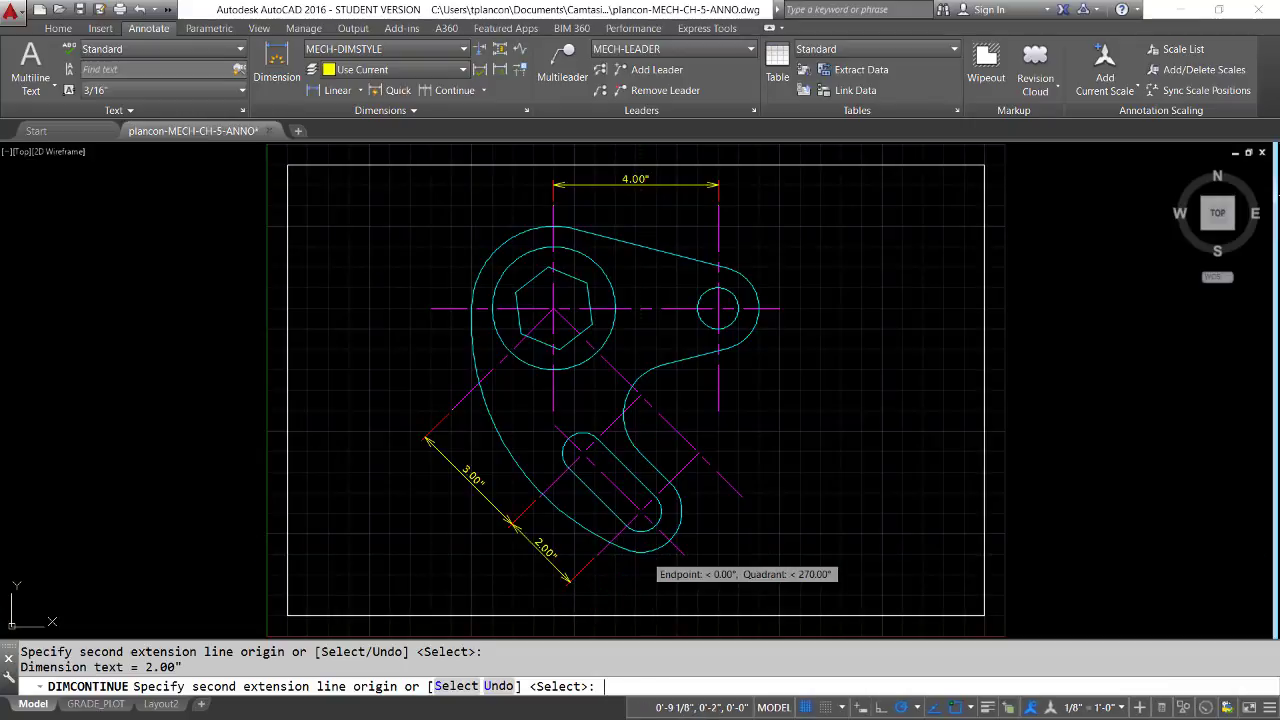
key("Return")
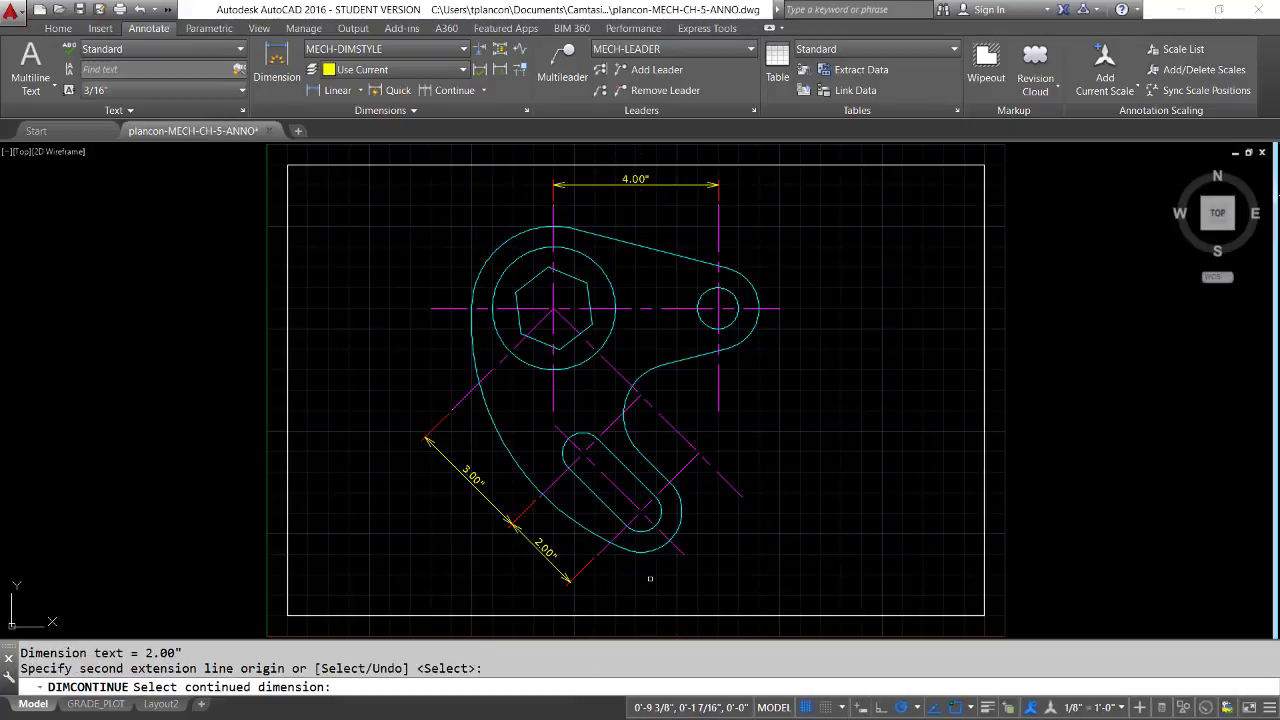
key("Return")
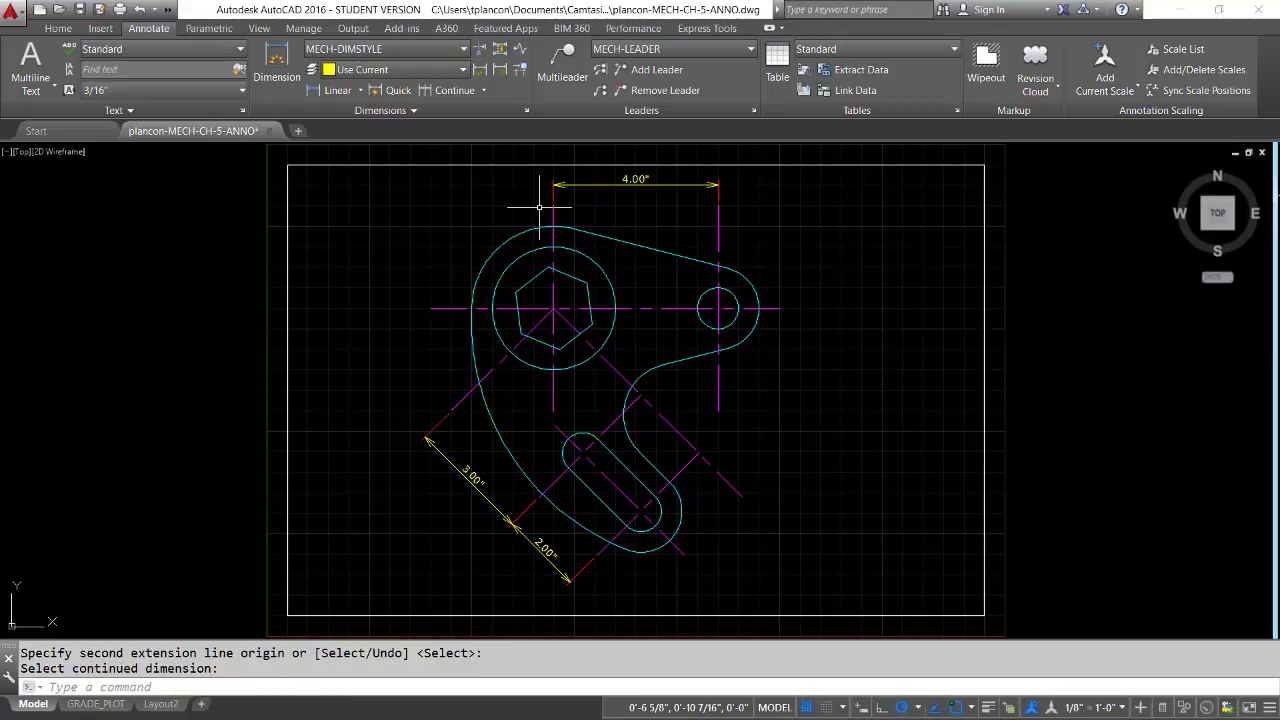
Add an aligned dimension between the lower-right ends of the slot's lengthwise centerline and its offset copy, placing it beyond the line ends
left_click(409, 111)
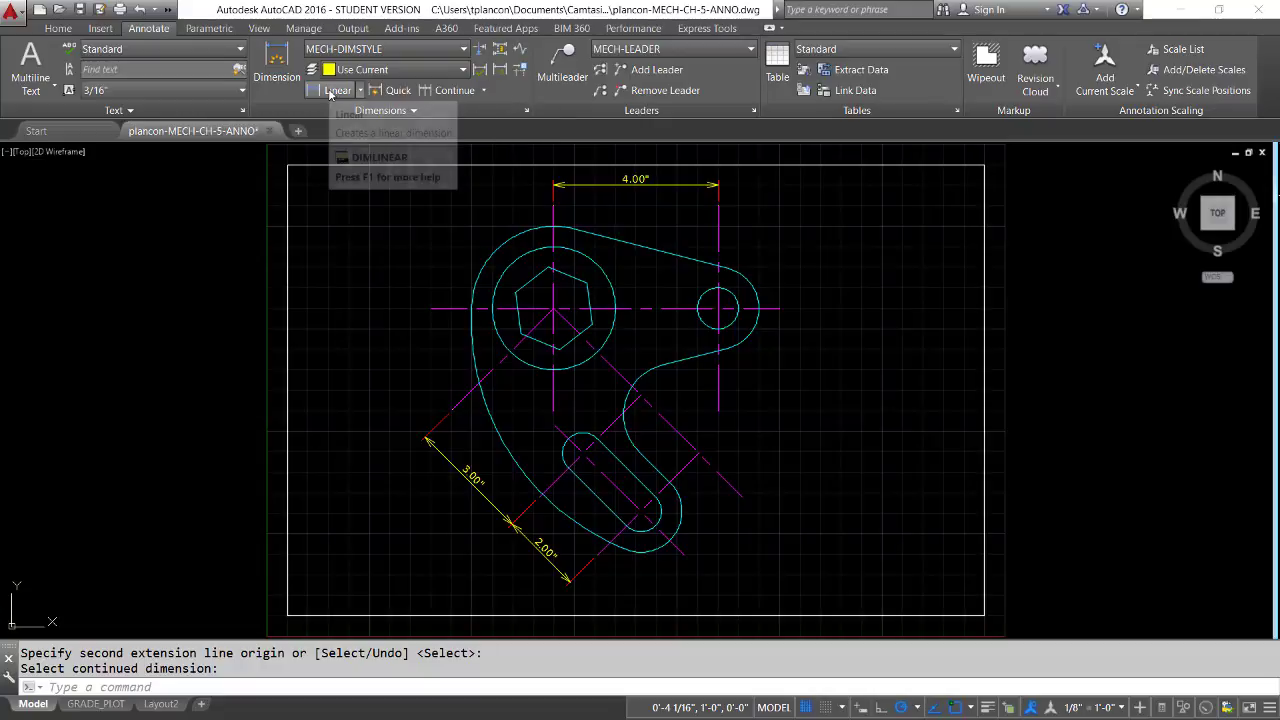
left_click(361, 90)
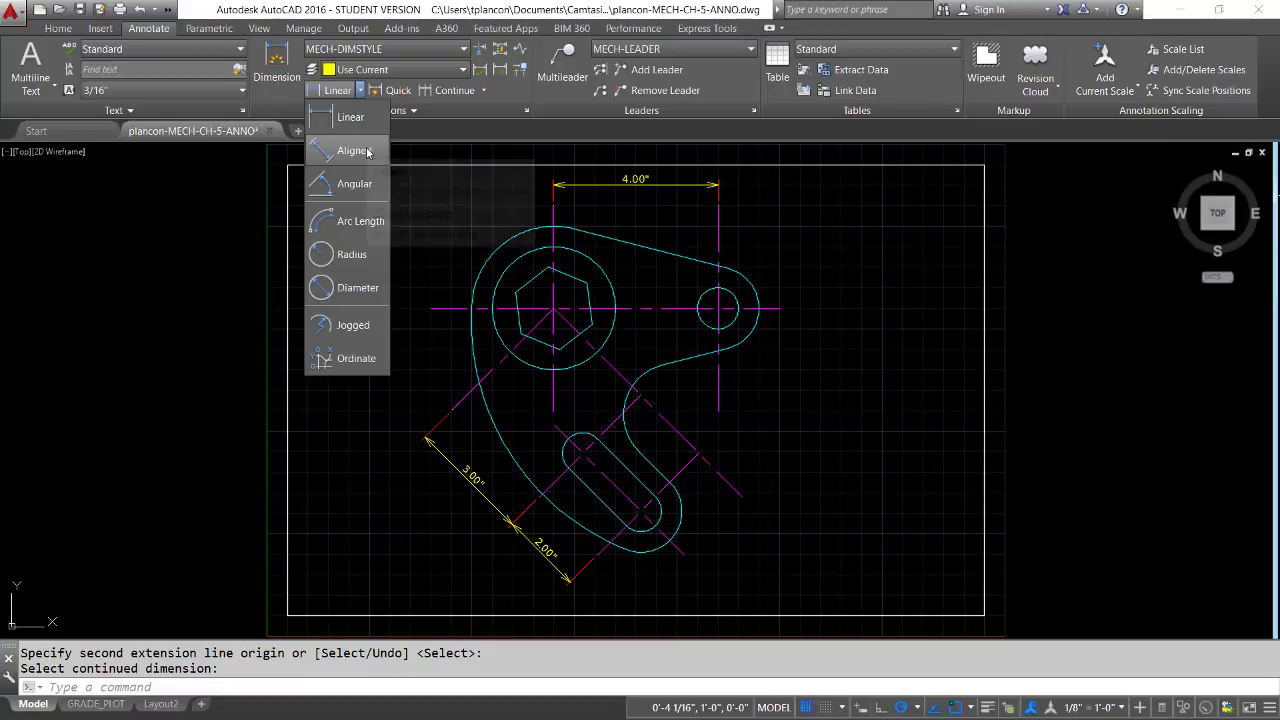
left_click(352, 150)
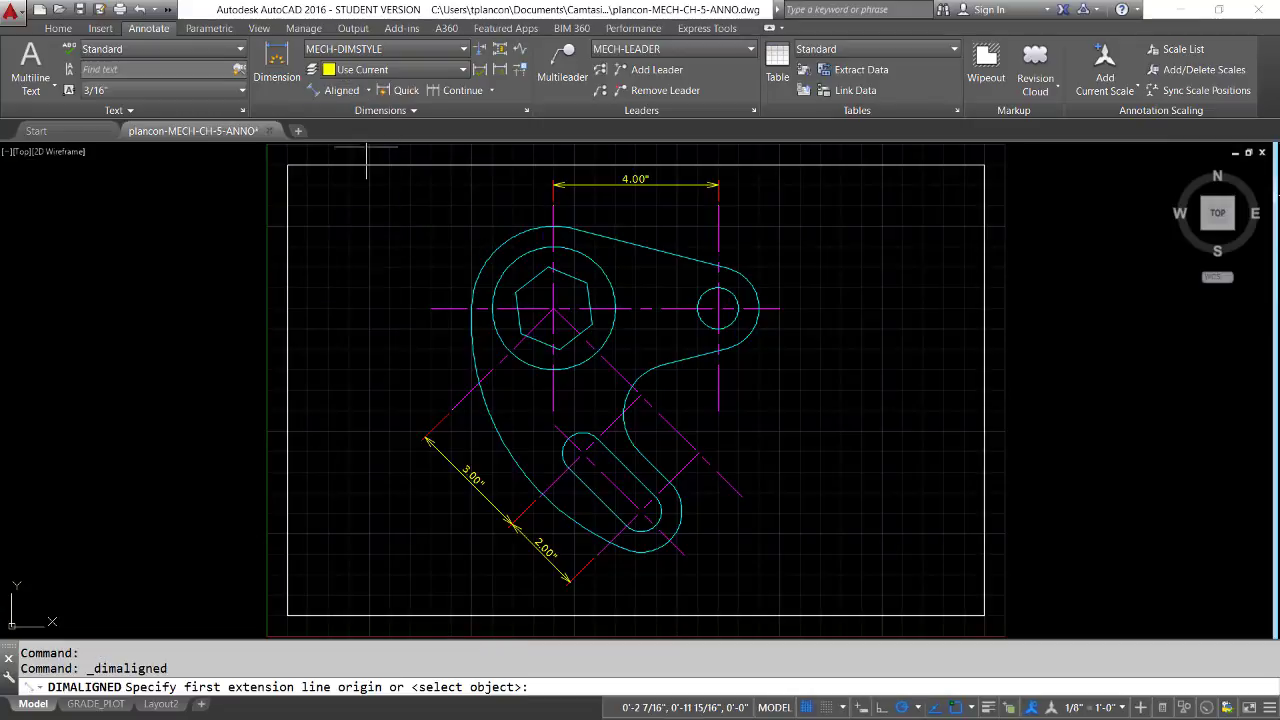
left_click(684, 554)
left_click(741, 497)
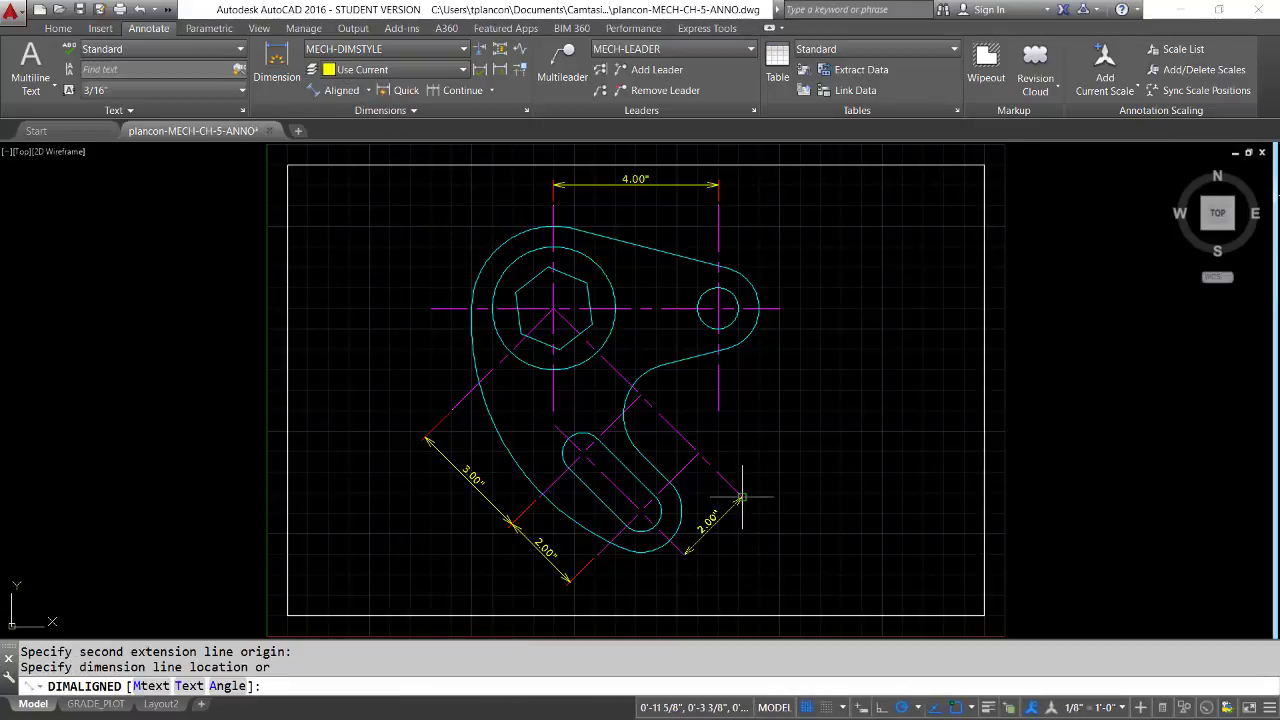
left_click(758, 544)
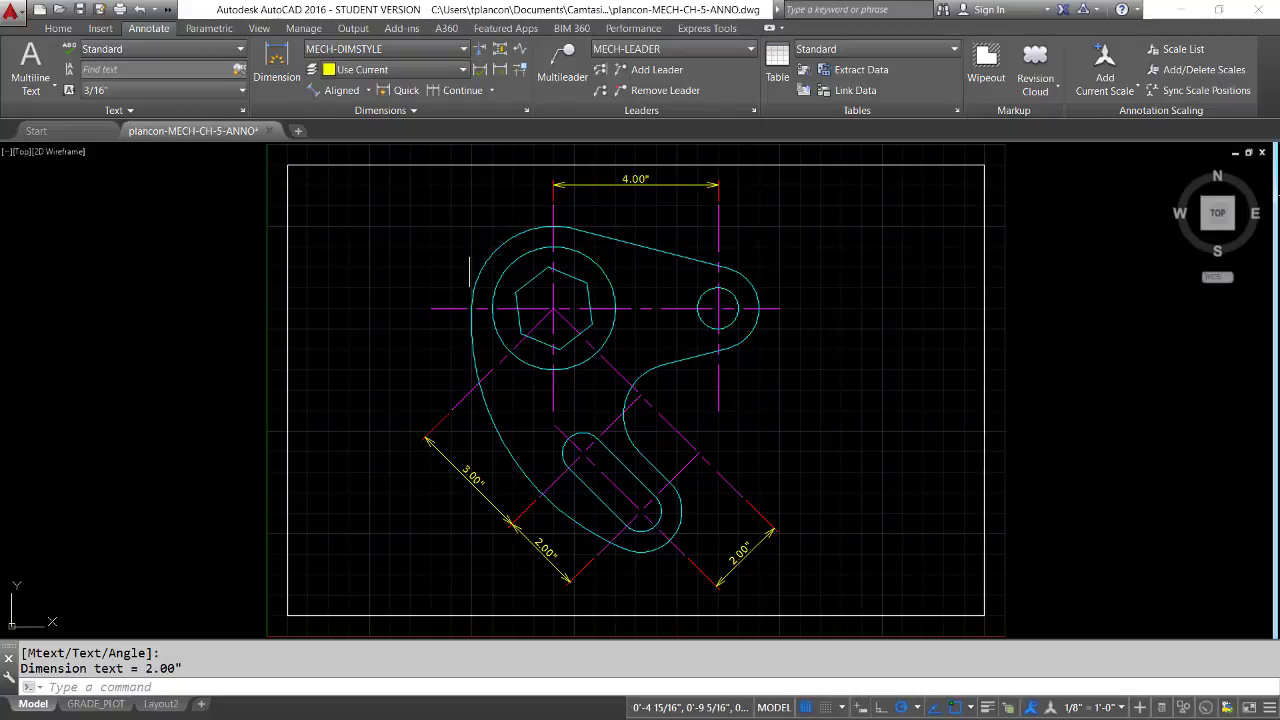
Add an angular dimension between the extended offset centerline and the horizontal centerline, placing its arc beyond the small hole's rounded end
left_click(368, 91)
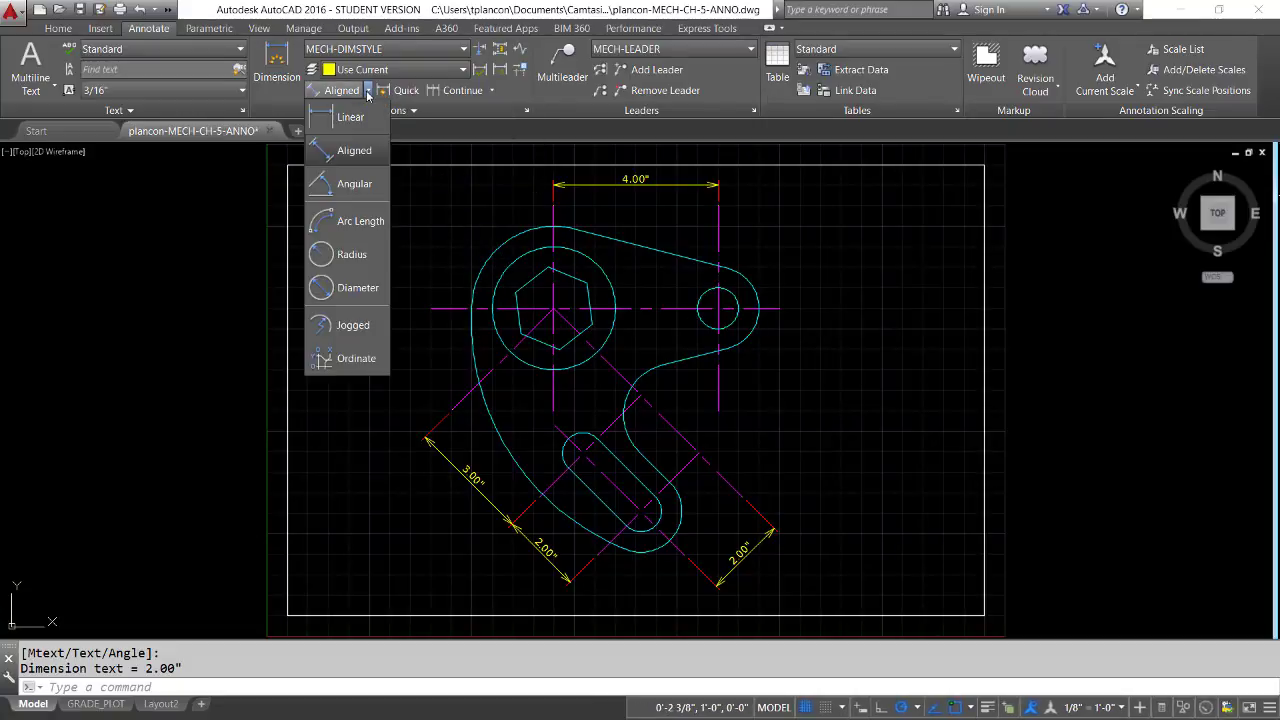
left_click(356, 184)
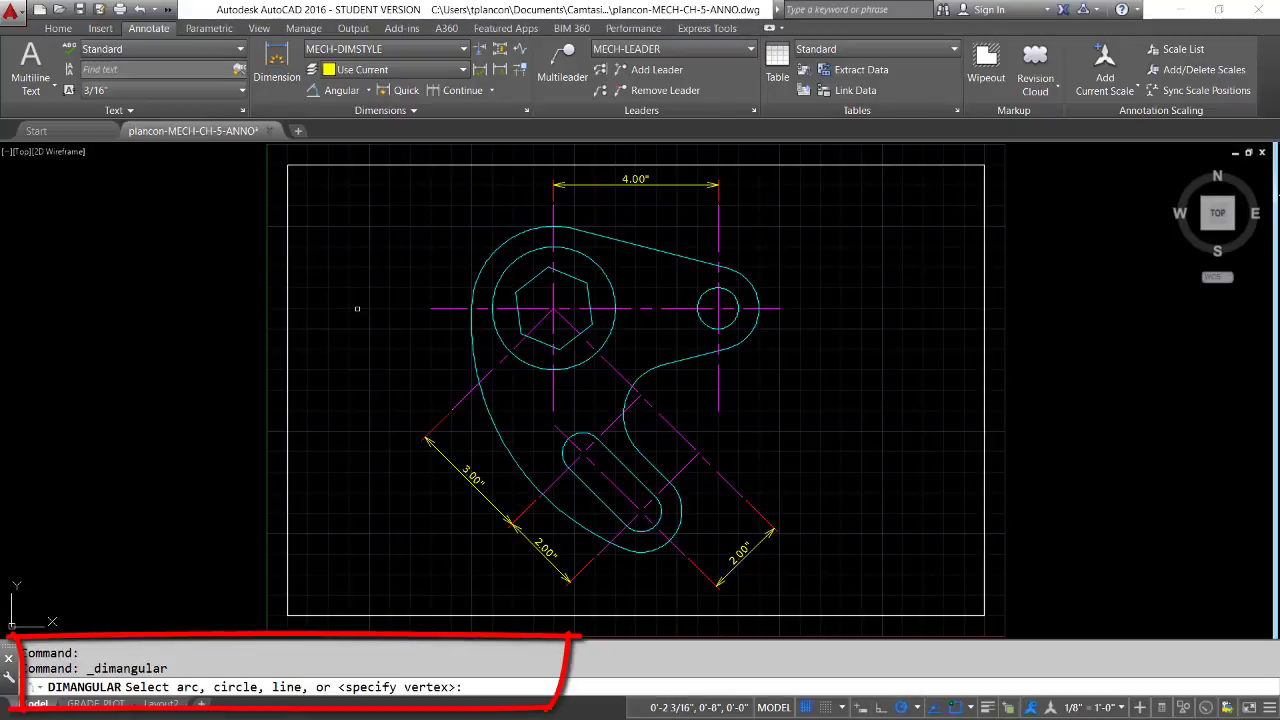
left_click(729, 480)
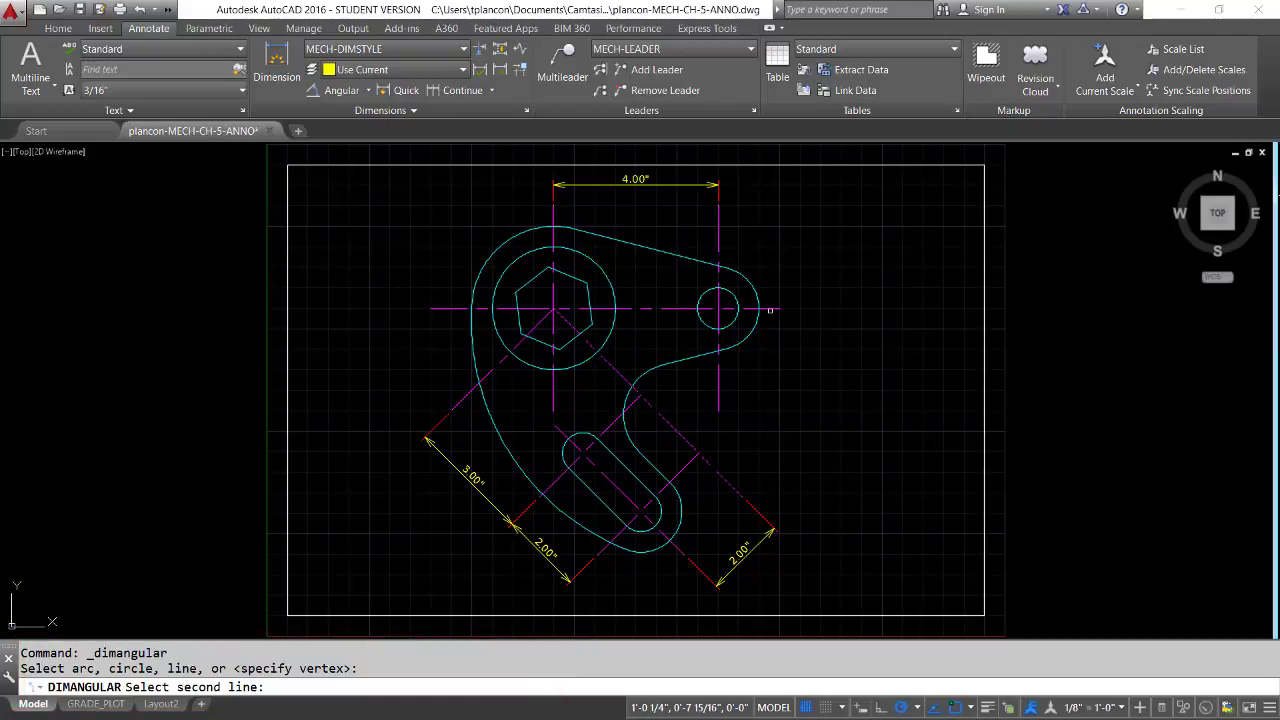
left_click(776, 310)
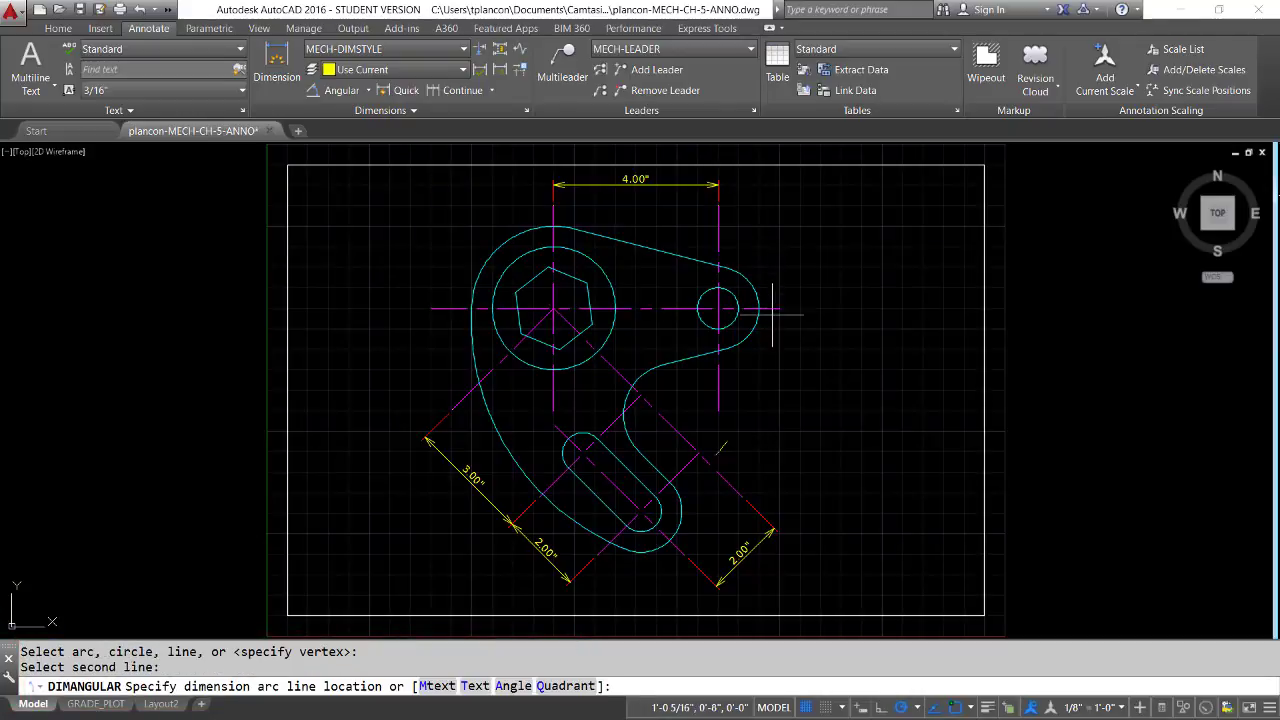
left_click(800, 400)
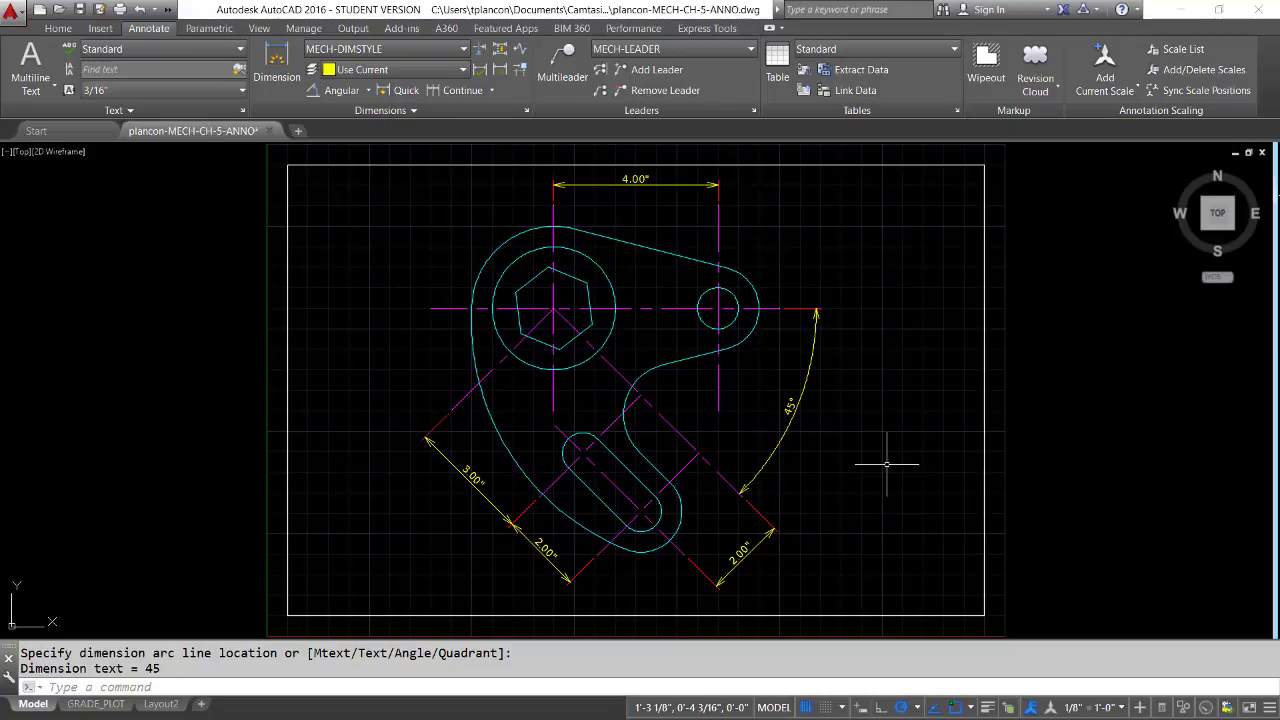
Create a substyle of MECH-DIMSTYLE that applies only to angular dimensions
scroll(825, 457, "up", 2)
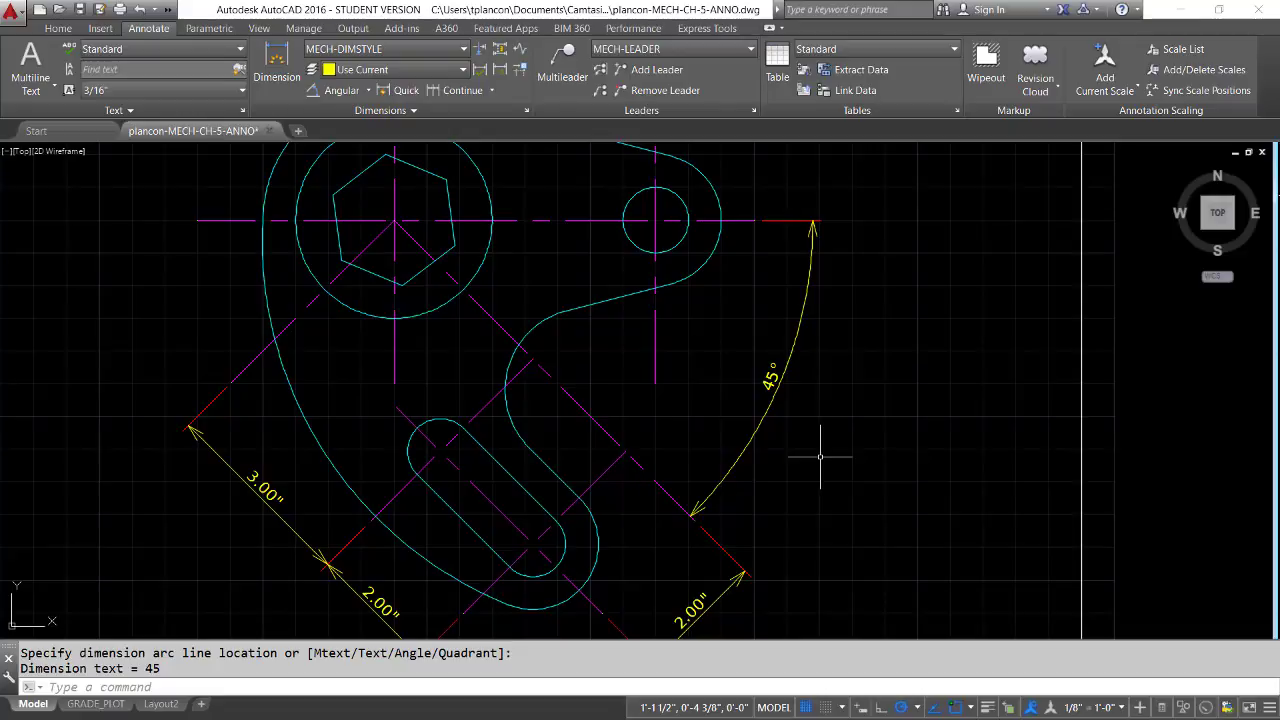
left_click(527, 111)
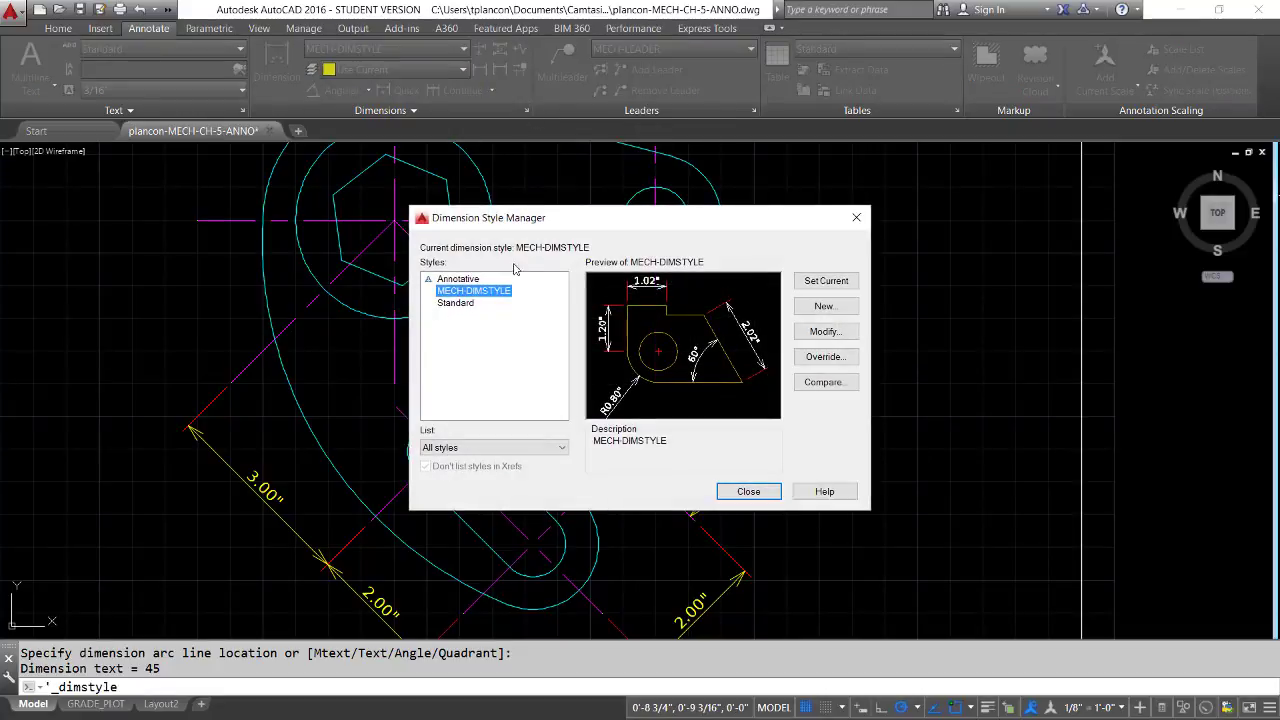
left_click(501, 292)
left_click(524, 290)
left_click(823, 306)
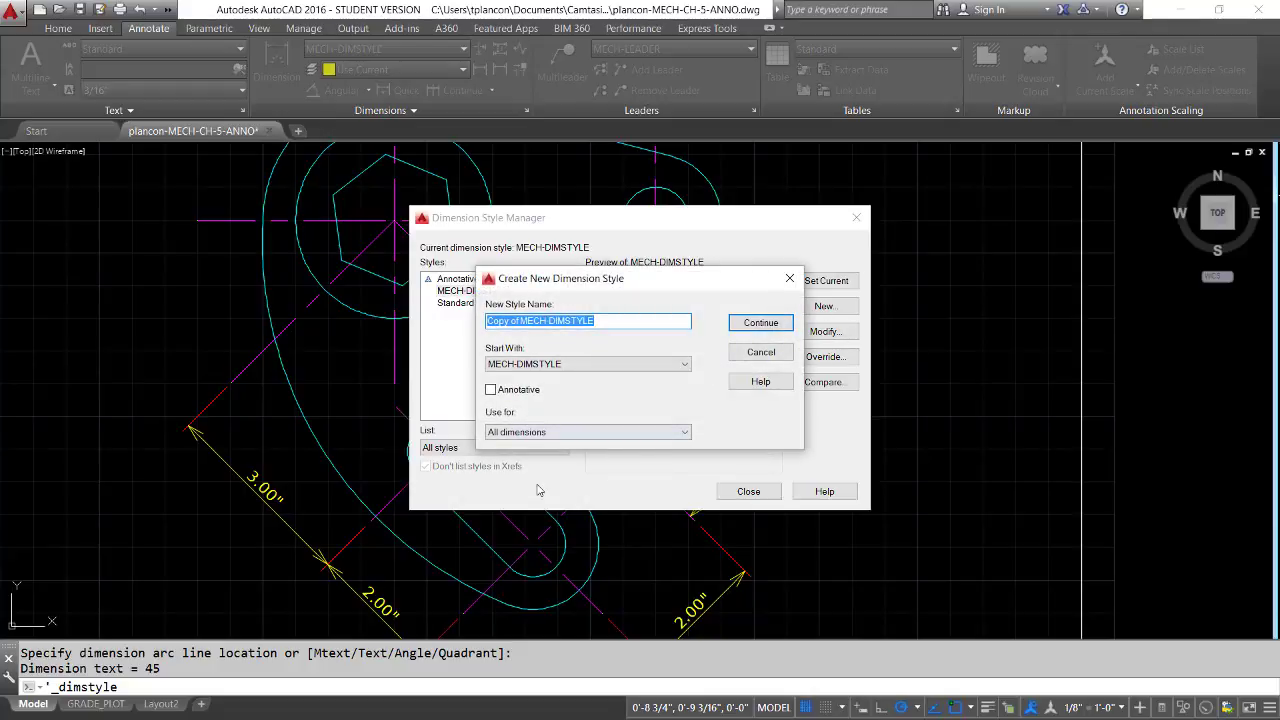
left_click(591, 433)
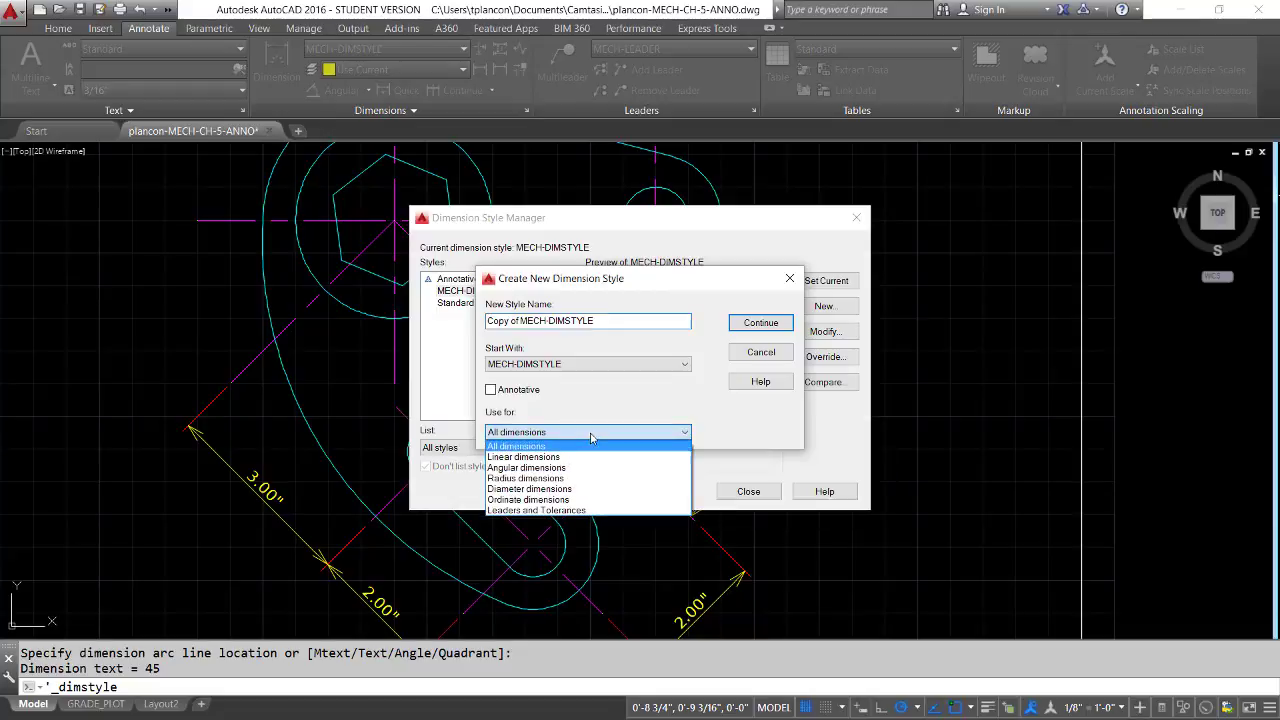
left_click(528, 468)
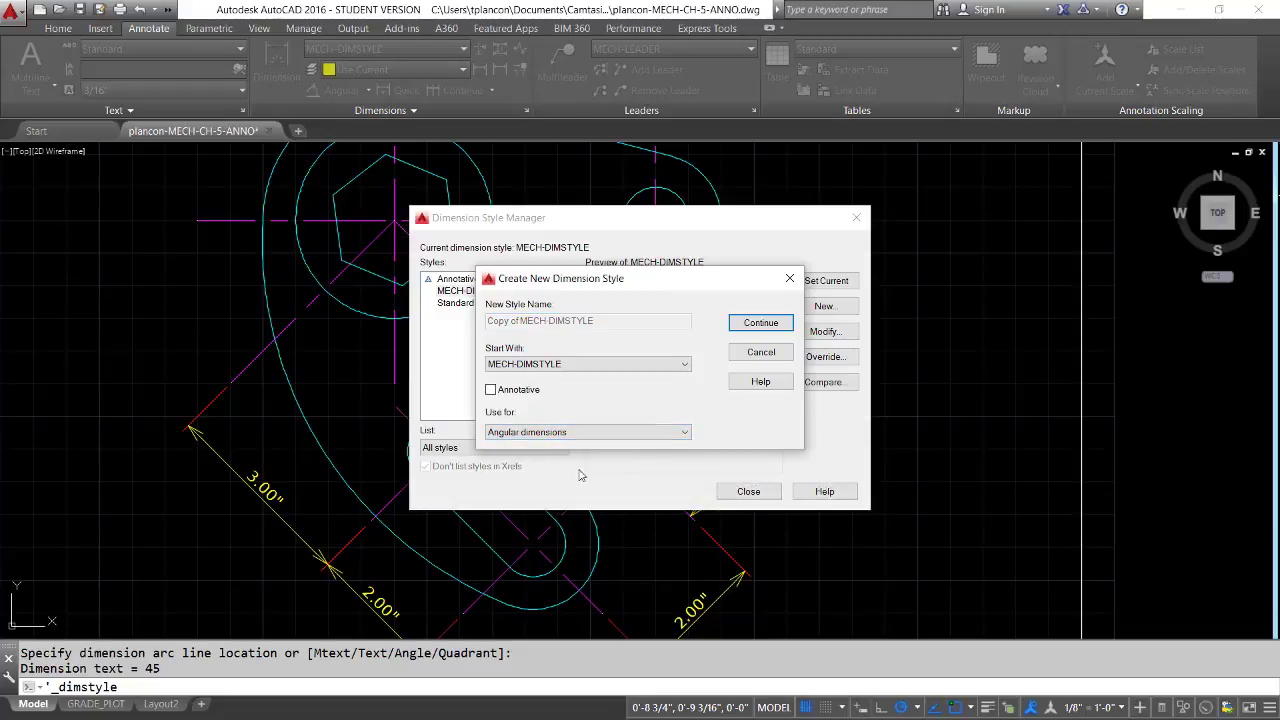
left_click(760, 322)
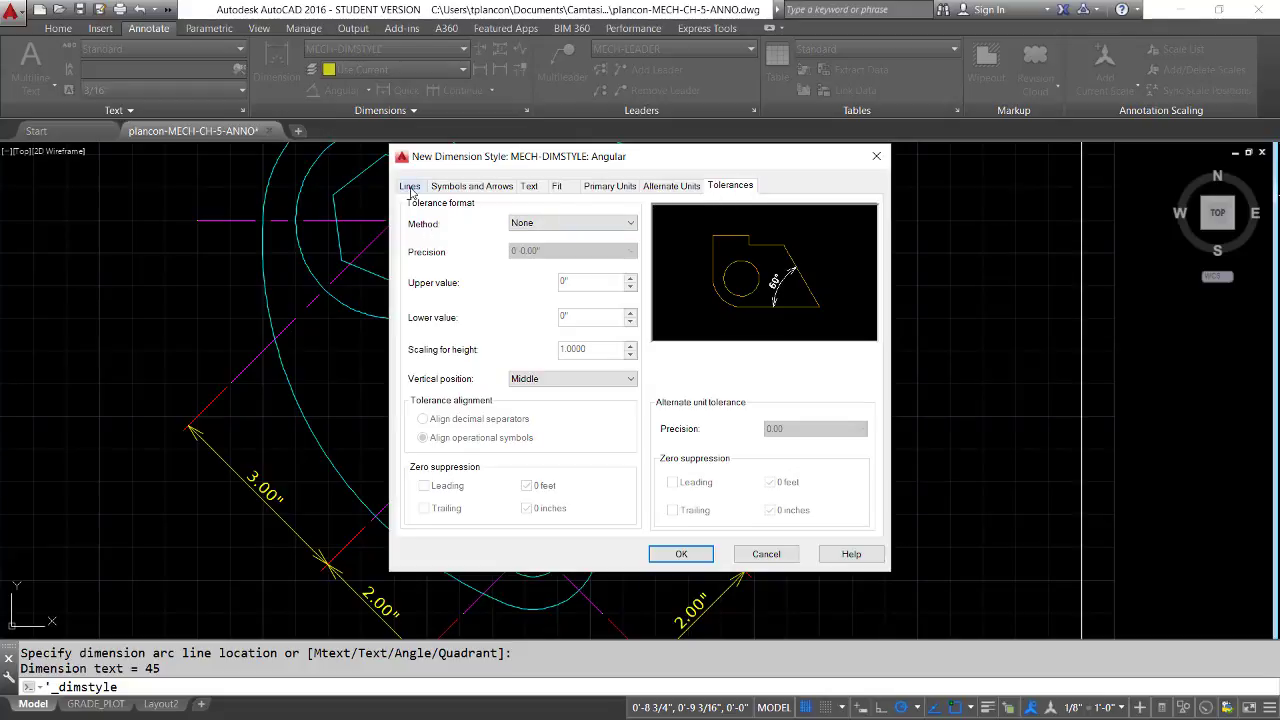
Set the angular substyle's arrowheads to Closed filled
left_click(472, 186)
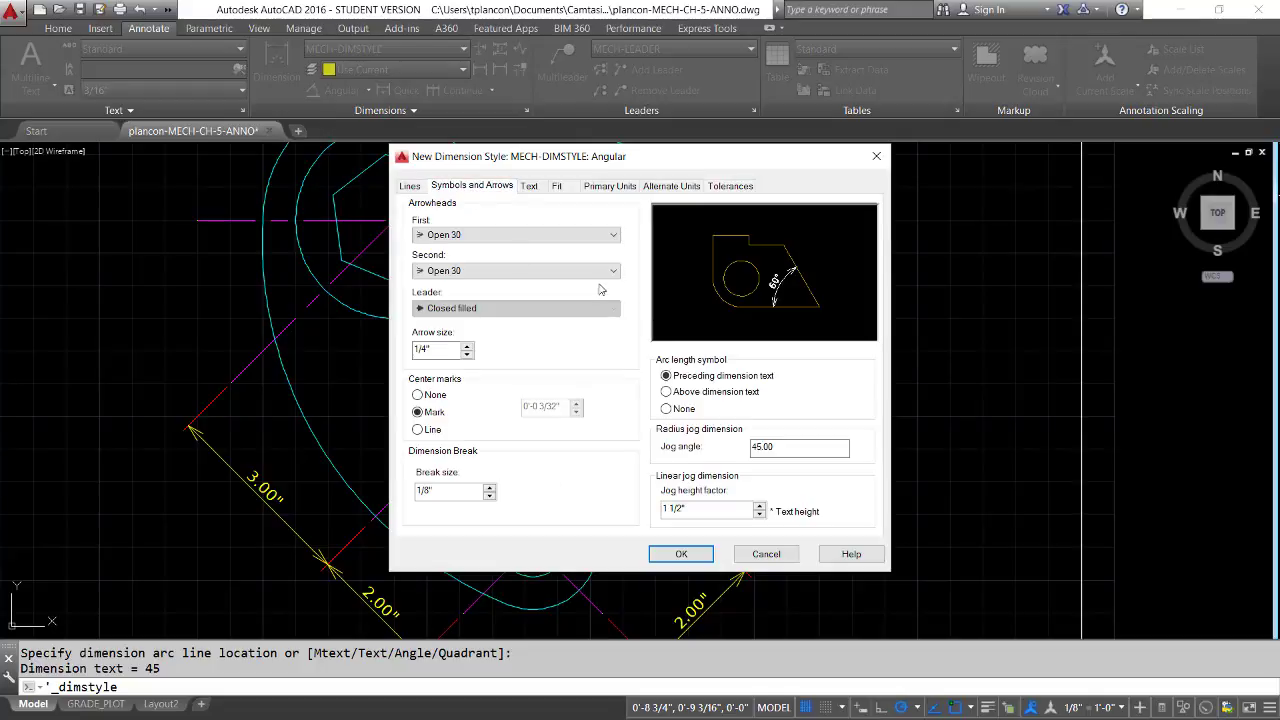
left_click(614, 234)
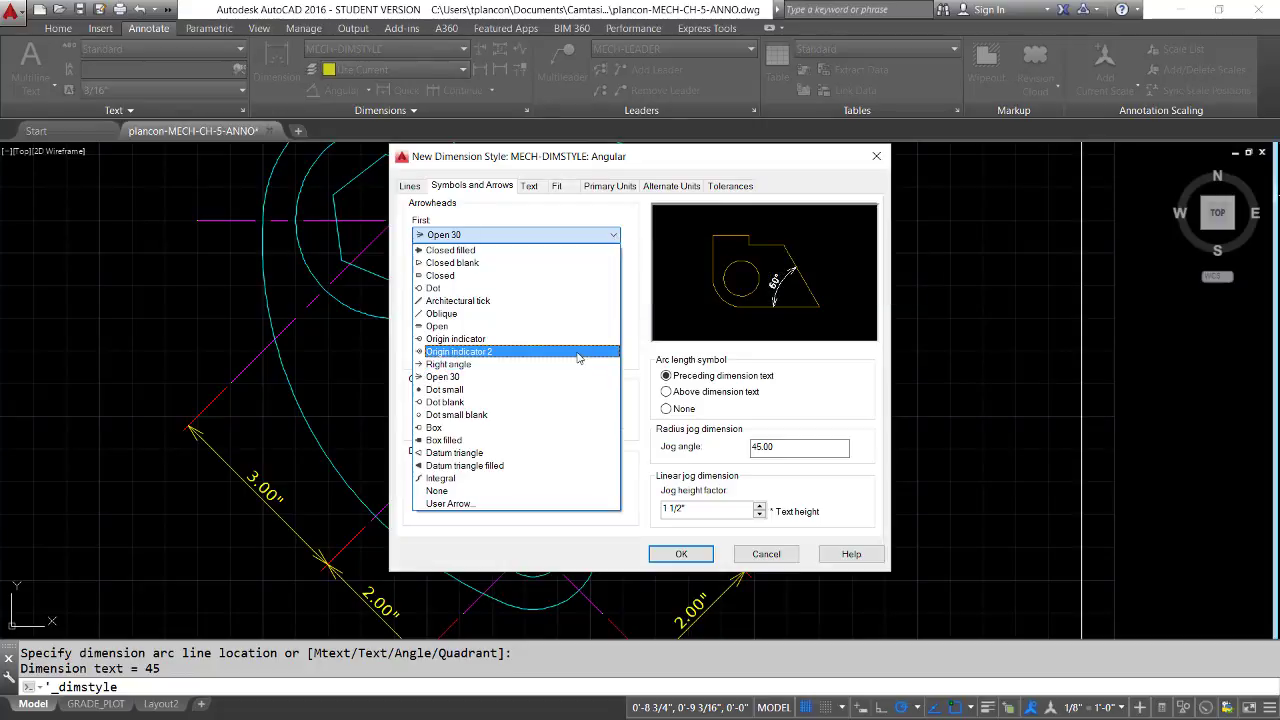
left_click(449, 251)
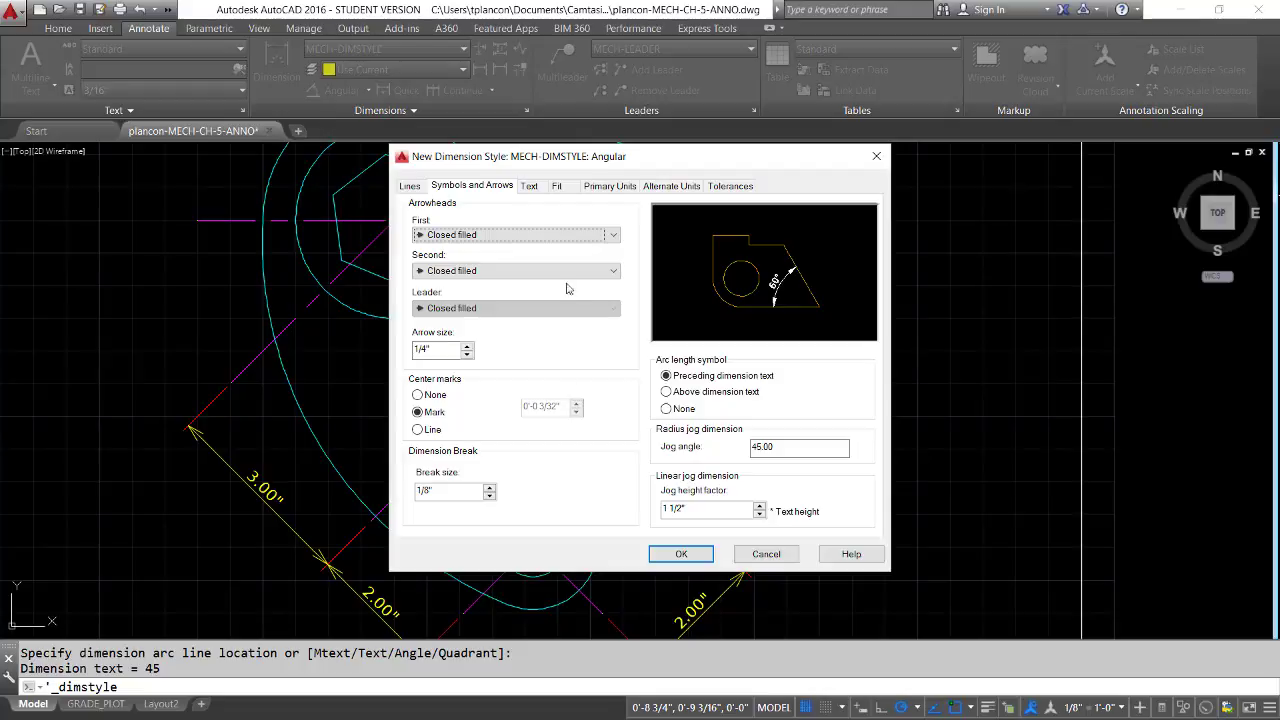
Set the angular substyle's vertical text placement to Centered and text alignment to Horizontal, then save it and close the style manager
left_click(530, 187)
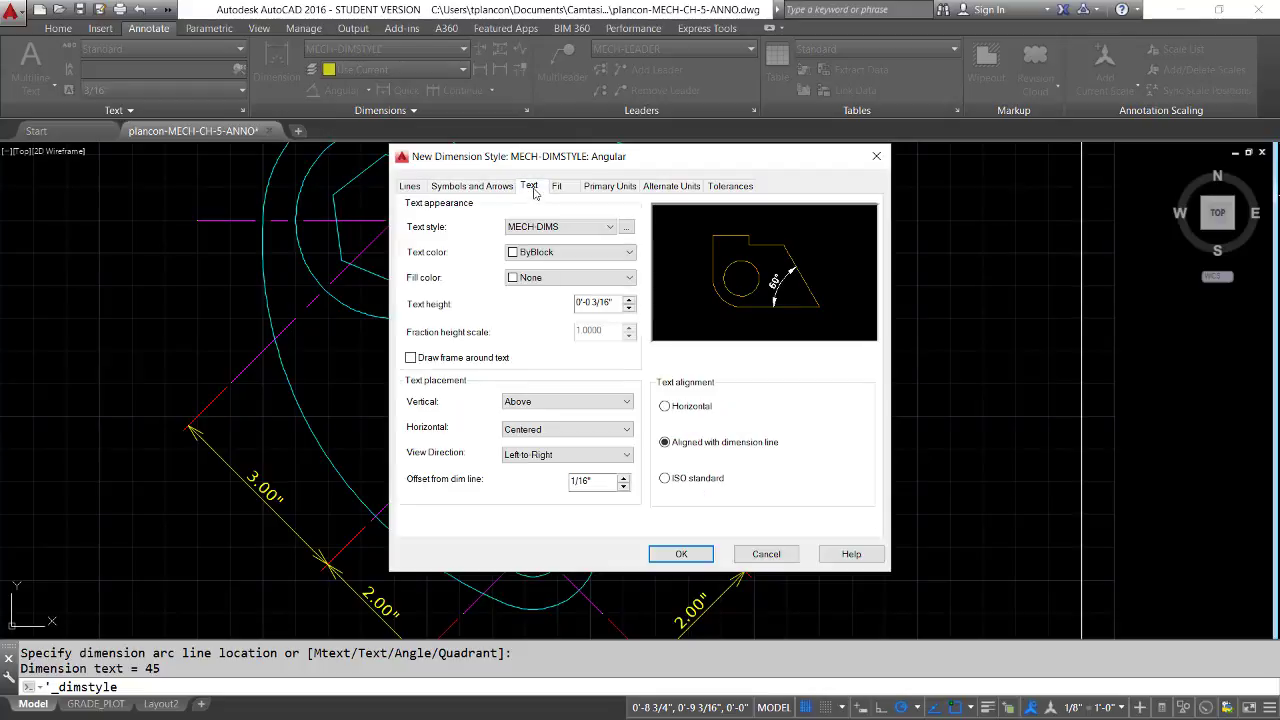
left_click(627, 402)
left_click(534, 419)
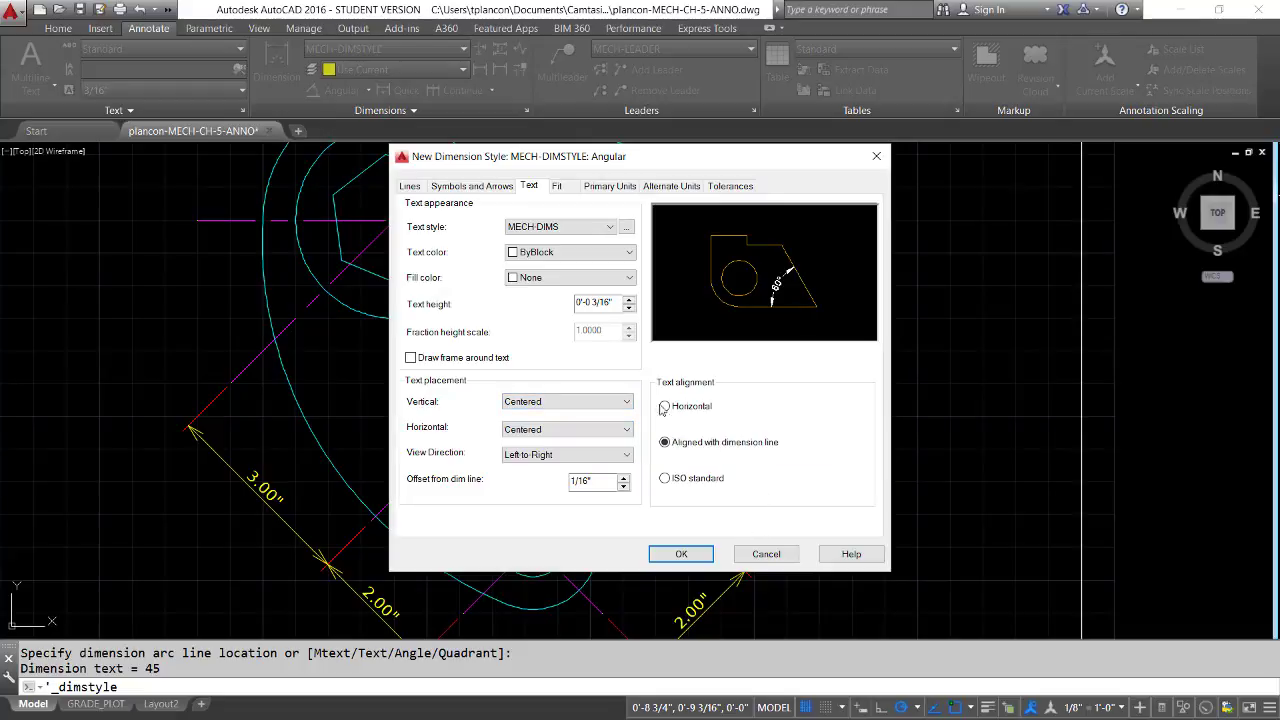
left_click(665, 407)
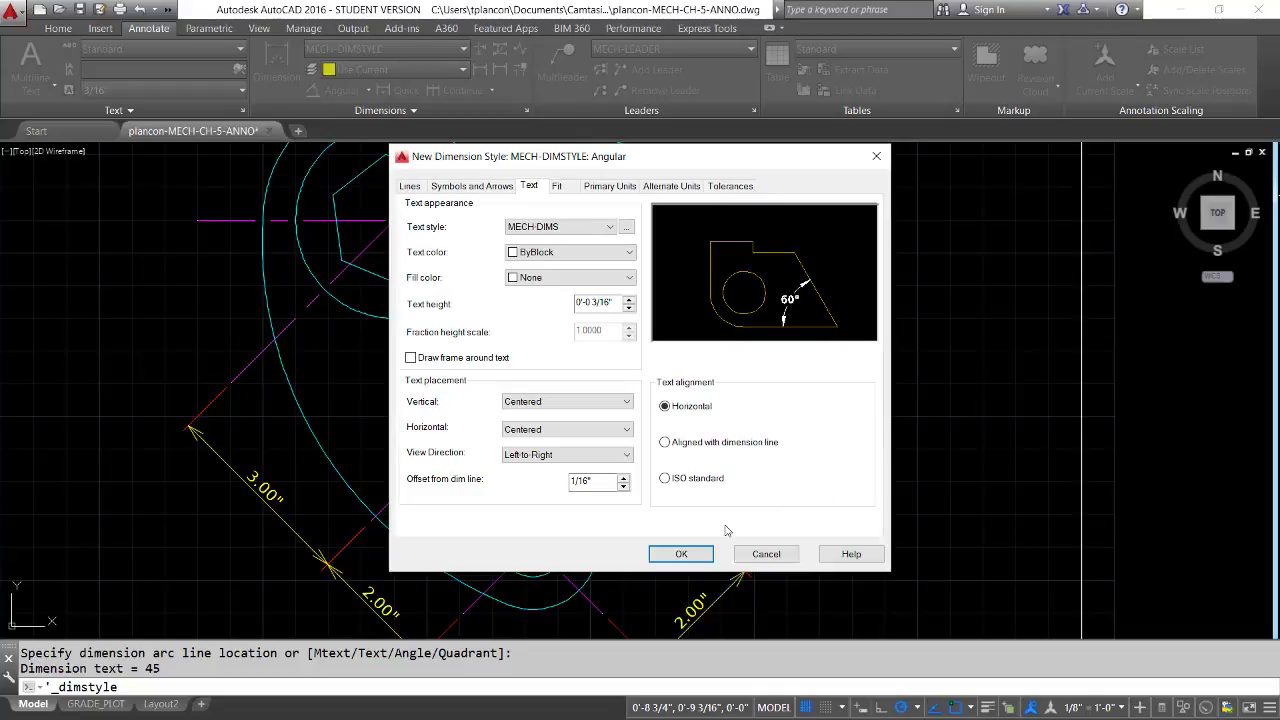
left_click(682, 554)
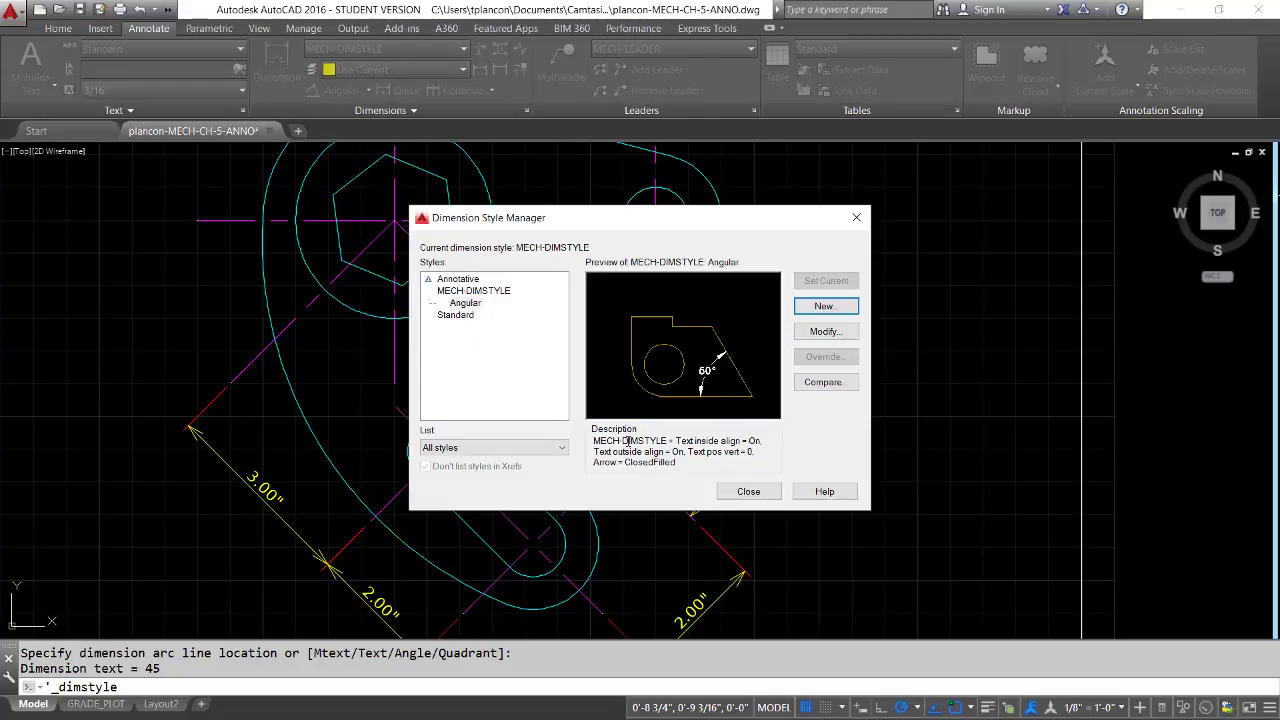
left_click(749, 491)
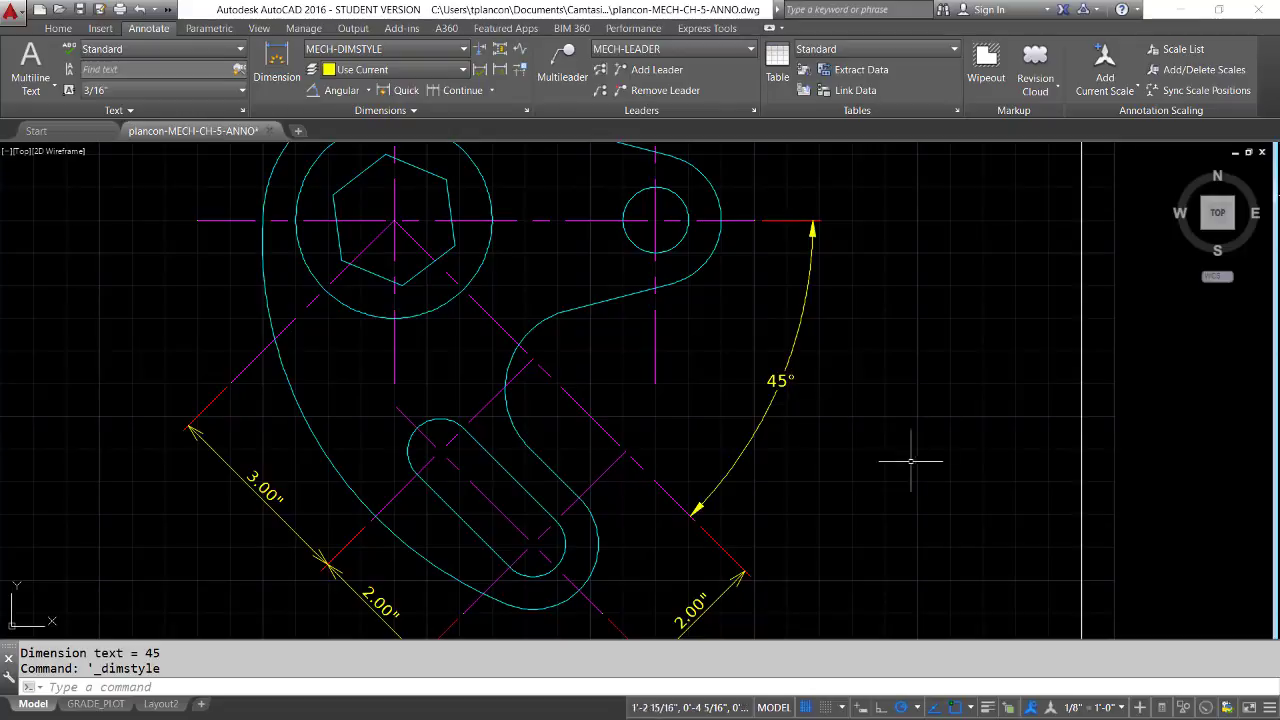
Add an angular dimension from the large circle's center between the hexagon's upper-left vertex and the horizontal centerline's left end, placing its arc outside the part
middle_click_drag(663, 366, 841, 521)
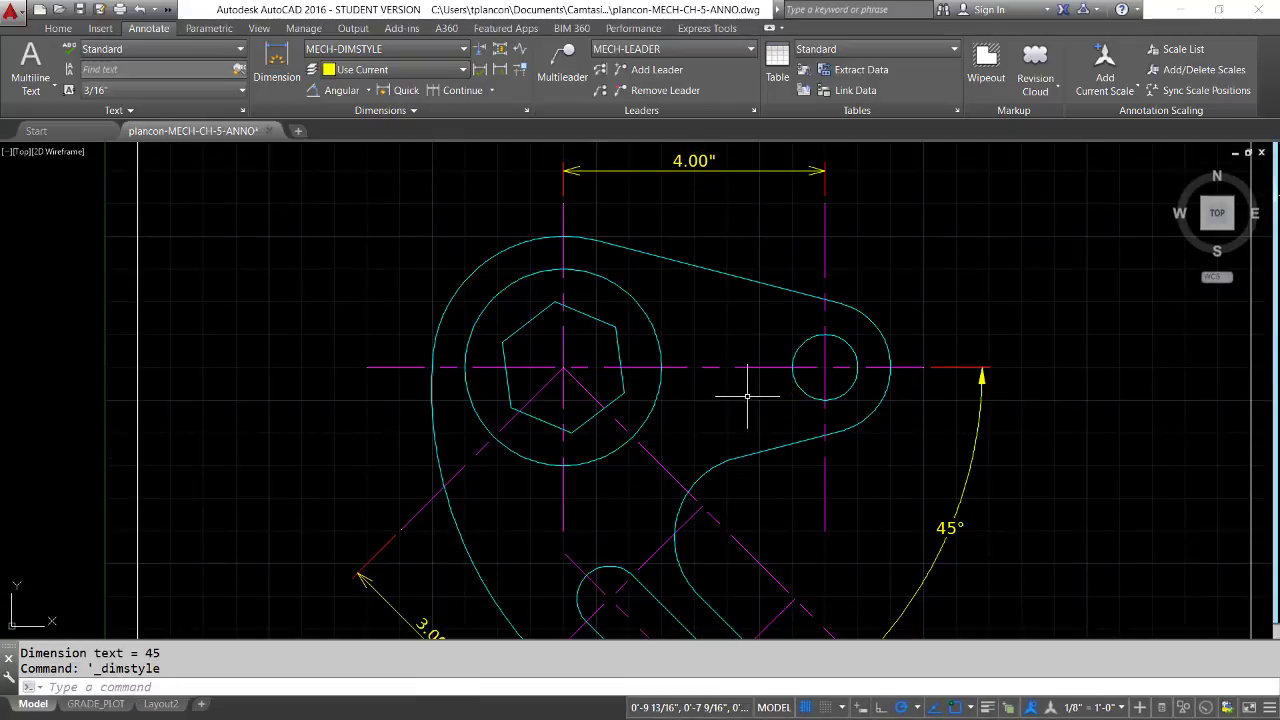
mouse_move(597, 399)
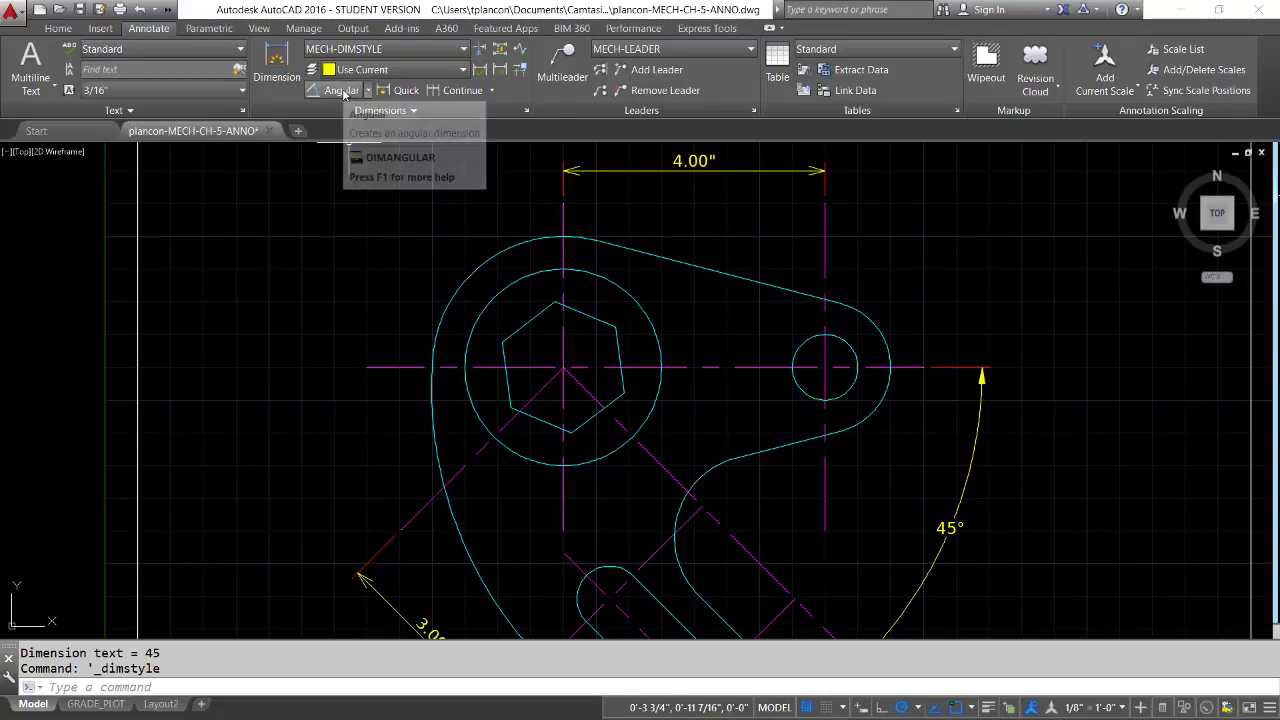
left_click(341, 91)
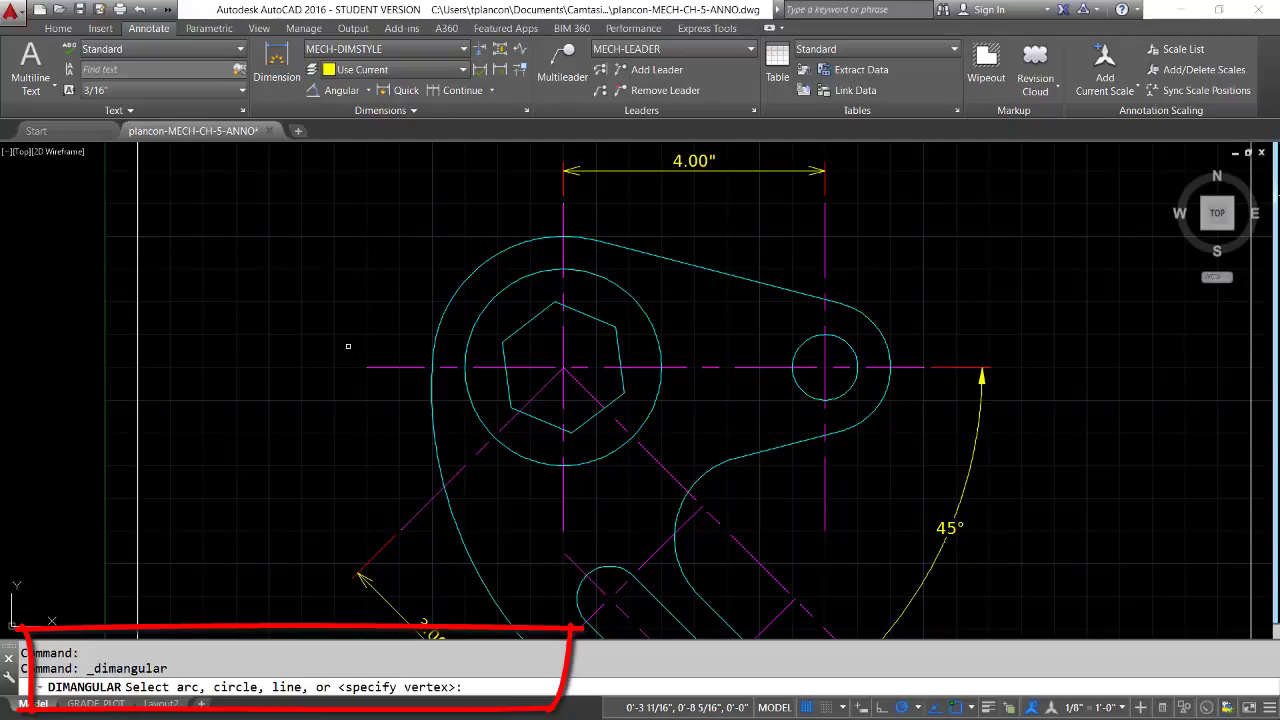
key("Return")
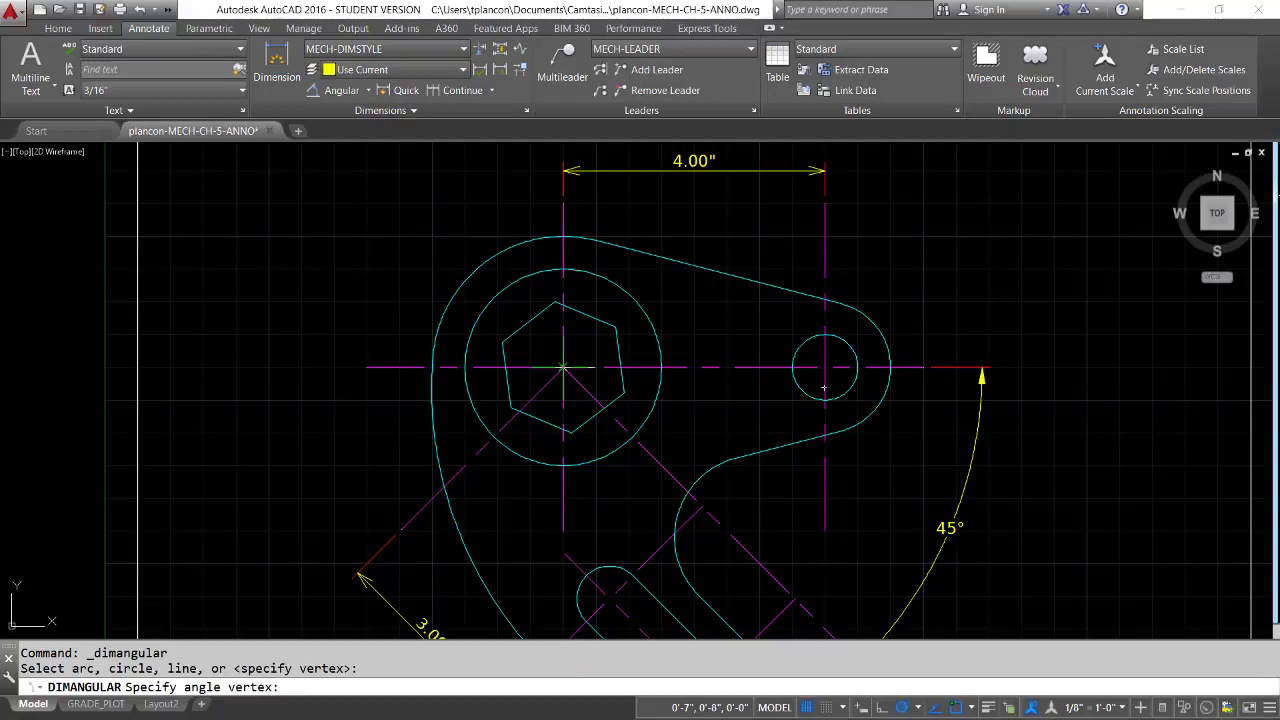
left_click(563, 368)
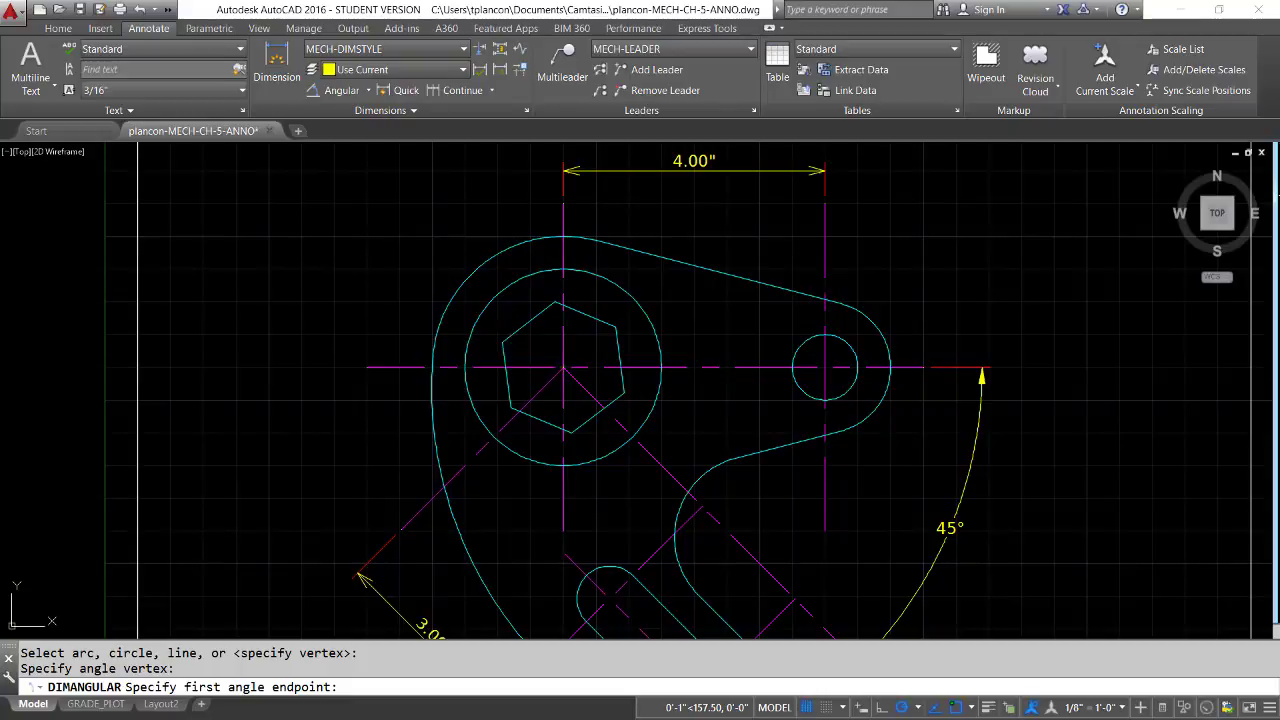
left_click(502, 342)
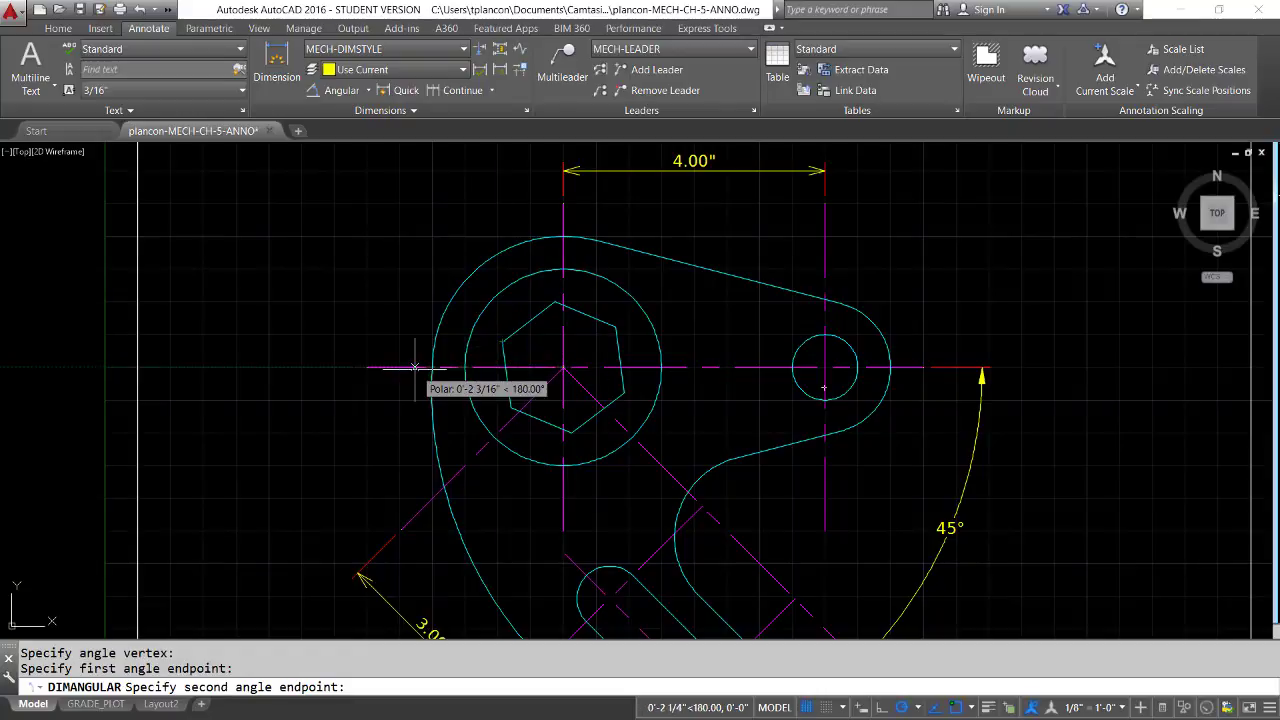
left_click(365, 367)
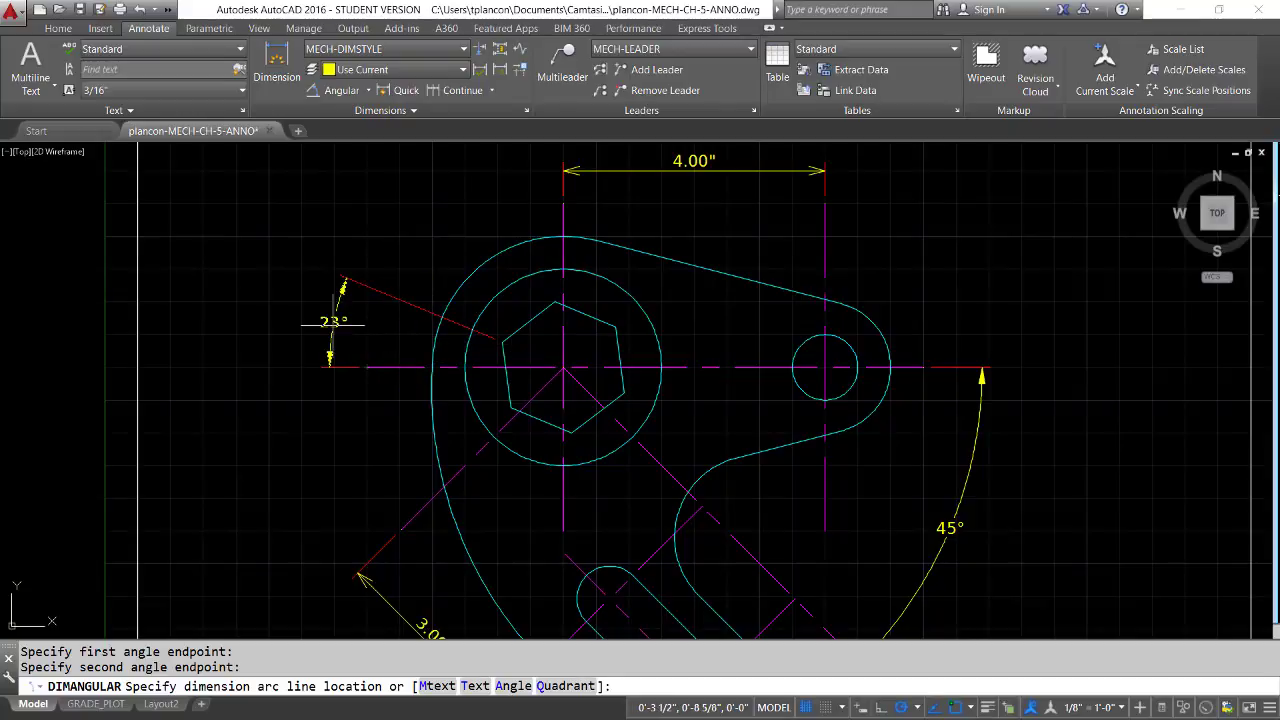
left_click(333, 323)
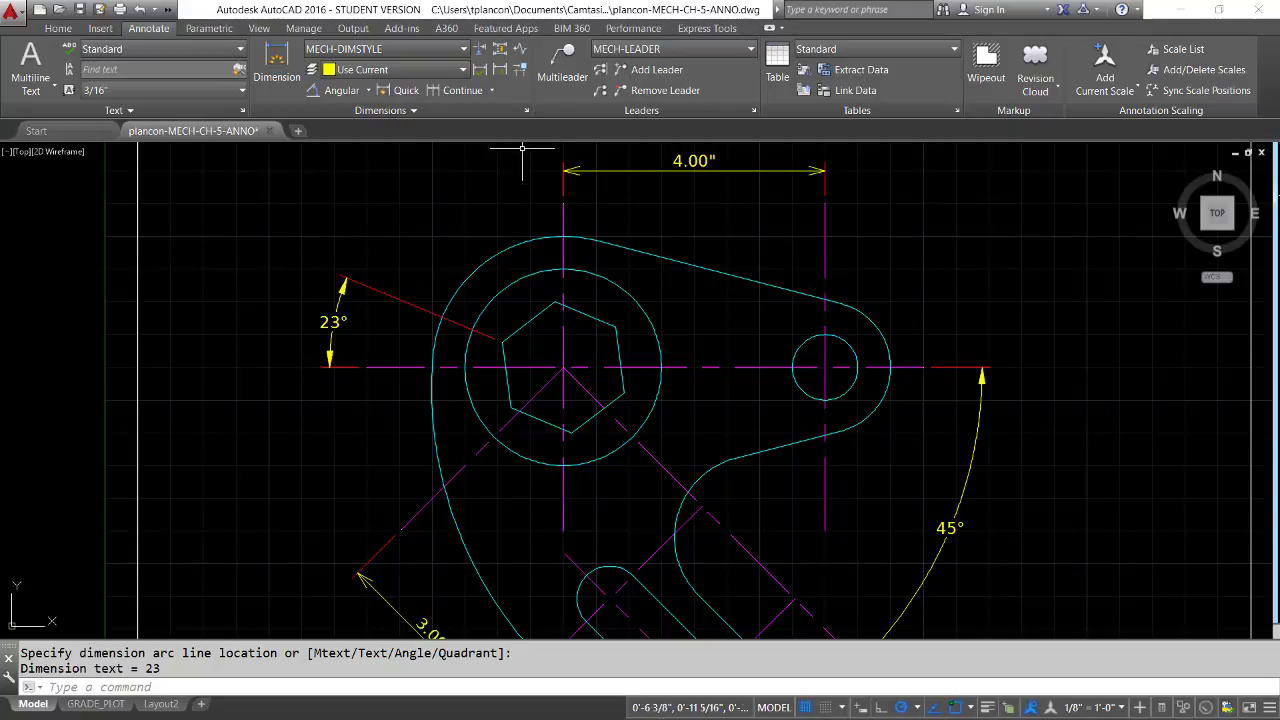
Set the angular precision of MECH-DIMSTYLE's Angular substyle to 0.0, then save it and close the style manager
left_click(526, 111)
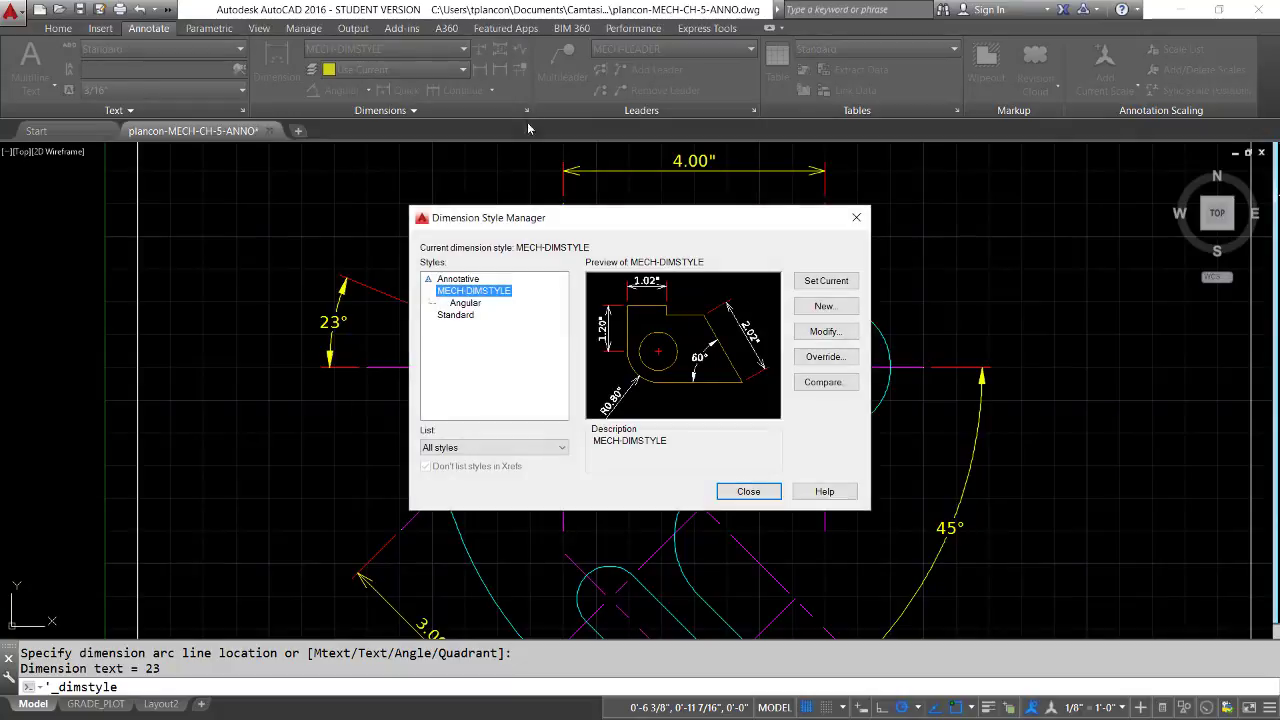
left_click(465, 303)
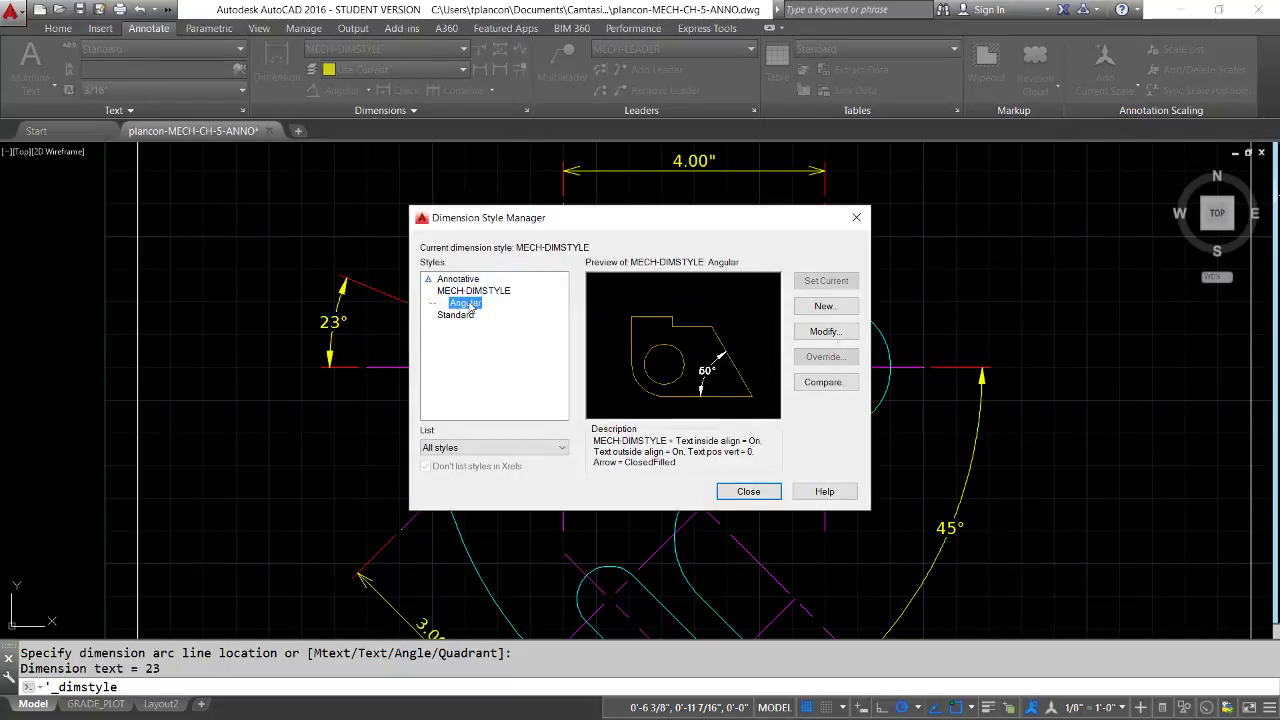
left_click(825, 331)
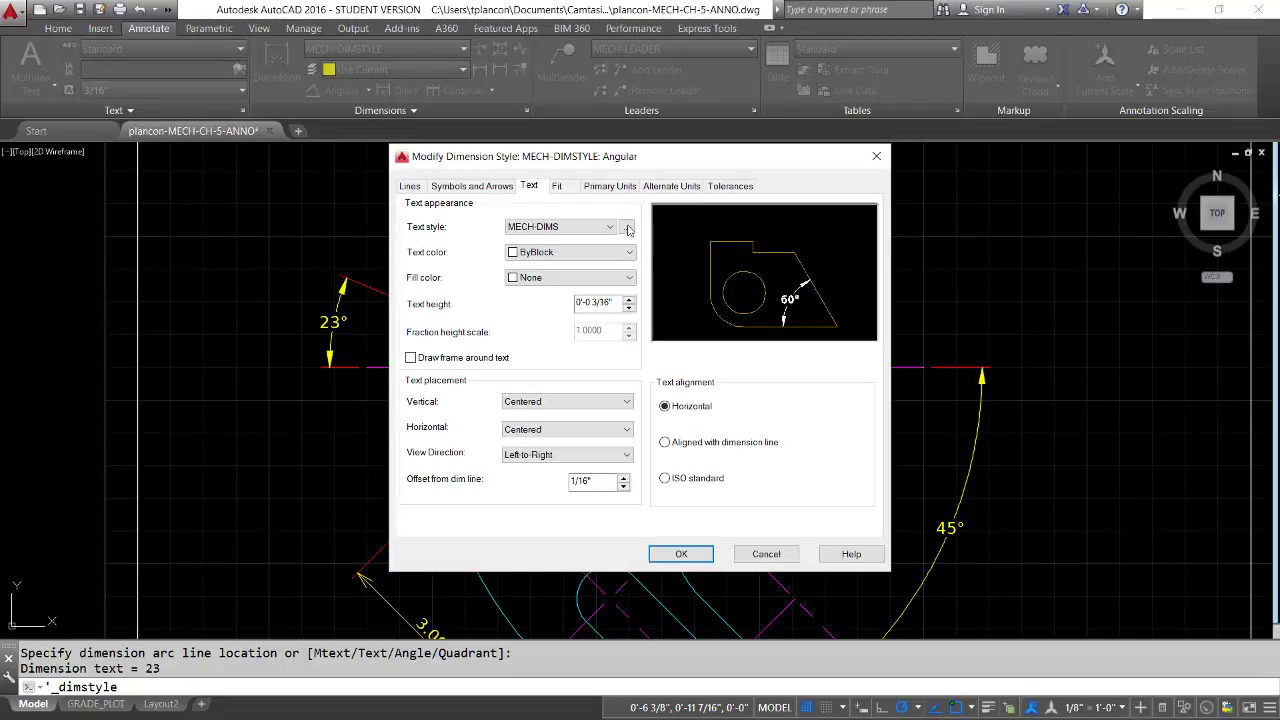
left_click(604, 187)
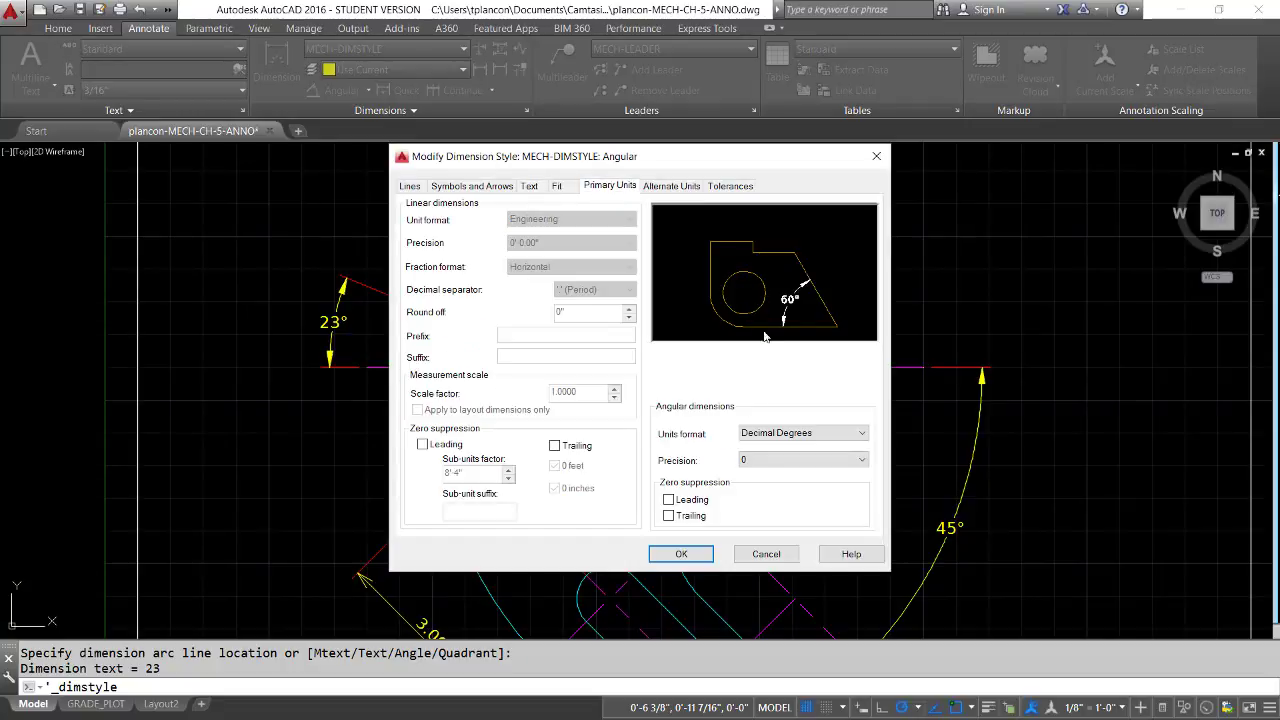
left_click(860, 460)
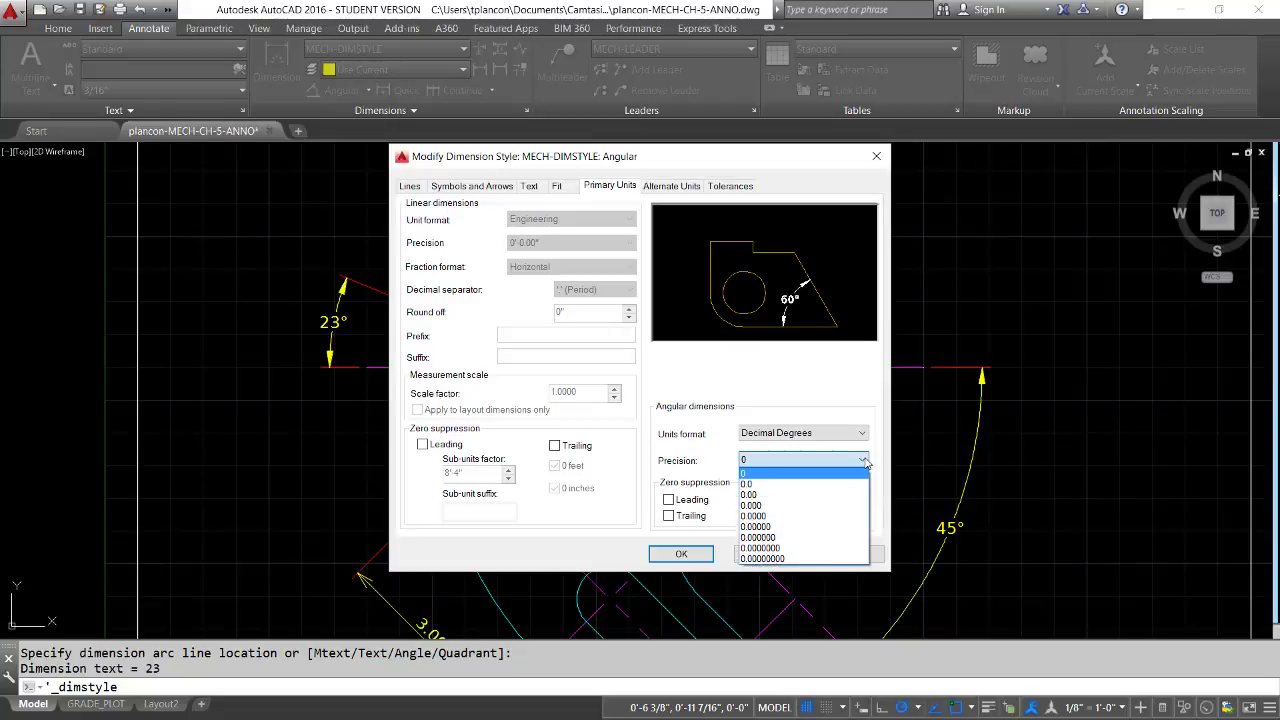
left_click(748, 485)
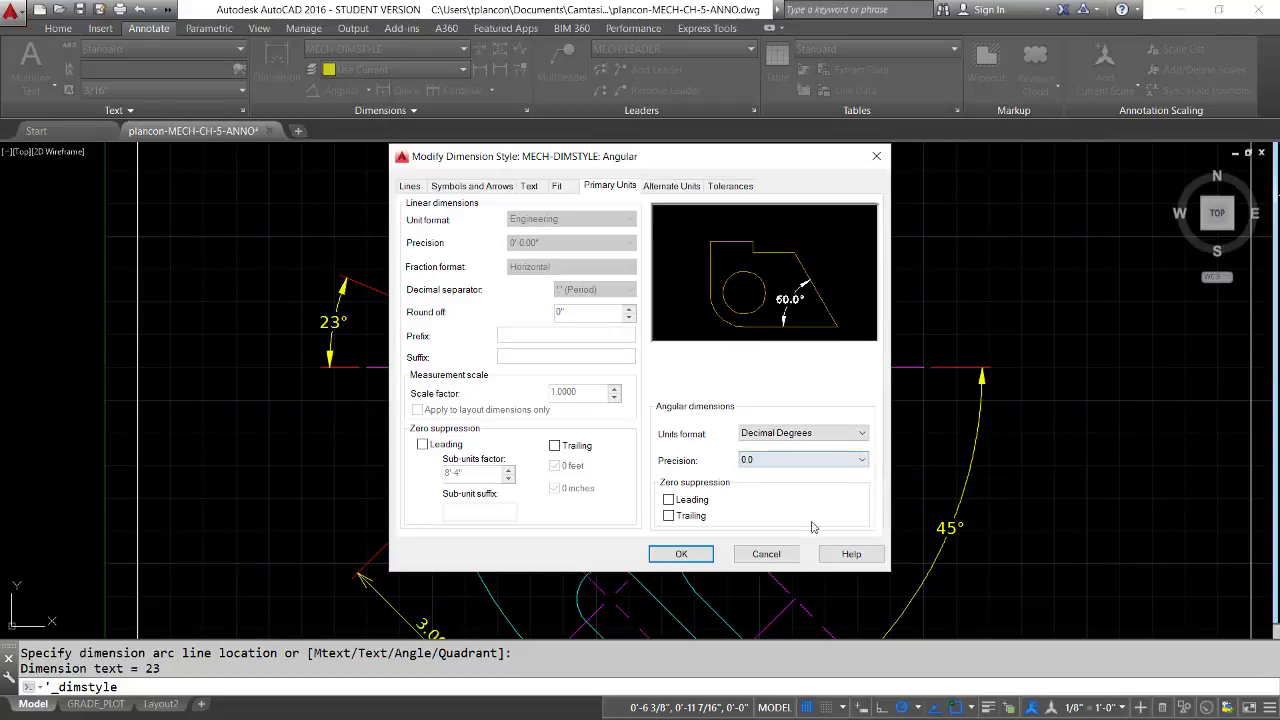
left_click(681, 554)
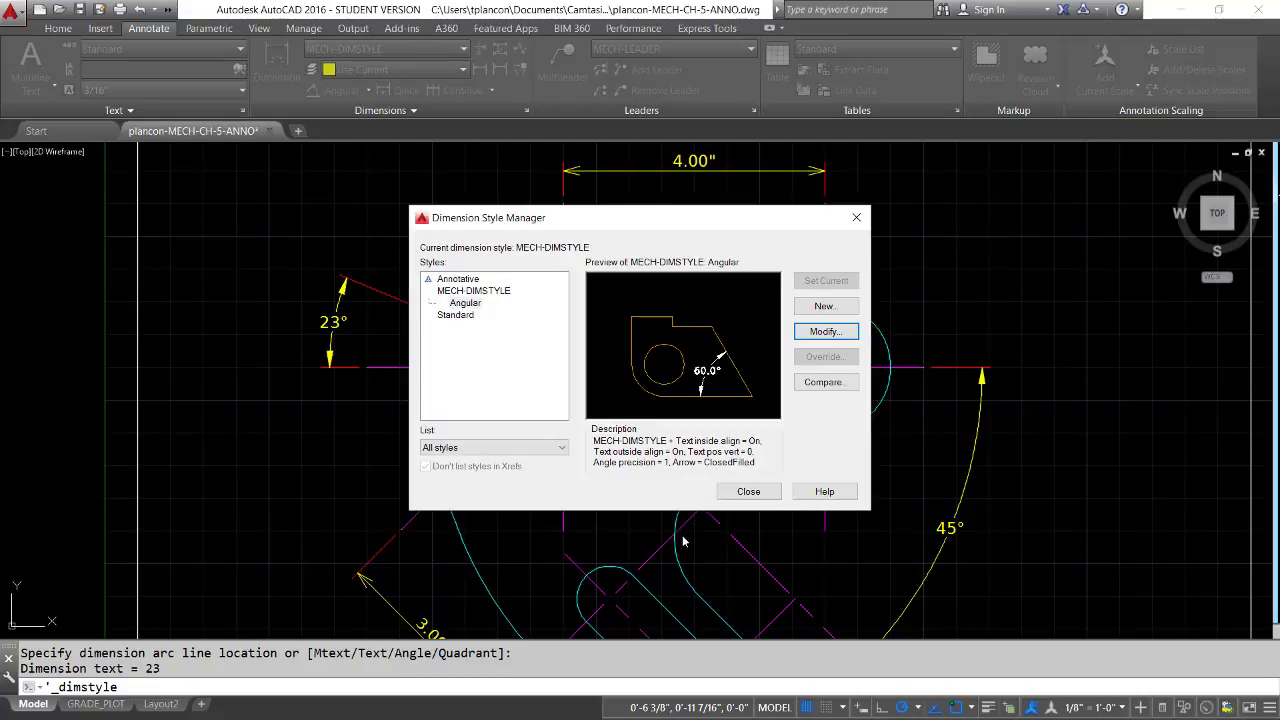
left_click(748, 491)
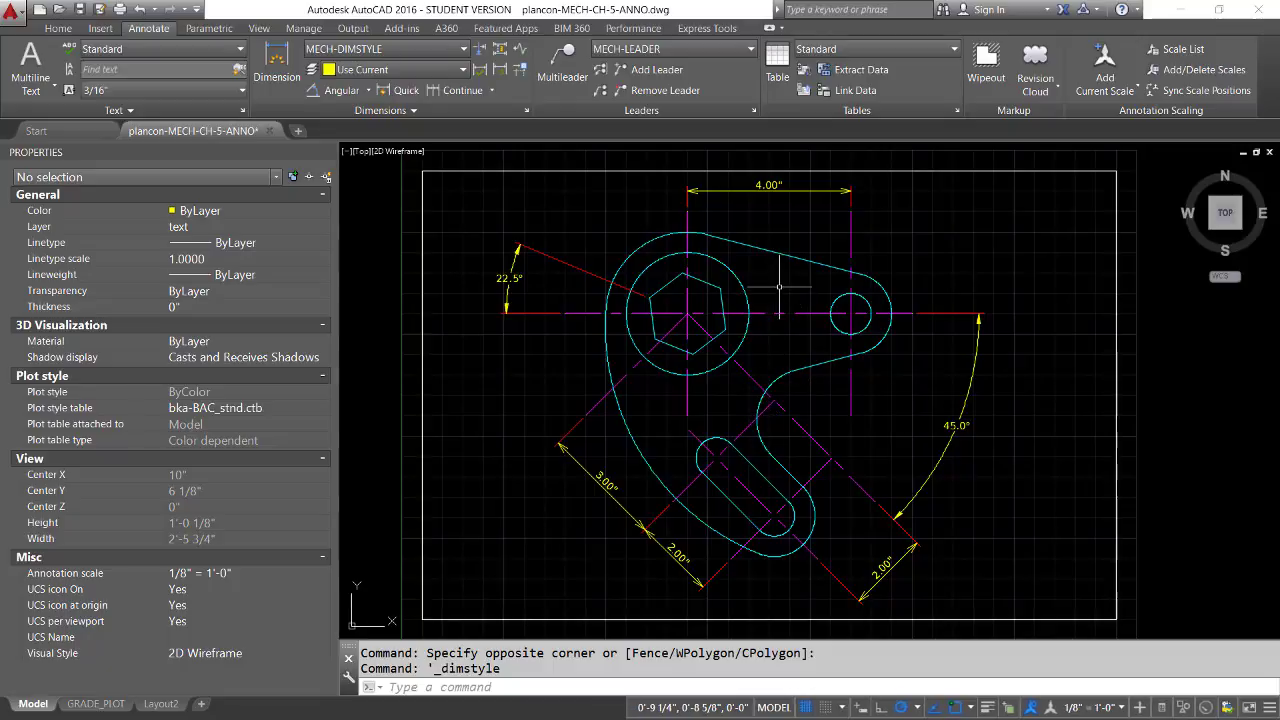
Add a diameter dimension to the large circle around the hexagon, placing its text just outside the circle's upper-right edge
left_click(275, 65)
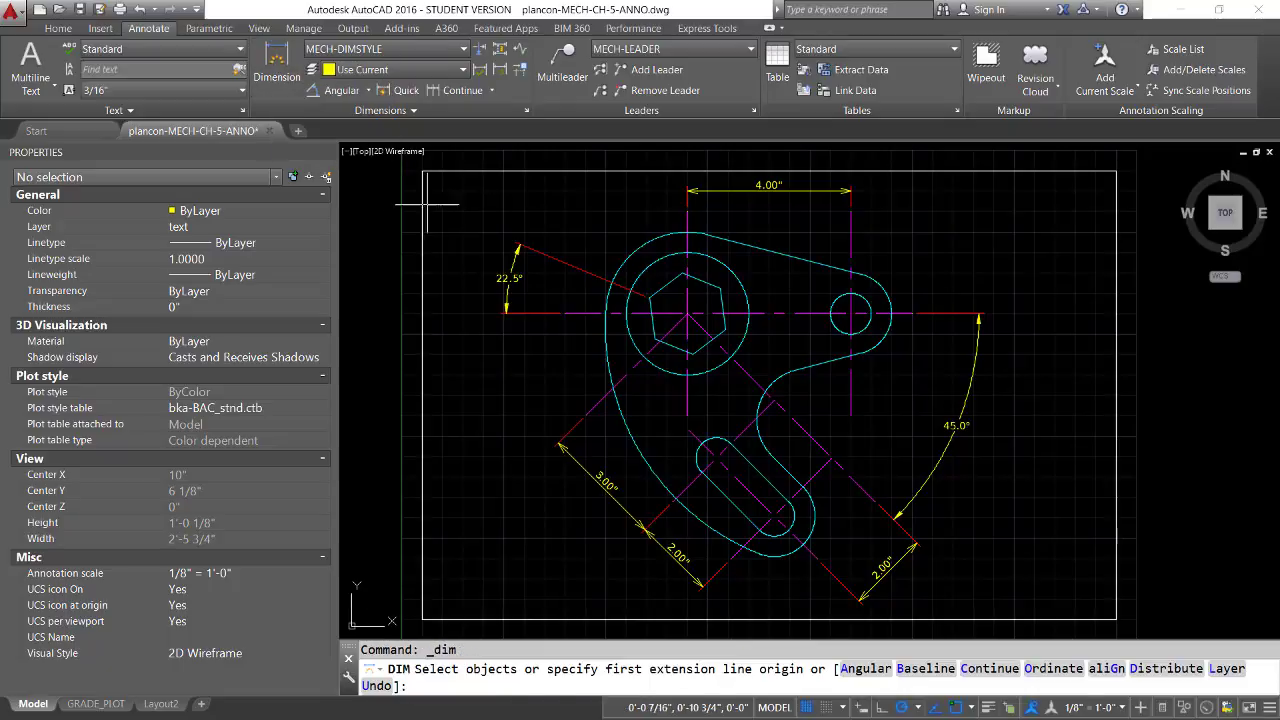
mouse_move(746, 288)
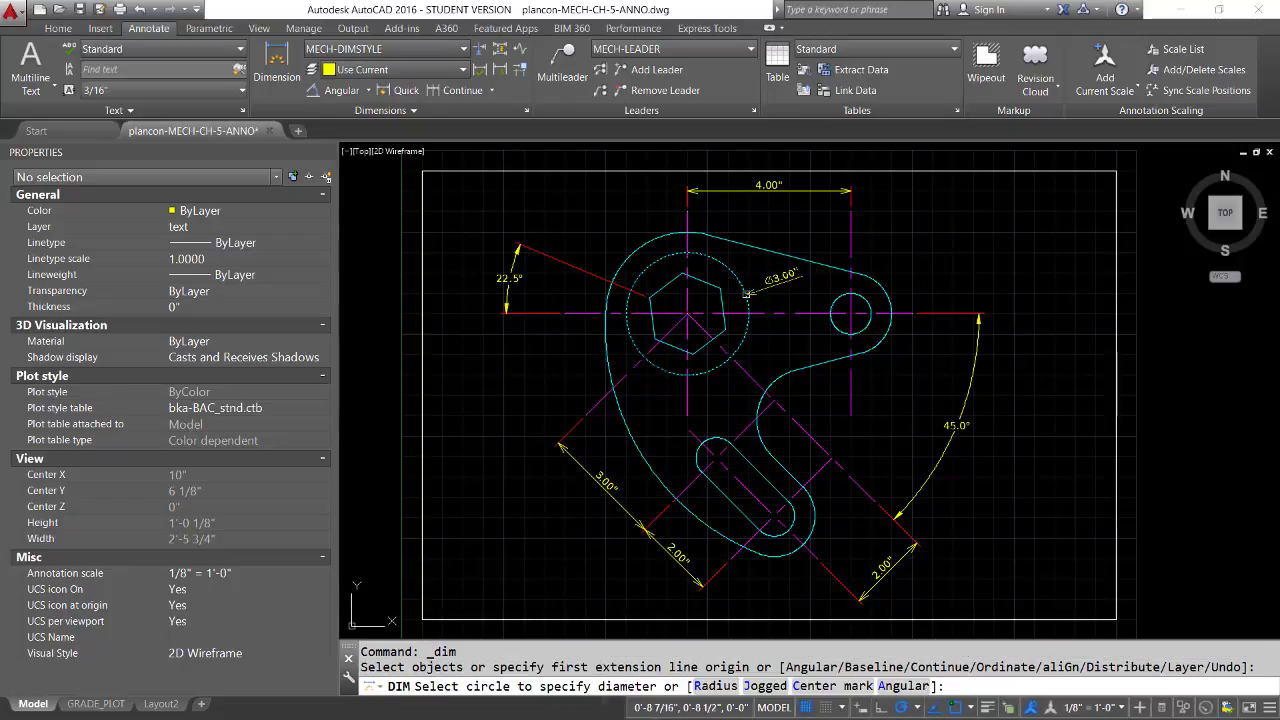
left_click(747, 292)
left_click(765, 288)
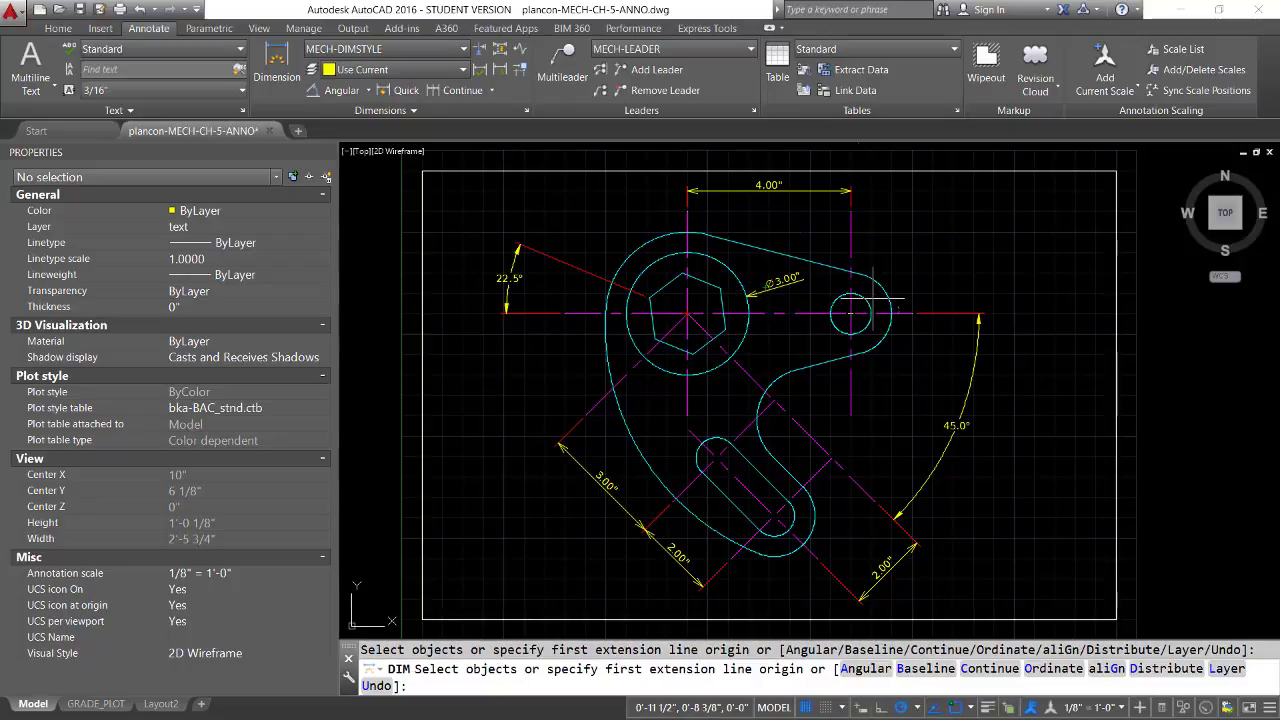
Add a diameter dimension to the small hole, placing its text toward the upper right, and end the dimension command
left_click(870, 299)
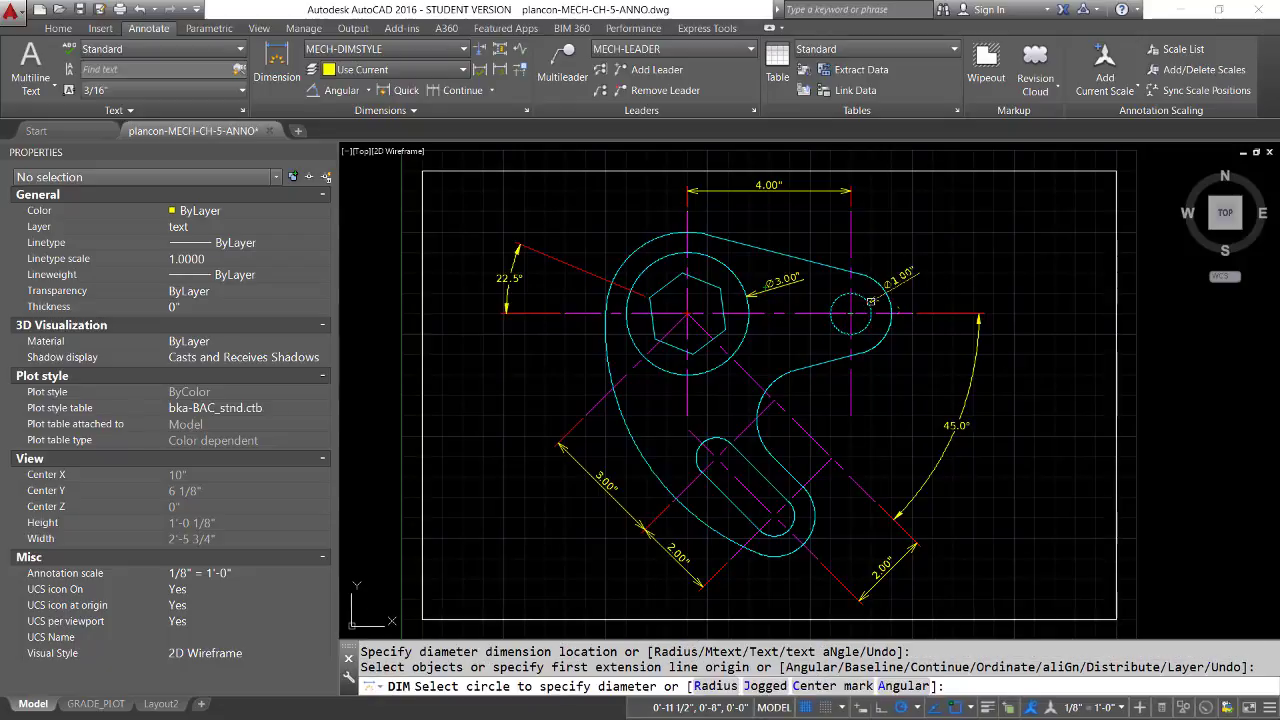
left_click(870, 300)
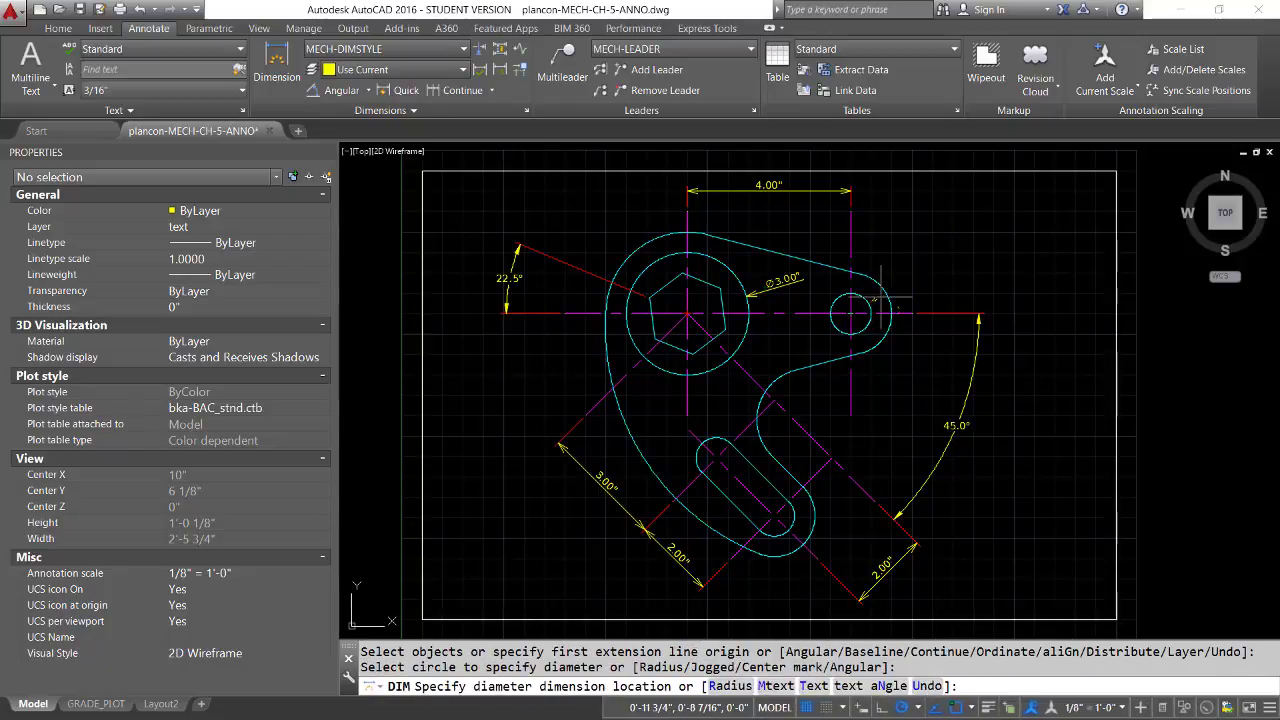
left_click(884, 296)
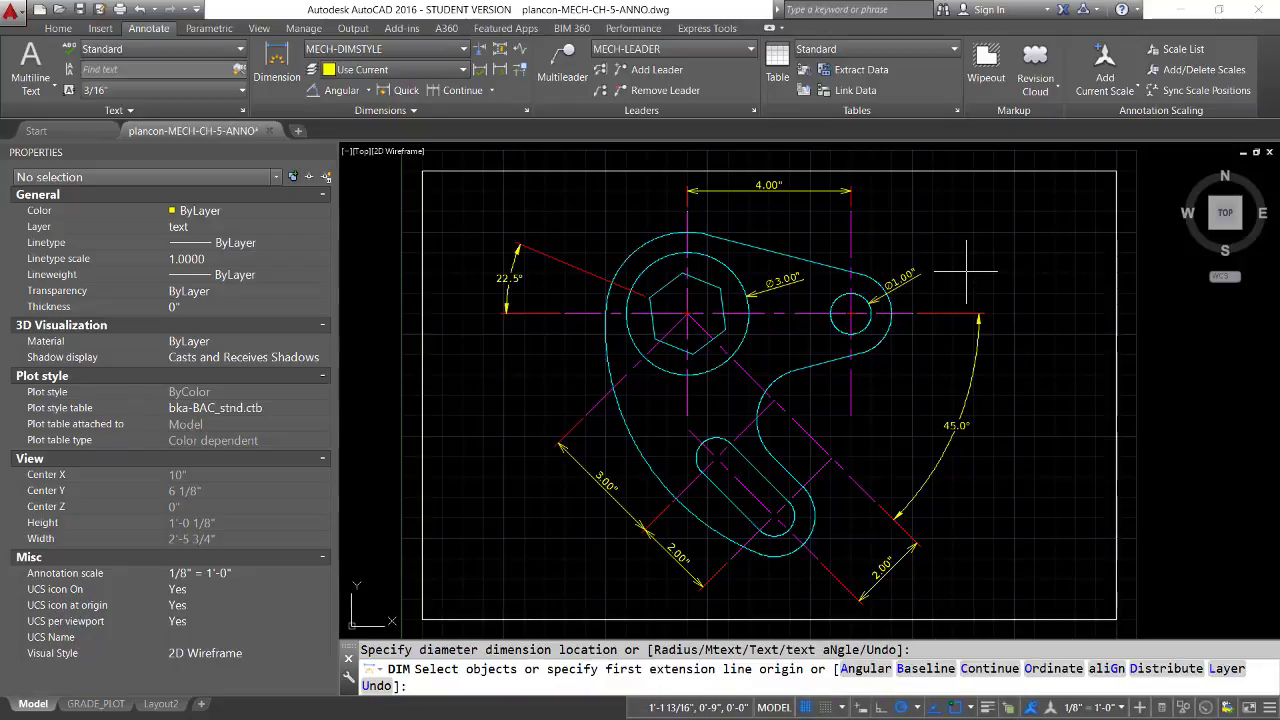
key("Return")
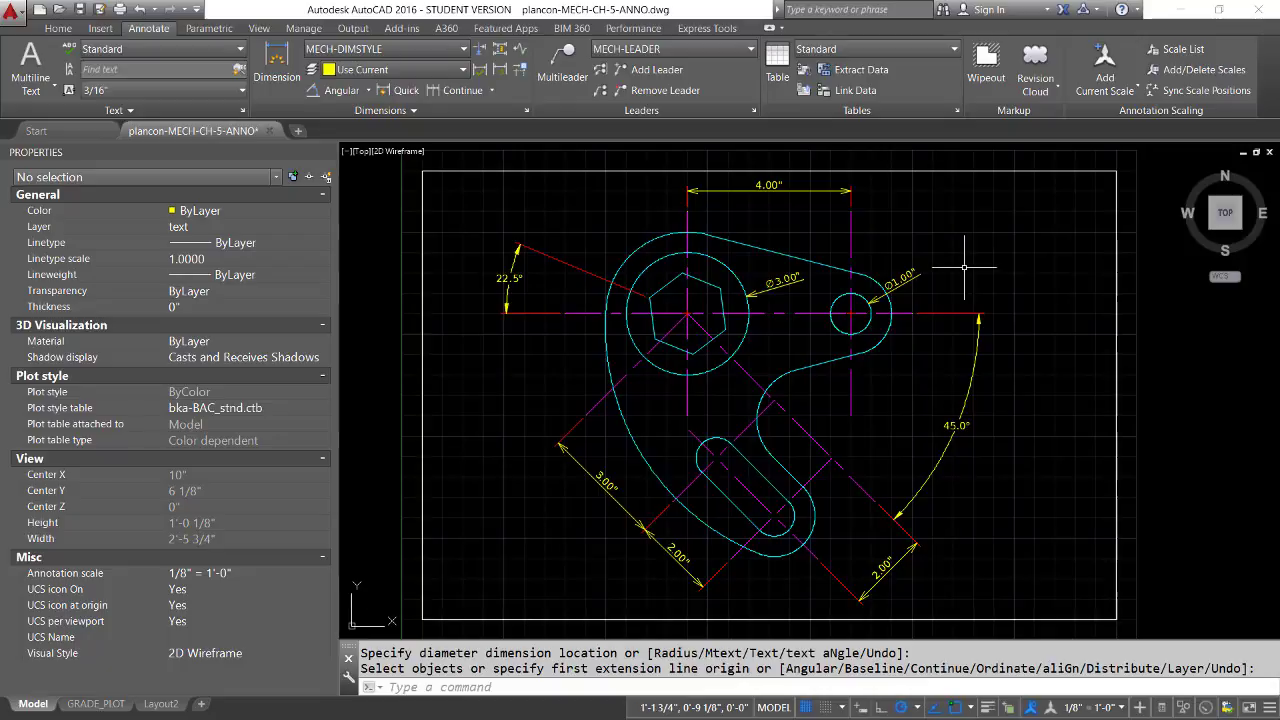
Create a substyle of MECH-DIMSTYLE that applies only to diameter dimensions
scroll(850, 338, "up", 1)
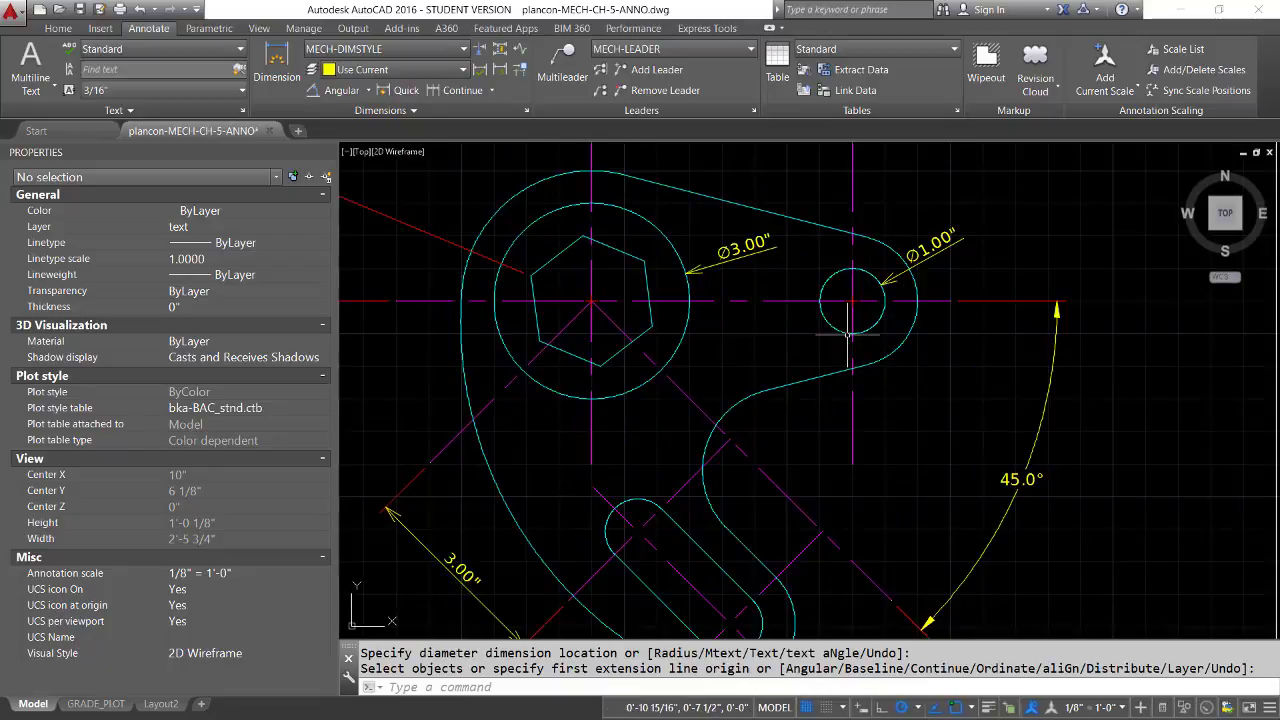
middle_click_drag(851, 340, 815, 370)
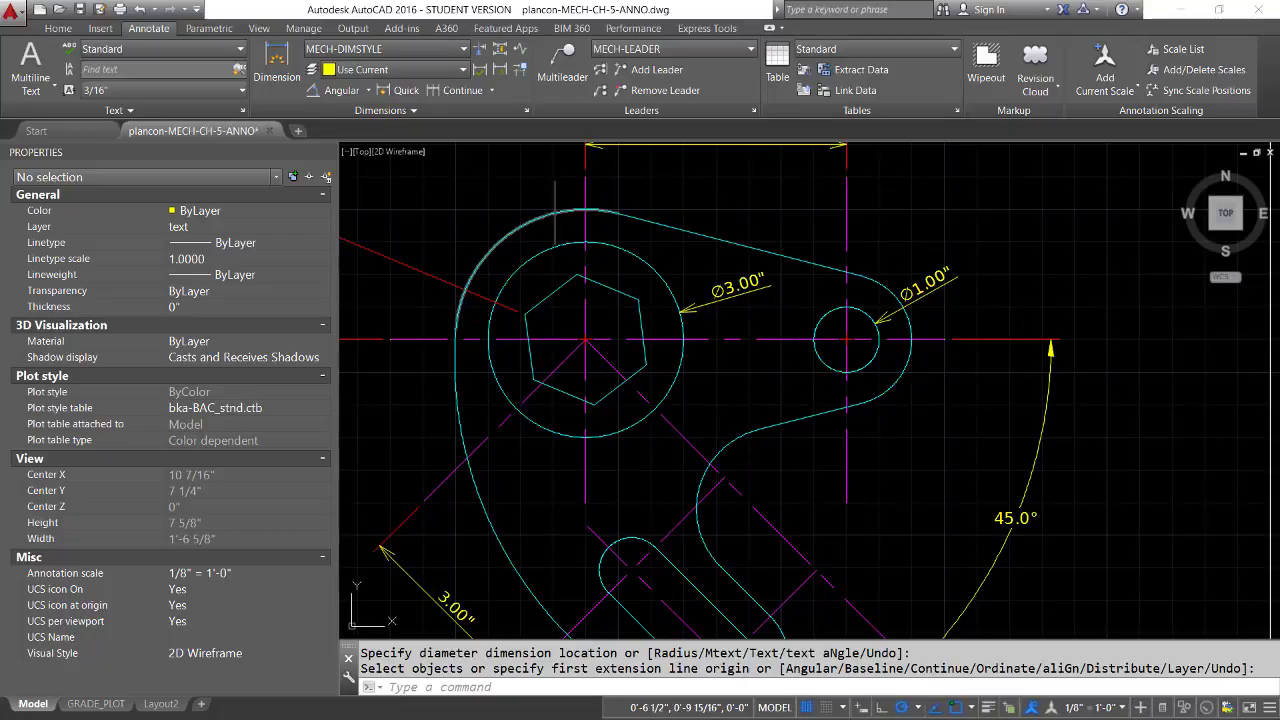
left_click(526, 110)
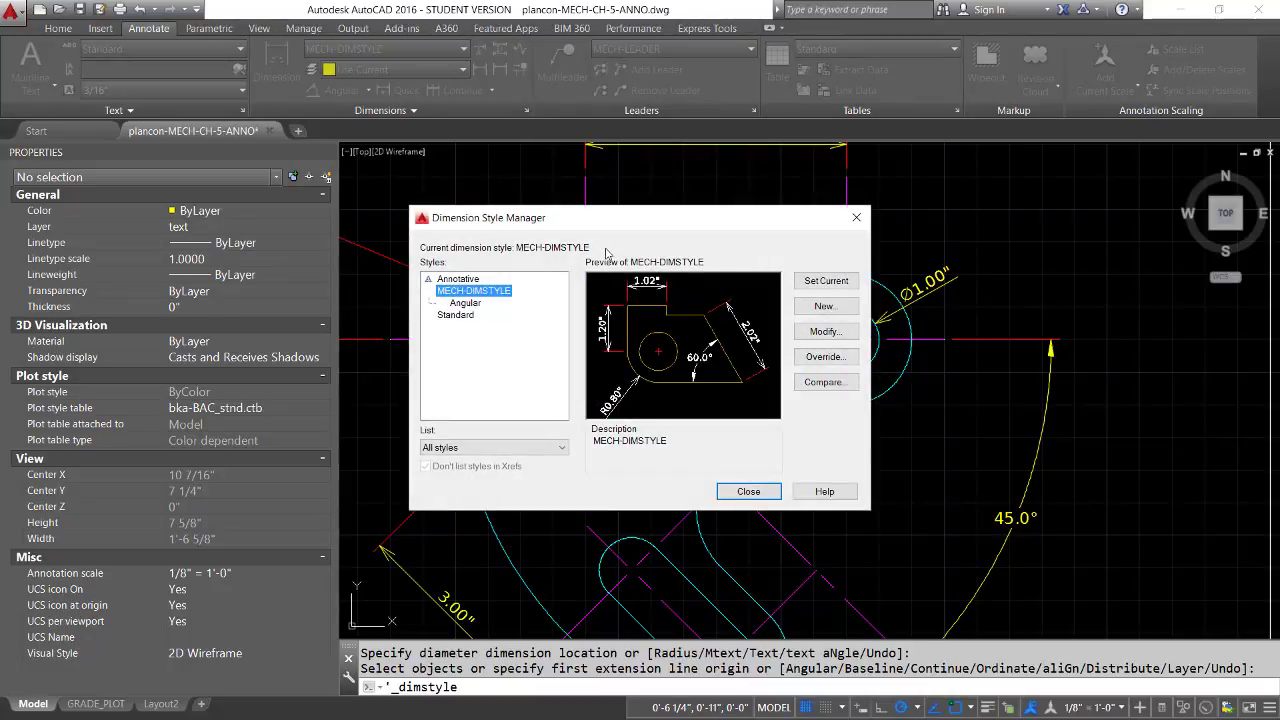
left_click(825, 306)
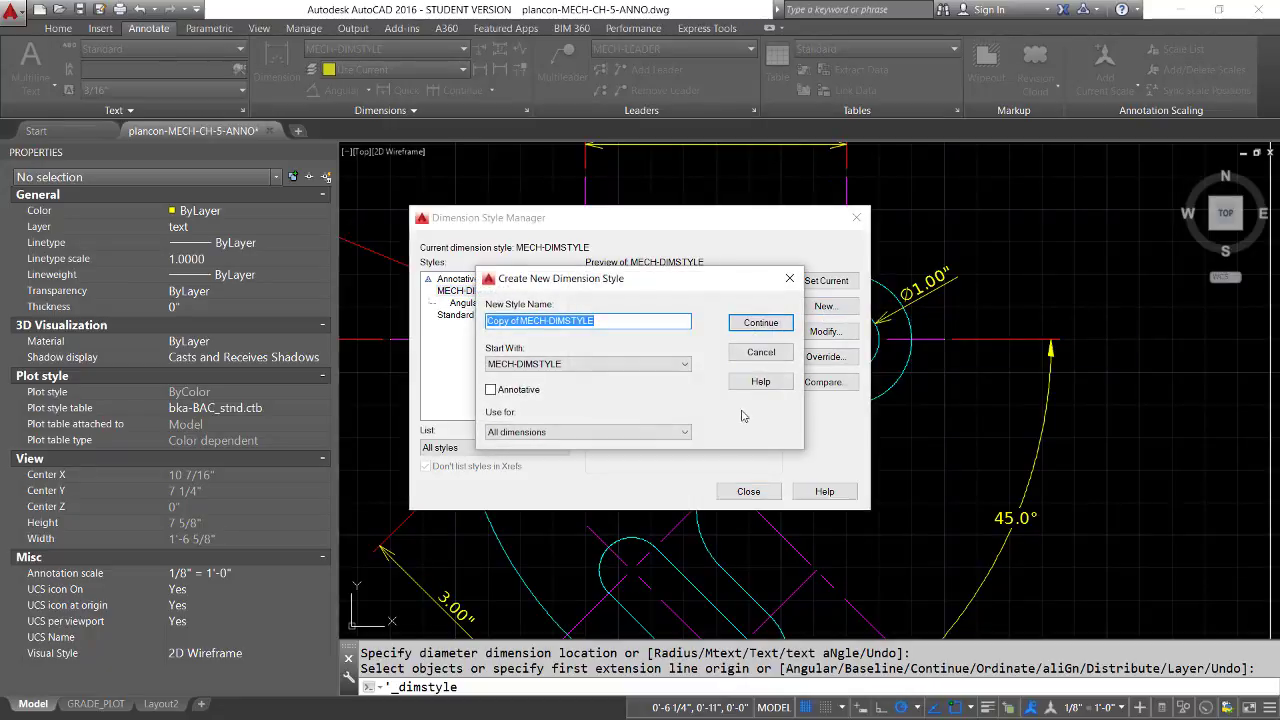
left_click(611, 432)
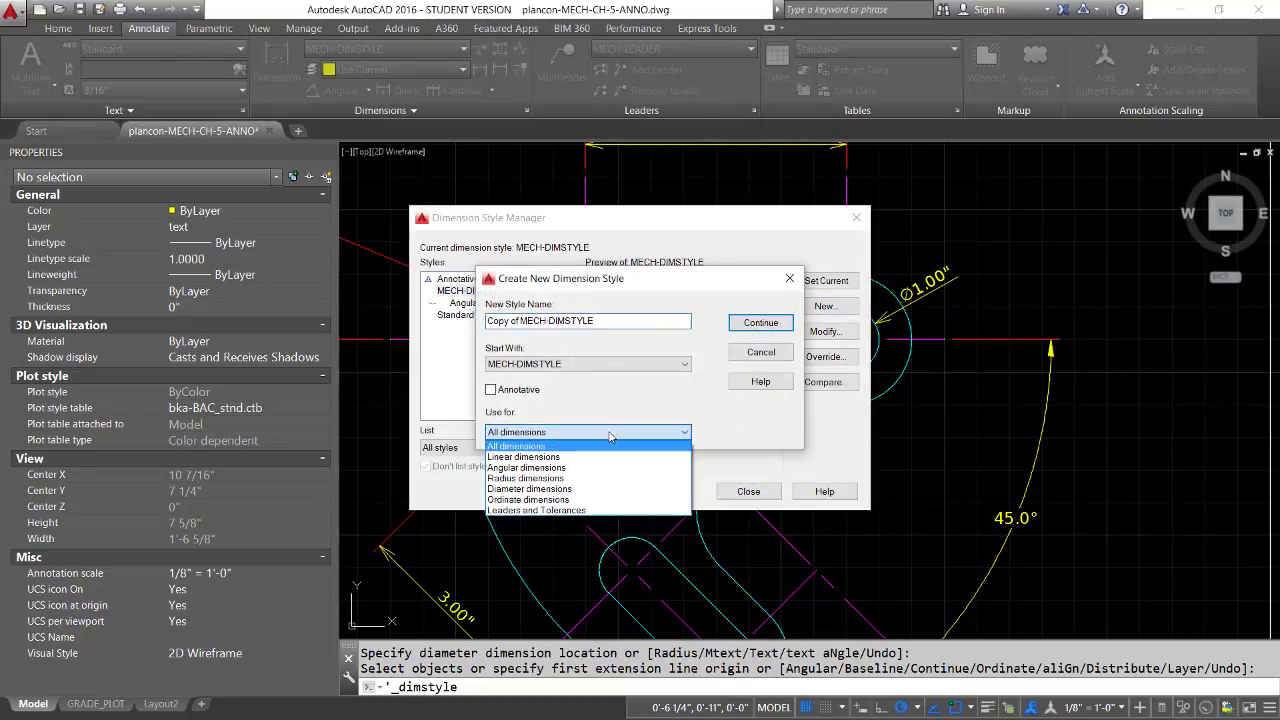
left_click(554, 489)
left_click(763, 326)
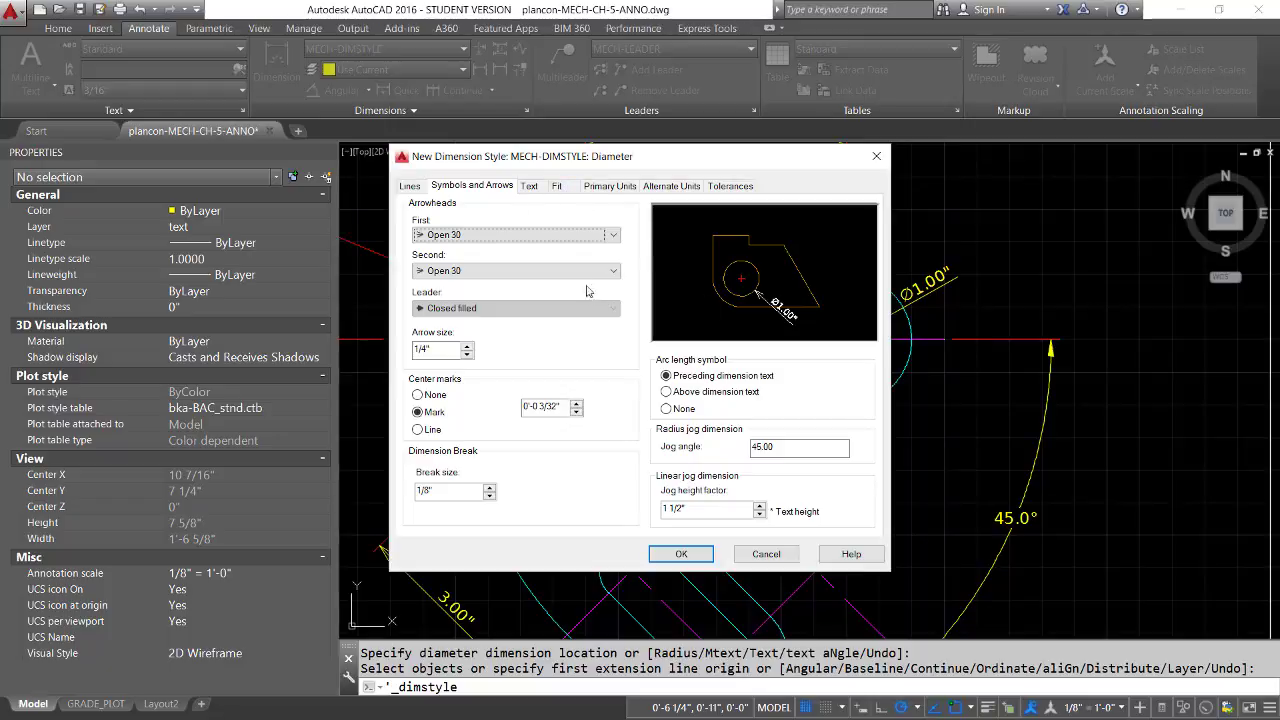
Set the diameter substyle's arrowheads to Closed filled with an arrow size of 3/16"
left_click(616, 236)
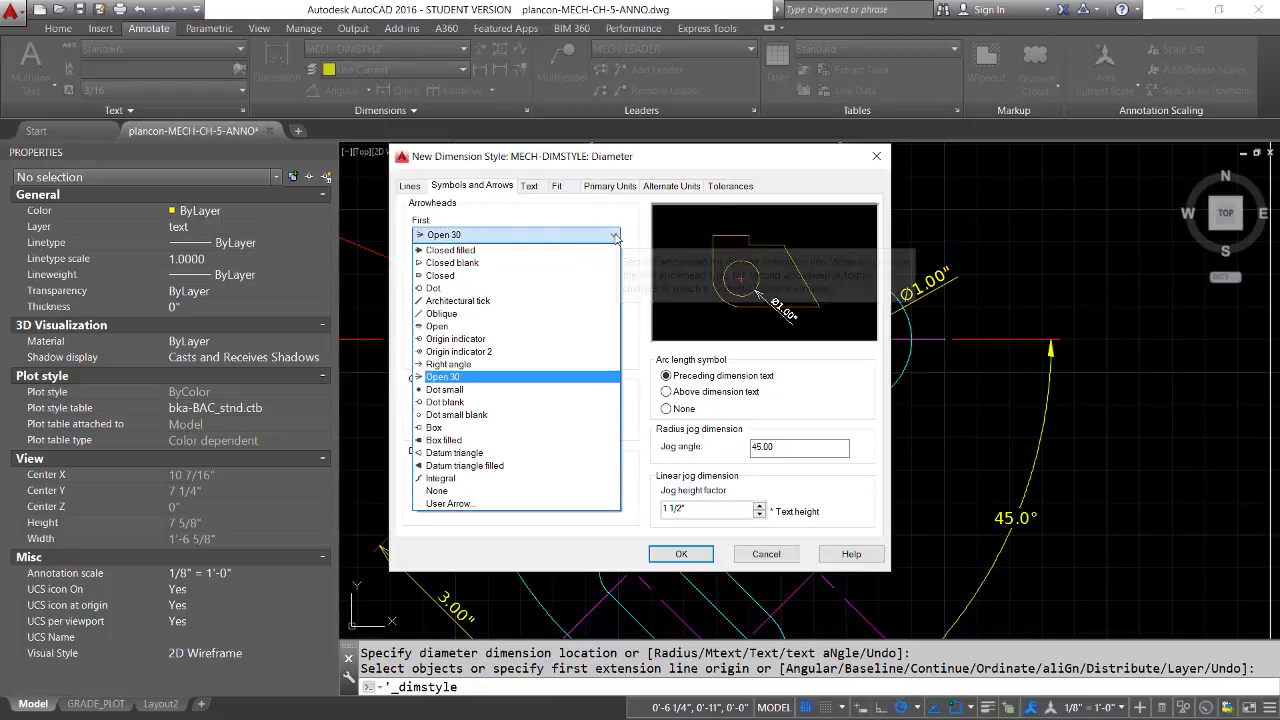
left_click(452, 251)
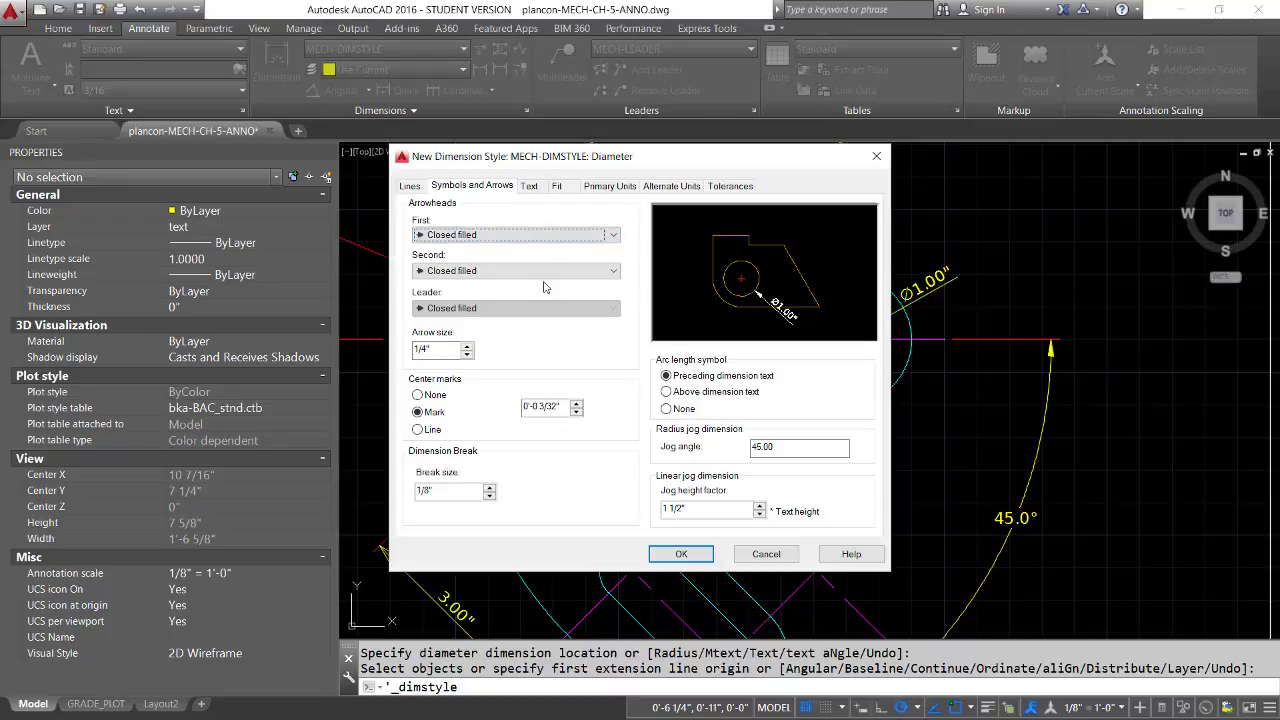
left_click(466, 355)
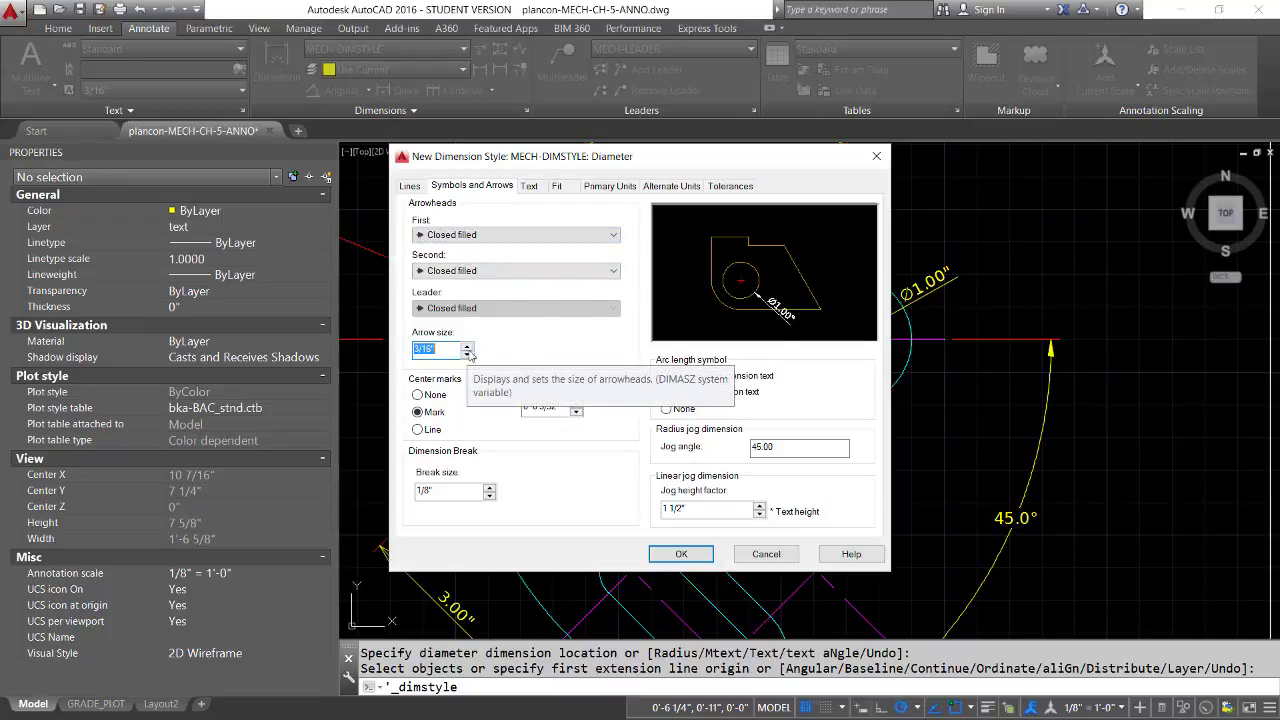
Set the diameter substyle's text to Centered vertical placement with Horizontal alignment, then save the substyle and close the style manager
left_click(530, 187)
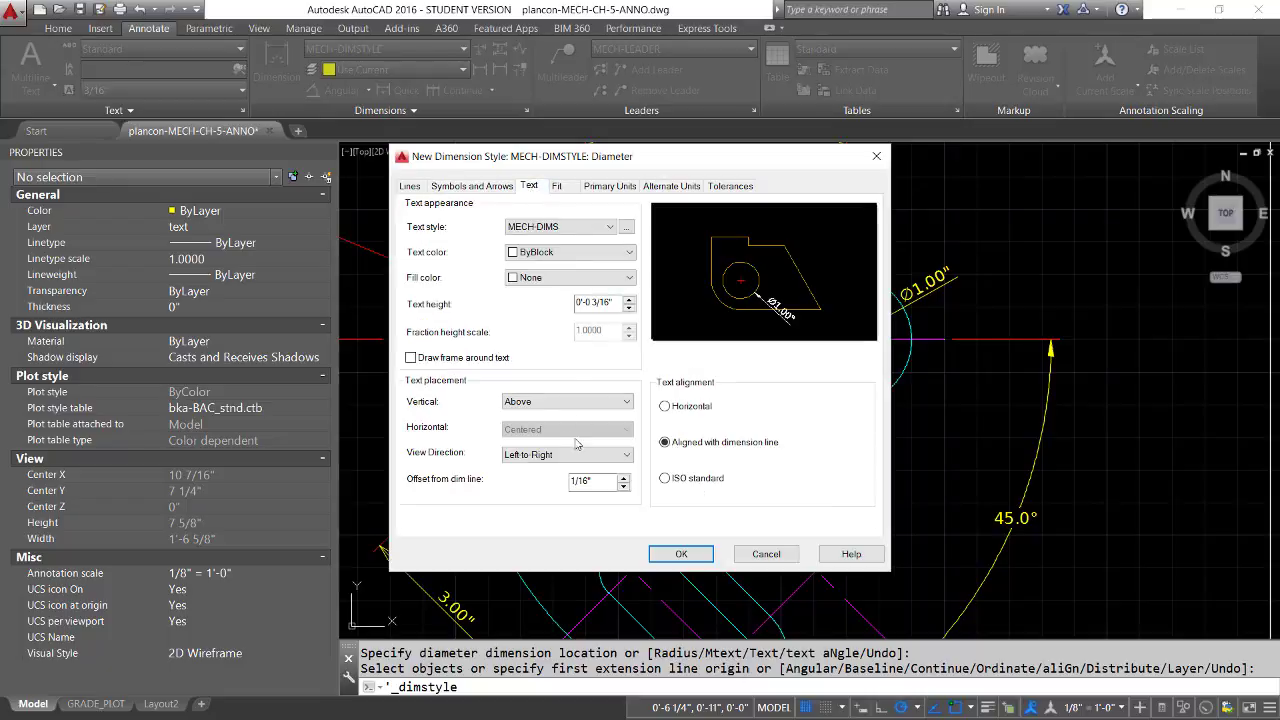
left_click(628, 402)
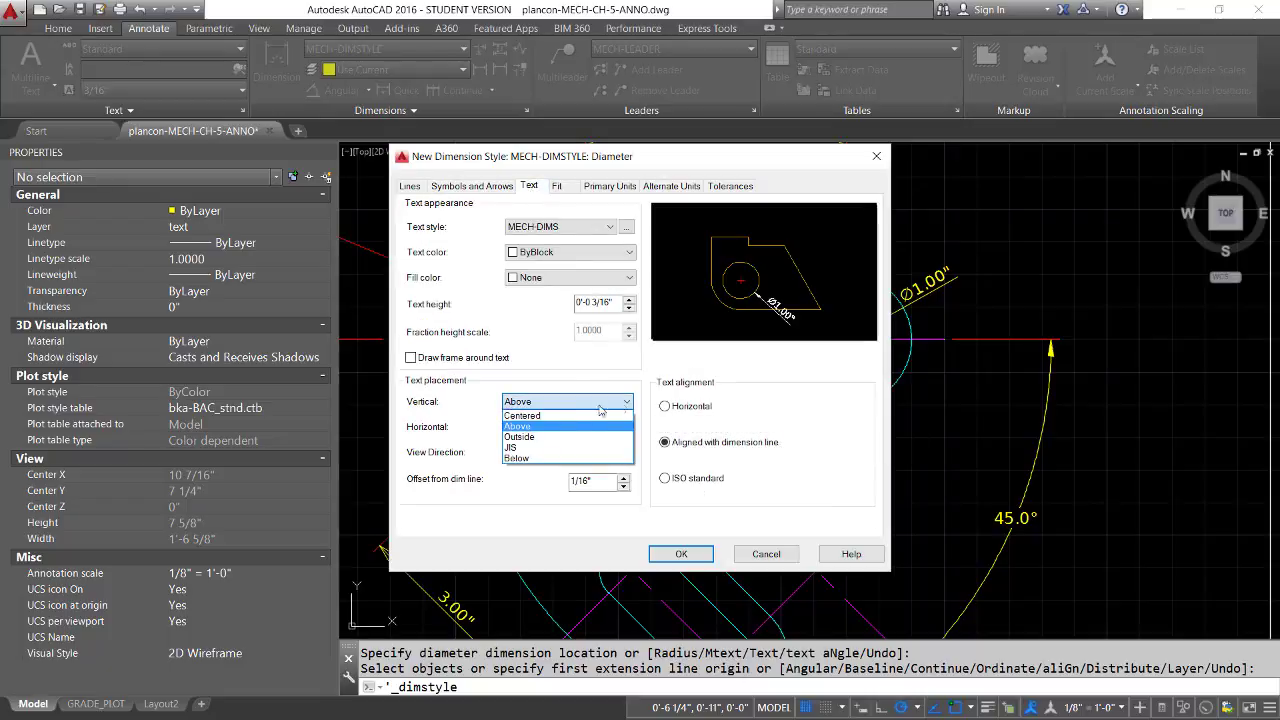
left_click(557, 418)
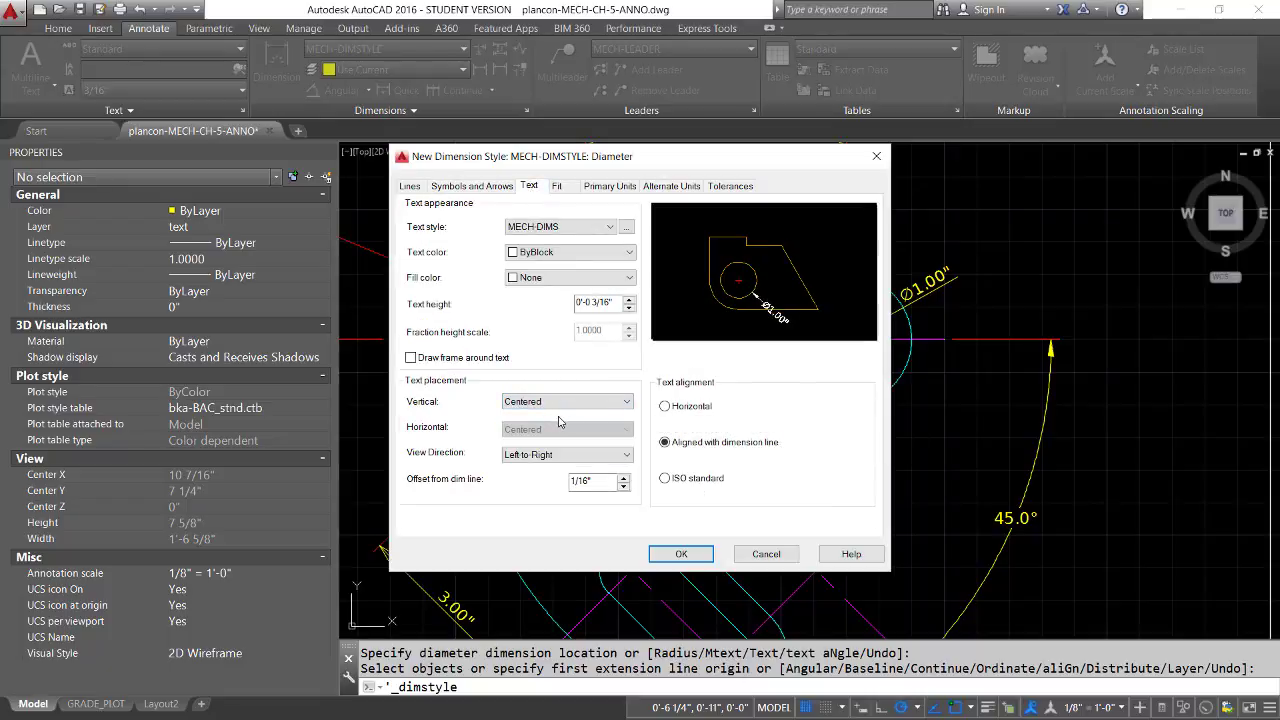
left_click(665, 407)
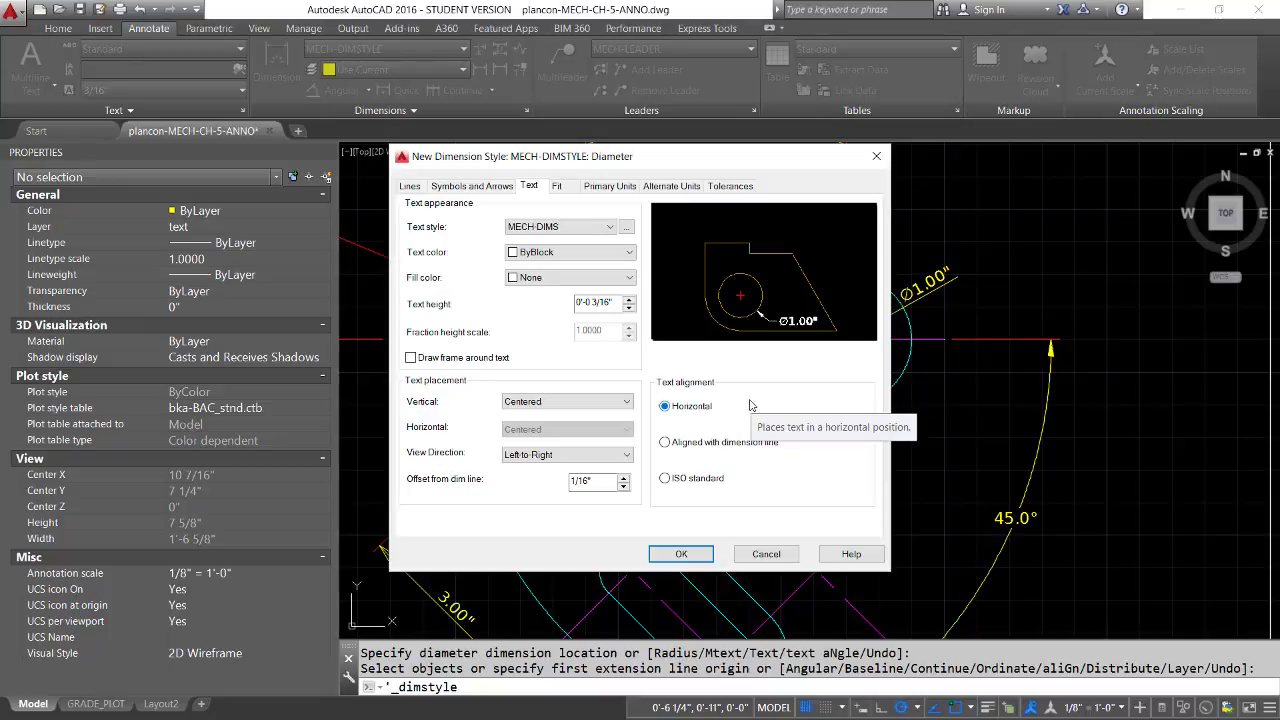
left_click(681, 555)
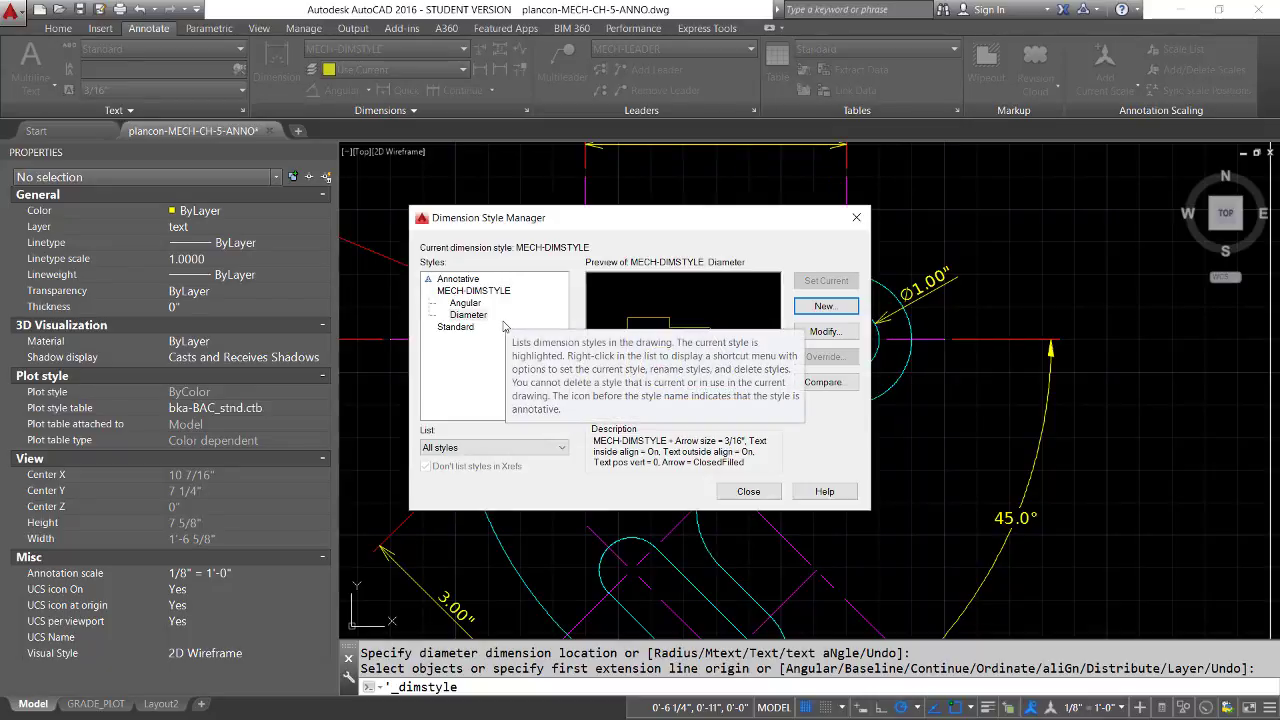
left_click(748, 491)
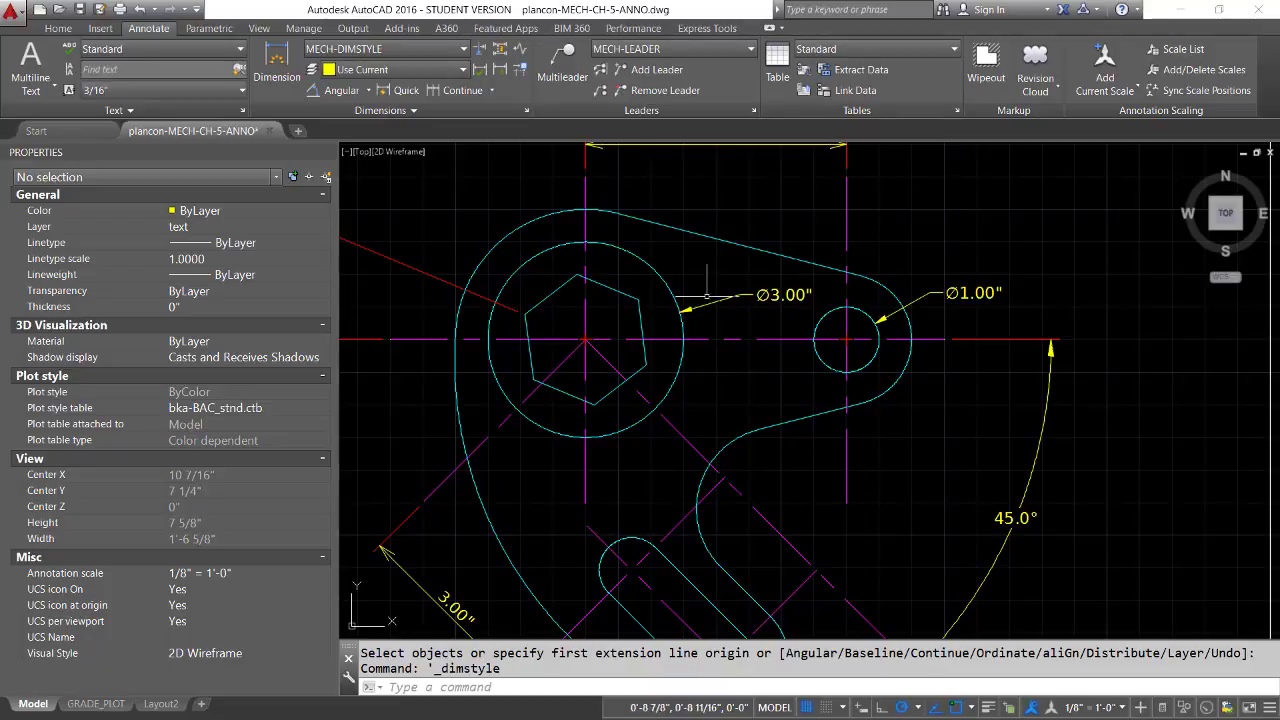
Modify the diameter substyle of MECH-DIMSTYLE to draw the dimension line between the extension lines
left_click(528, 111)
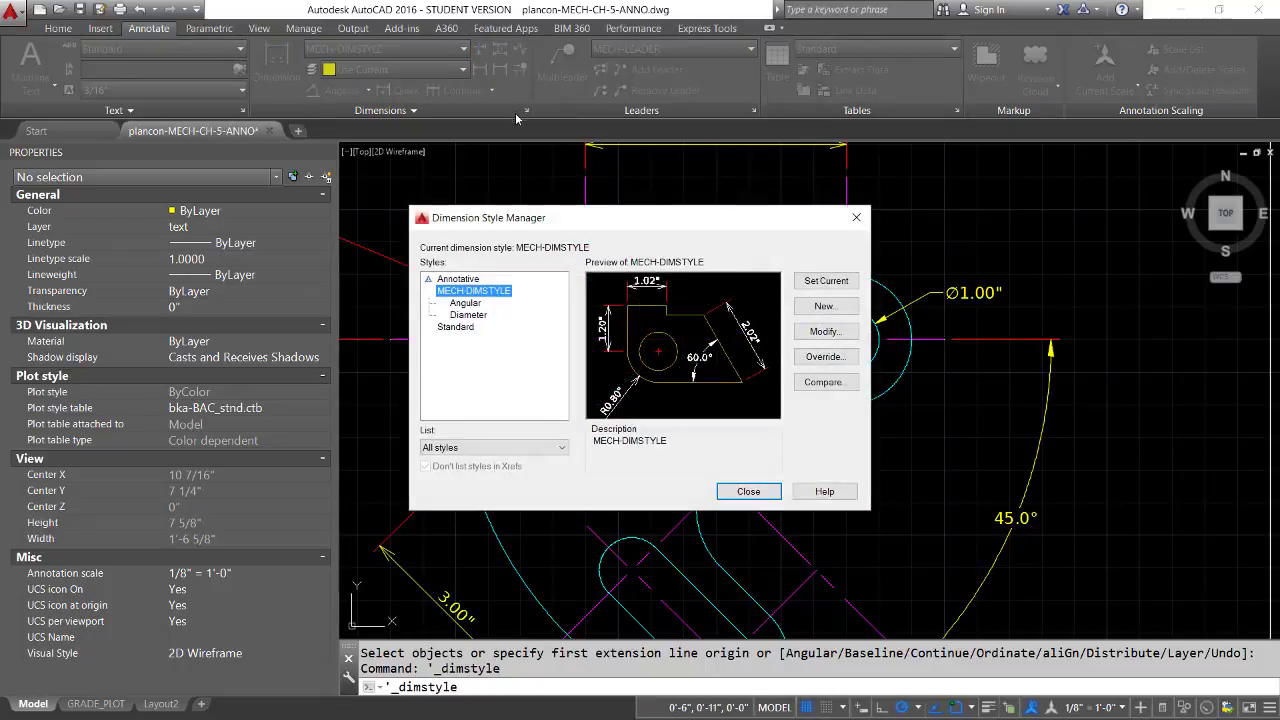
left_click(486, 315)
left_click(826, 331)
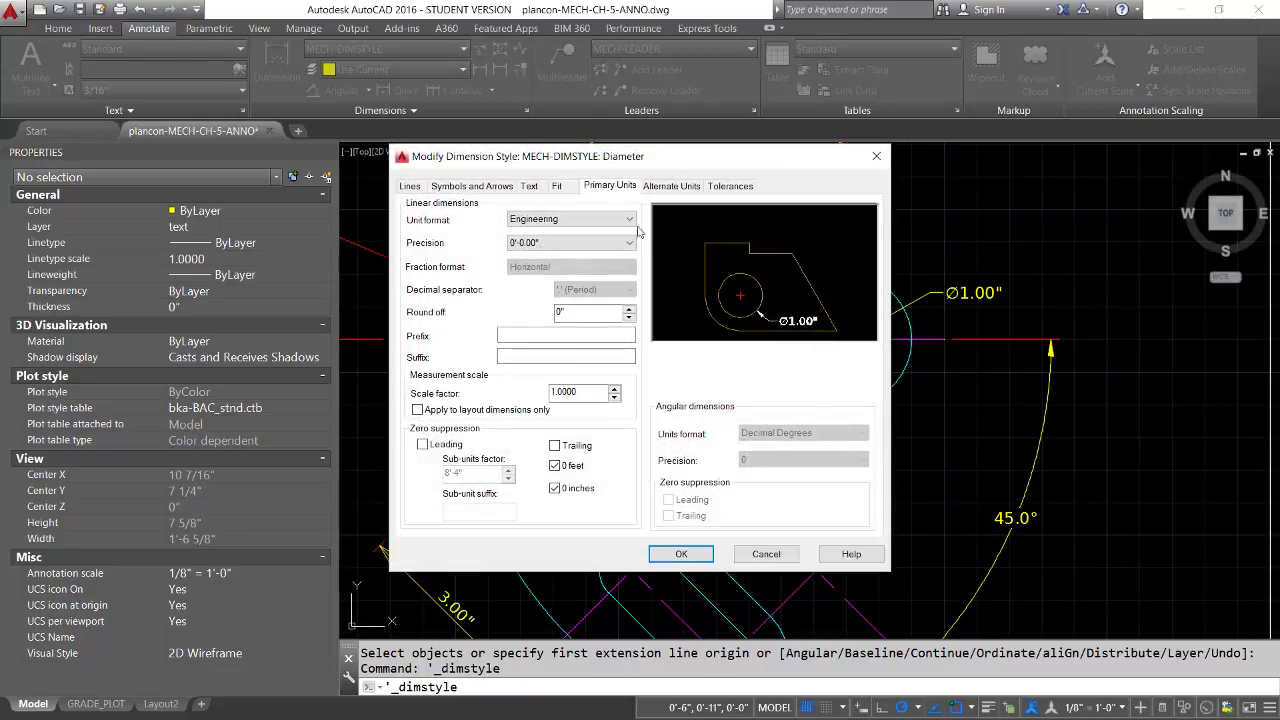
left_click(557, 186)
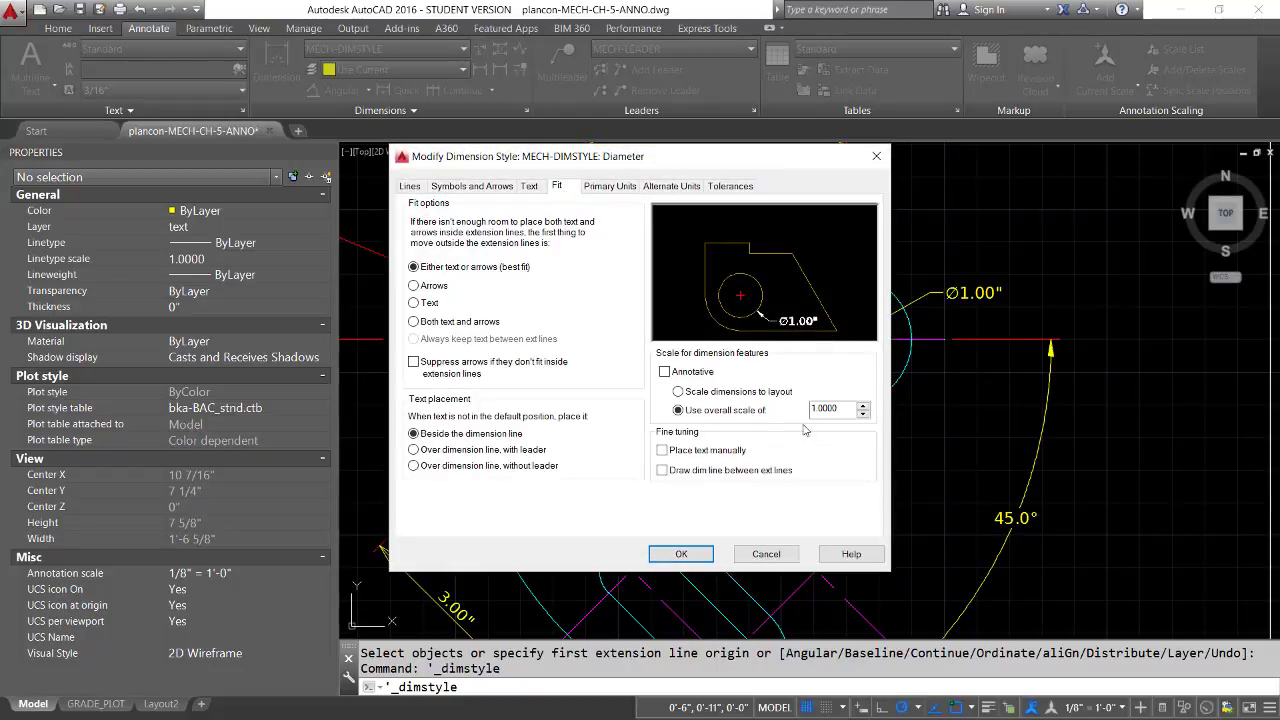
left_click(662, 471)
left_click(688, 558)
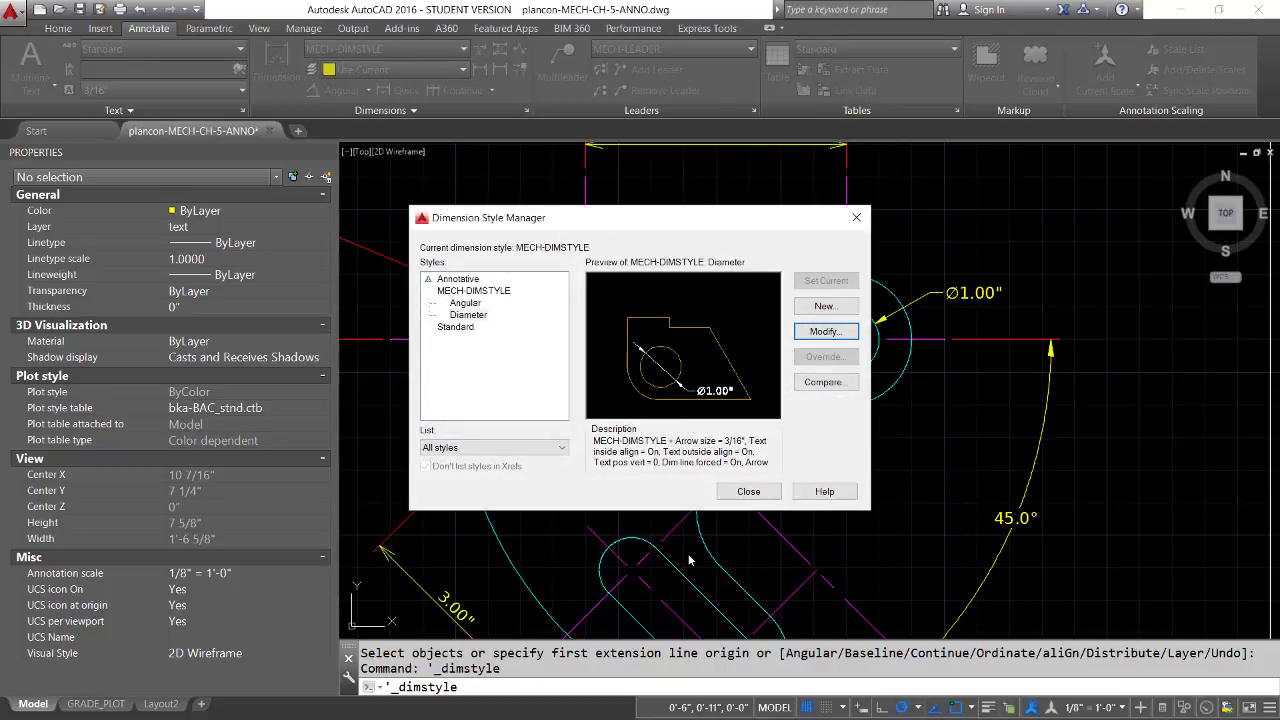
left_click(748, 495)
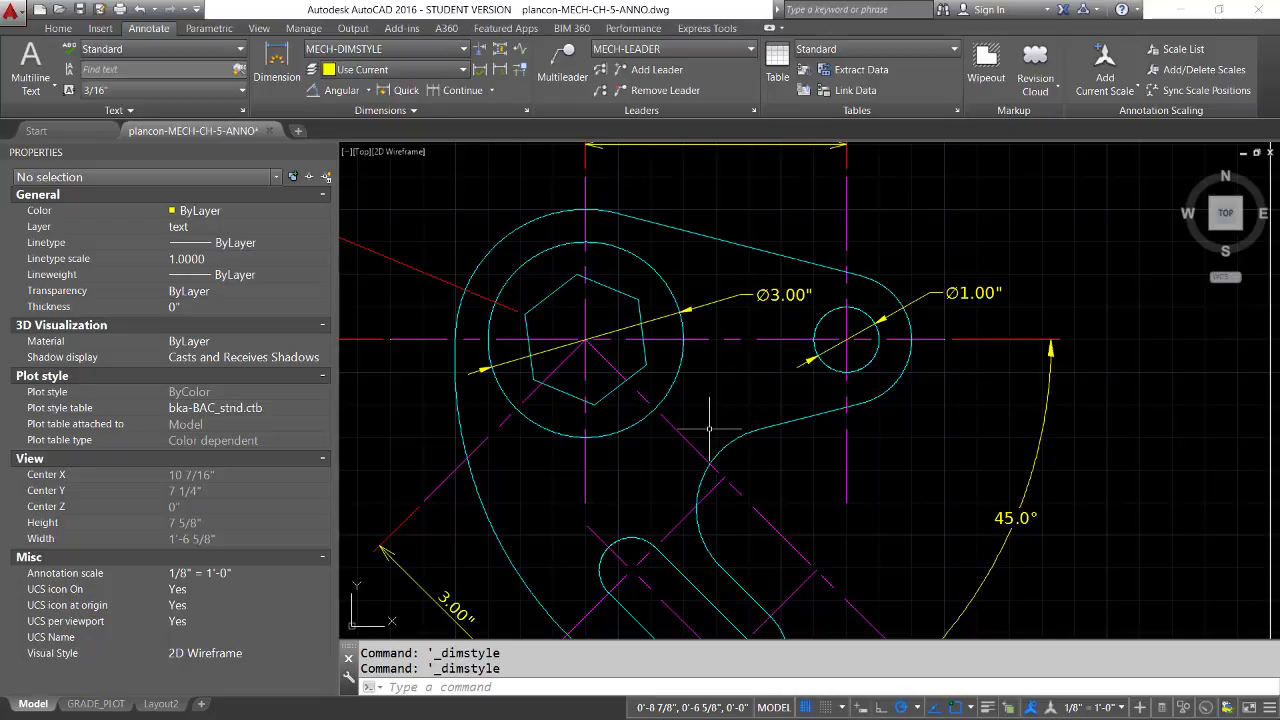
Close the Properties palette and add a radius dimension to the outer arc around the small hole, placing its text toward the upper right
left_click(331, 152)
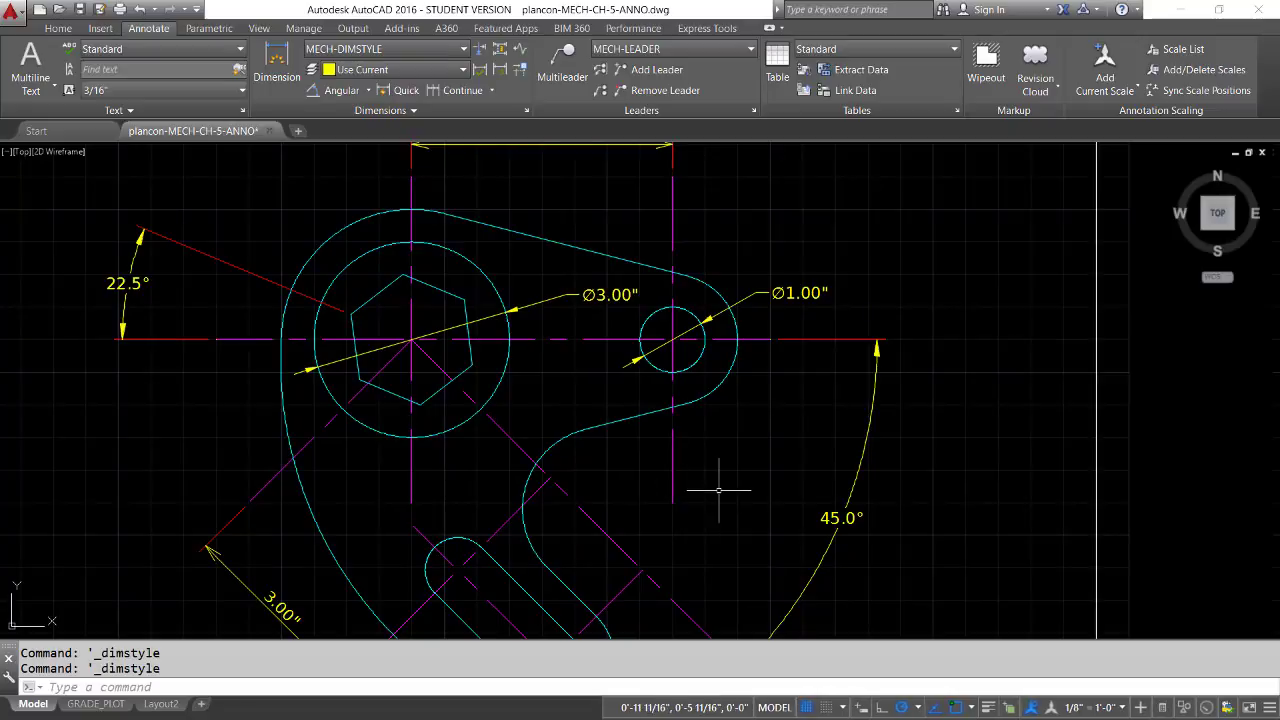
left_click(368, 91)
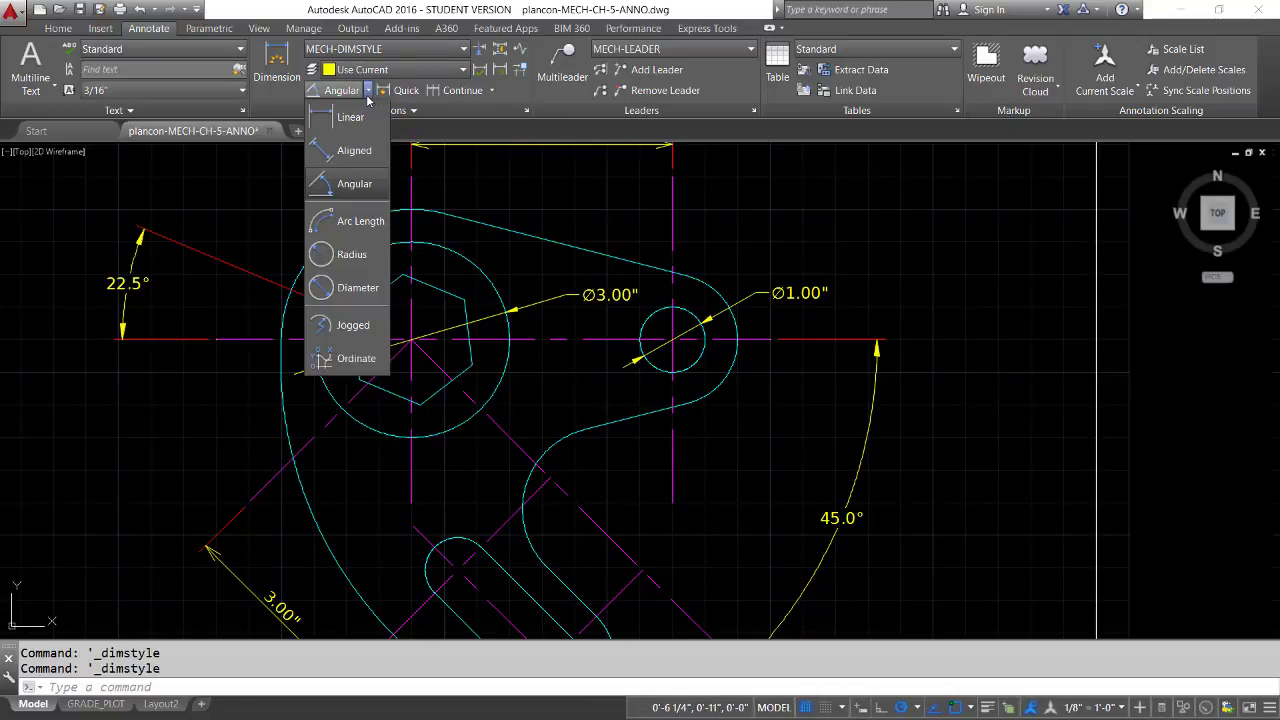
left_click(352, 255)
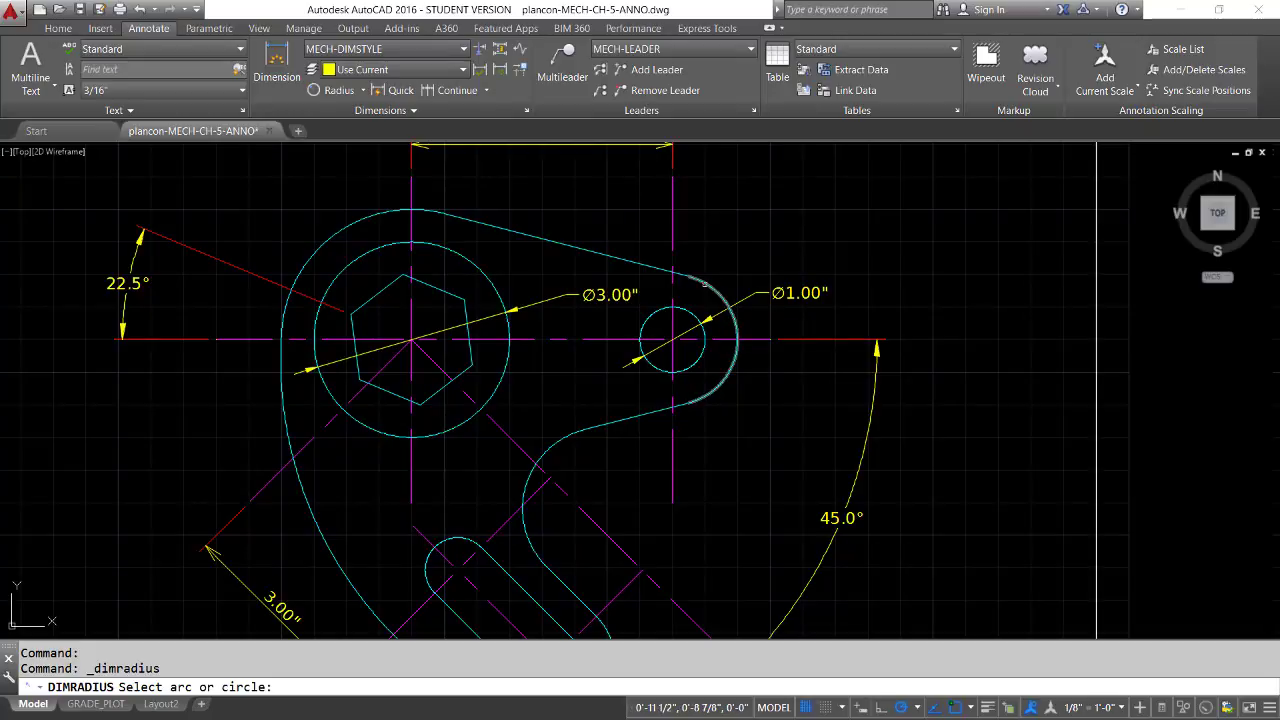
left_click(704, 283)
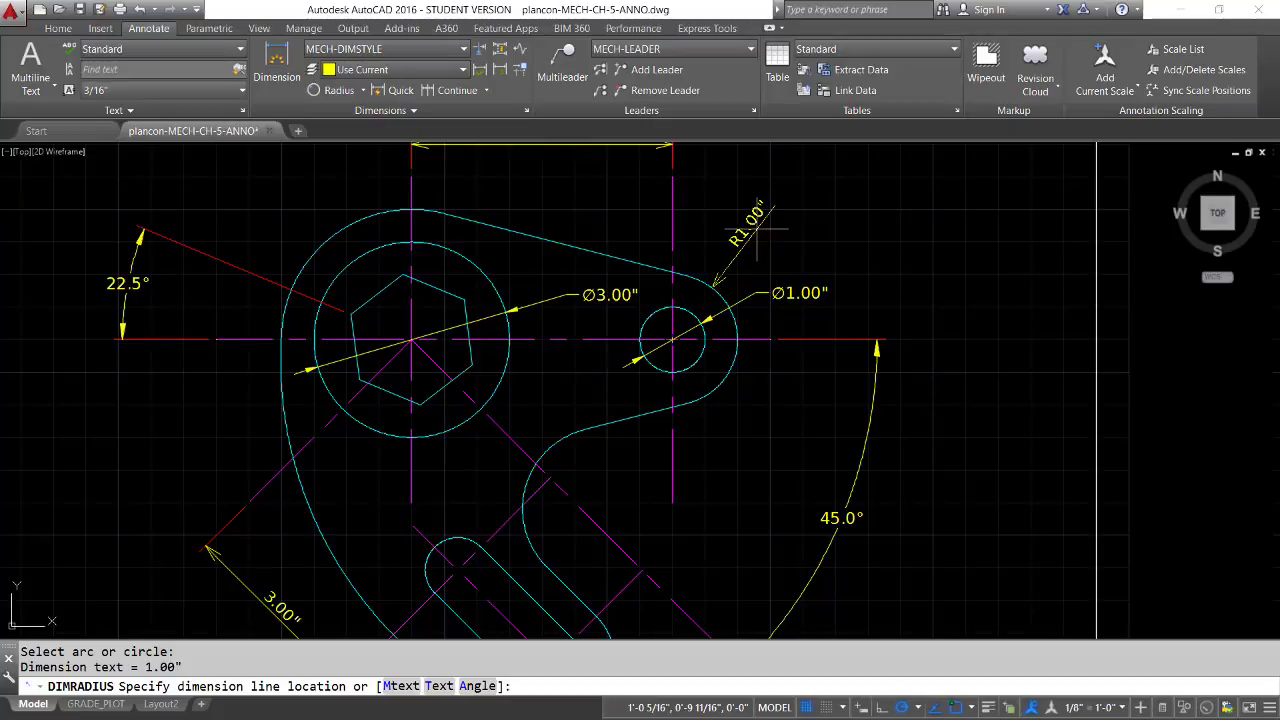
left_click(757, 228)
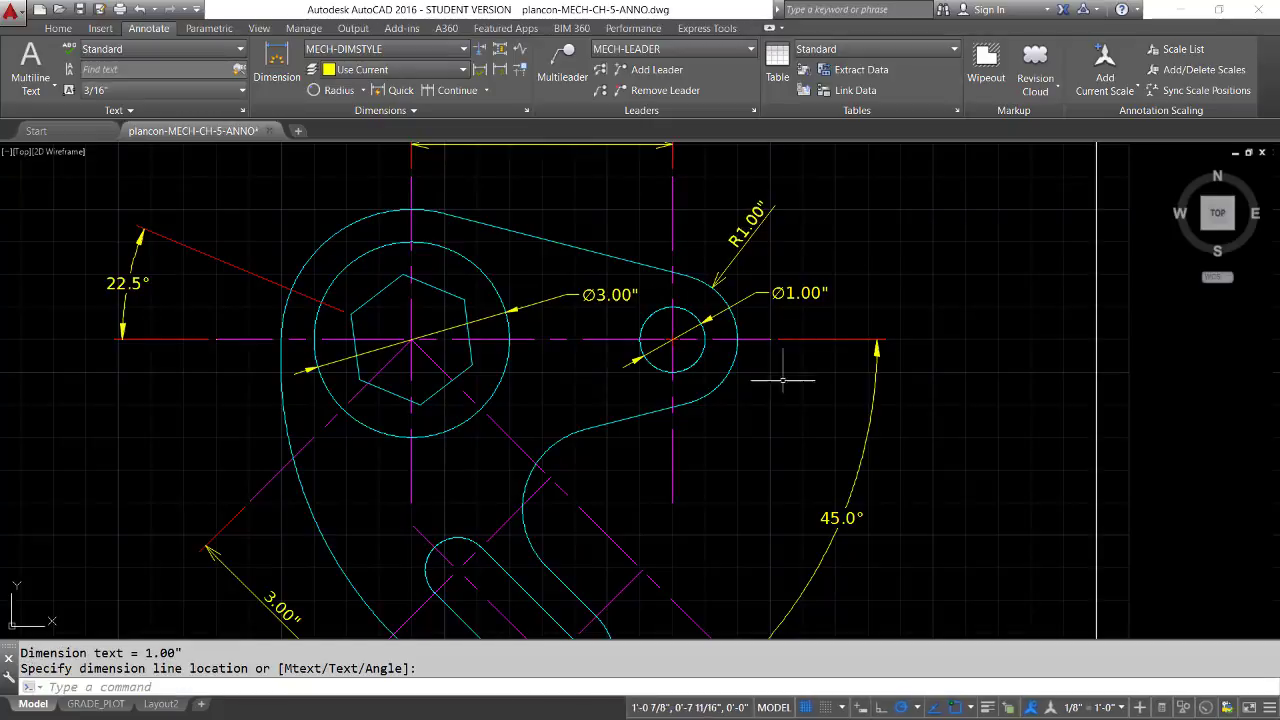
Add a radius dimension to the large outer arc on the part's lower-left side, placing its text just outside the arc
mouse_move(751, 423)
middle_mouse_down()
mouse_move(790, 316)
mouse_move(807, 314)
middle_mouse_up()
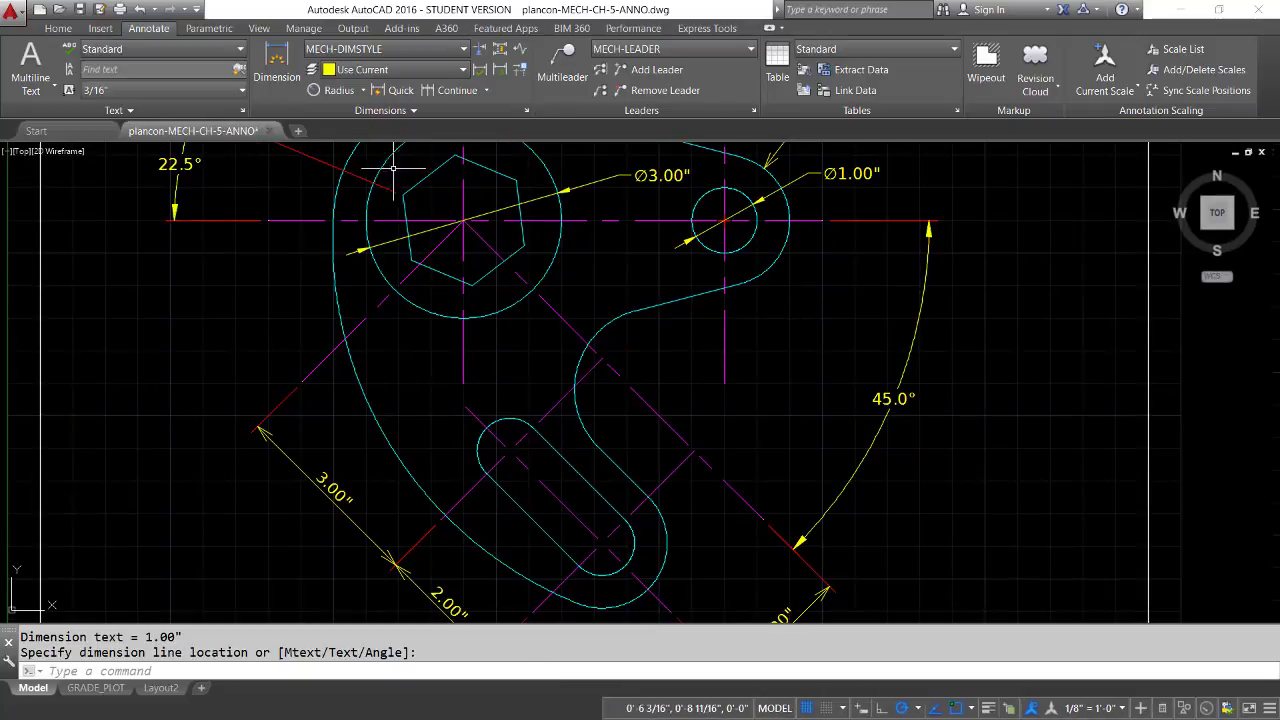
left_click(336, 90)
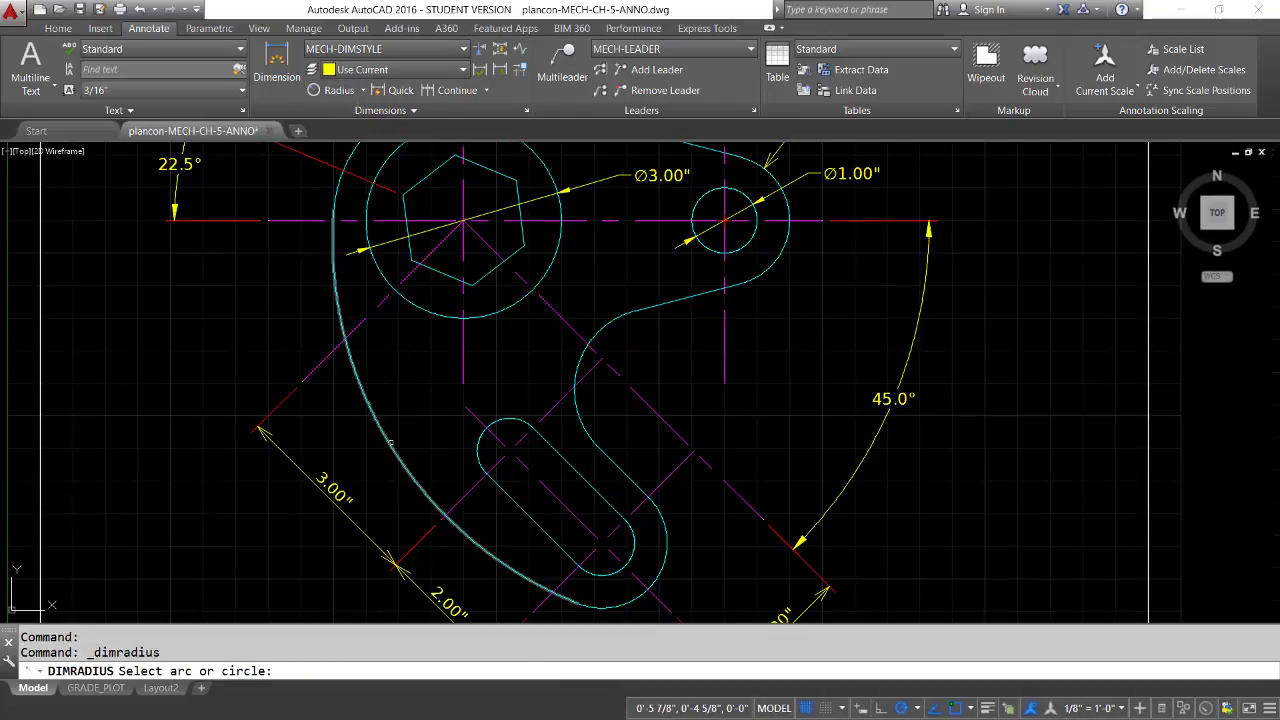
left_click(390, 440)
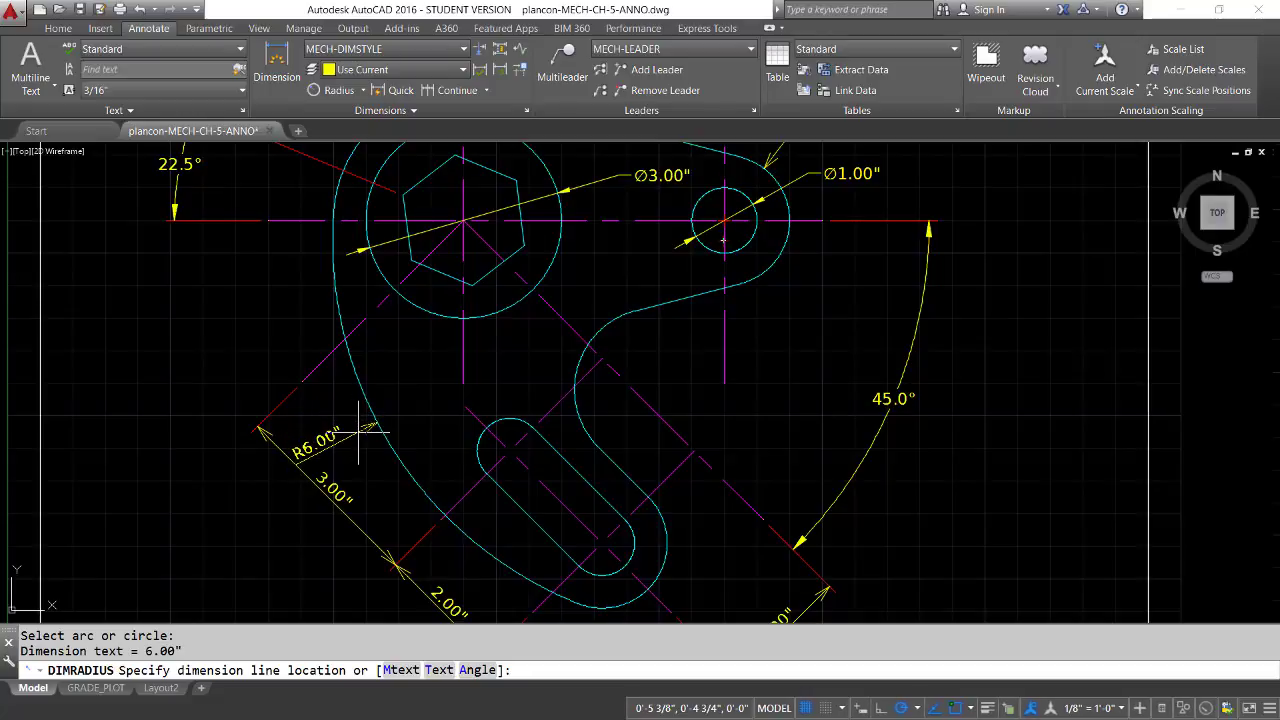
left_click(360, 430)
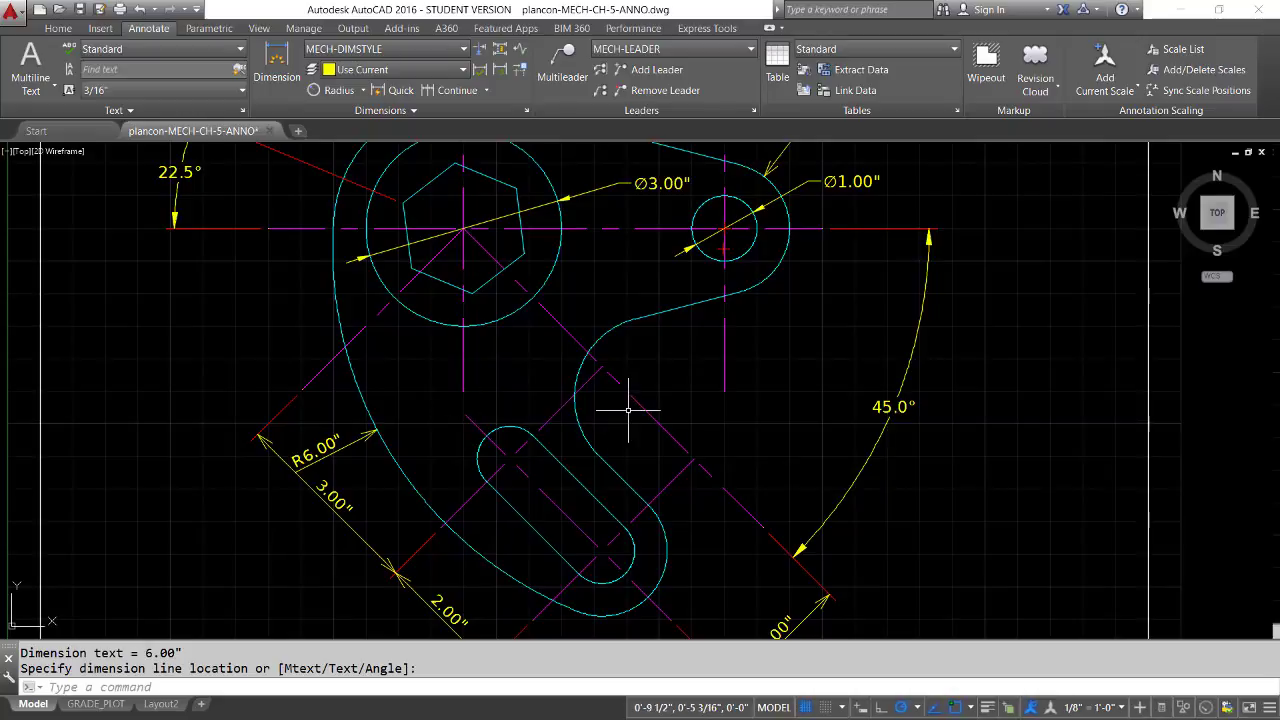
Create a substyle of MECH-DIMSTYLE that applies only to radius dimensions
scroll(629, 411, "down", 2)
mouse_move(632, 411)
middle_mouse_down()
mouse_move(564, 447)
mouse_move(640, 420)
middle_mouse_up()
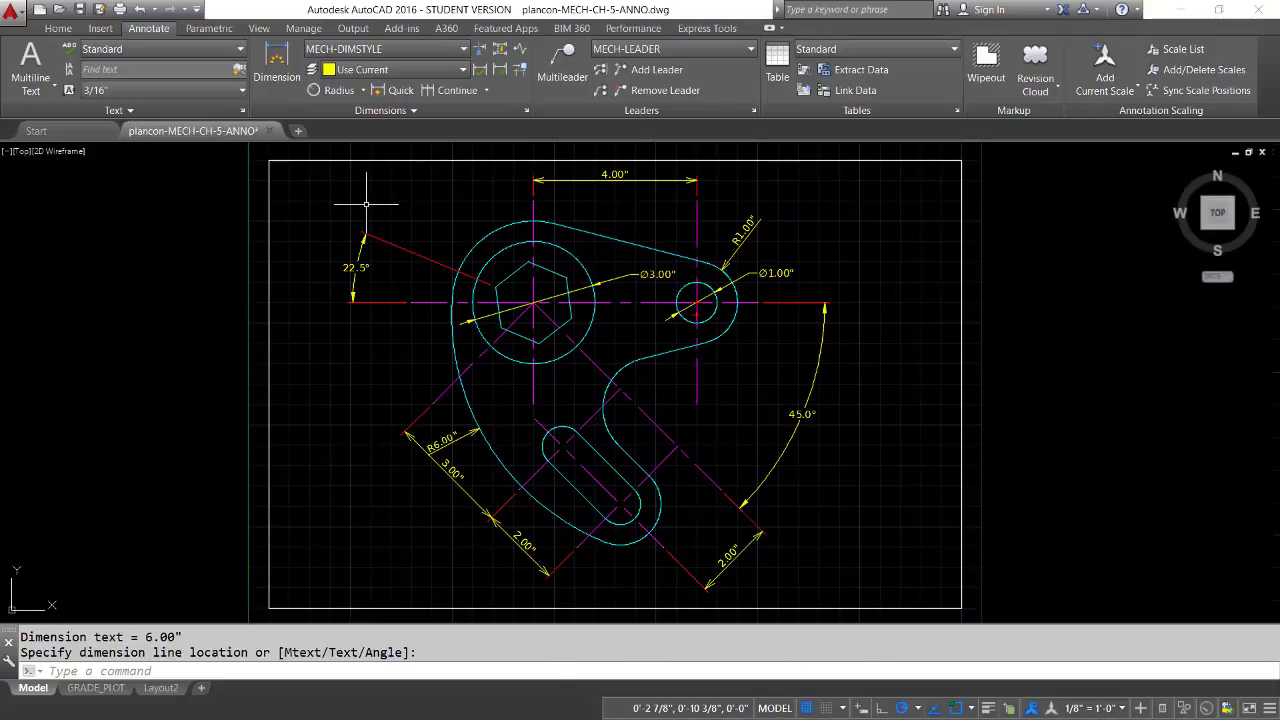
left_click(525, 111)
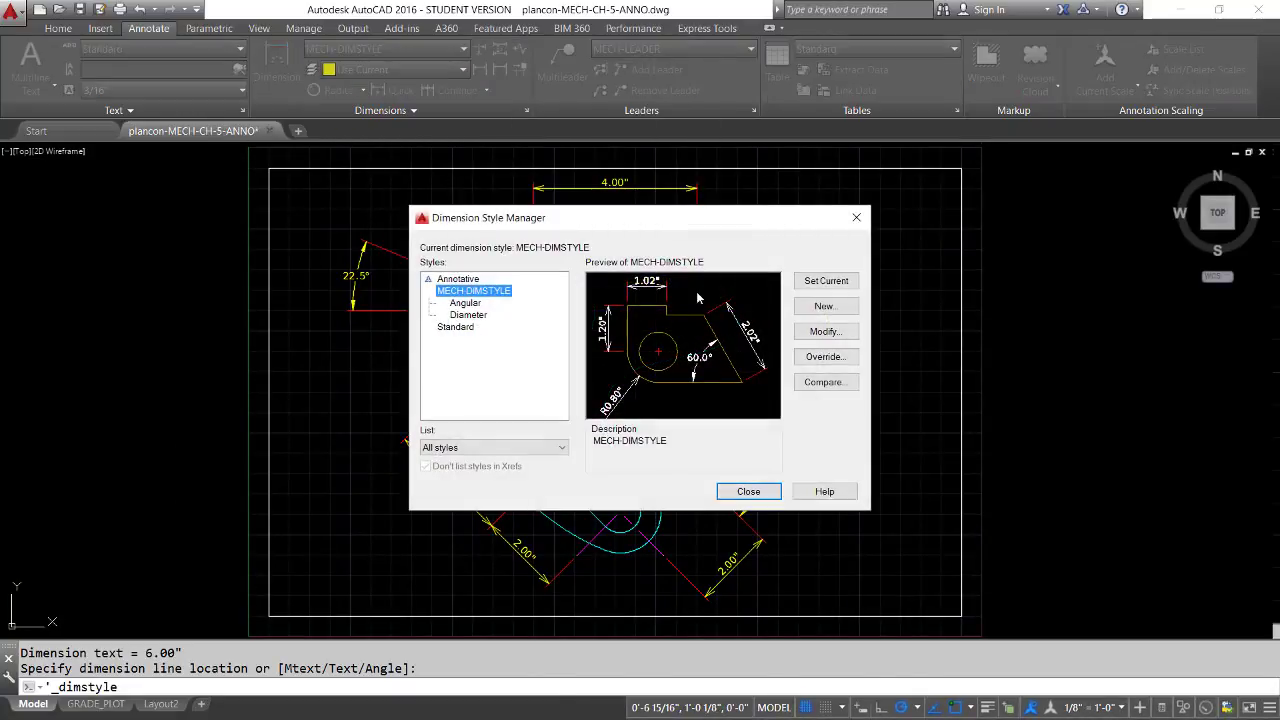
left_click(818, 307)
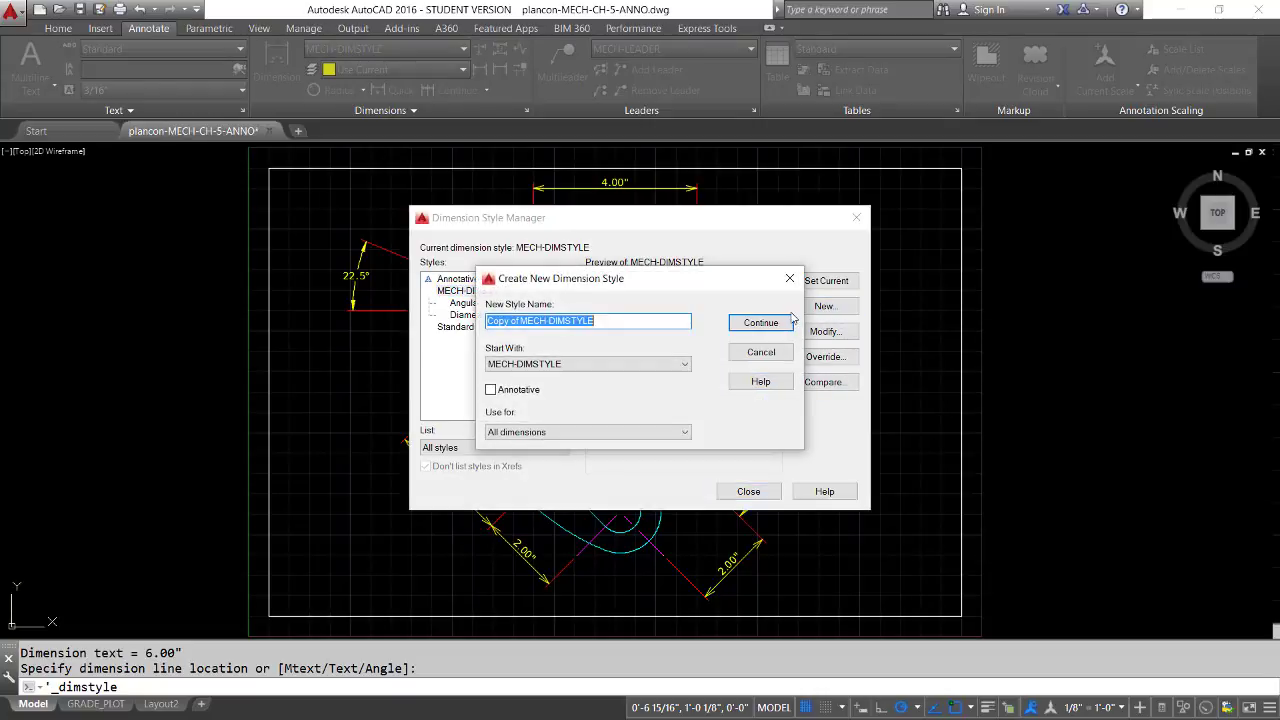
left_click(512, 432)
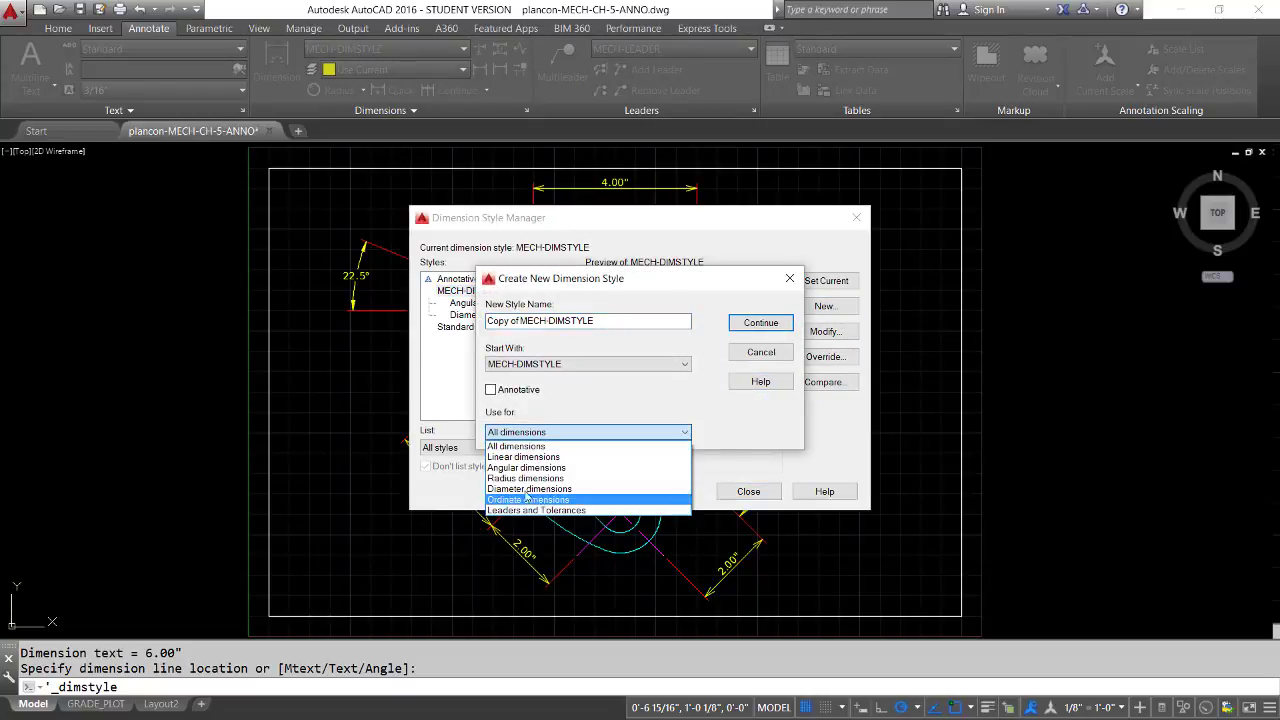
left_click(518, 479)
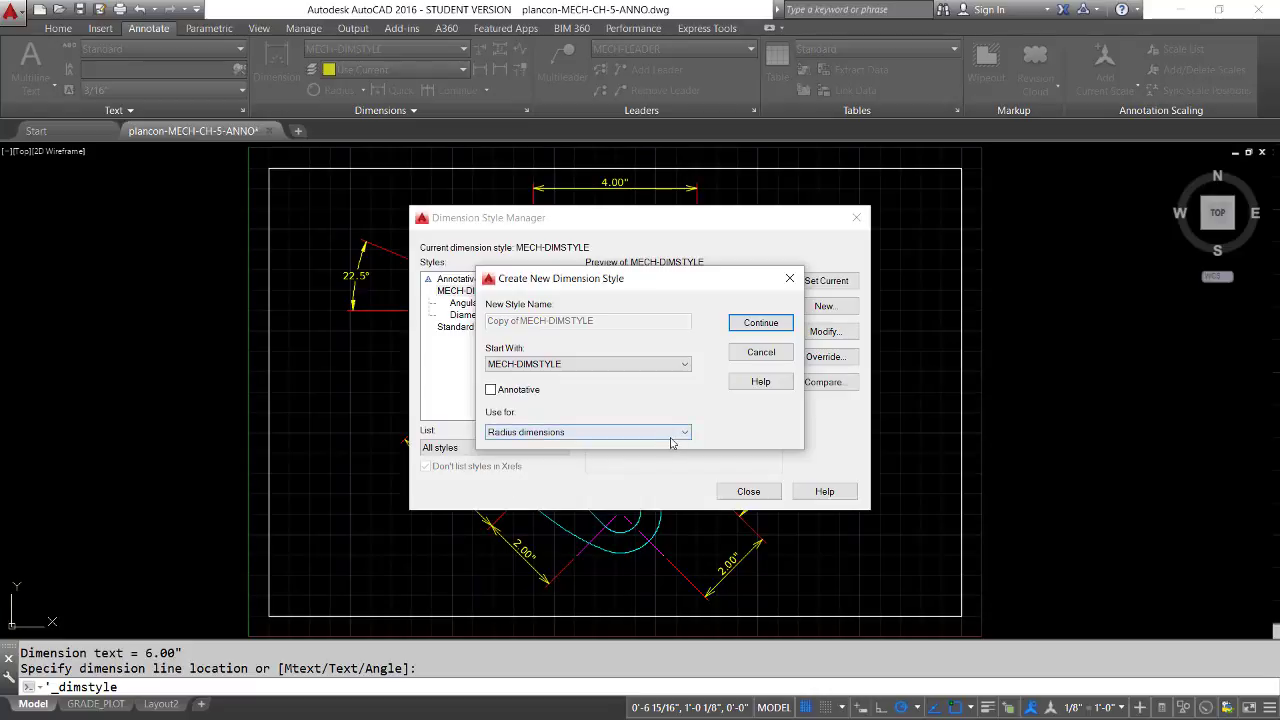
left_click(762, 323)
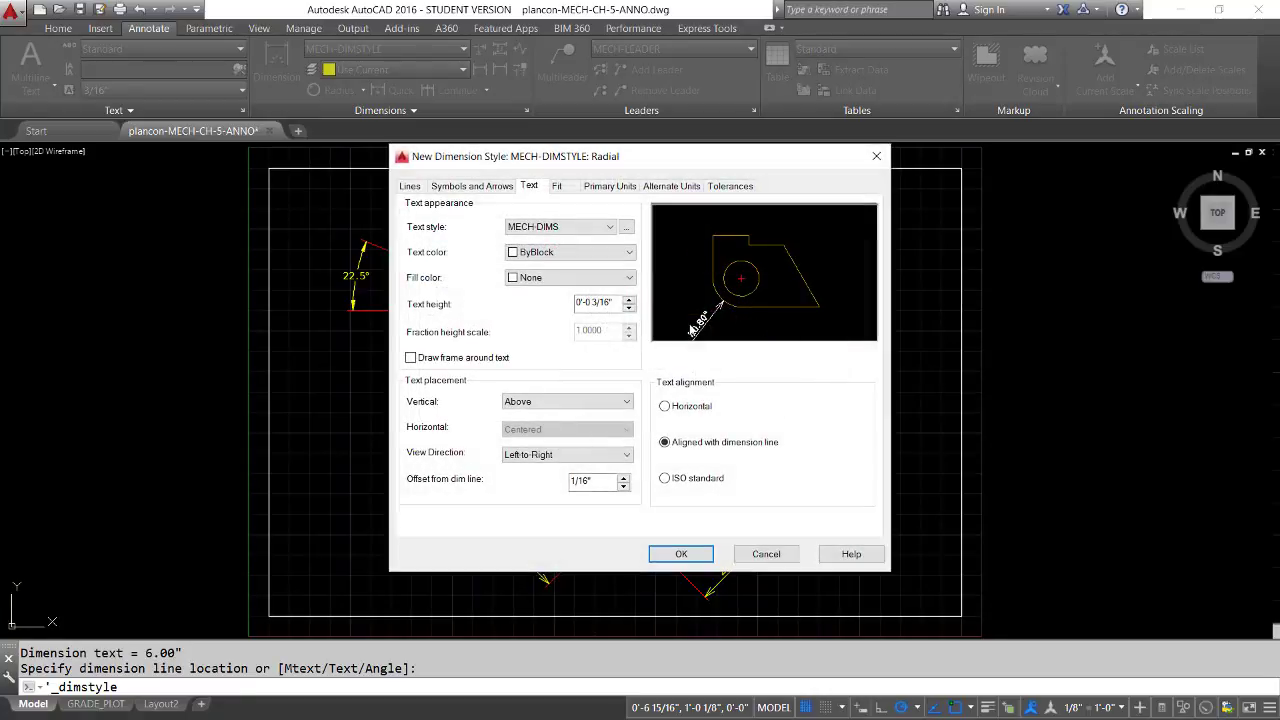
Set the radius substyle's second arrowhead to Closed filled with an arrow size of 3/16"
left_click(470, 187)
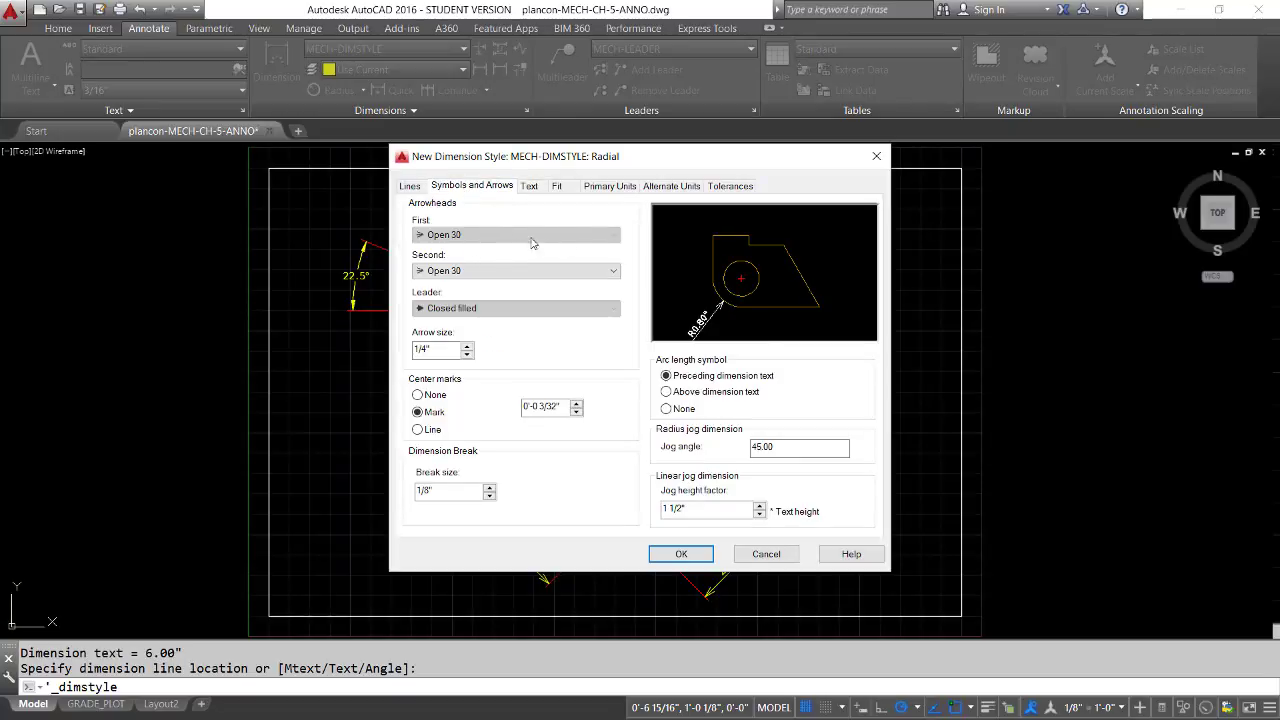
left_click(613, 272)
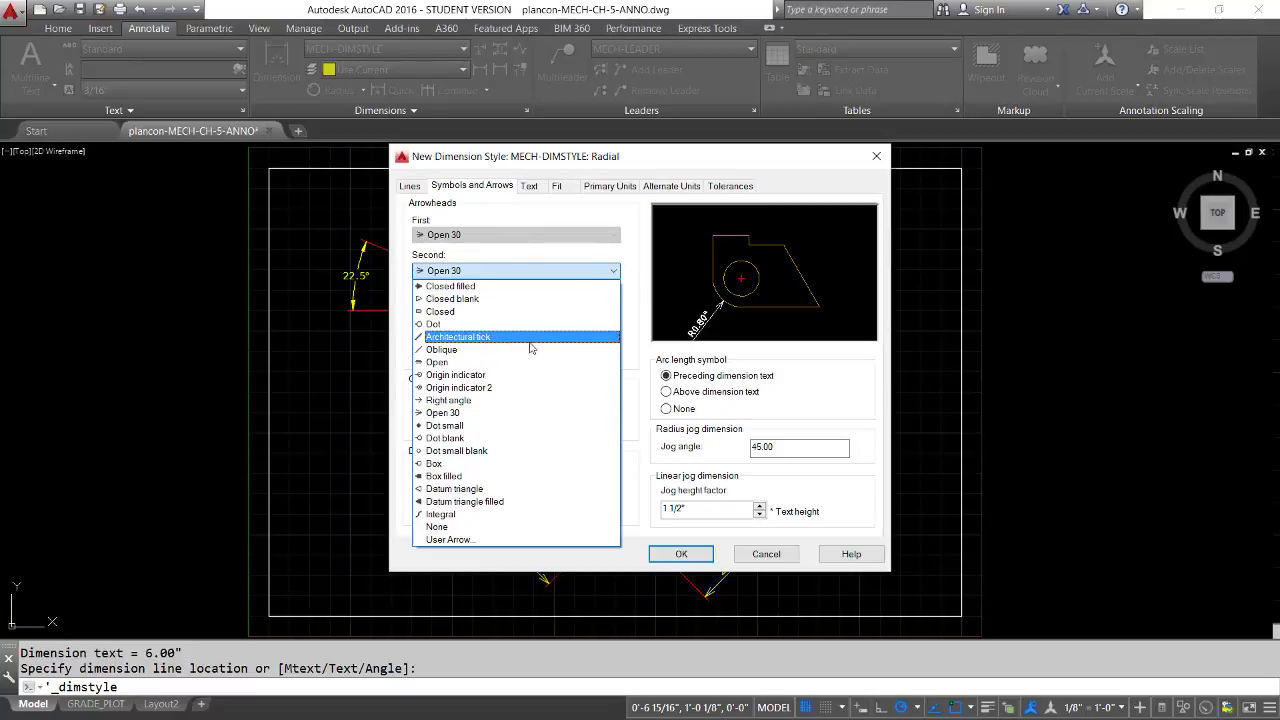
left_click(456, 287)
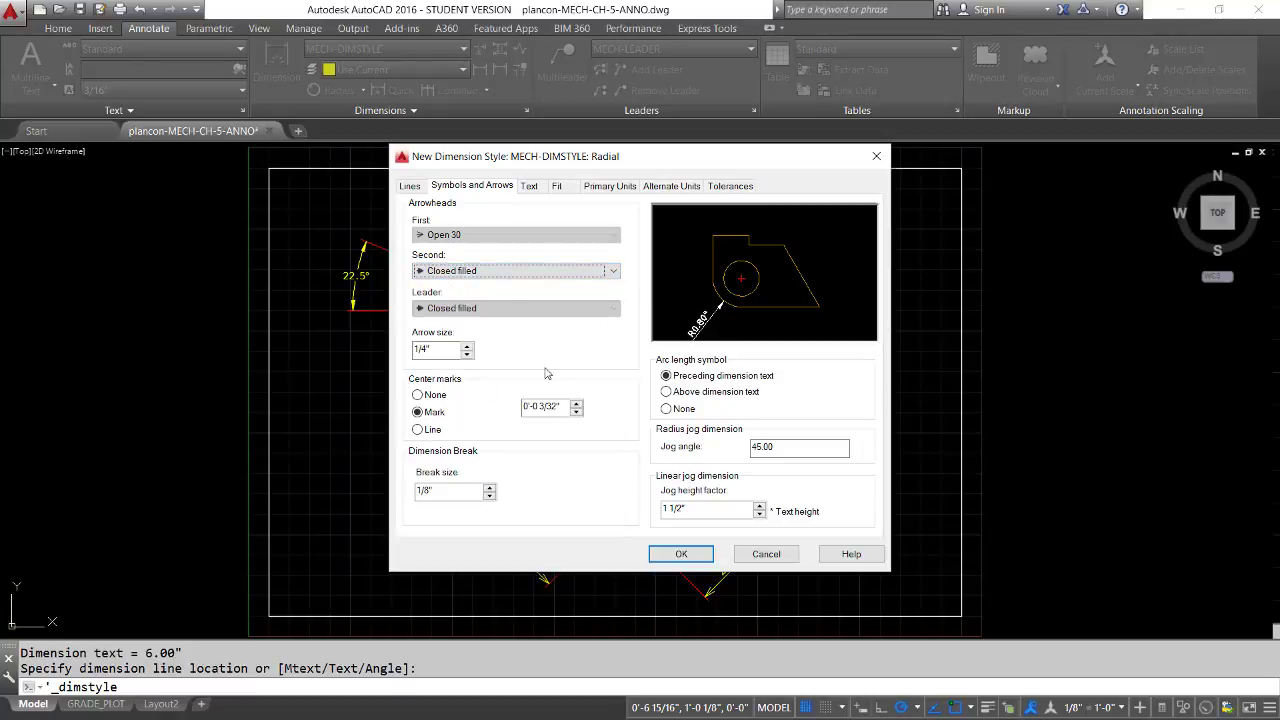
left_click(466, 354)
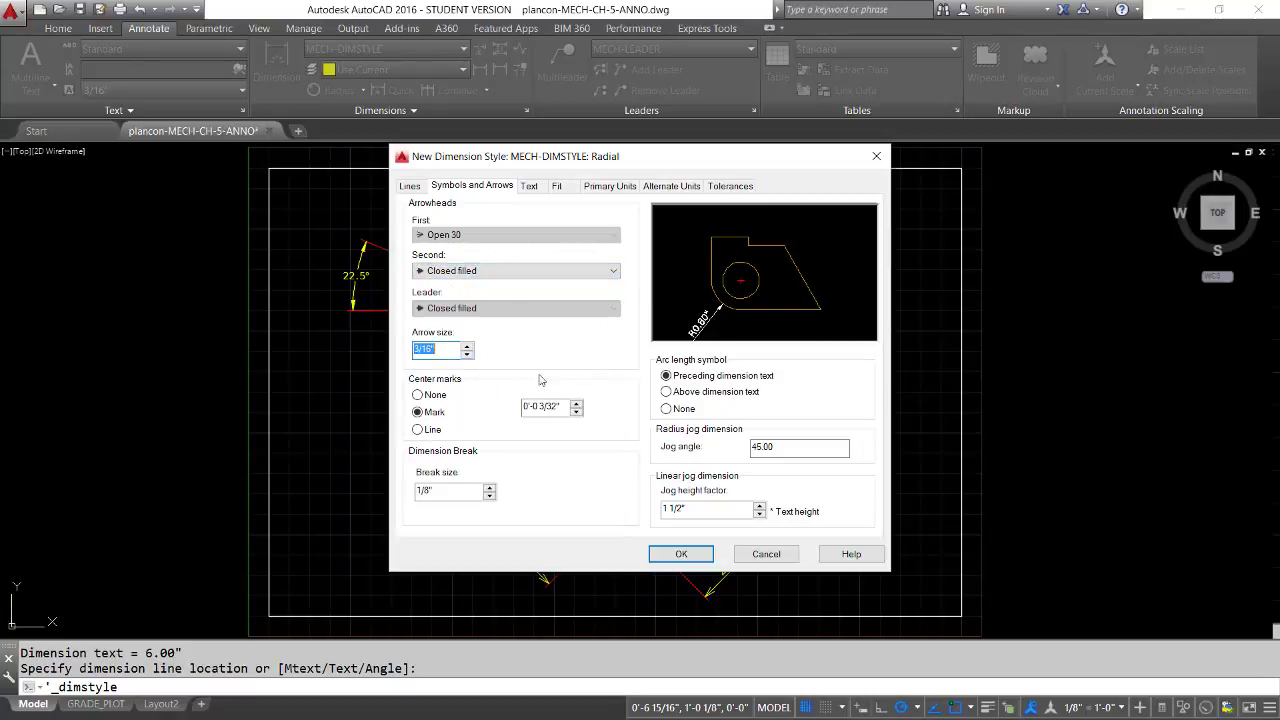
Set the radius substyle's vertical text placement to Centered and its text alignment to Horizontal
left_click(530, 187)
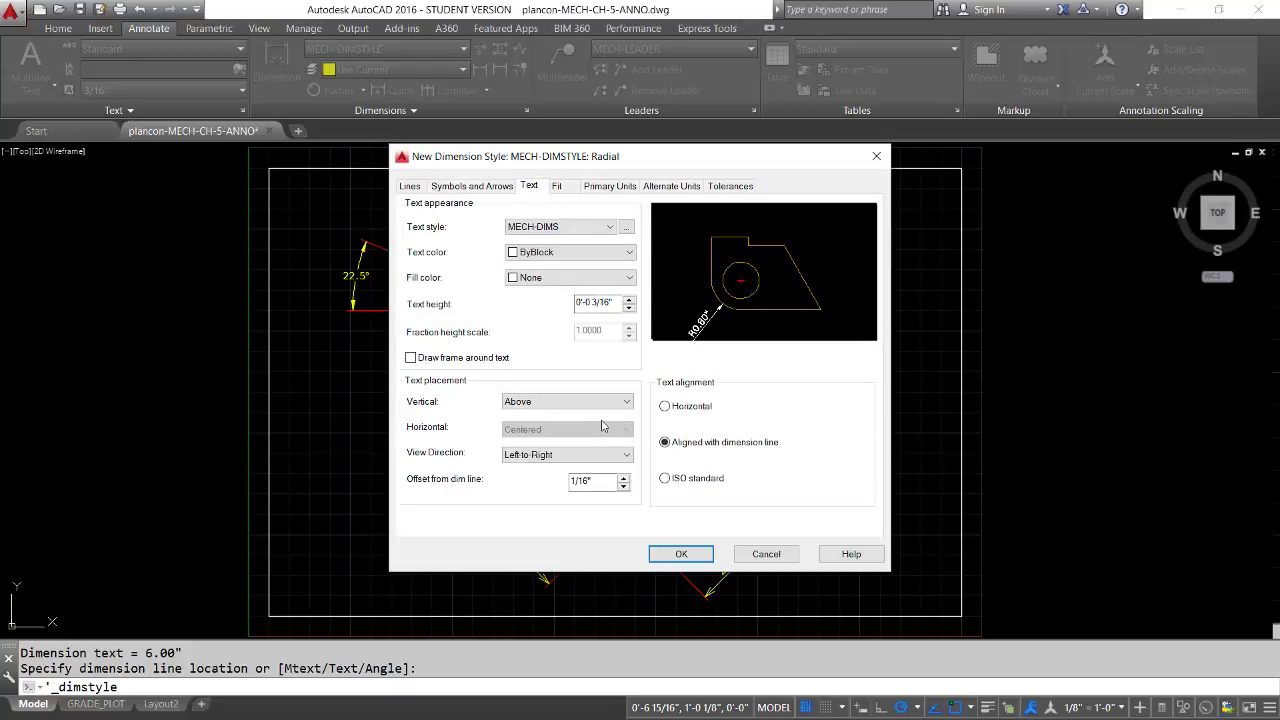
left_click(628, 404)
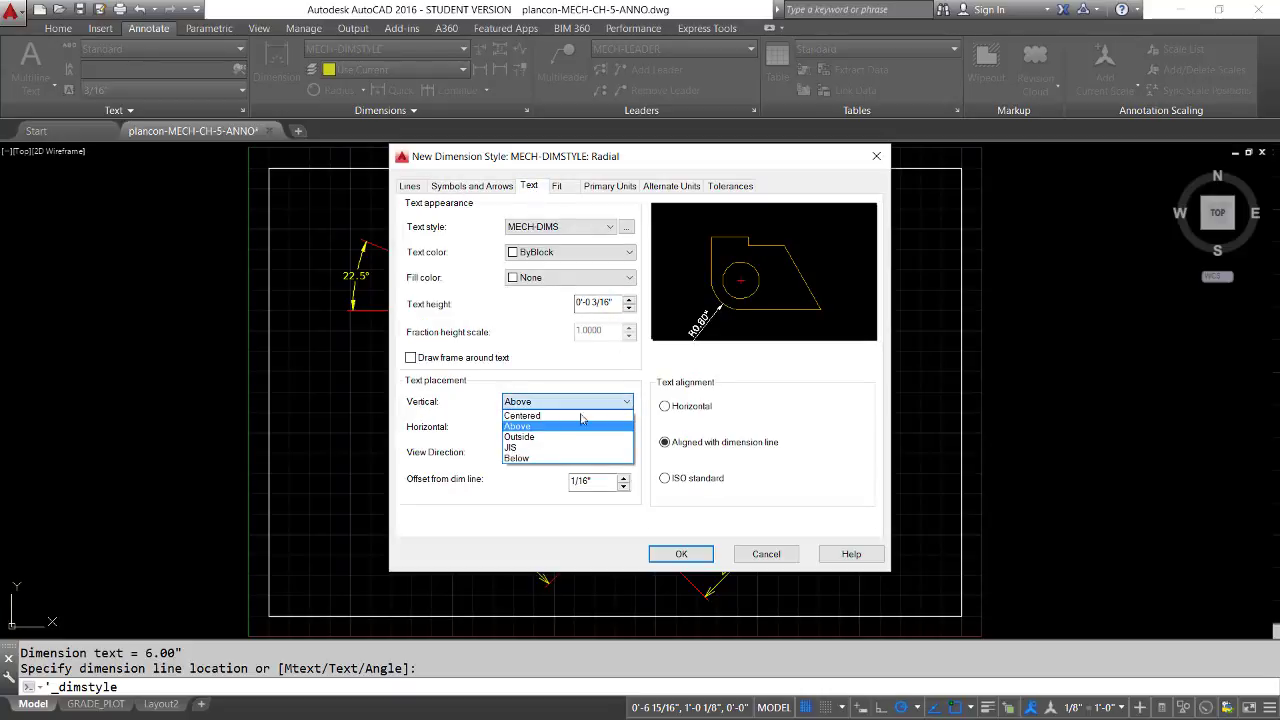
left_click(569, 418)
left_click(665, 407)
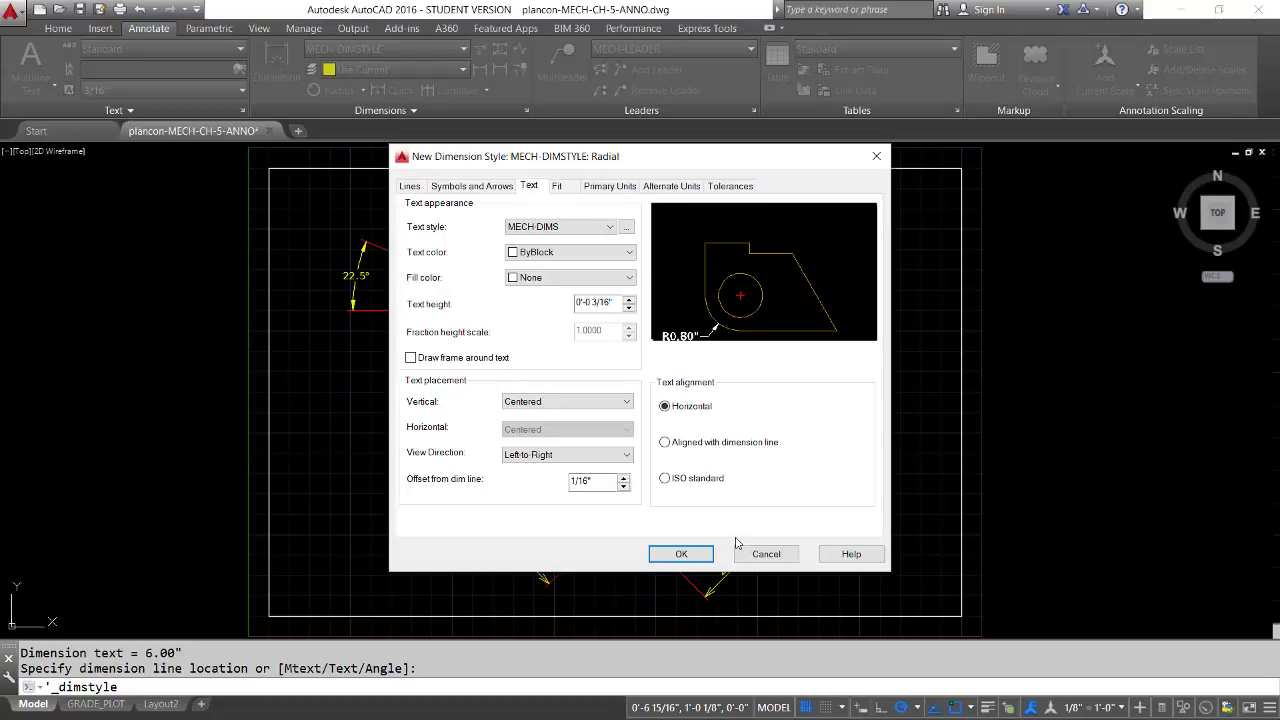
Make the radius substyle draw the dimension line between extension lines, then save the substyle and close the Dimension Style Manager
left_click(557, 187)
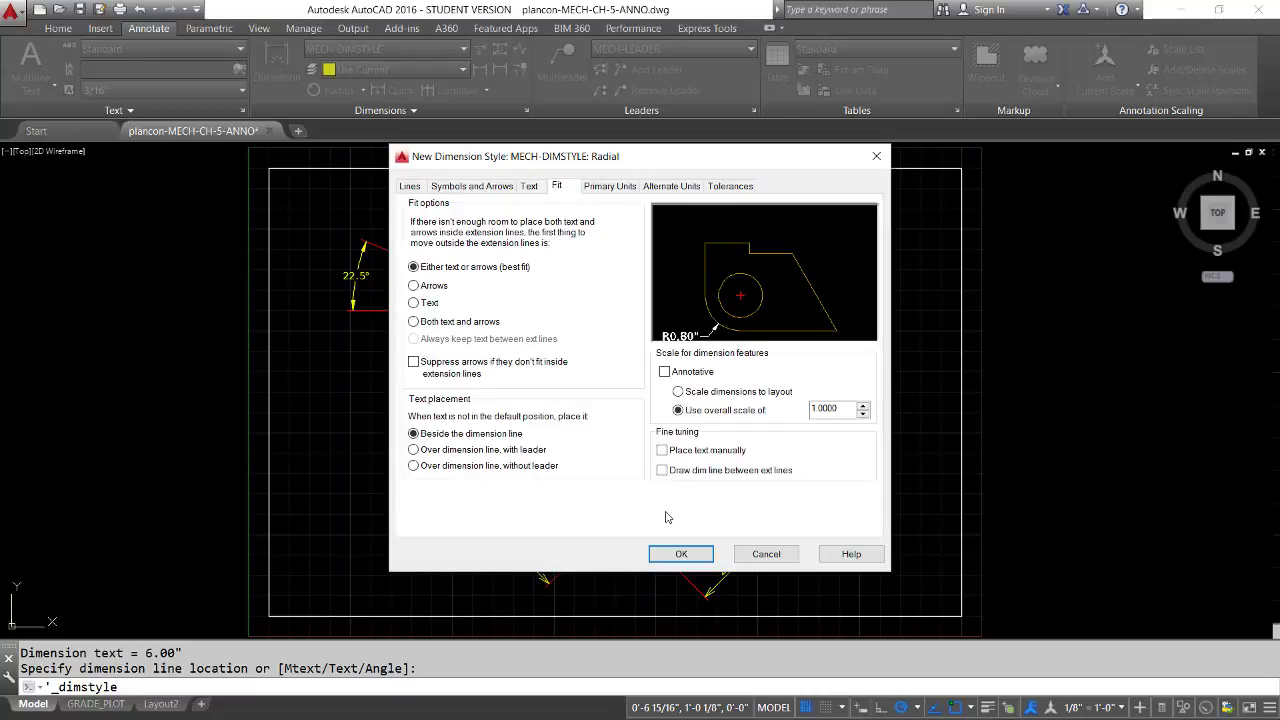
left_click(661, 470)
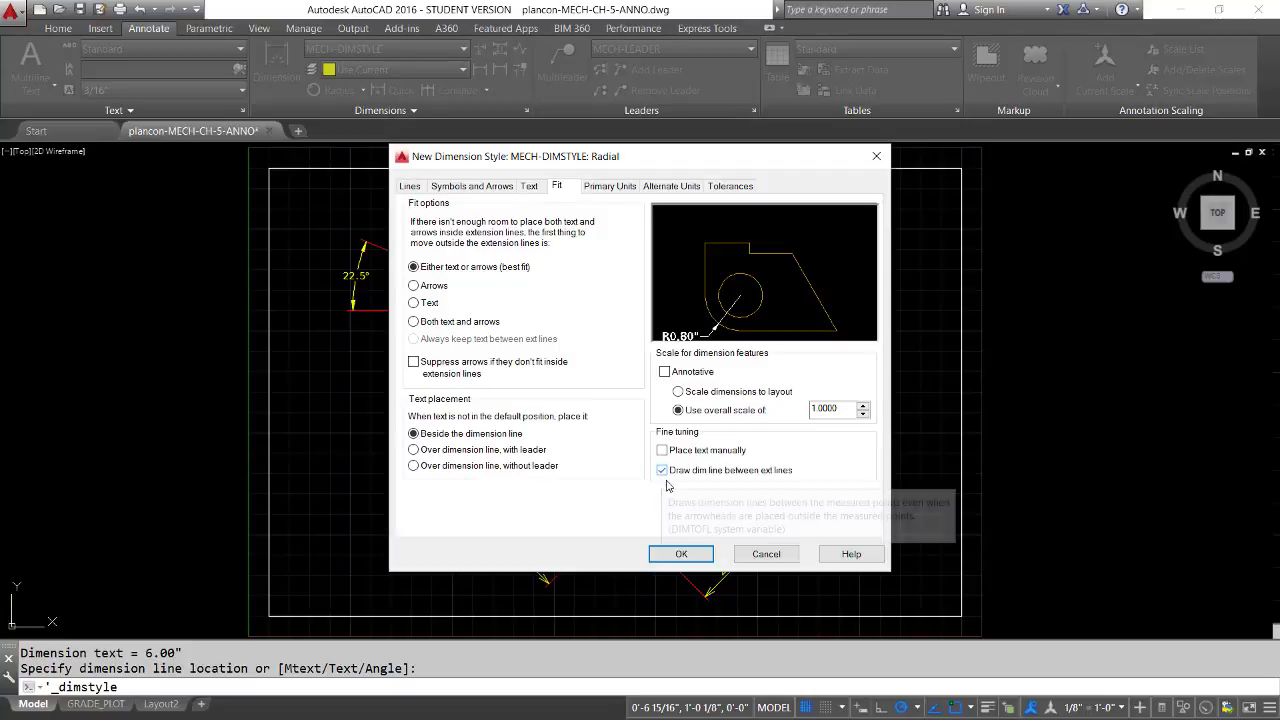
left_click(682, 554)
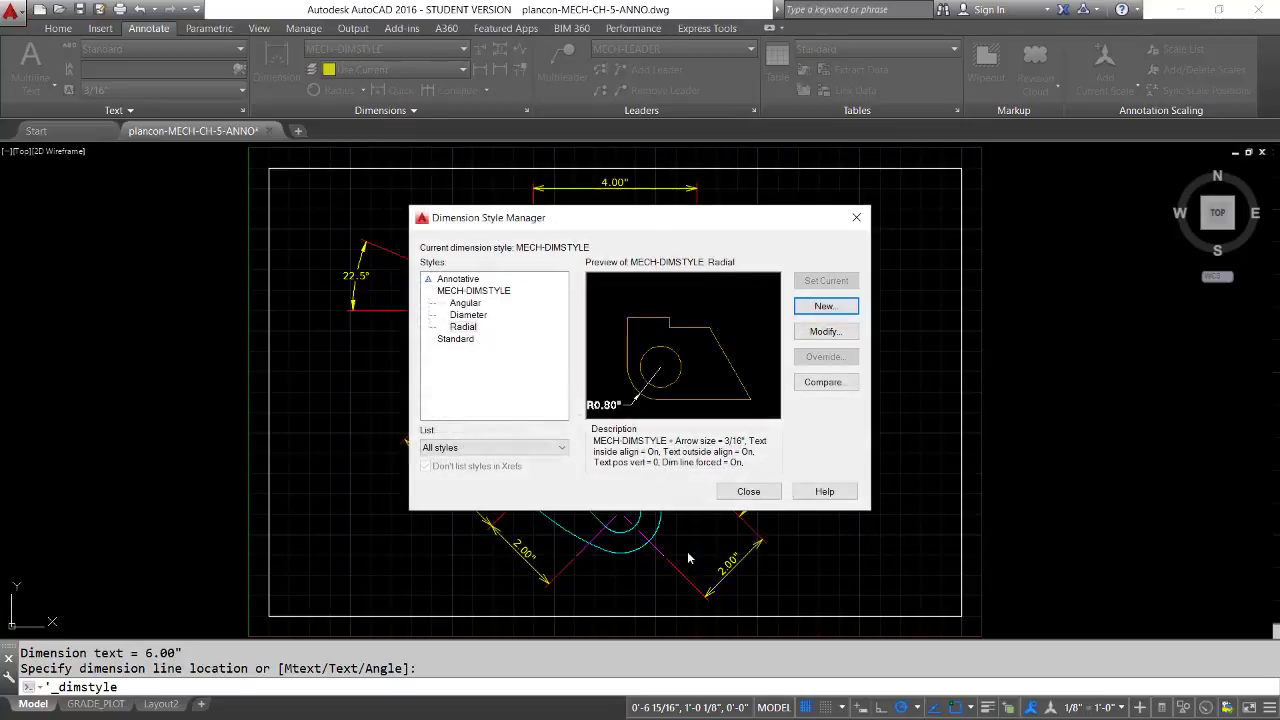
left_click(748, 491)
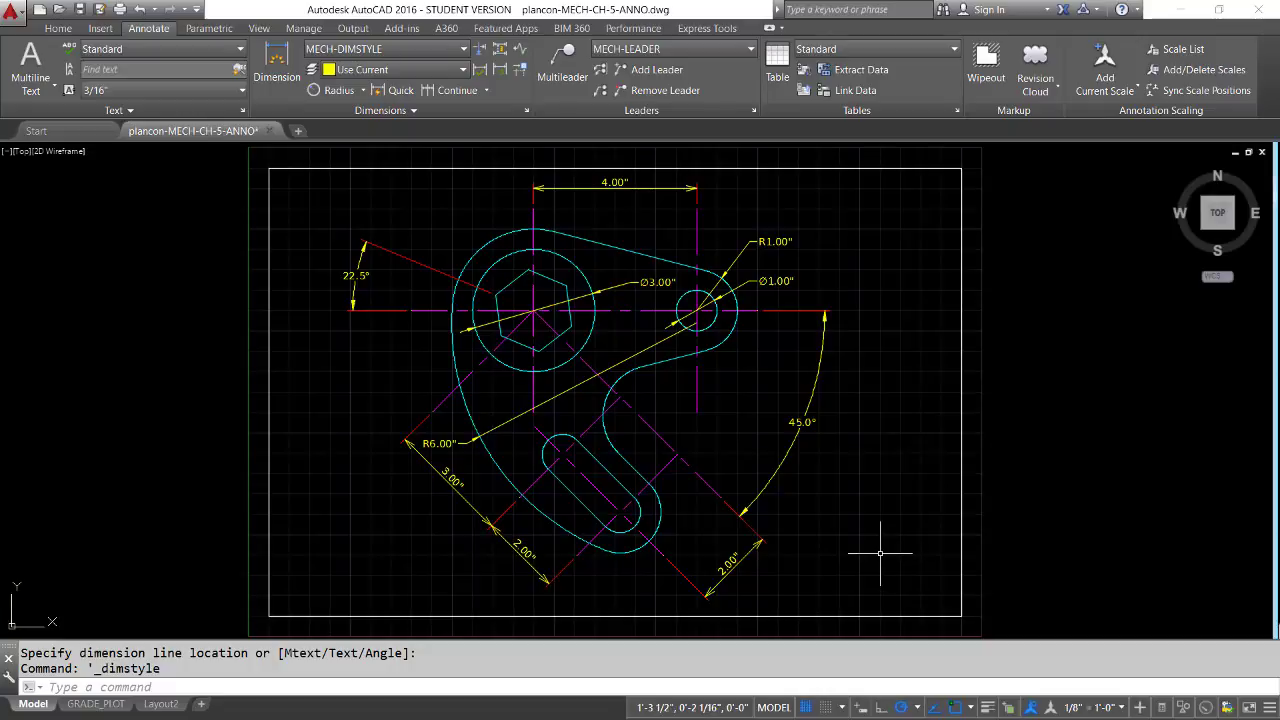
key("Escape")
key("Escape")
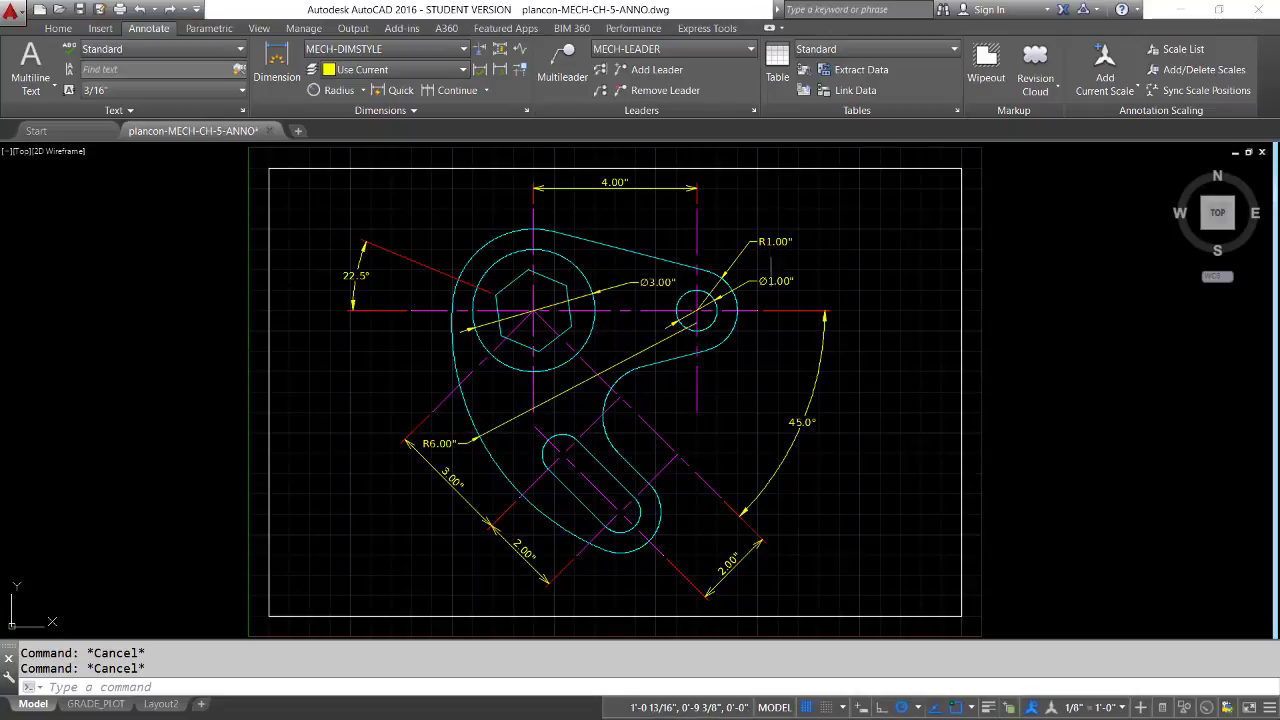
Modify the Diameter substyle of MECH-DIMSTYLE so that its dimension lines are Red
left_click(527, 111)
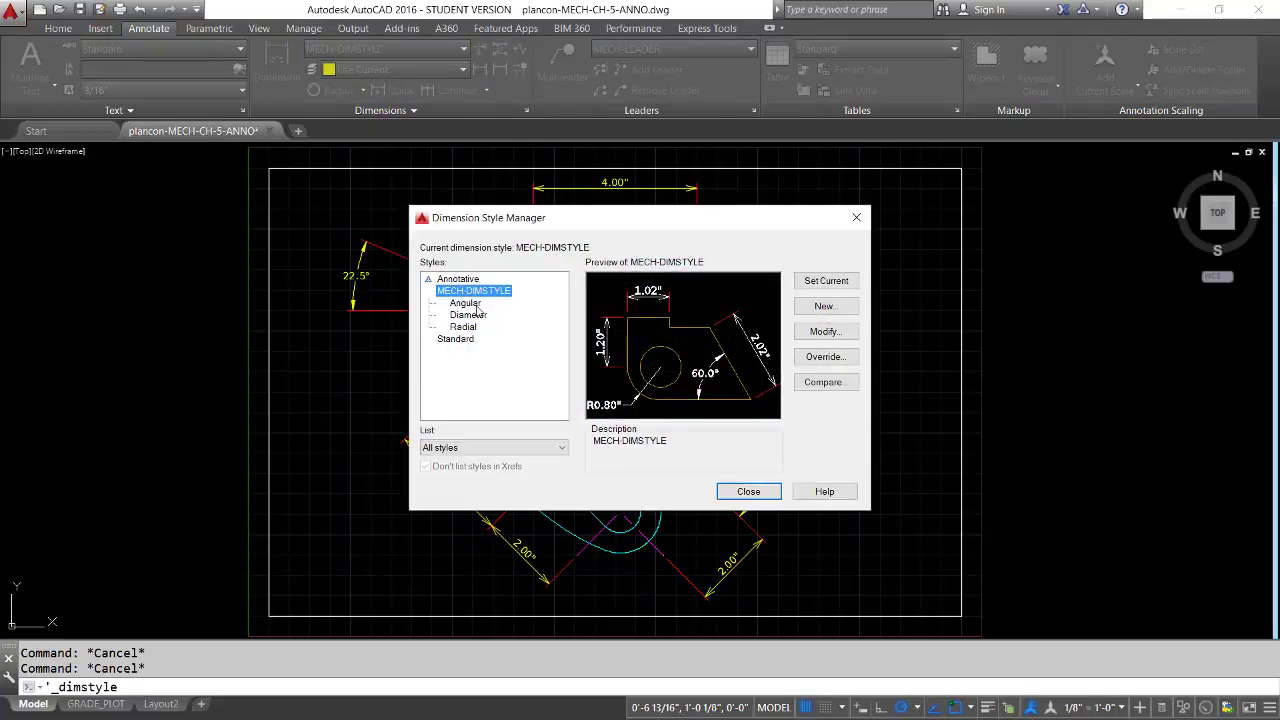
left_click(468, 314)
left_click(824, 332)
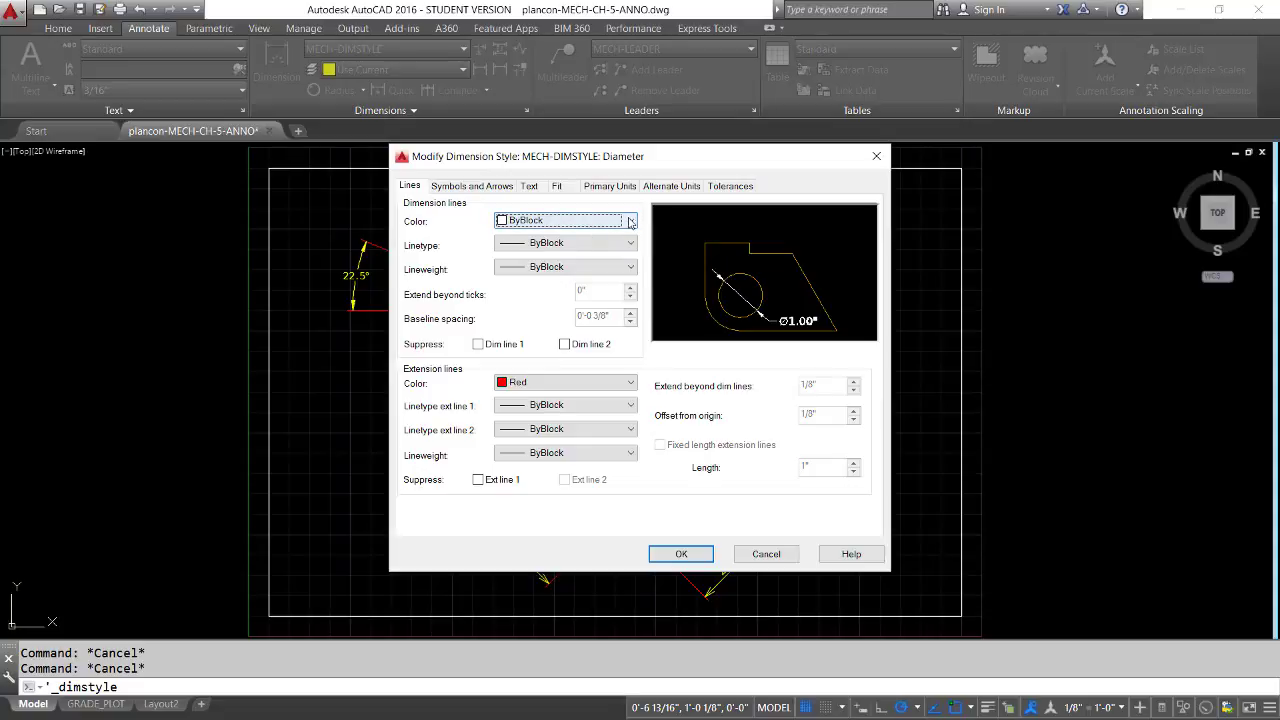
left_click(631, 222)
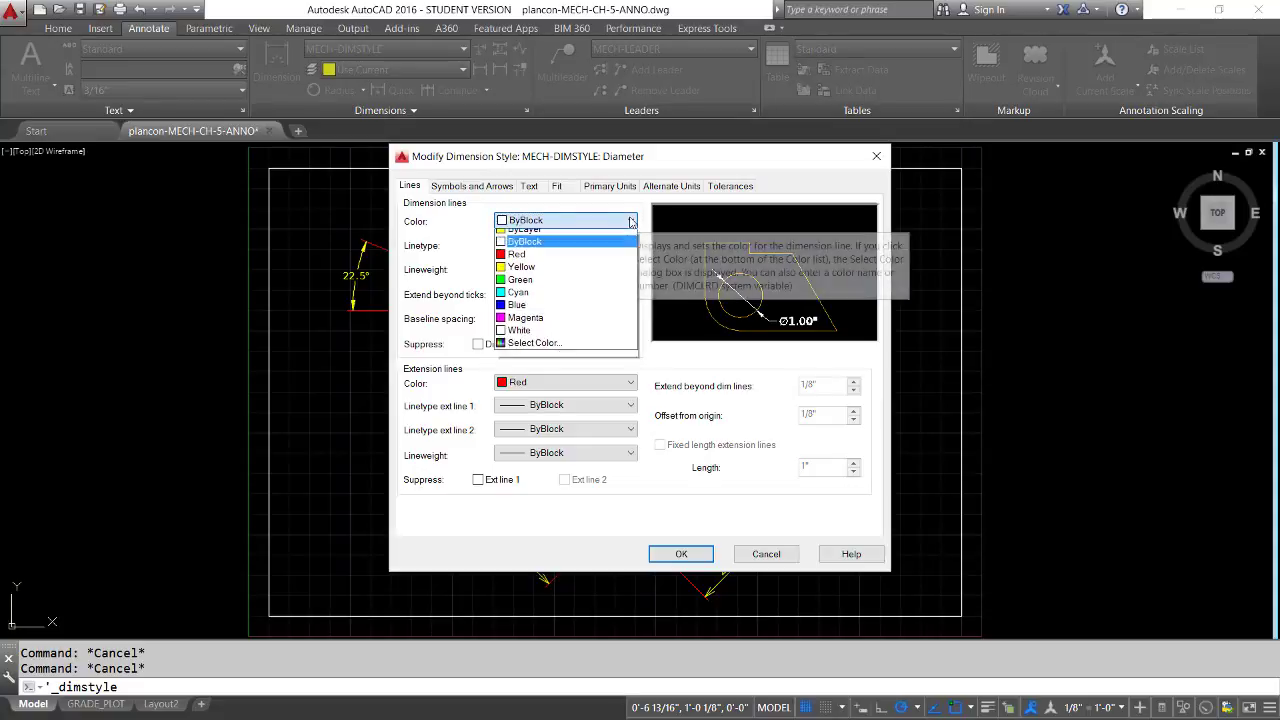
left_click(517, 260)
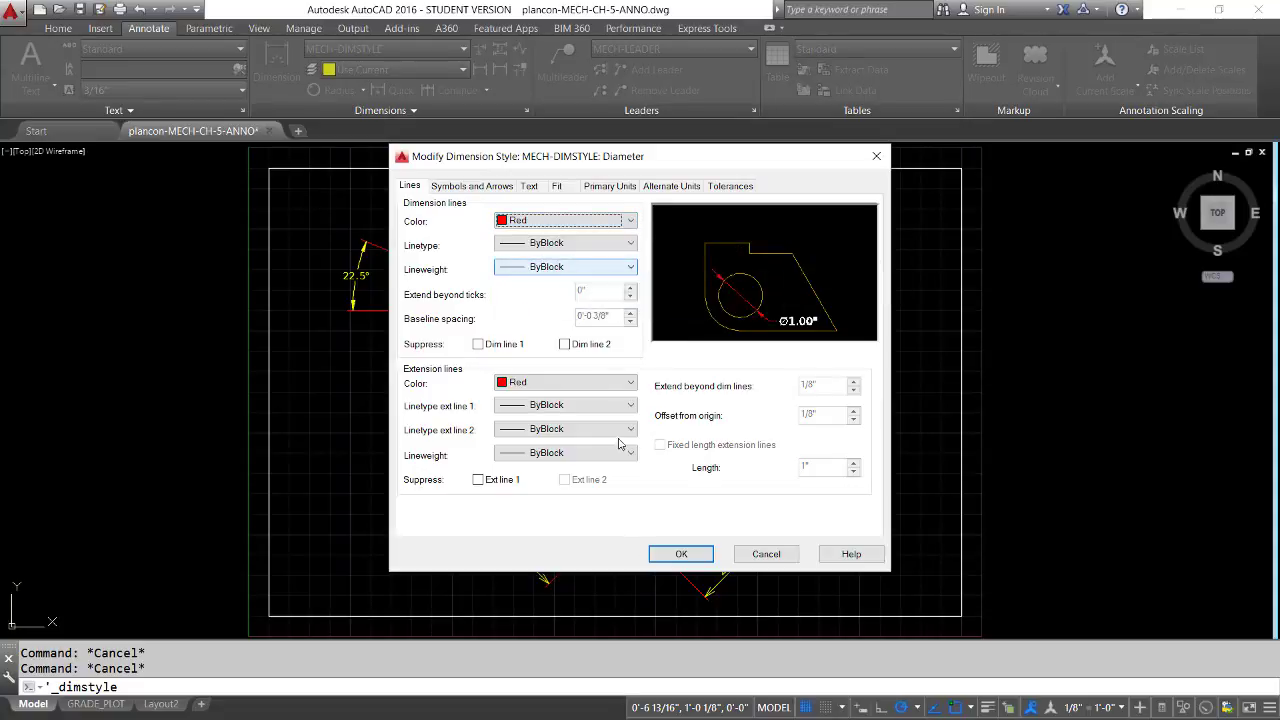
left_click(676, 553)
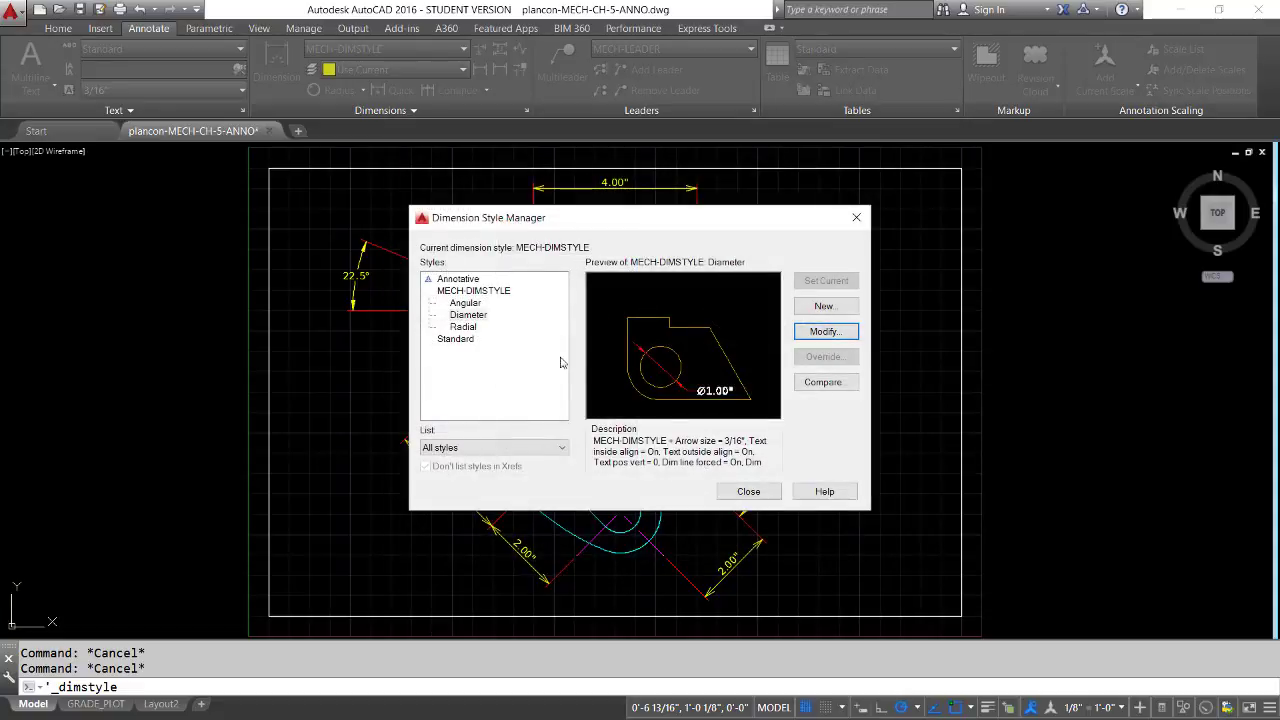
Set the dimension line color of the Radial substyle to Red and save the drawing
left_click(464, 327)
left_click(840, 336)
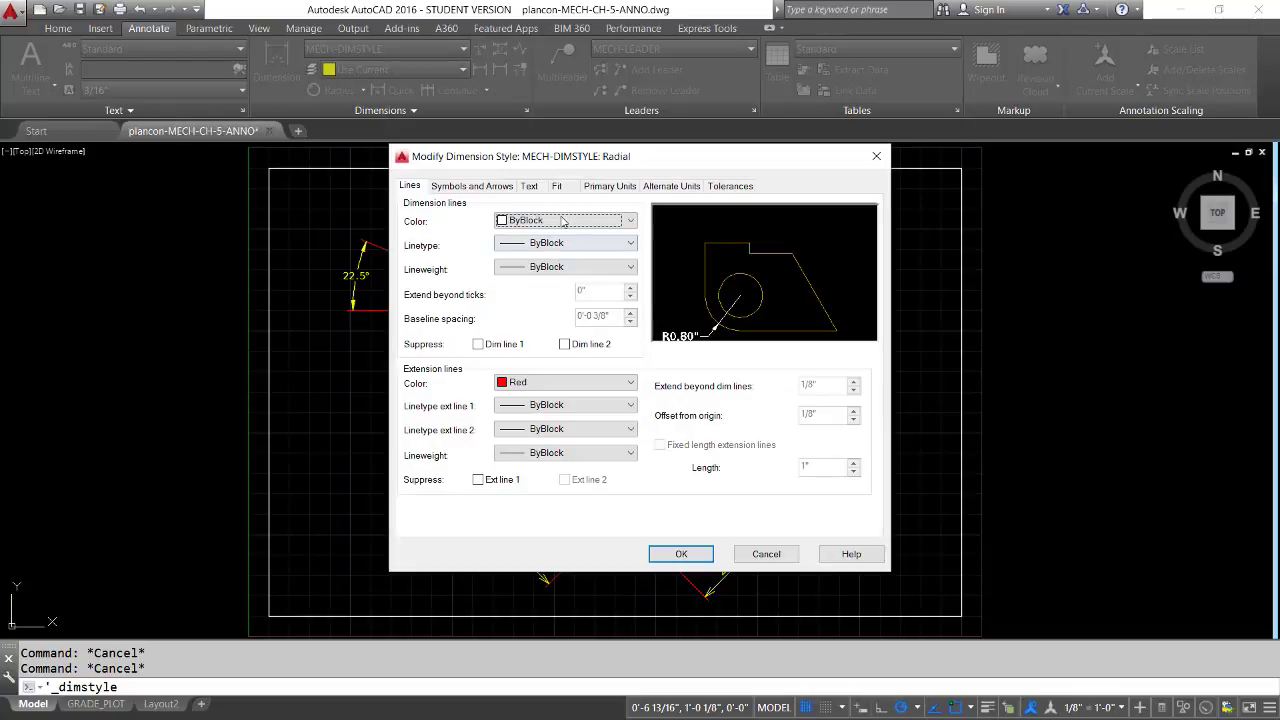
left_click(563, 222)
left_click(570, 262)
left_click(681, 556)
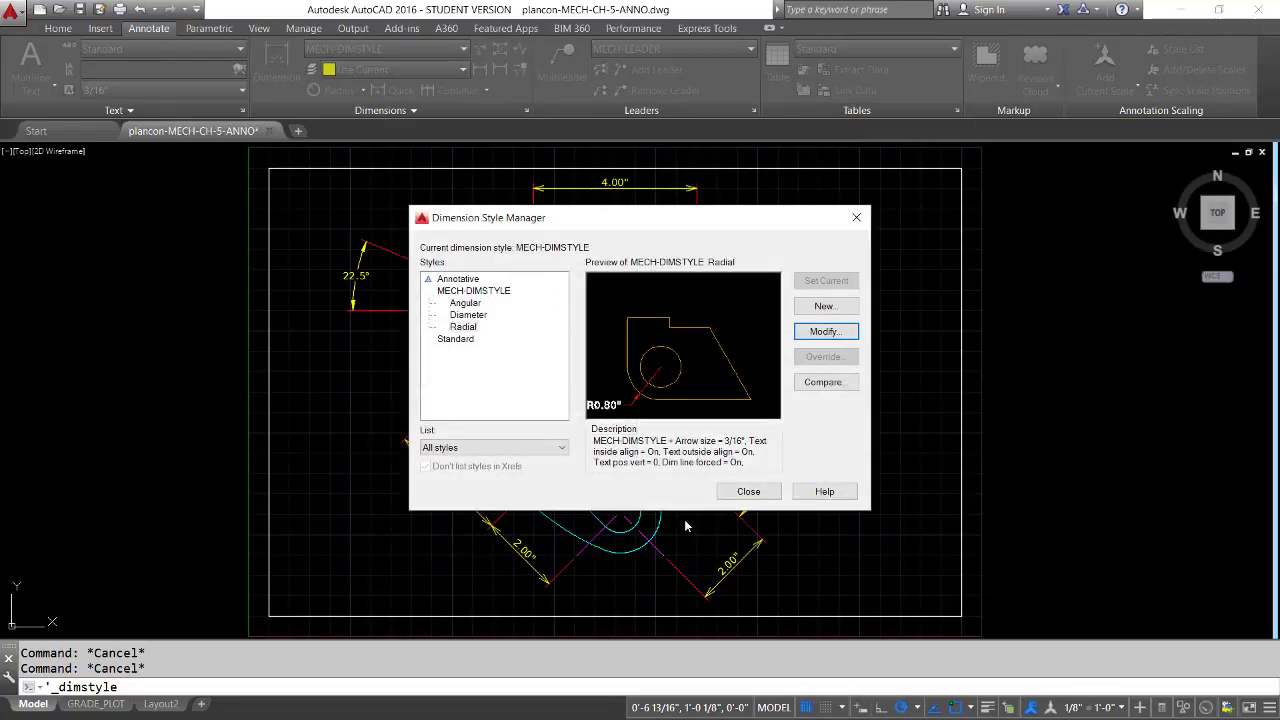
left_click(749, 491)
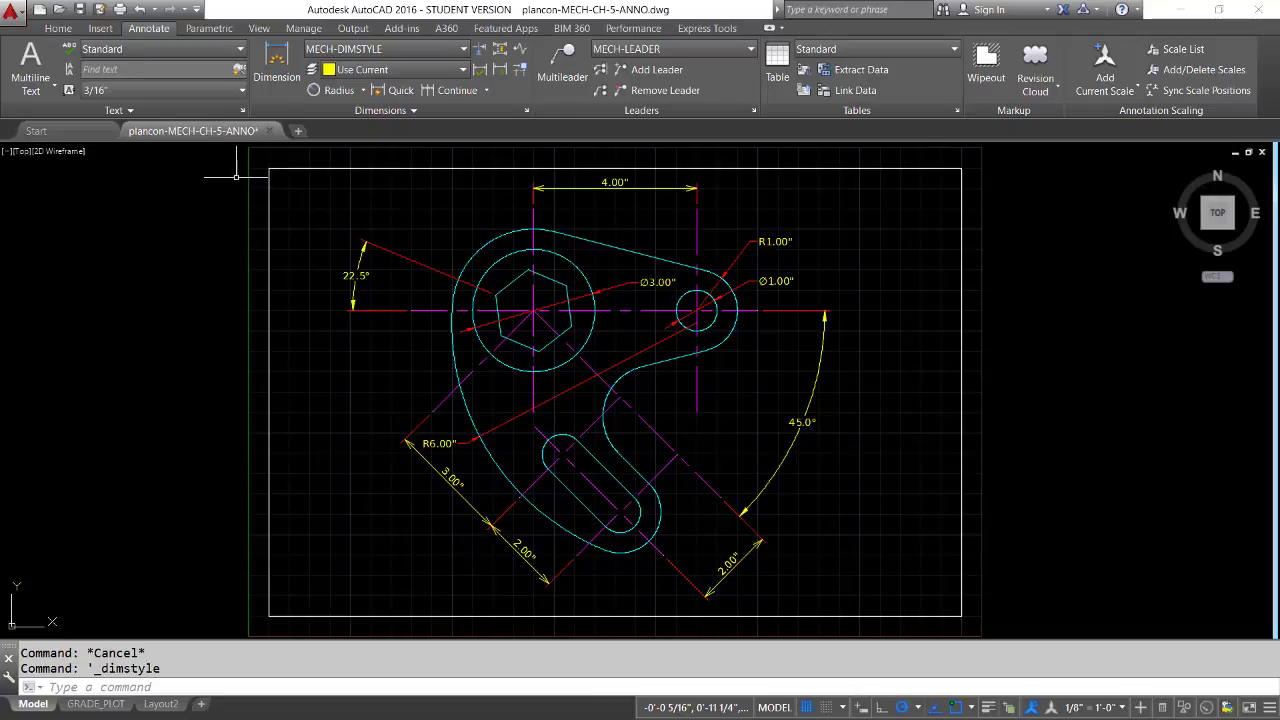
left_click(79, 9)
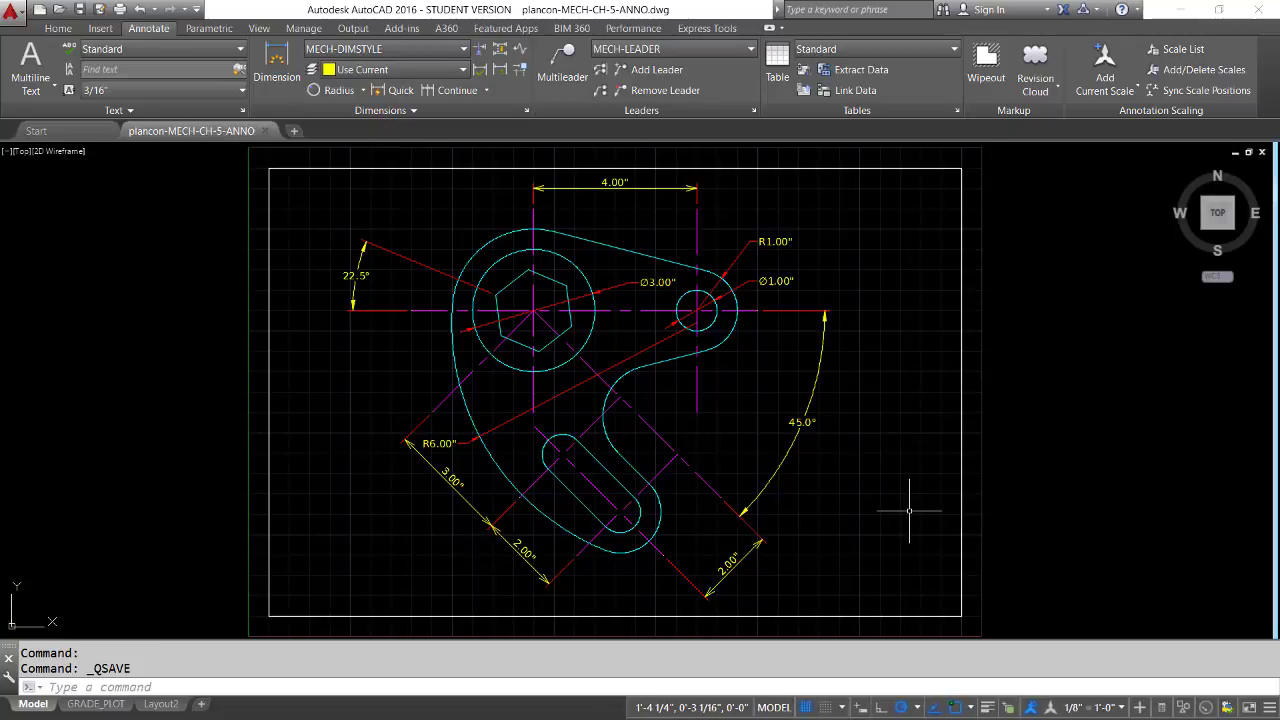
Explode the white border rectangle around the drawing into separate lines
left_click(962, 489)
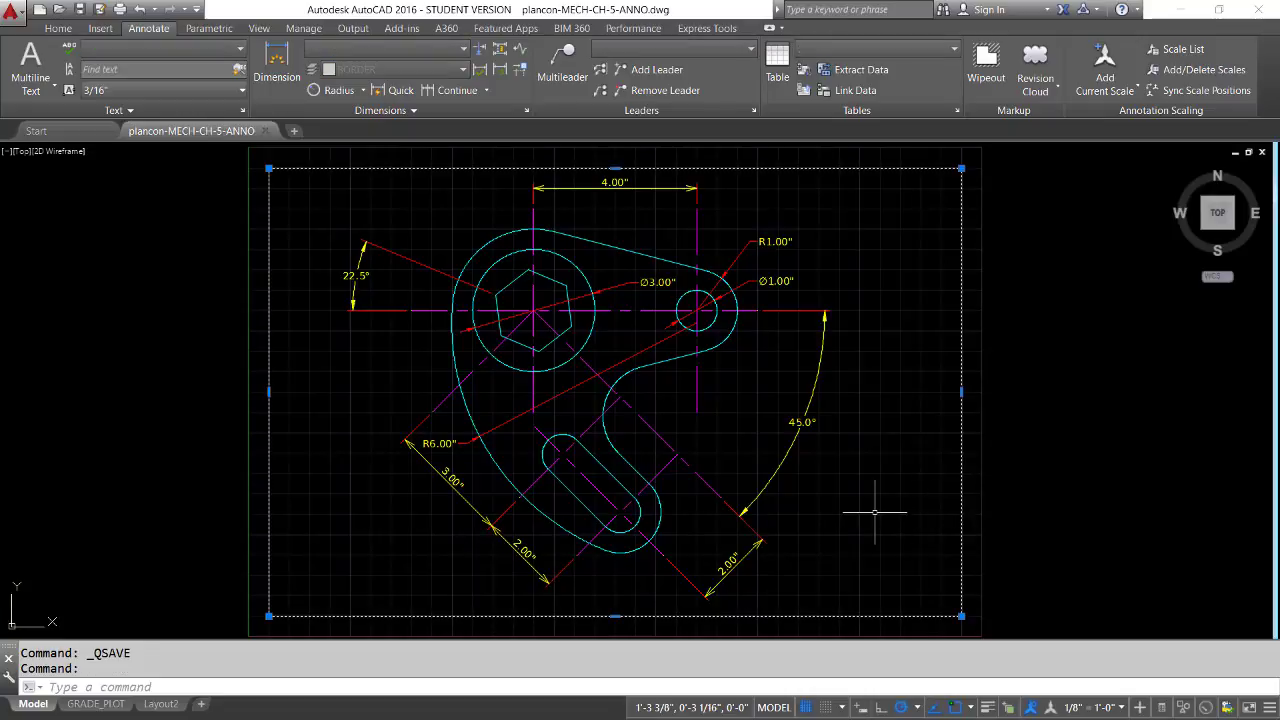
type("x")
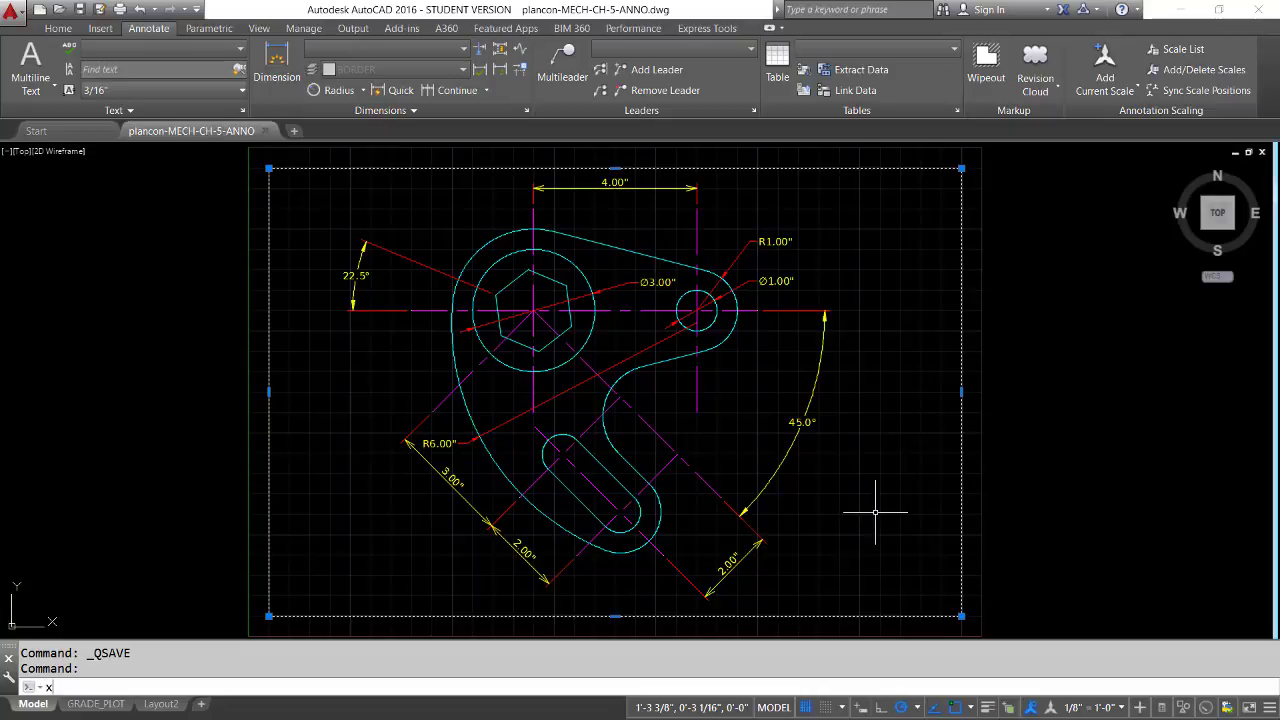
key("Return")
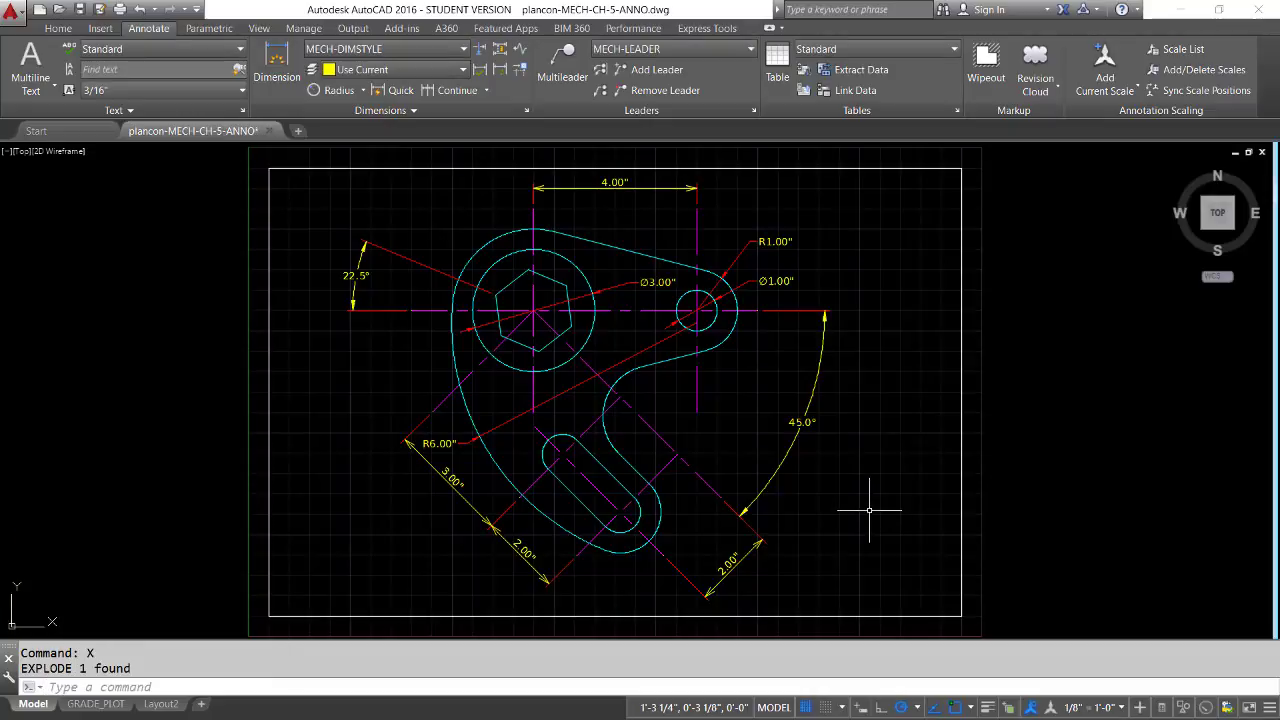
Offset the border's right vertical line 4" toward the inside of the sheet
type("o")
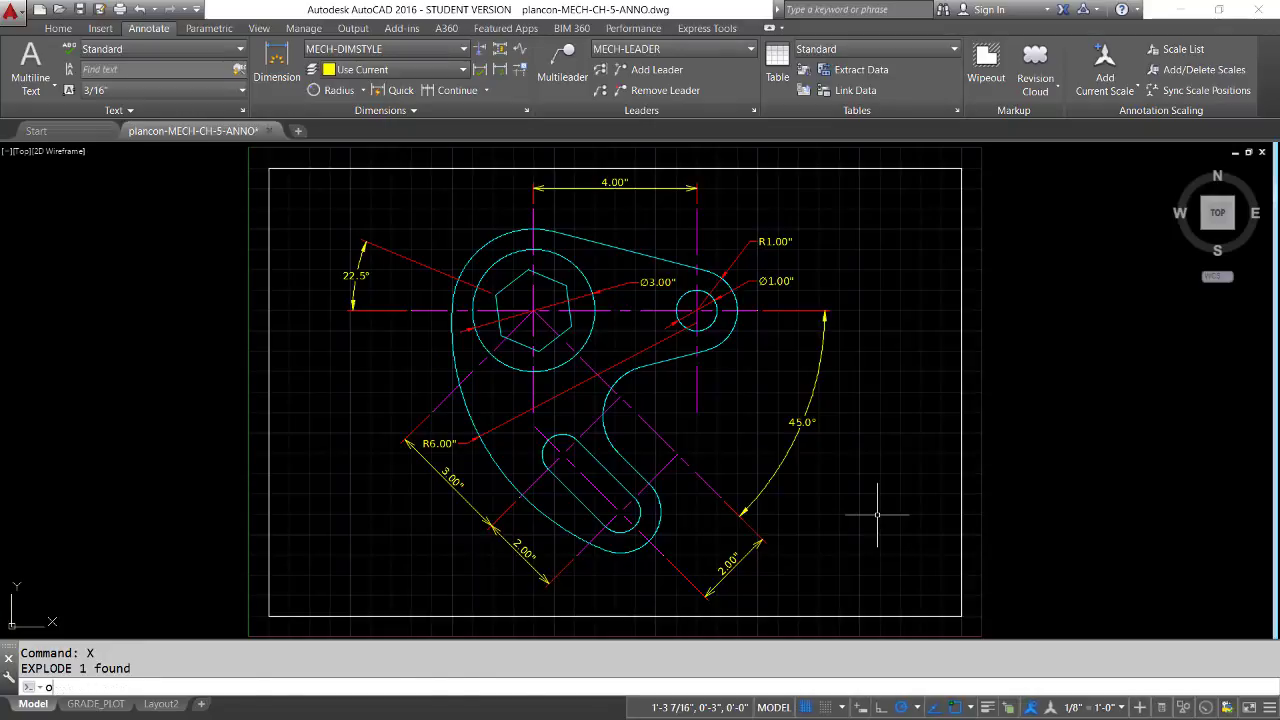
key("Return")
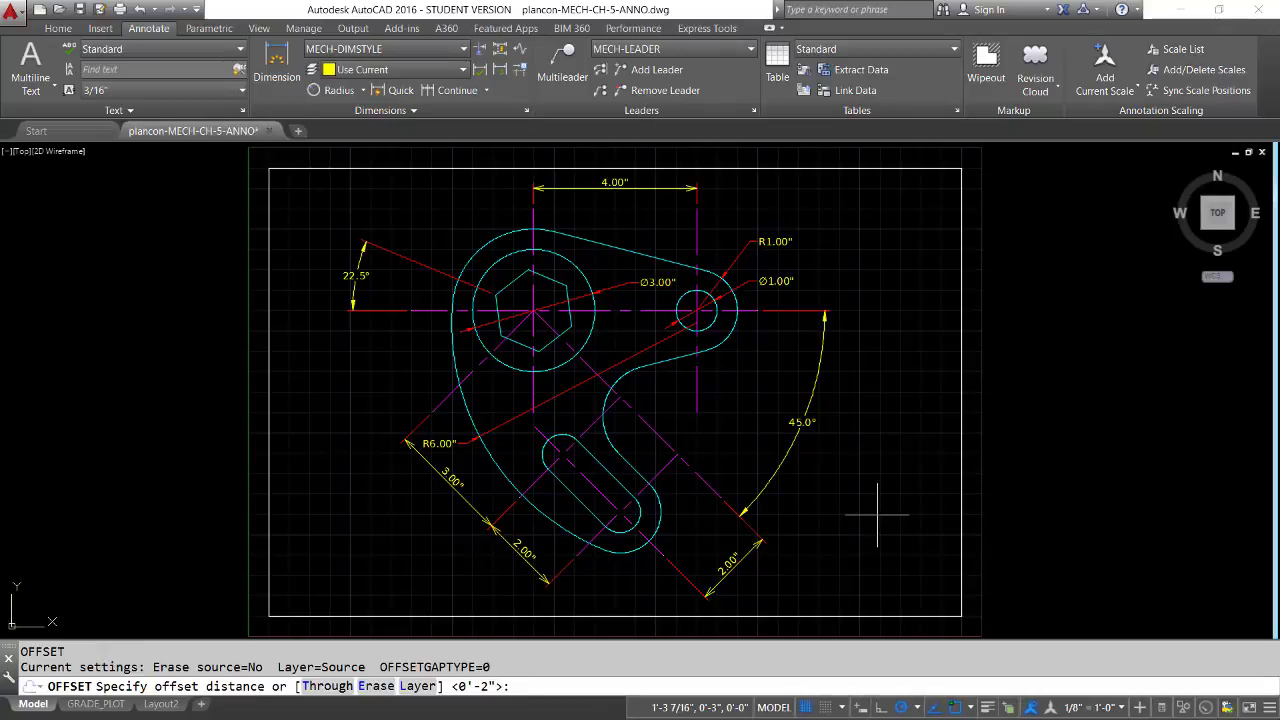
key("Return")
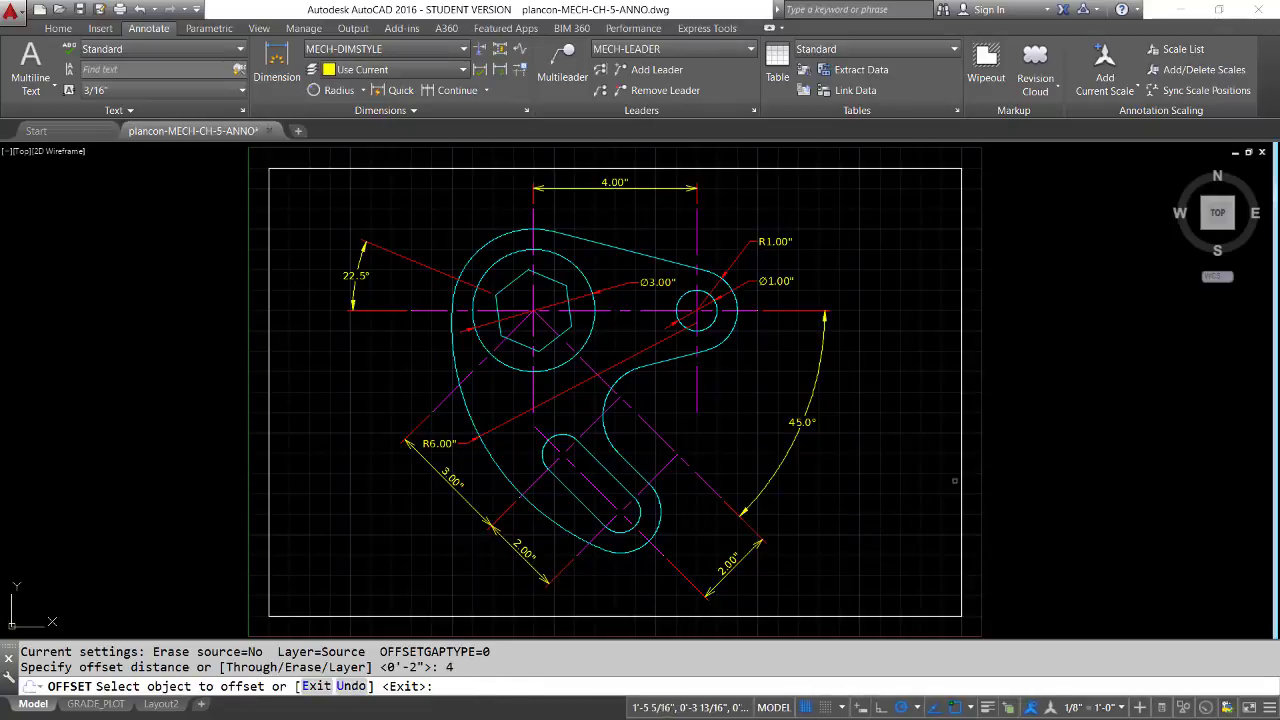
left_click(962, 473)
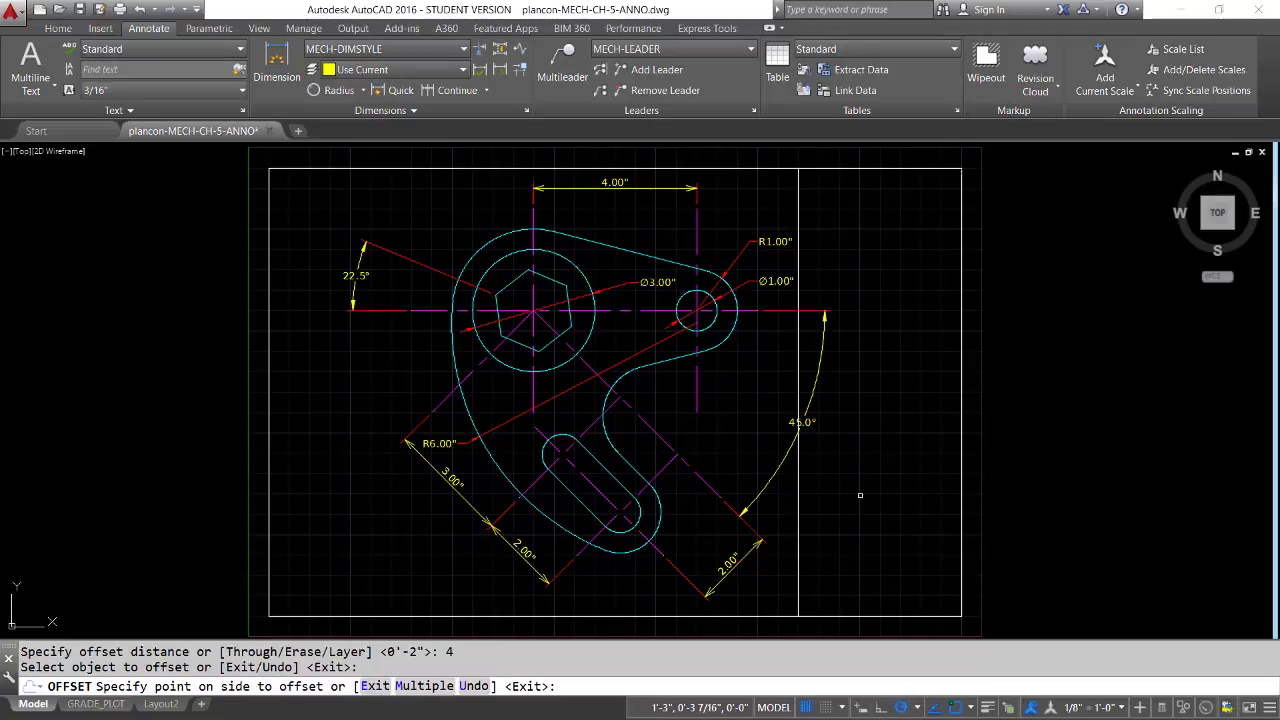
left_click(874, 561)
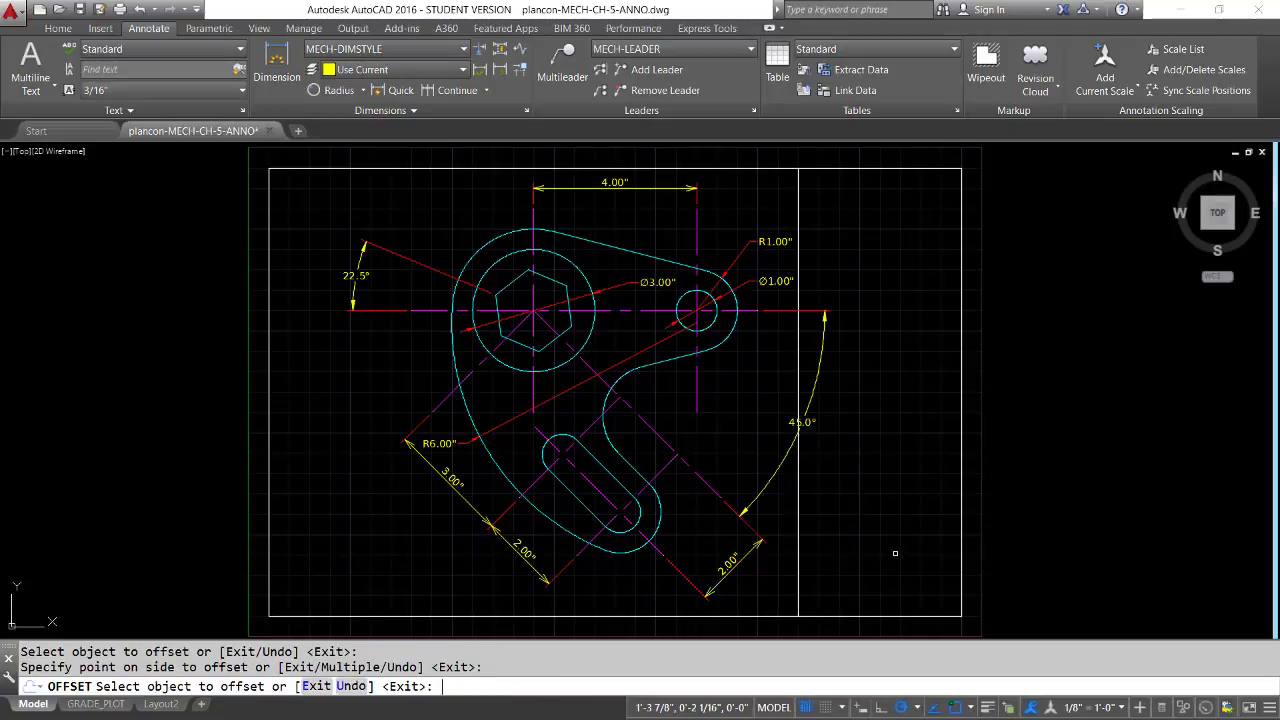
key("Return")
key("Return")
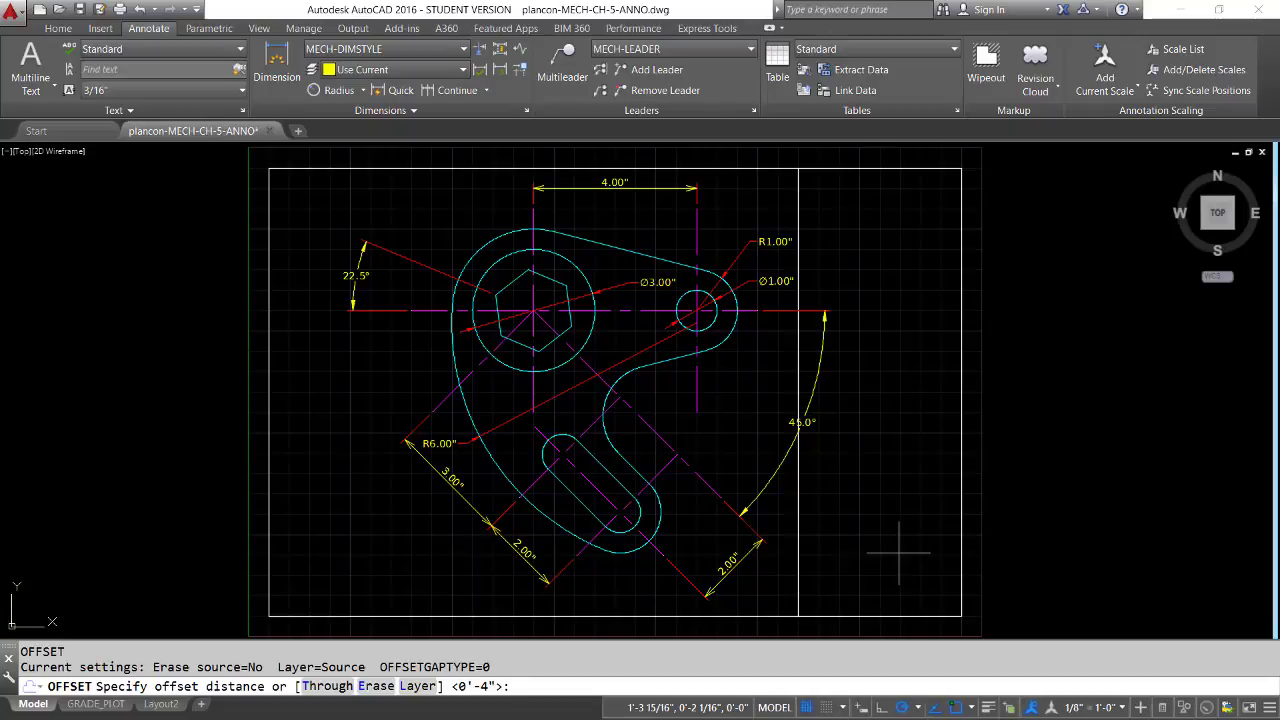
Offset the border's bottom line upward three times in succession, each new line .5" above the previous one
type(".5")
key("Return")
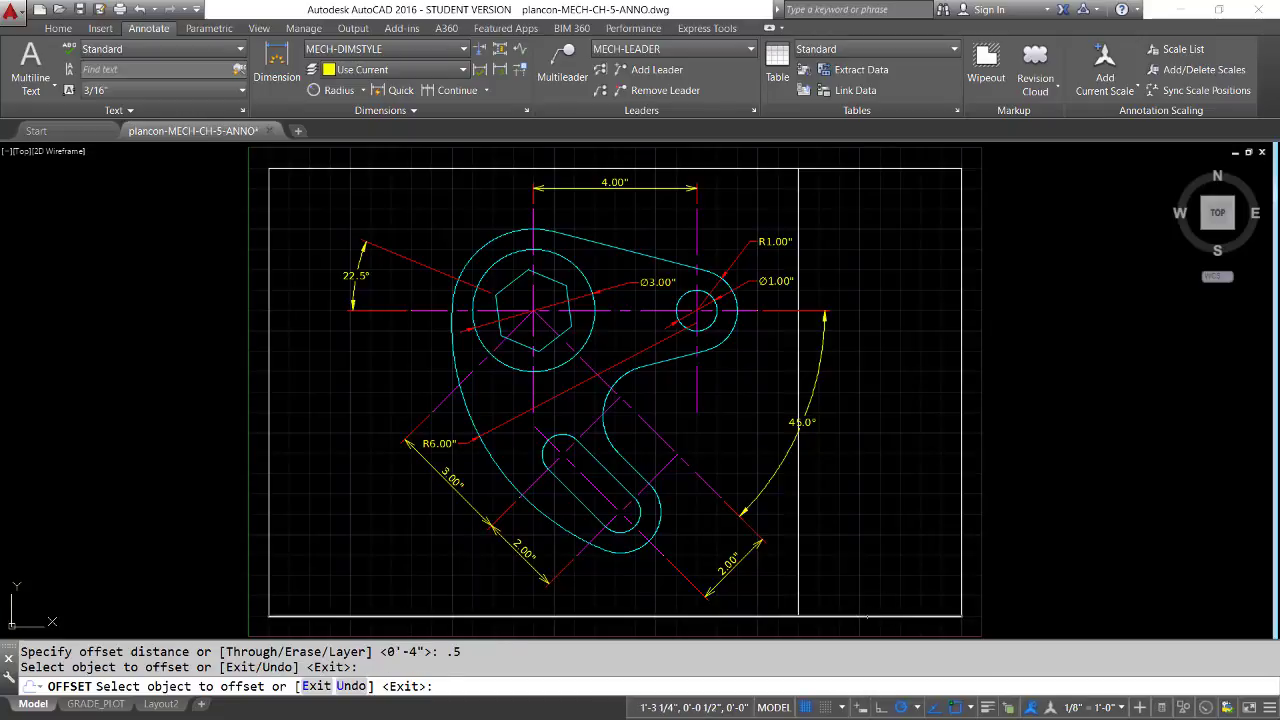
left_click(871, 615)
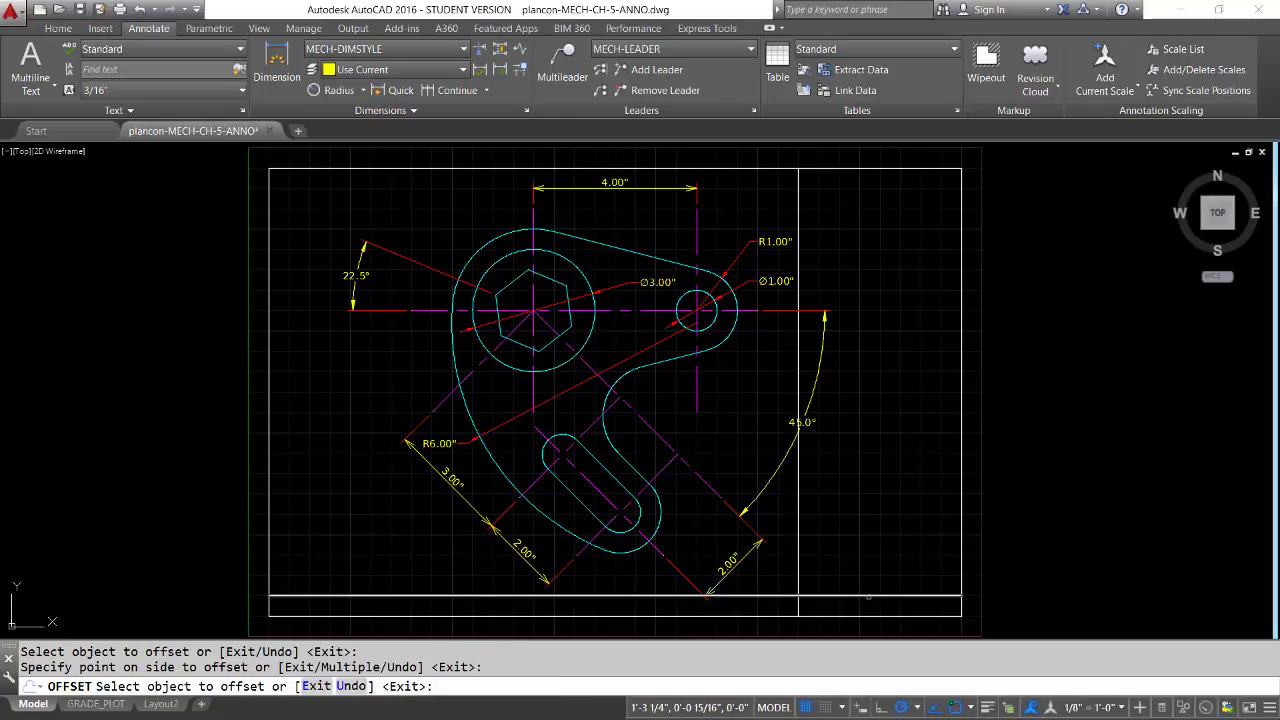
left_click(871, 593)
left_click(874, 572)
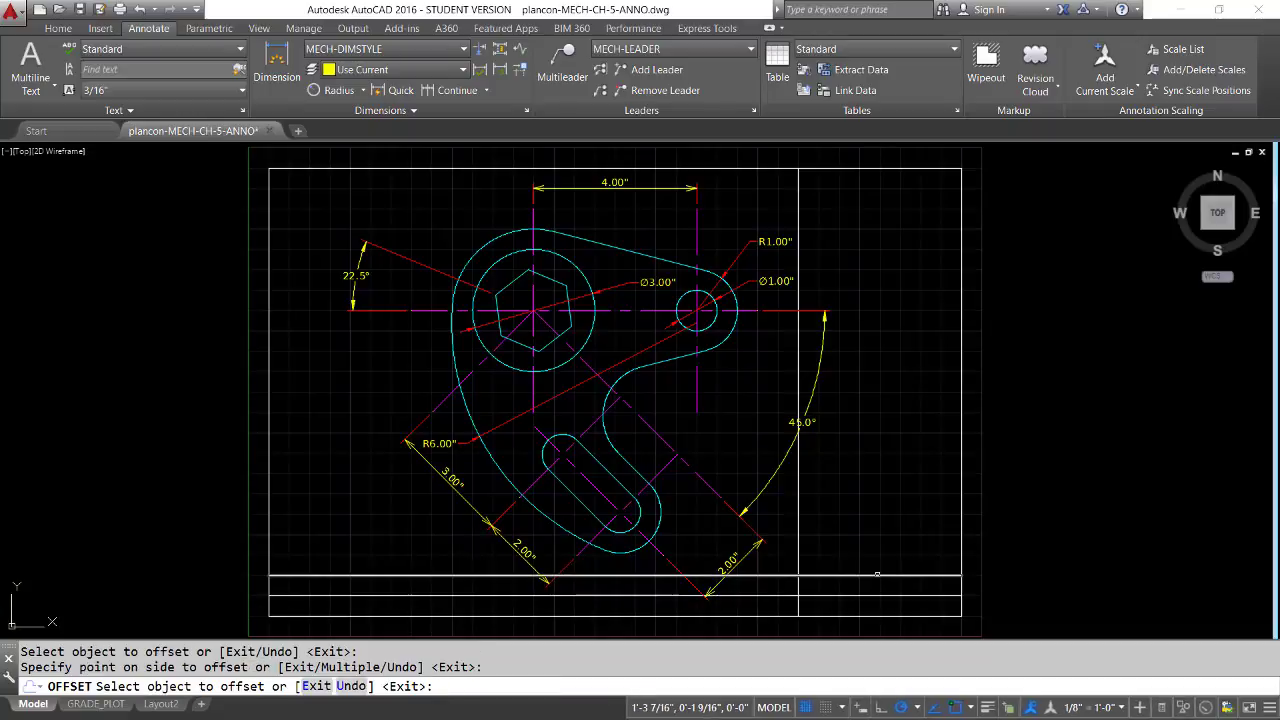
left_click(877, 574)
left_click(878, 536)
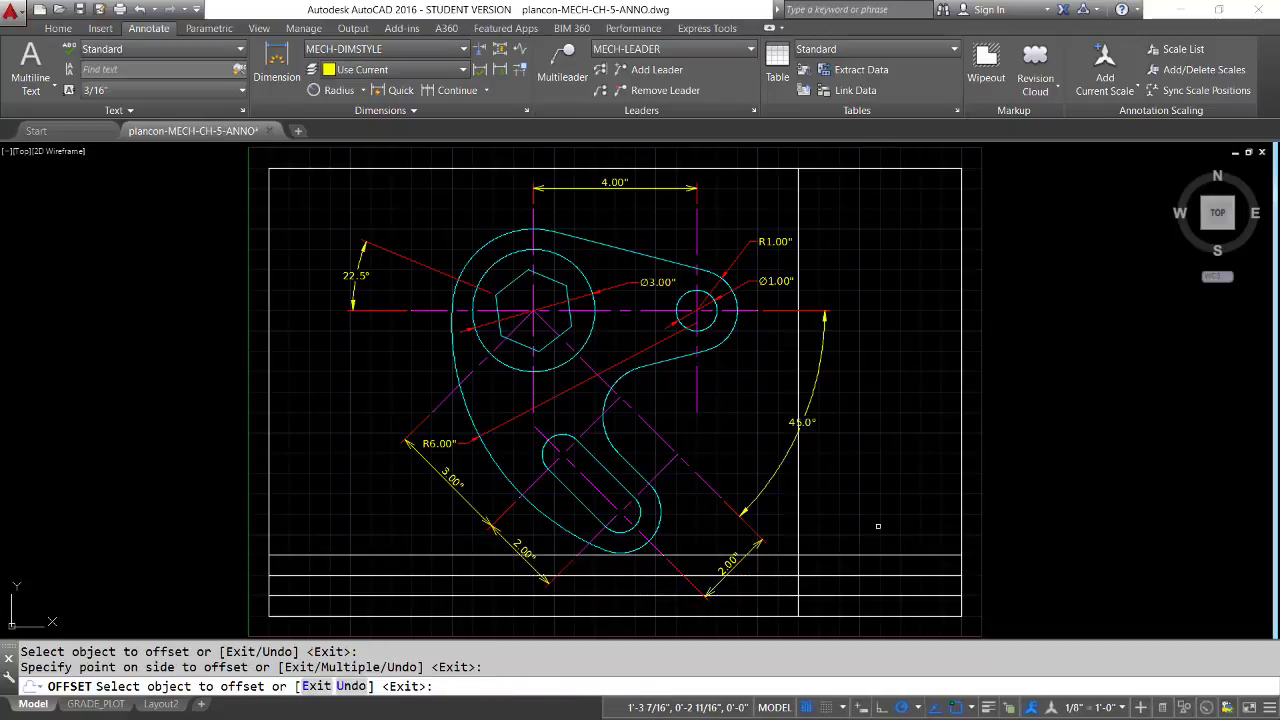
key("Return")
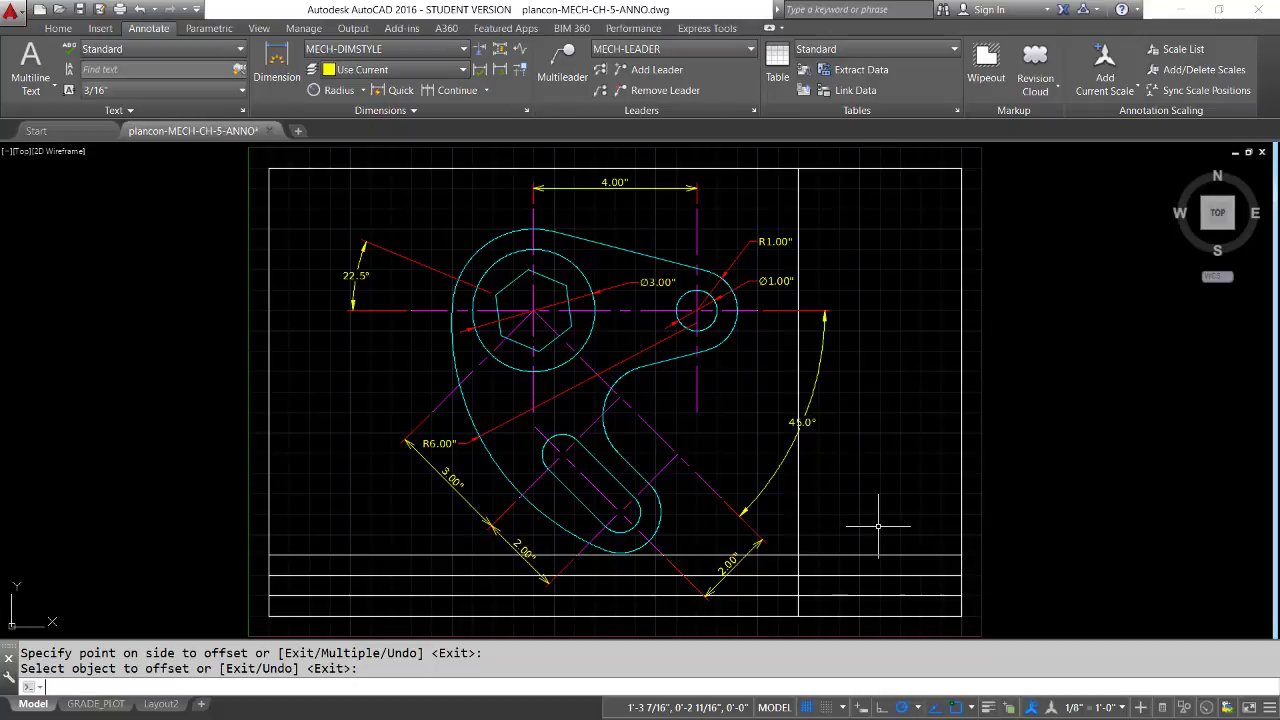
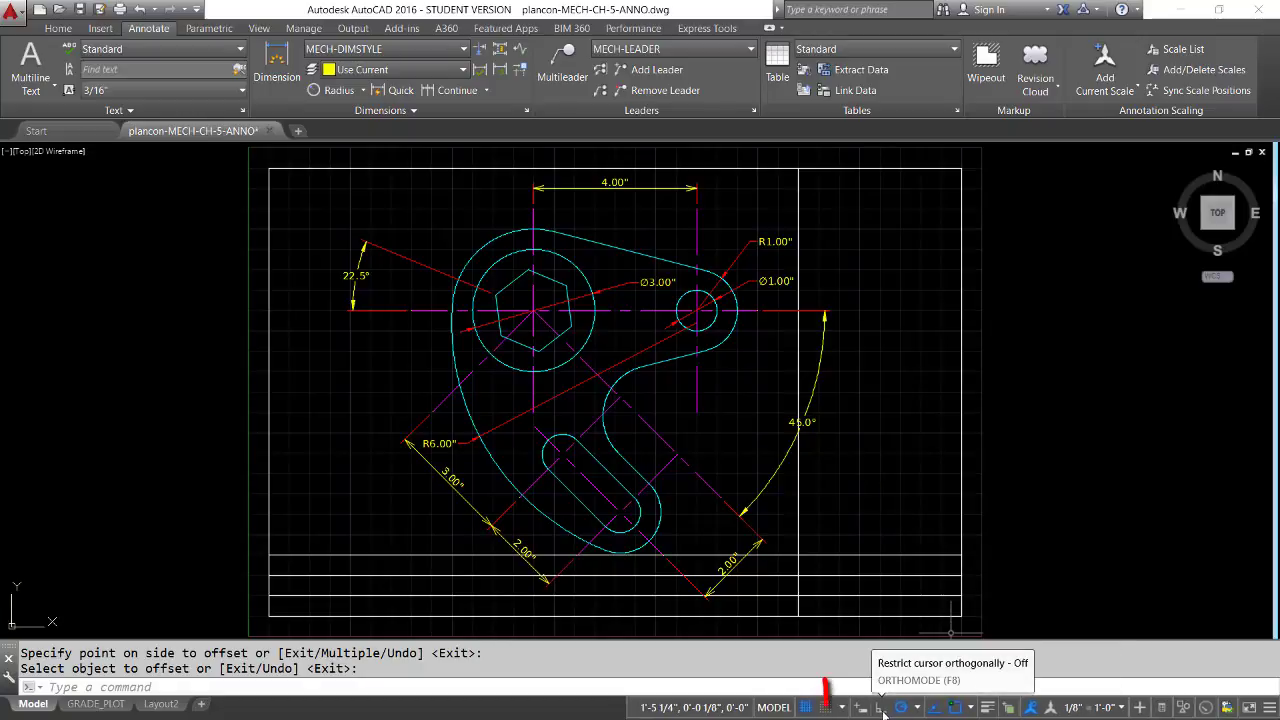
Turn off object snap tracking and trim the offset lines against each other, leaving a three-row title block in the sheet's lower-right corner
left_click(935, 707)
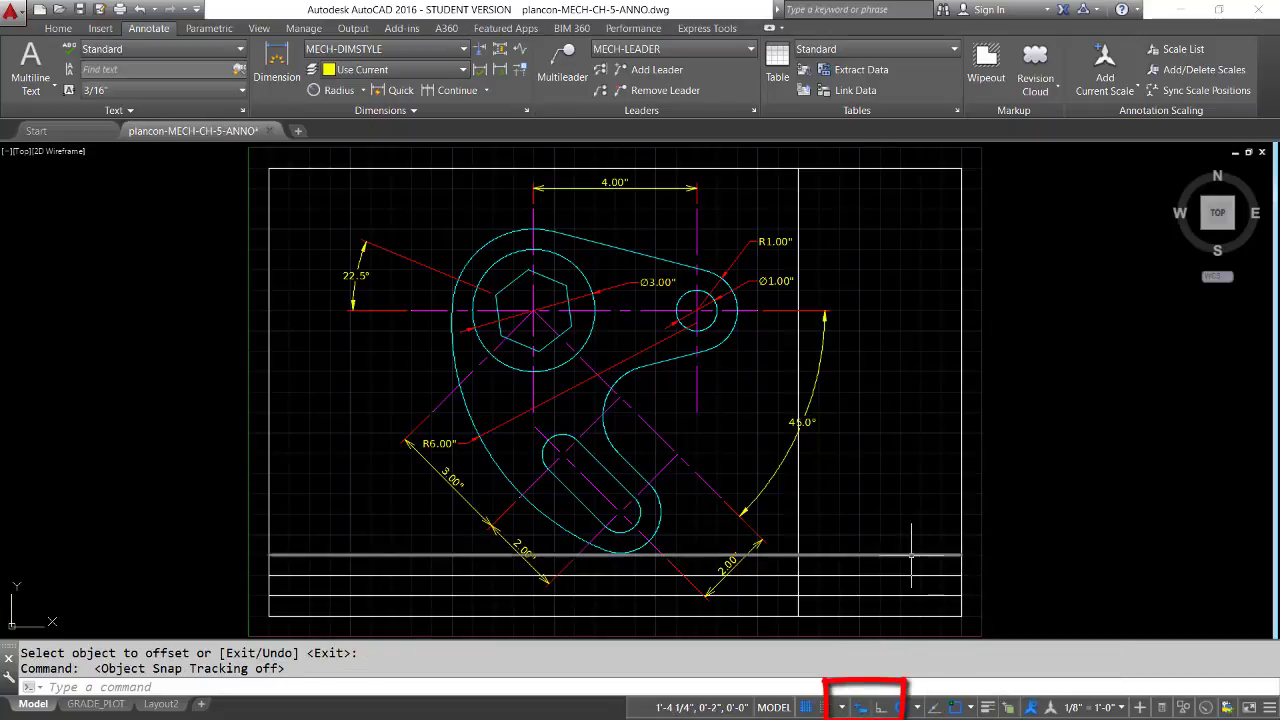
type("tr")
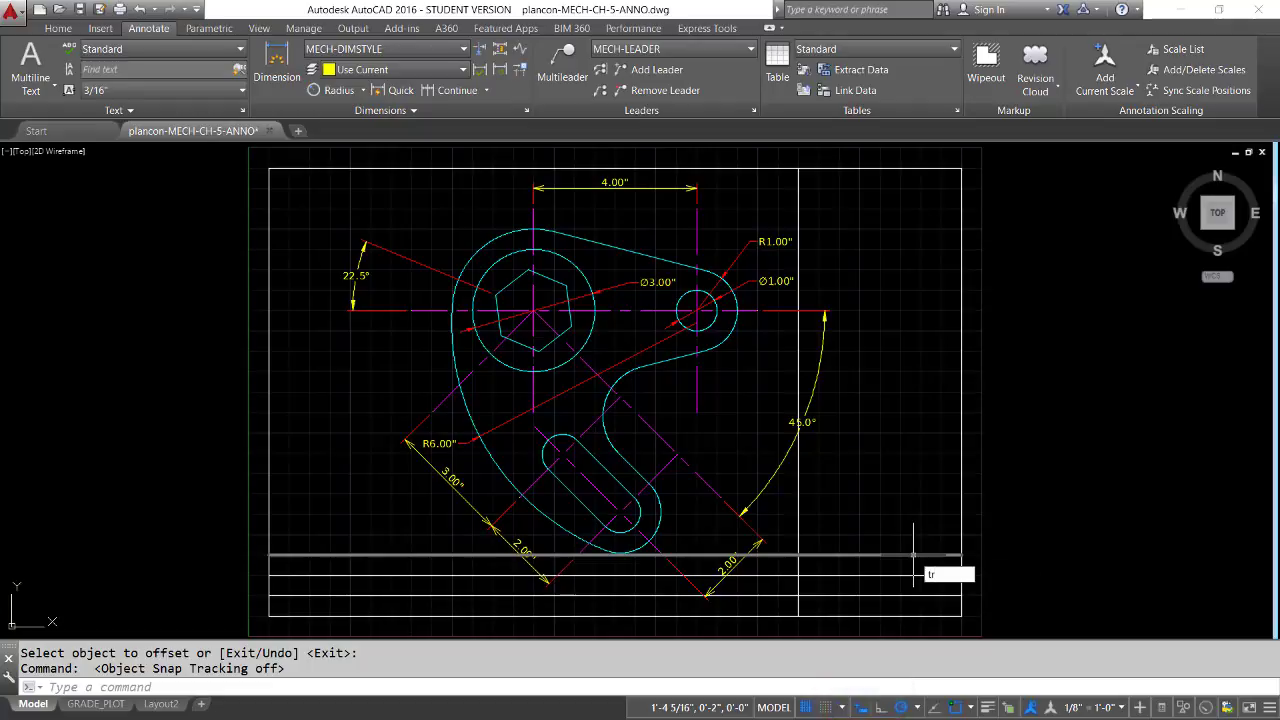
key("Return")
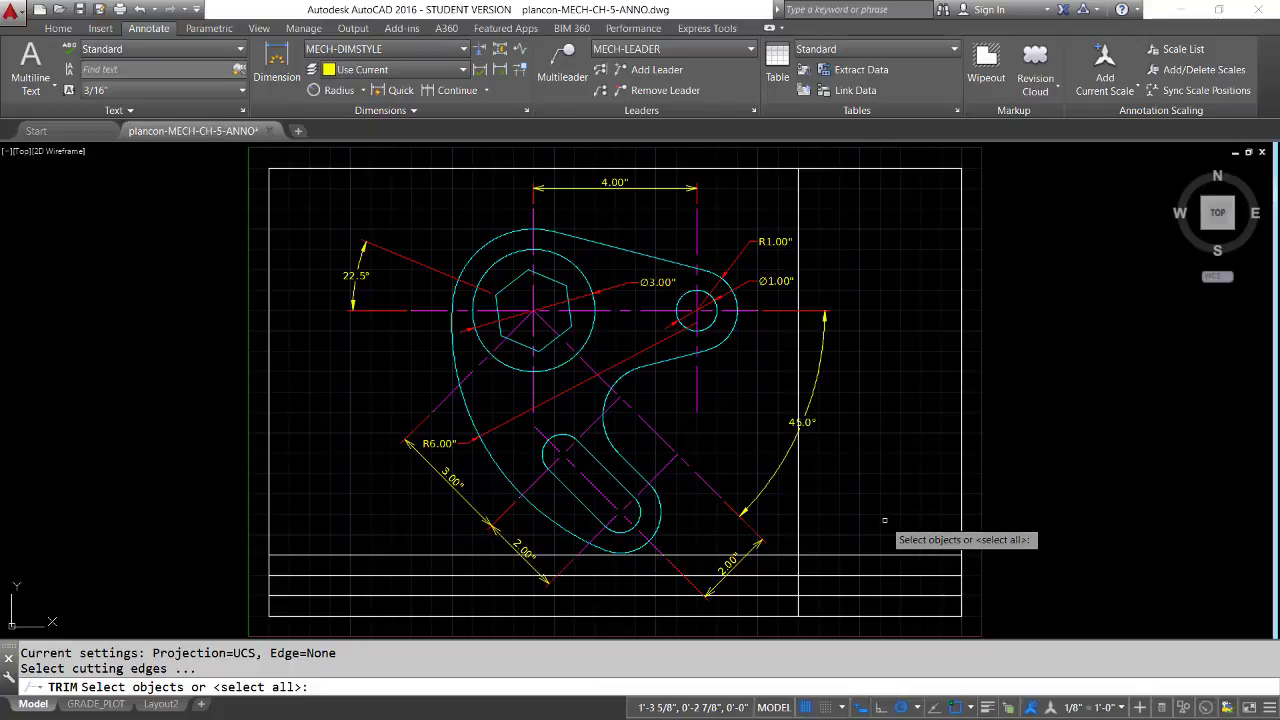
left_click(820, 555)
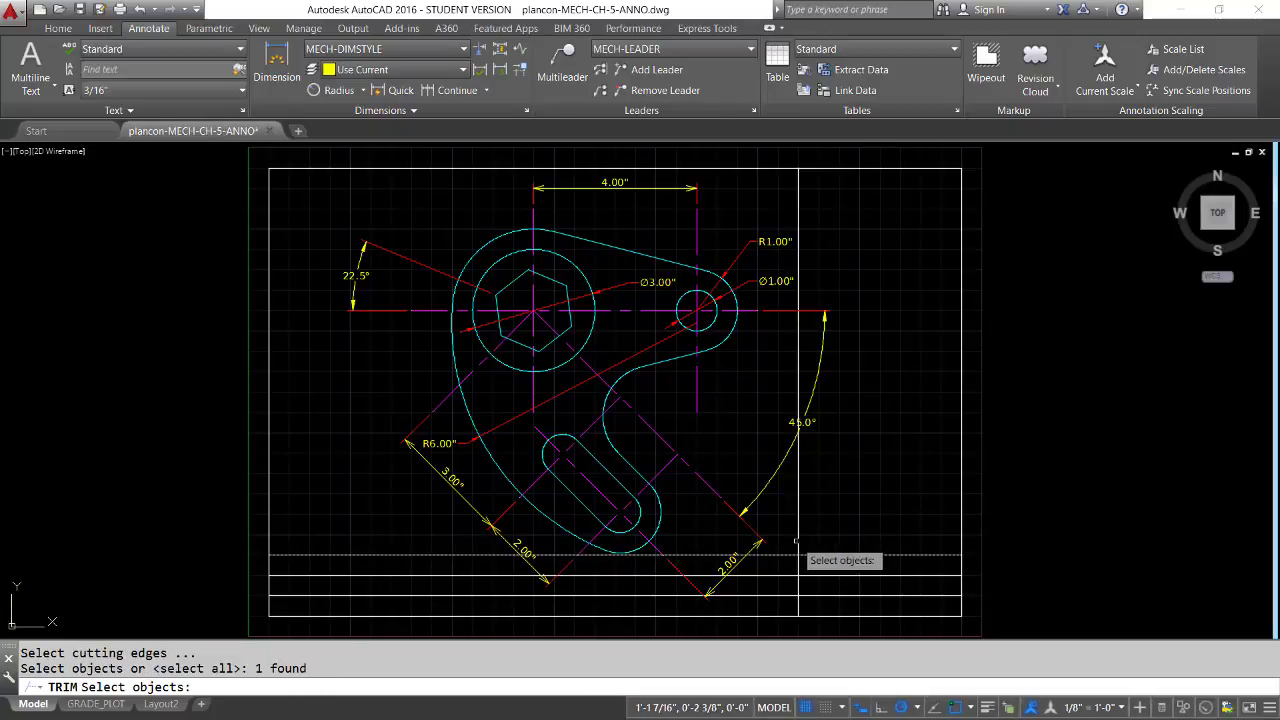
left_click(799, 538)
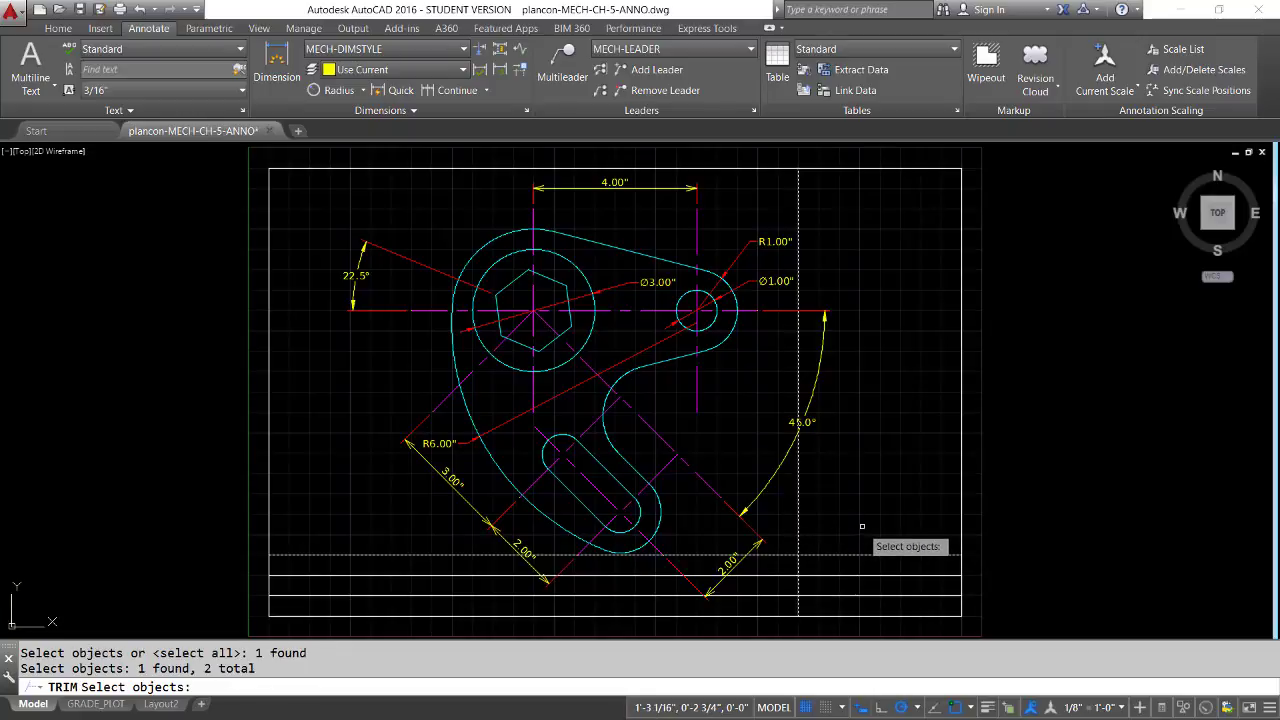
key("Return")
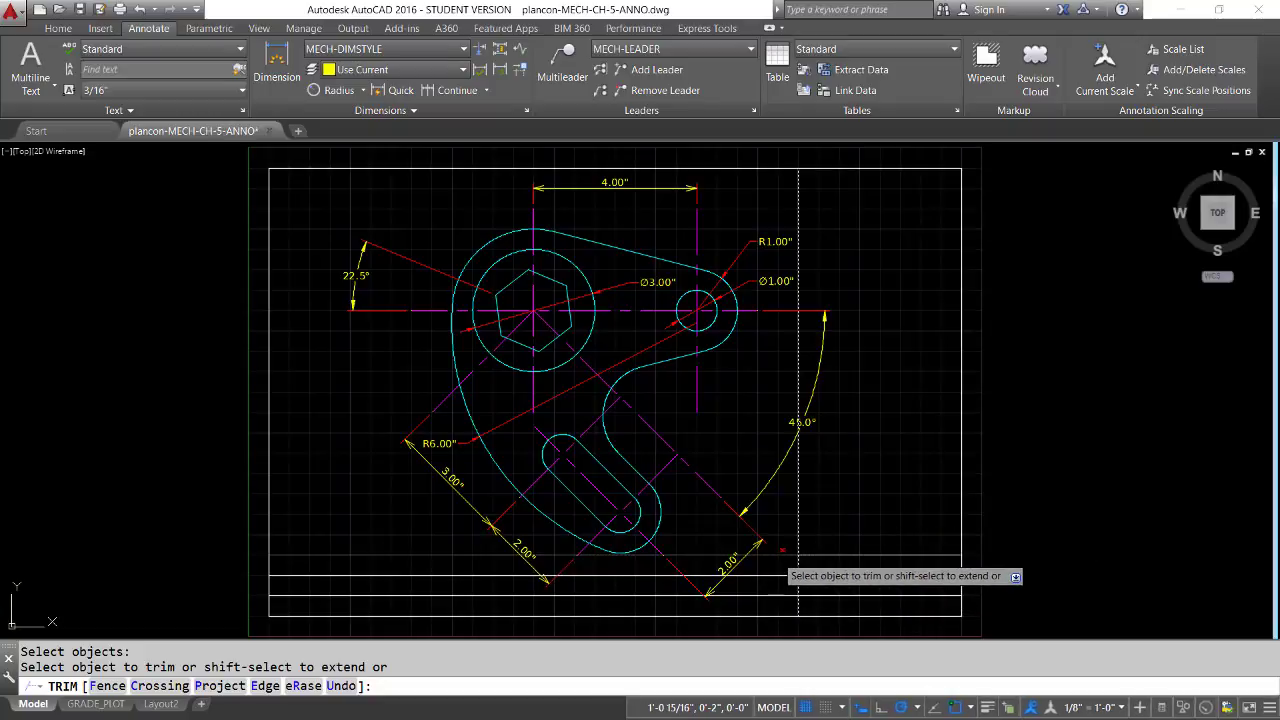
left_click(776, 554)
left_click(776, 575)
left_click(776, 595)
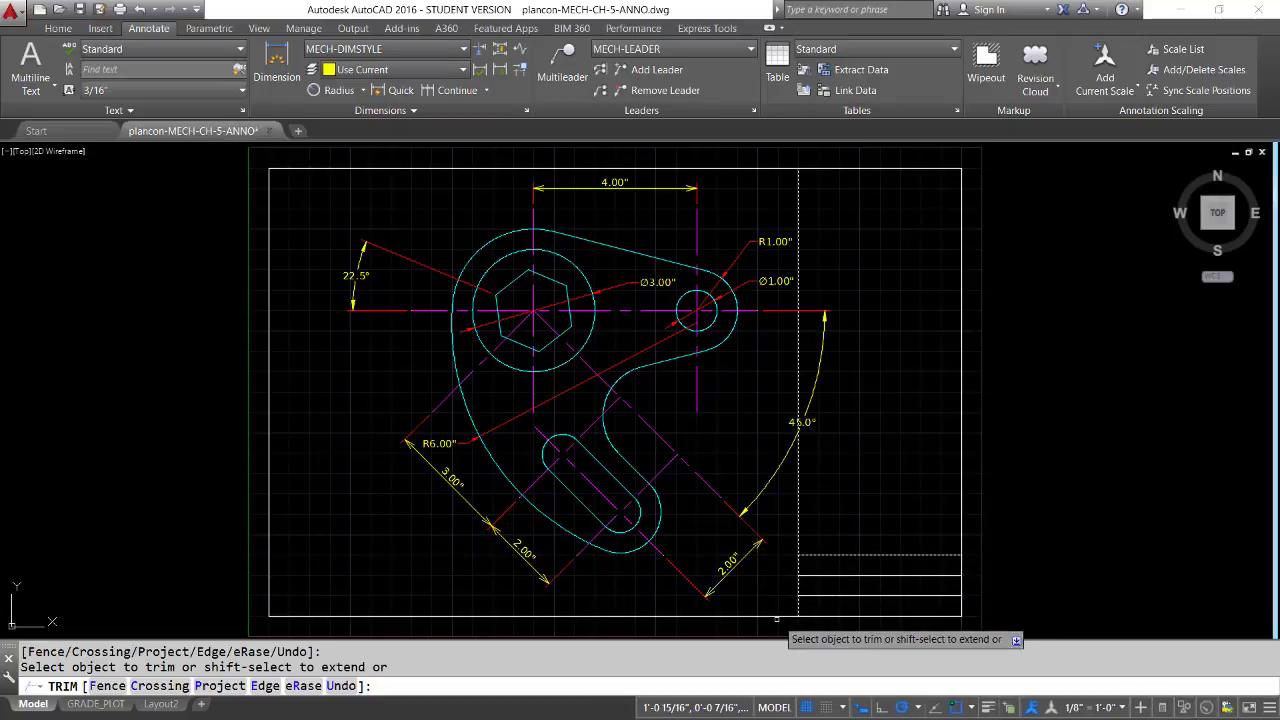
left_click(800, 527)
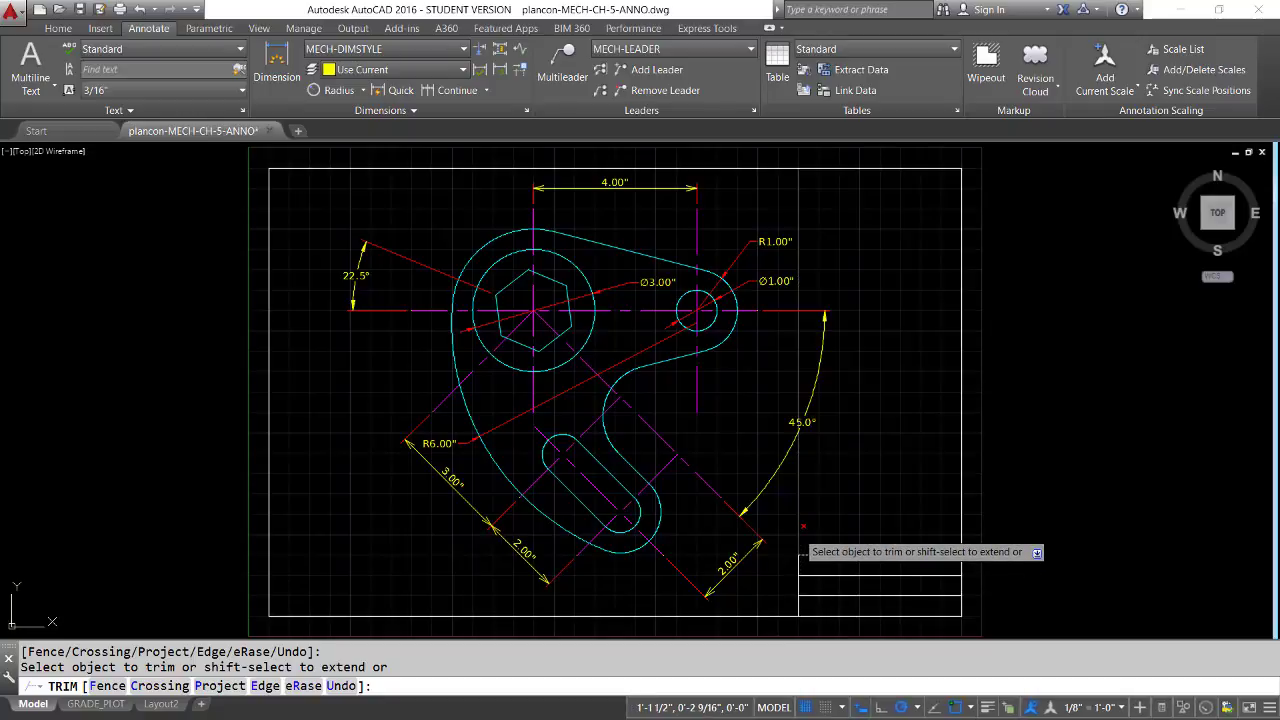
key("Return")
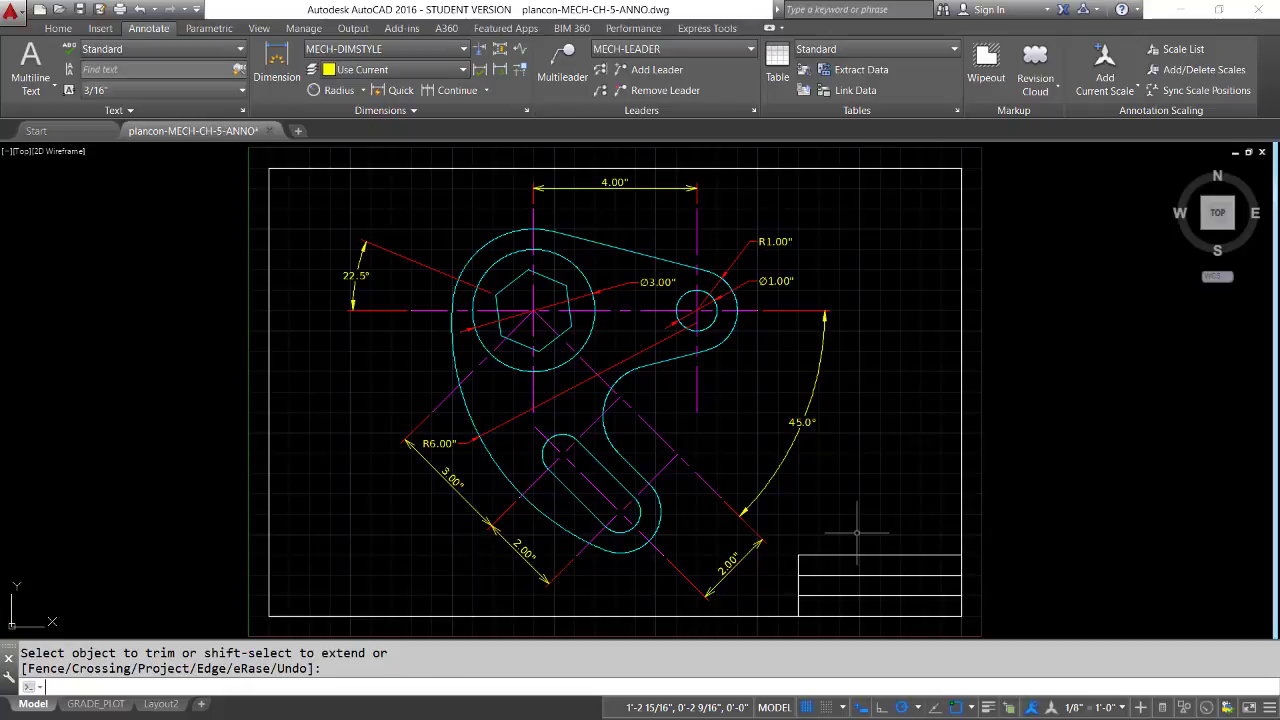
Zoom in on the three-row title block in the sheet's lower-right corner
type("z")
key("Return")
type("p")
key("Return")
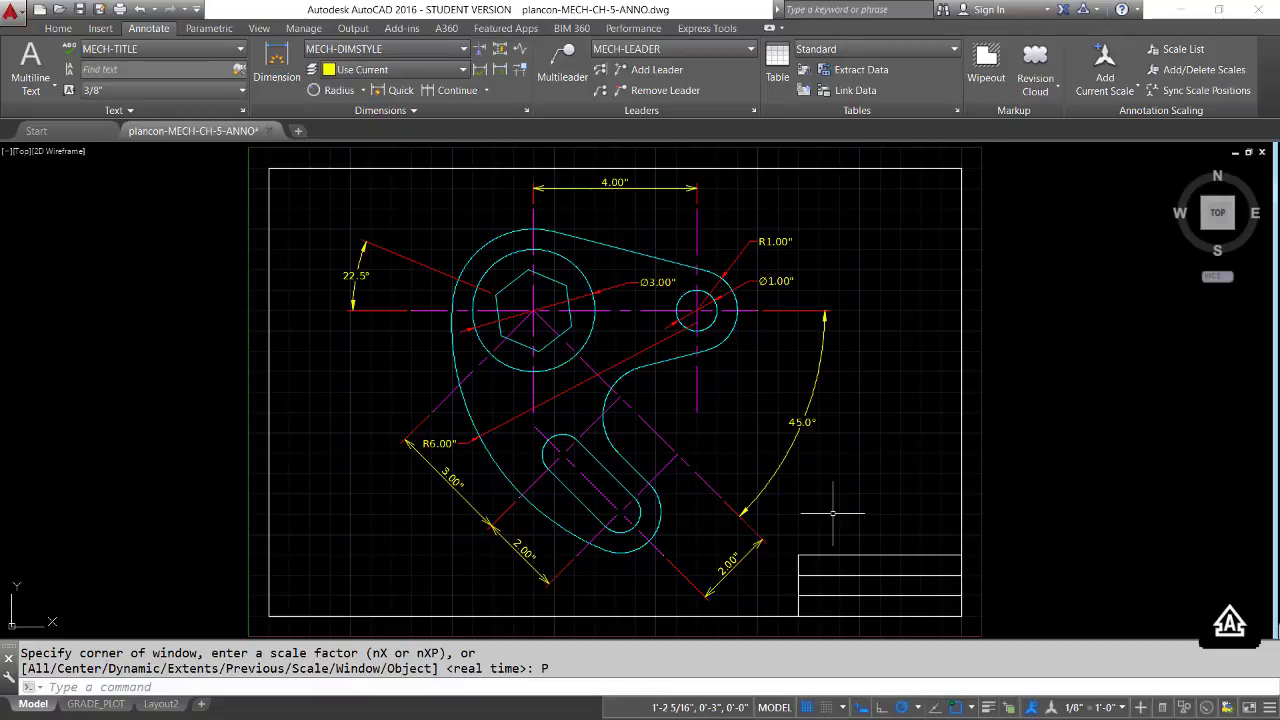
type("z")
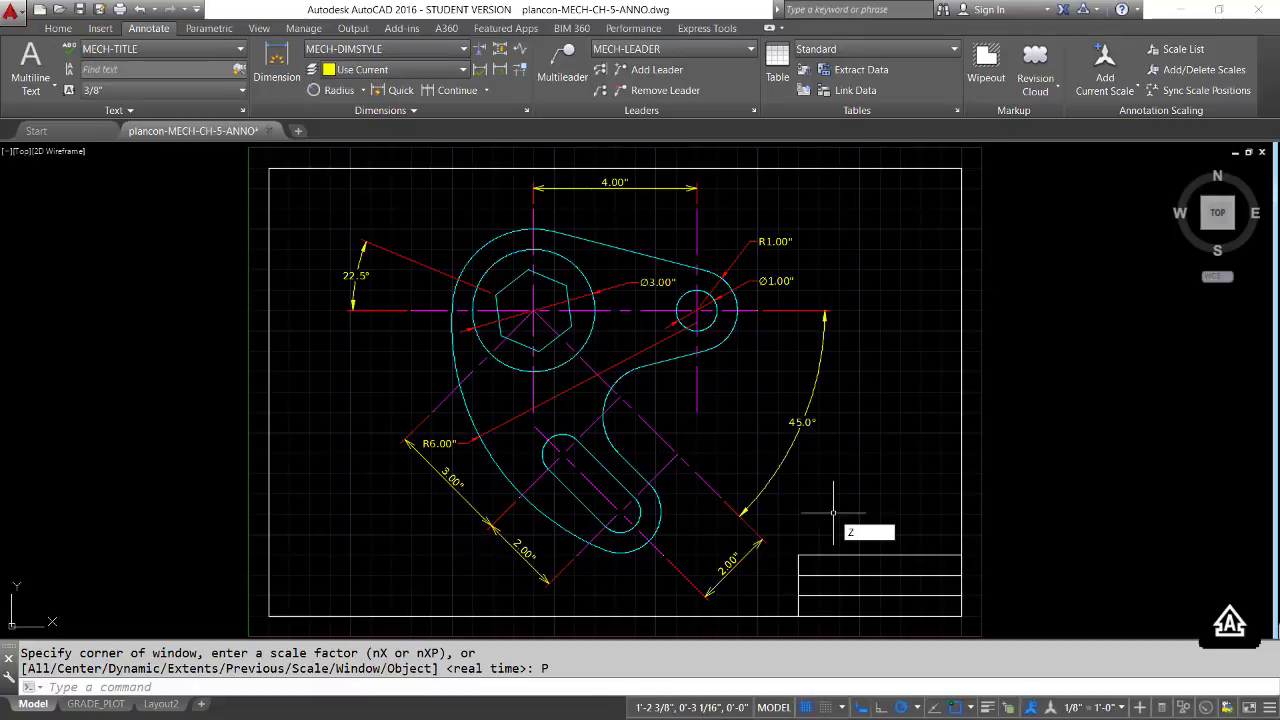
key("Return")
type("w")
key("Return")
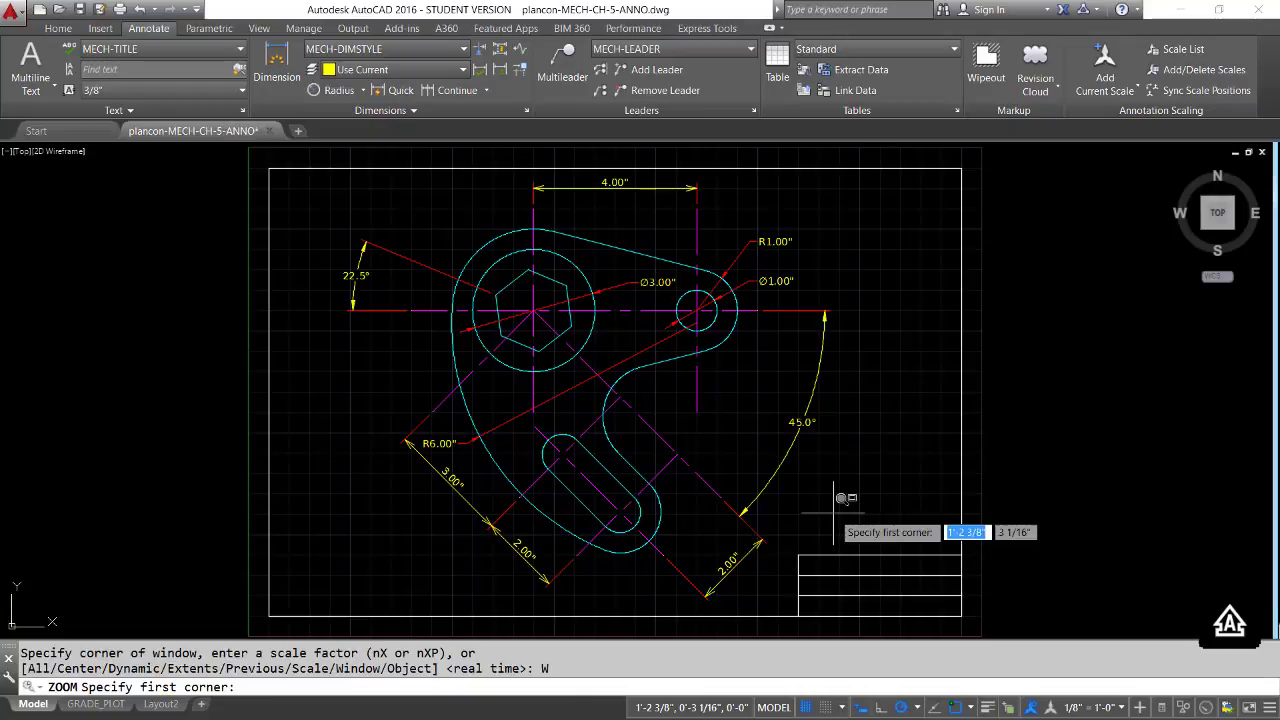
left_click(740, 497)
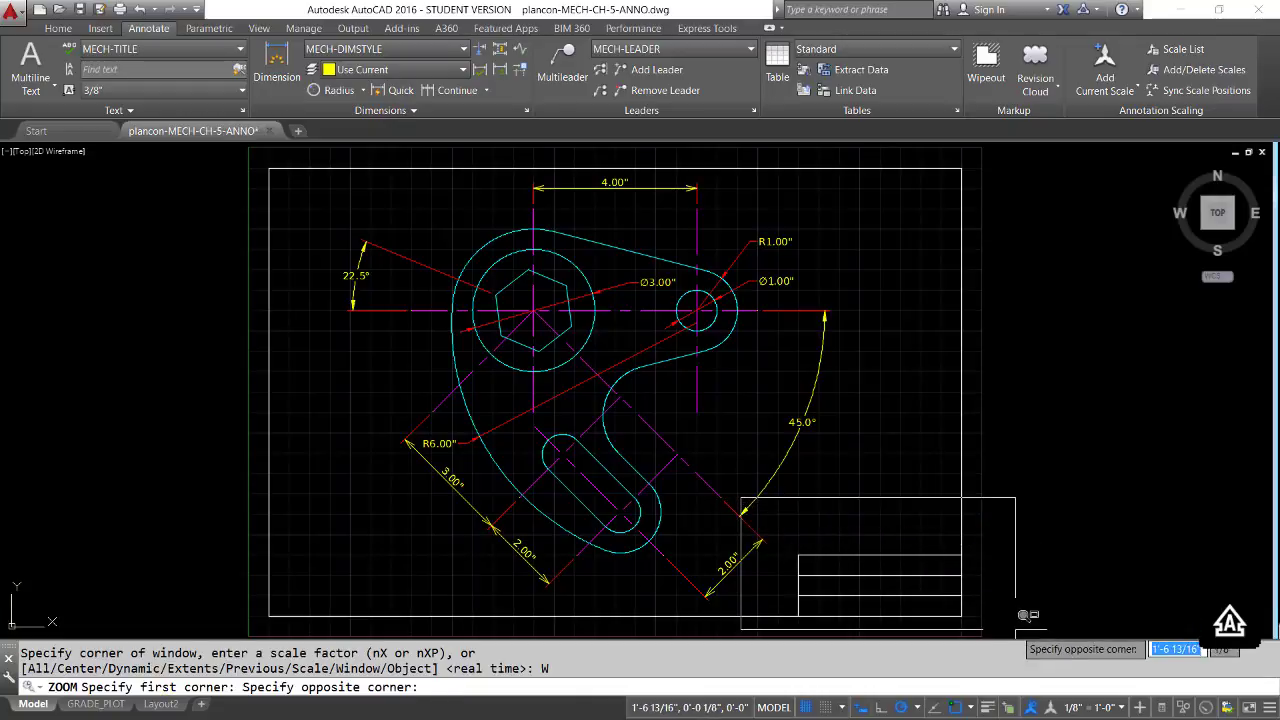
left_click(1015, 631)
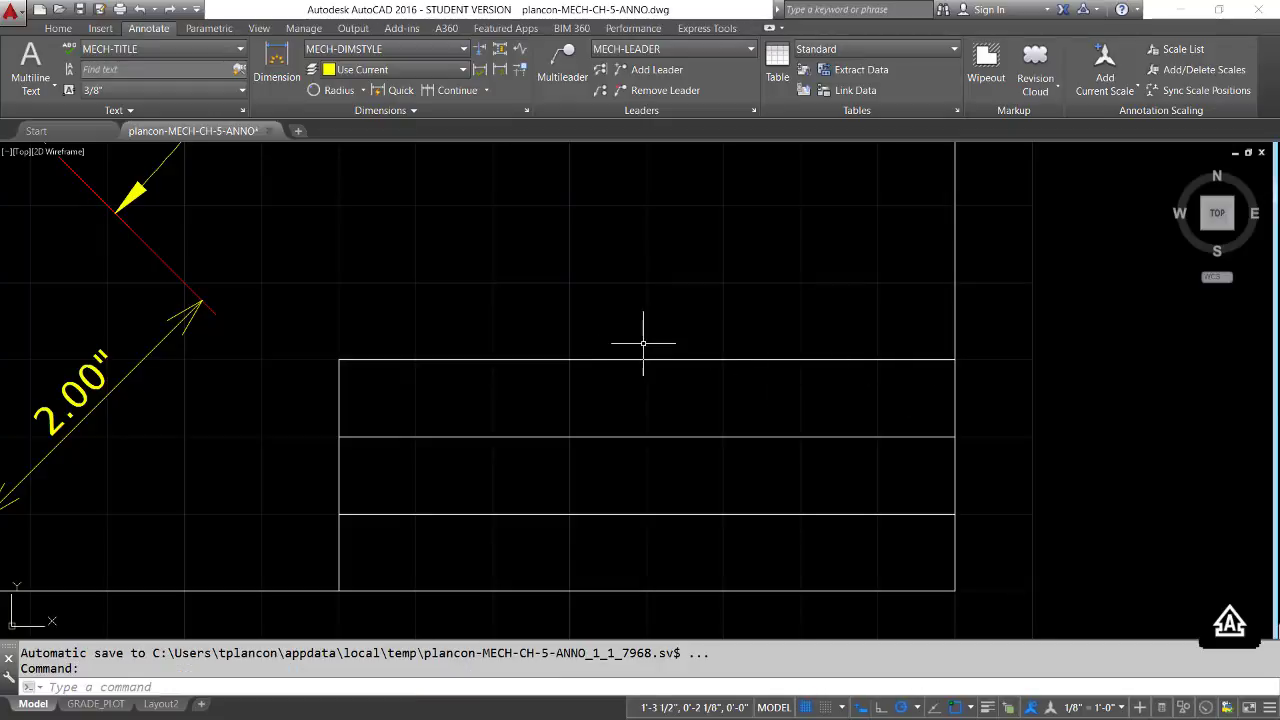
Create a new text style named MECH-TITLE-SHEET based on MECH-TITLE
left_click(242, 112)
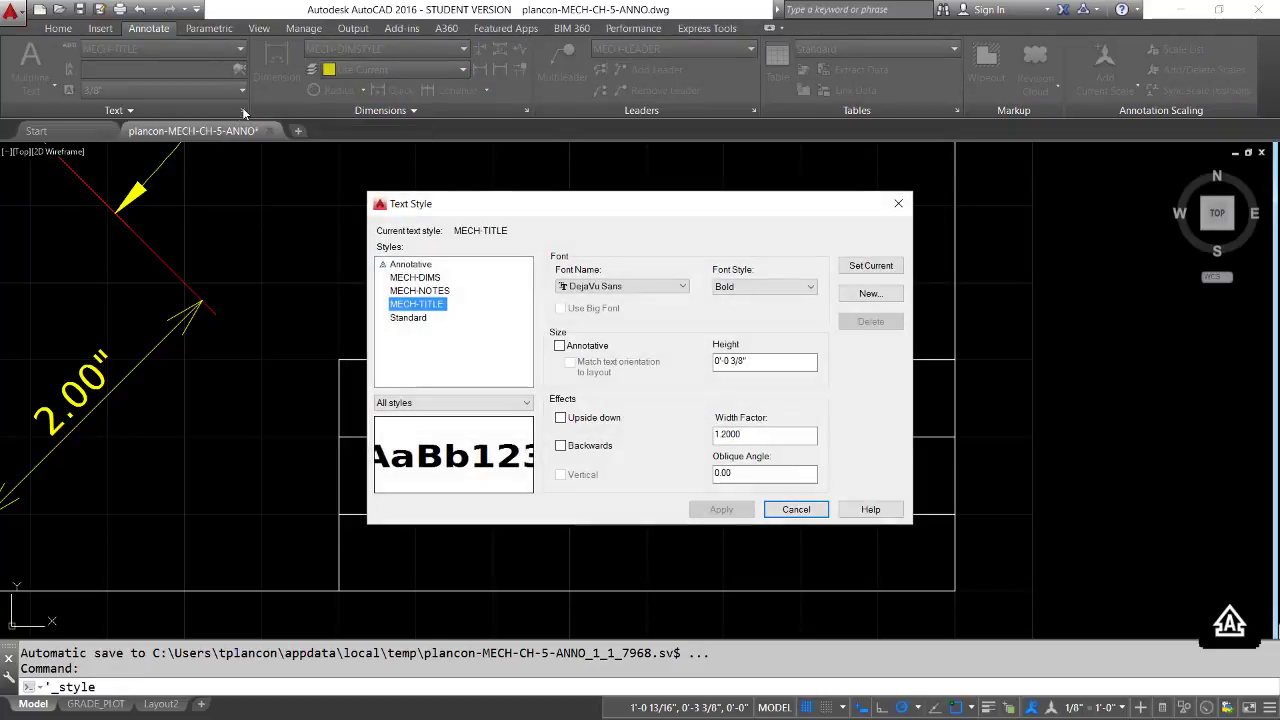
left_click(420, 304)
left_click(458, 338)
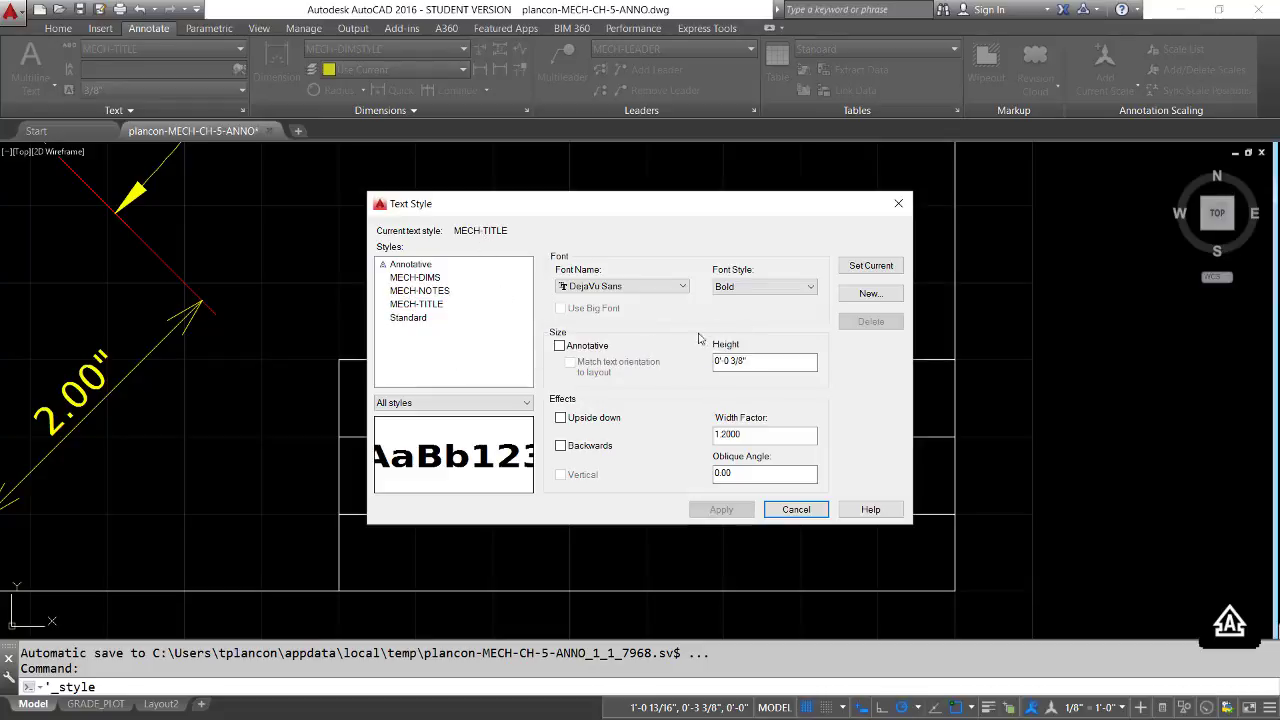
left_click(884, 294)
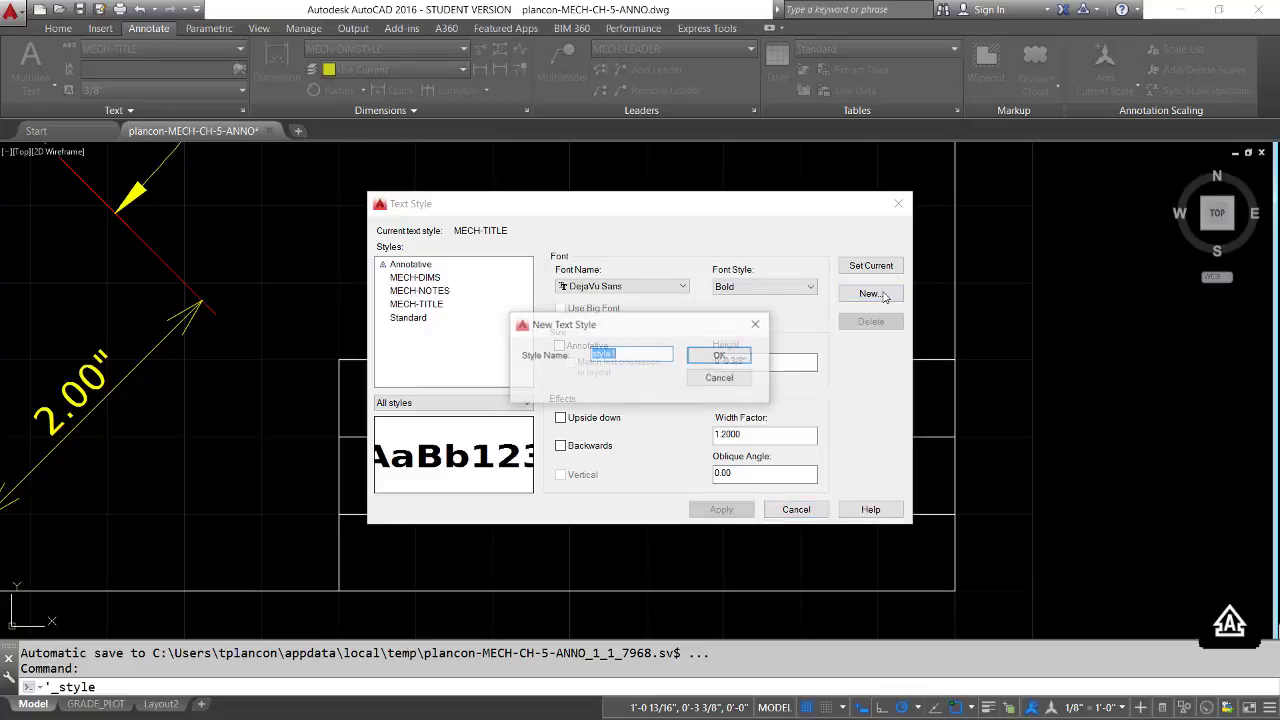
type("MECH-TITLE-")
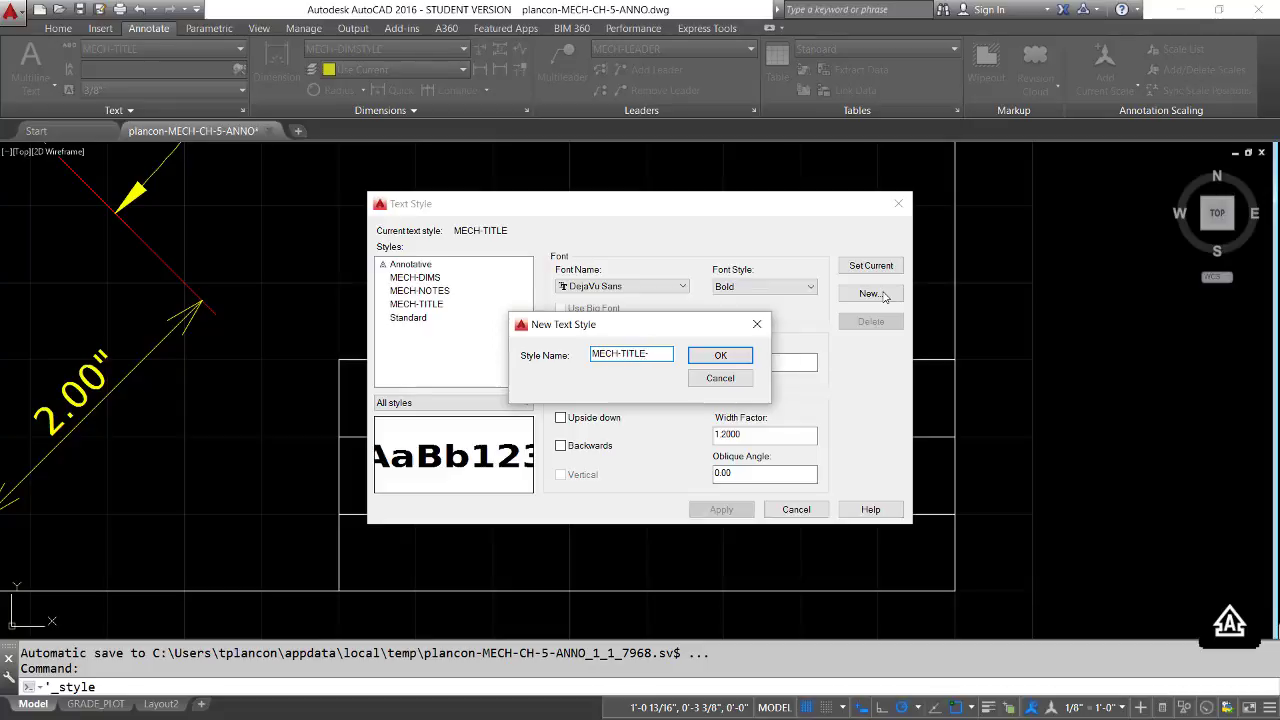
type("ET")
left_click(713, 358)
Set the MECH-TITLE-SHEET style to font style Book, height .25 and width factor 1, and apply the changes
left_click(752, 287)
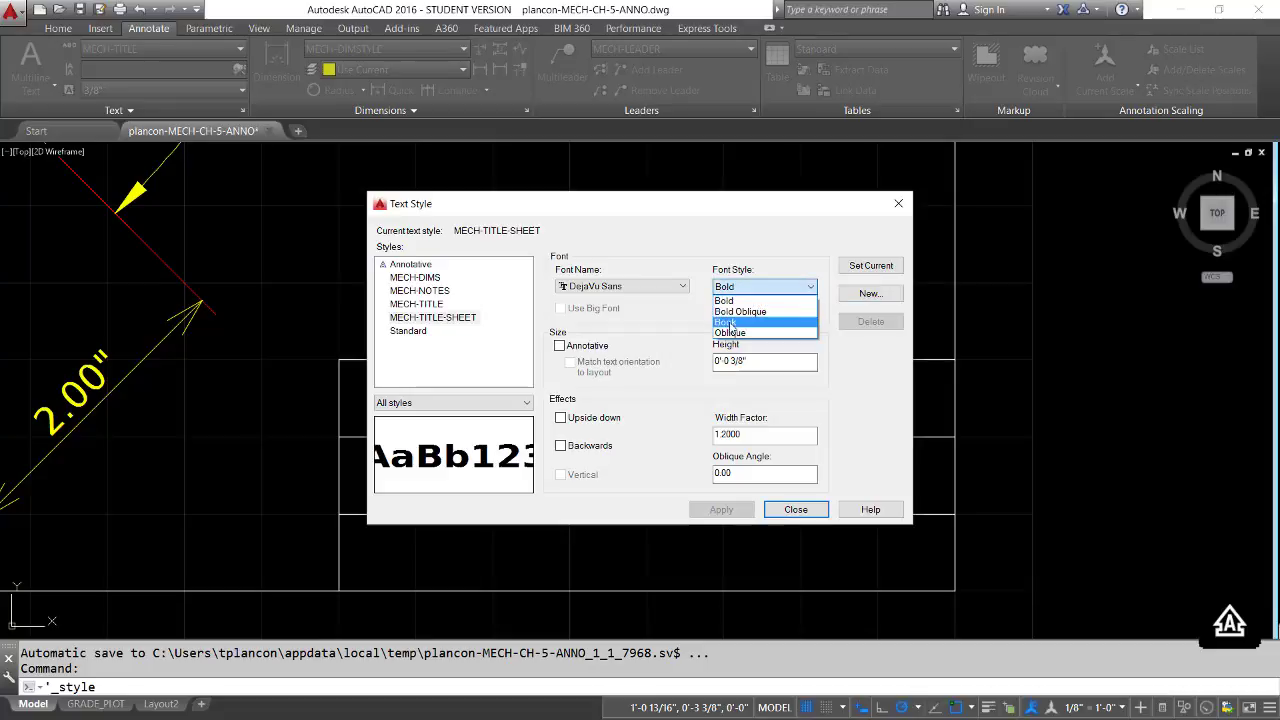
left_click(730, 324)
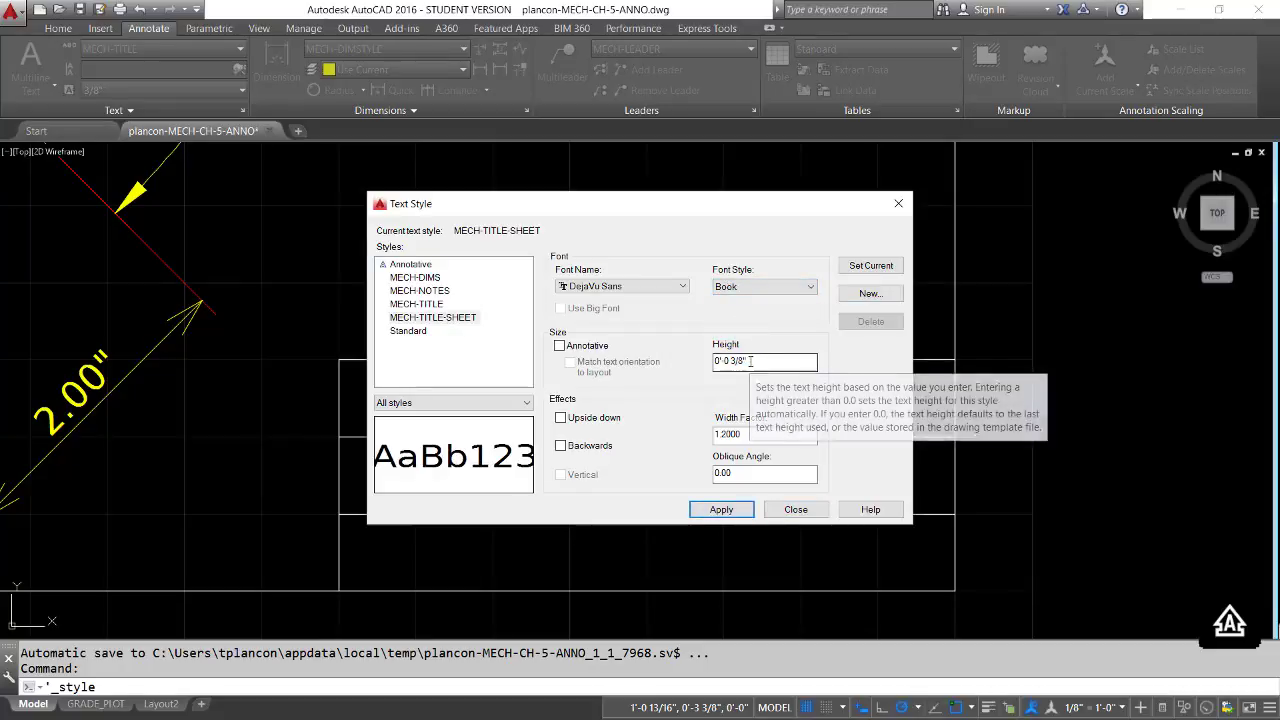
left_click_drag(749, 361, 673, 360)
type(".25")
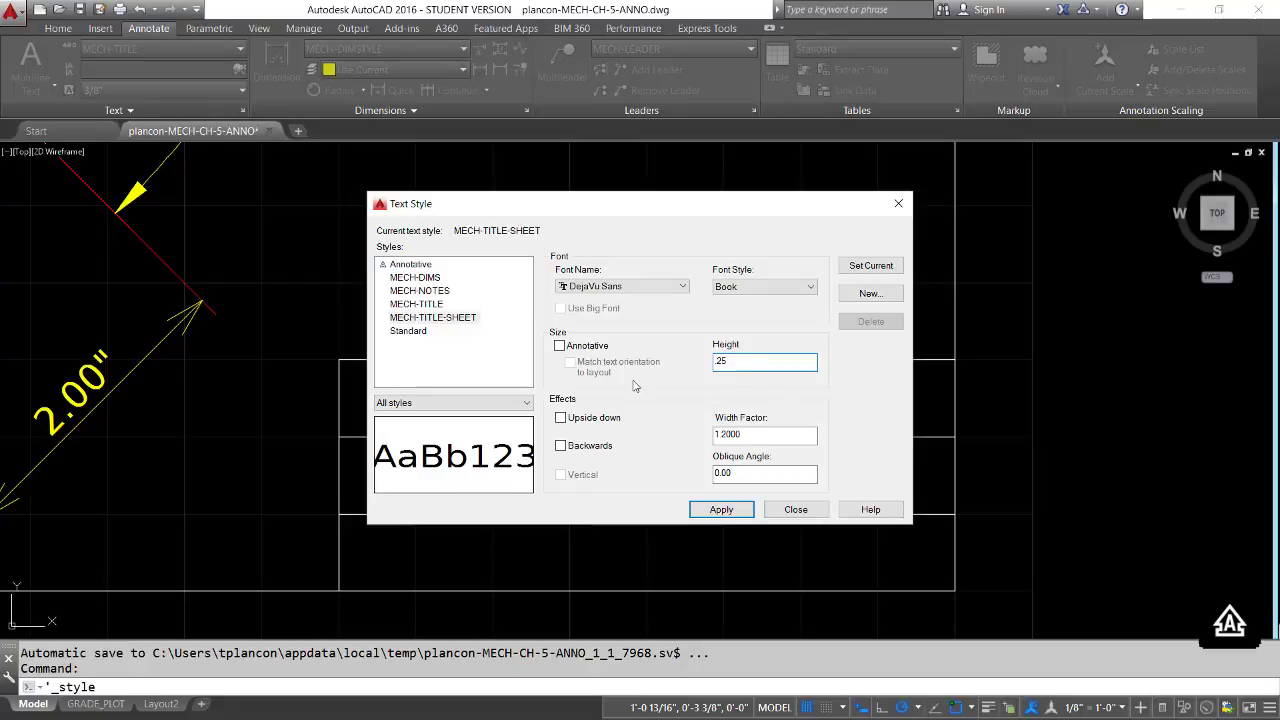
left_click(751, 434)
left_click_drag(751, 434, 651, 430)
type("1")
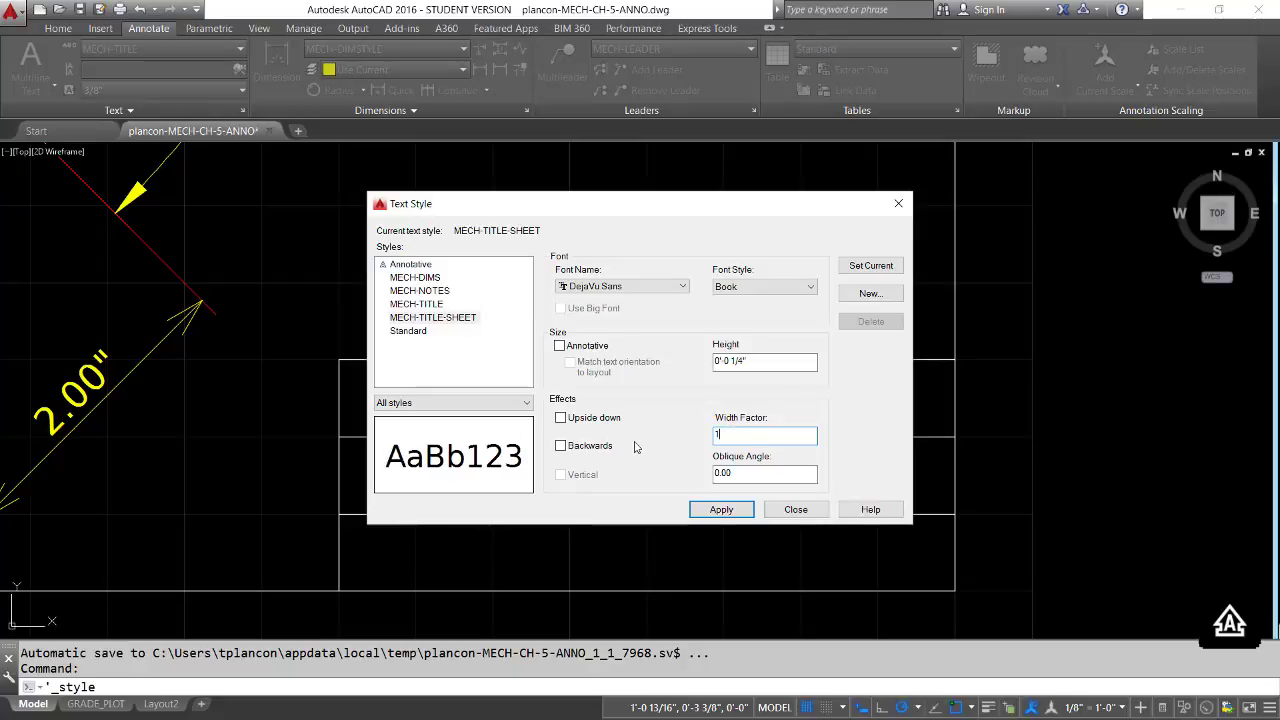
left_click(721, 510)
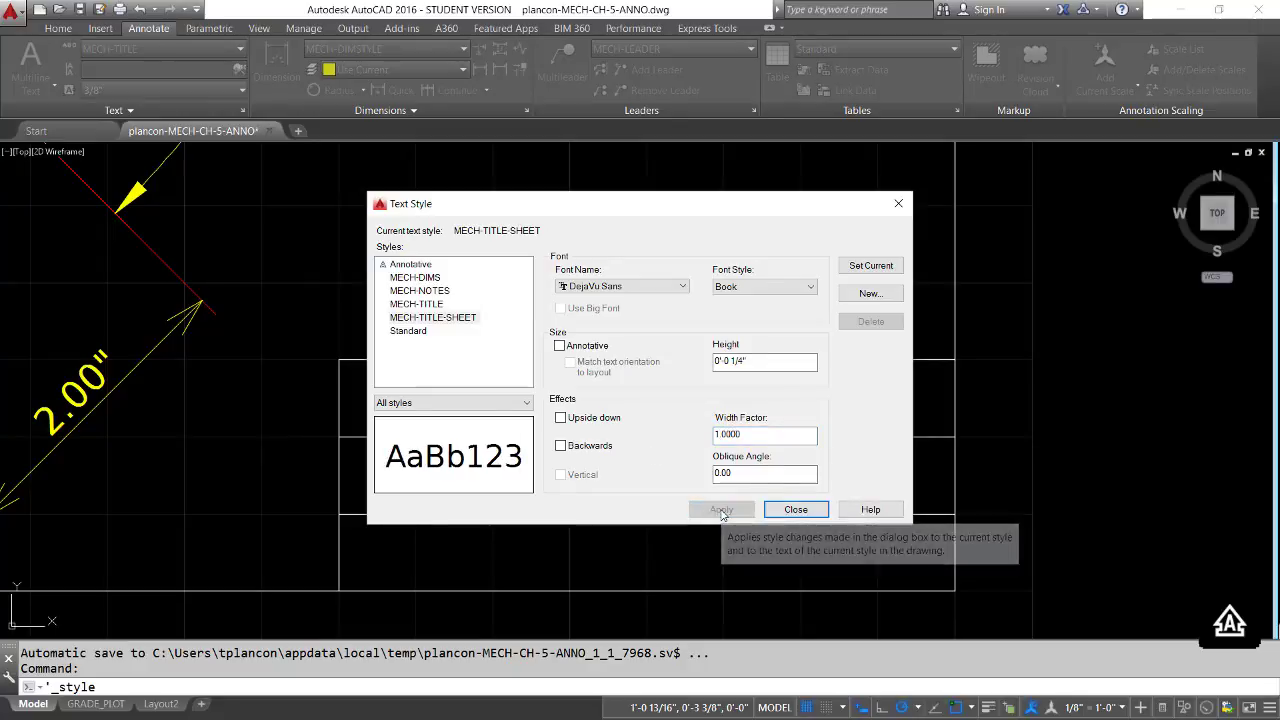
left_click(797, 510)
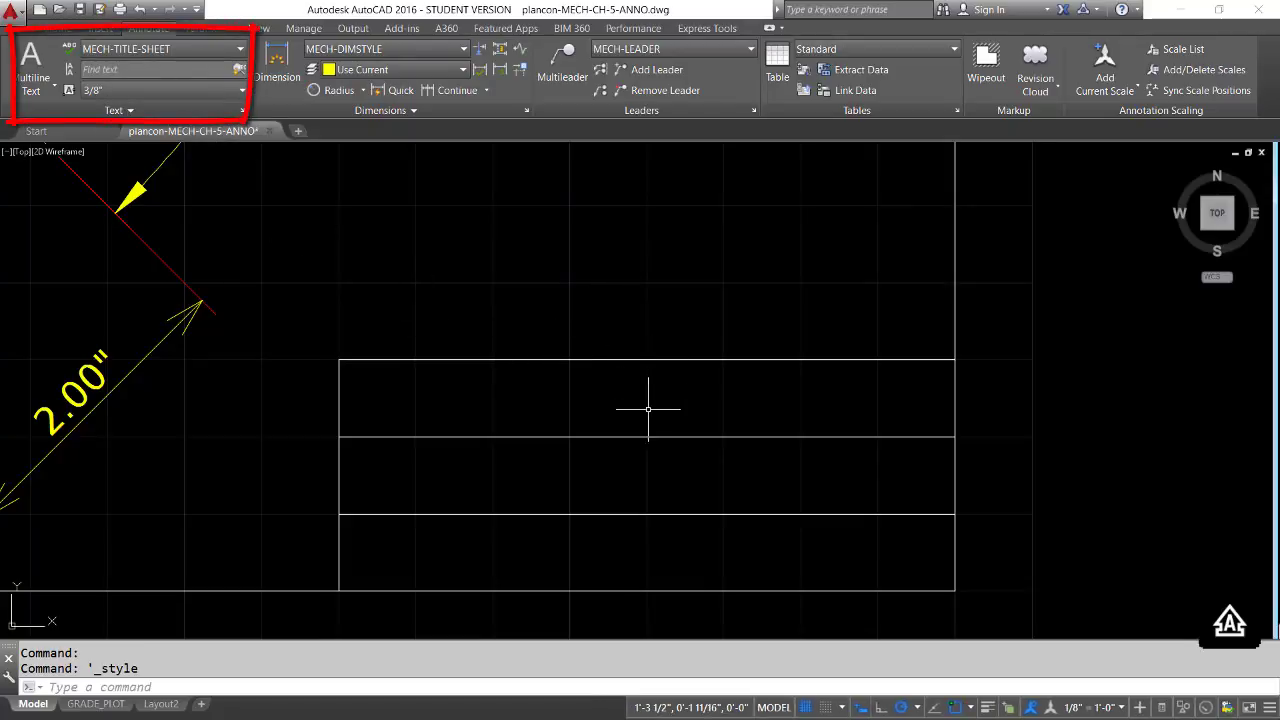
Add single-line text "EXERCISE CH-5" to the title block's top row, justified bottom-center (BC) at the midpoint of the row's lower line, with the default 0 rotation
type("dt")
key("Return")
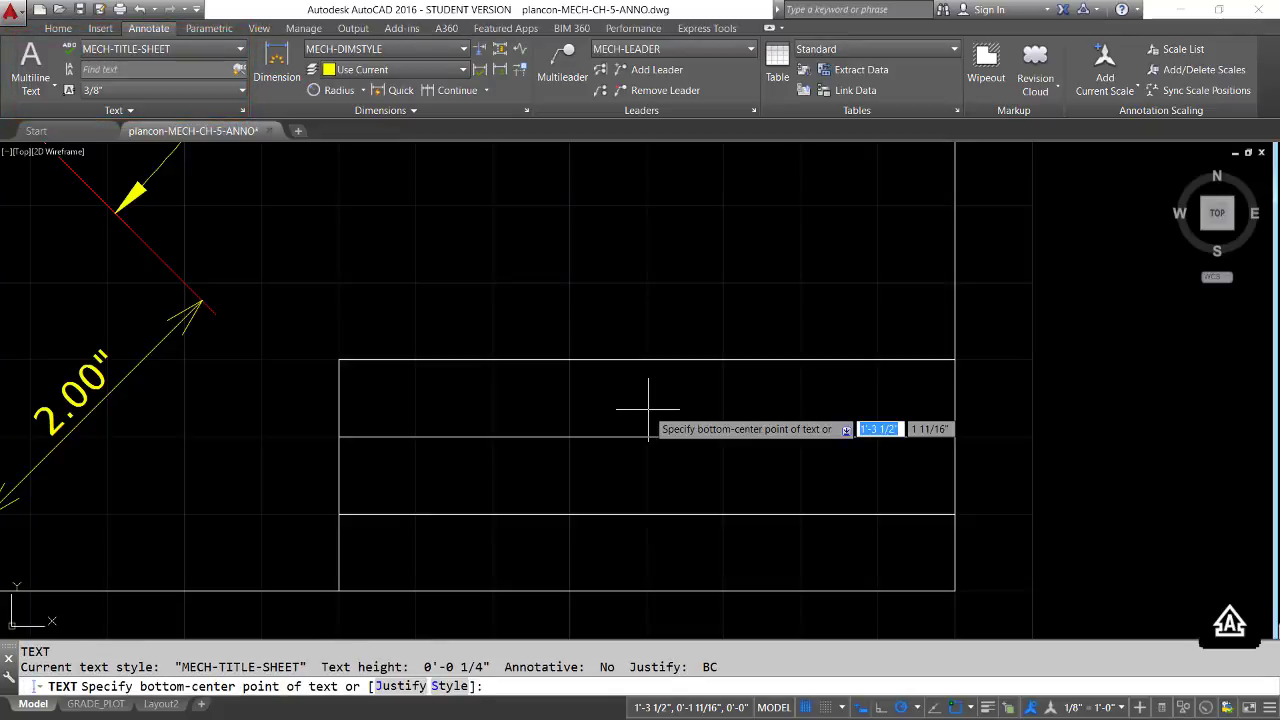
key("Down")
key("Down")
key("Return")
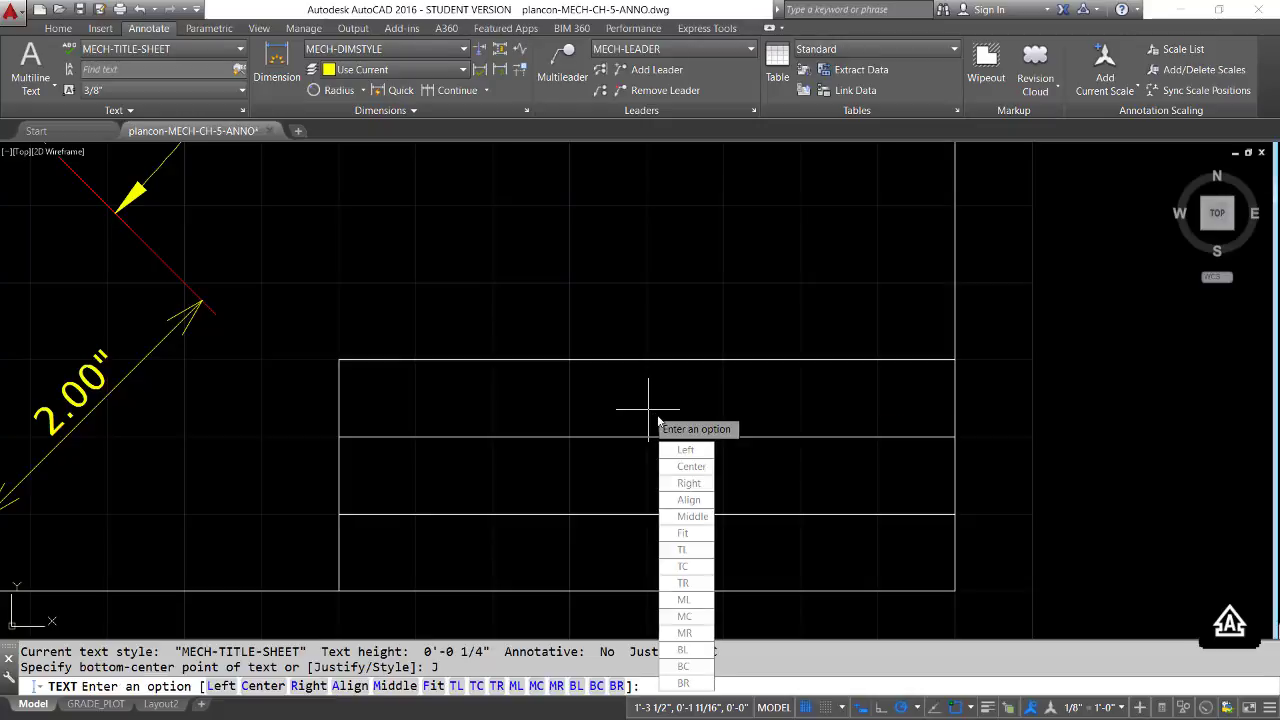
left_click(685, 667)
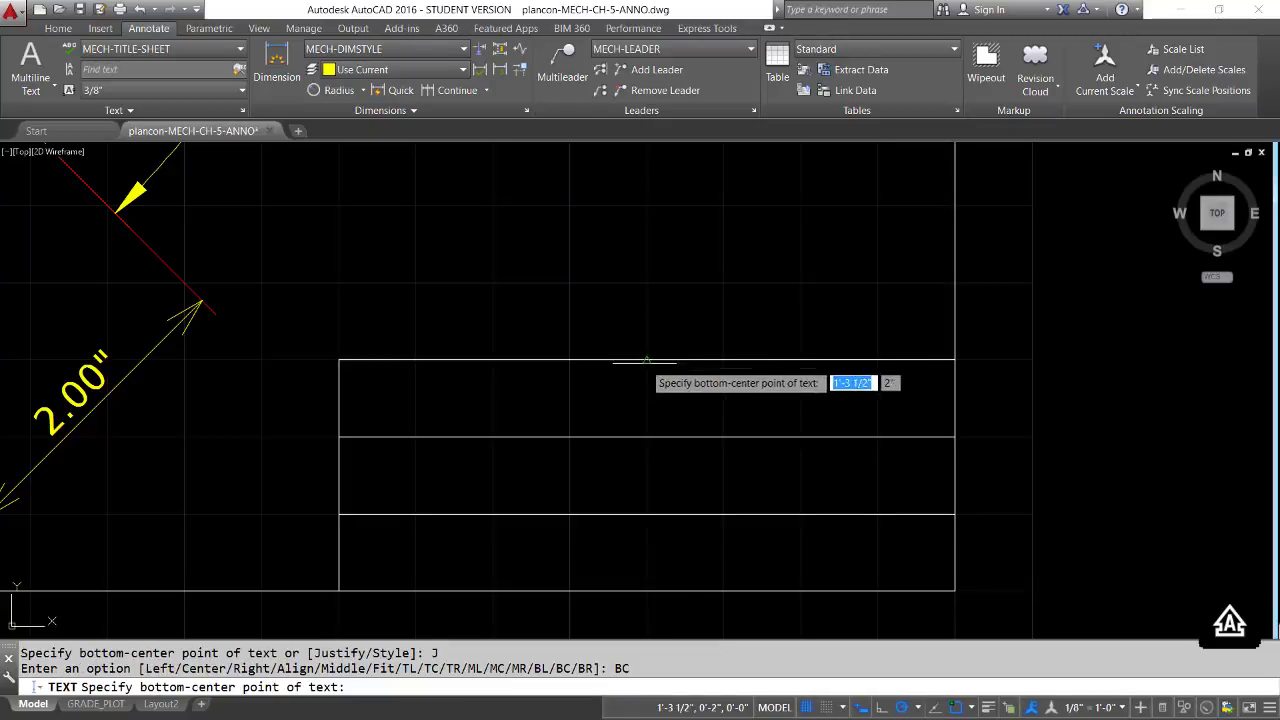
left_click(647, 437)
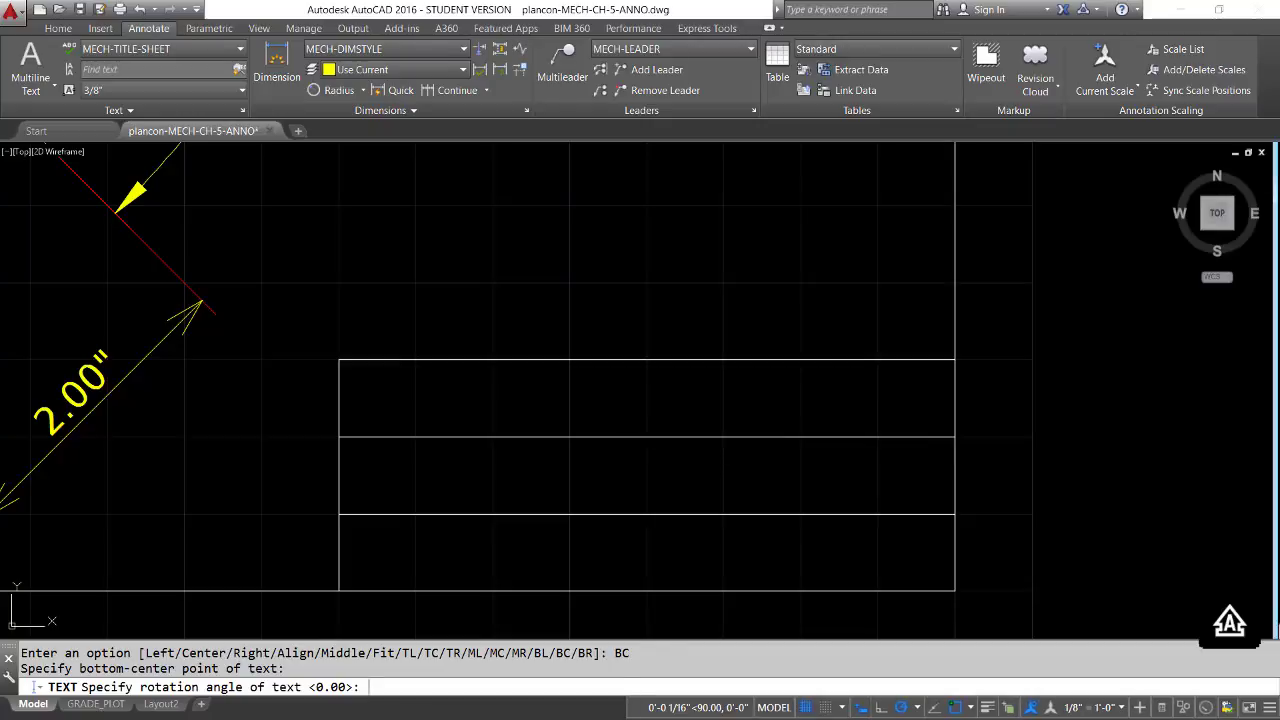
key("Return")
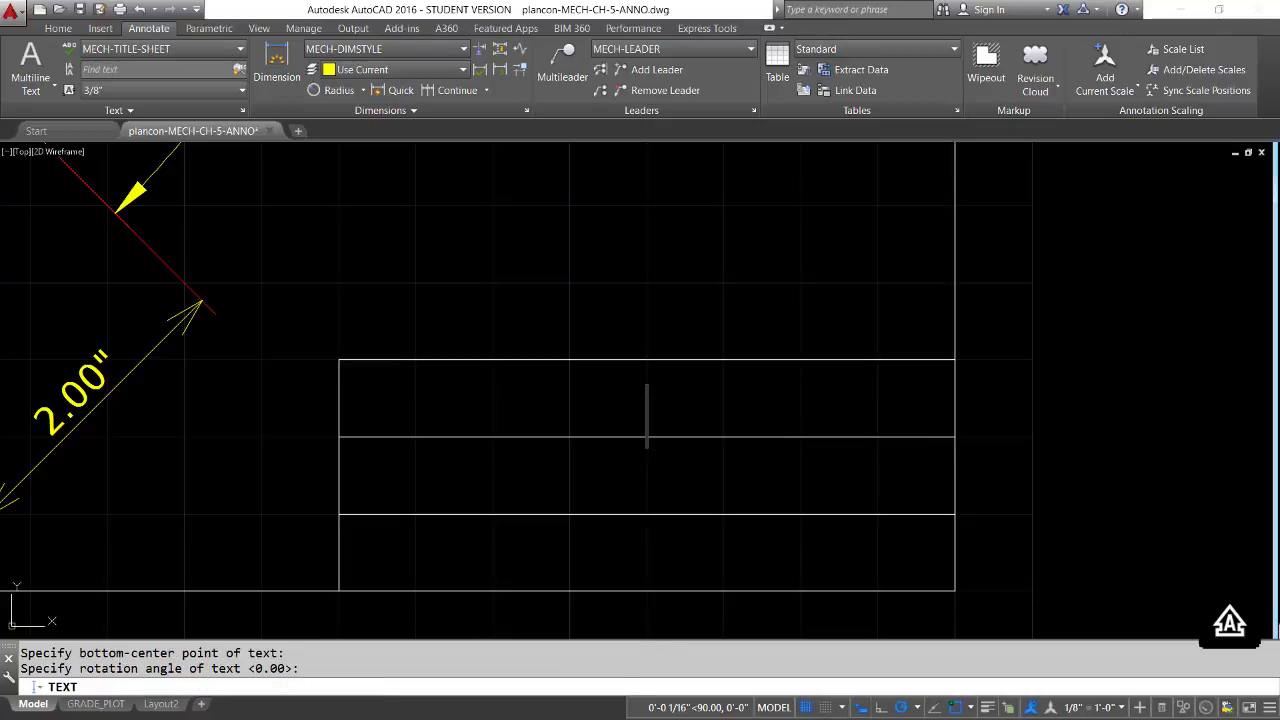
type("E")
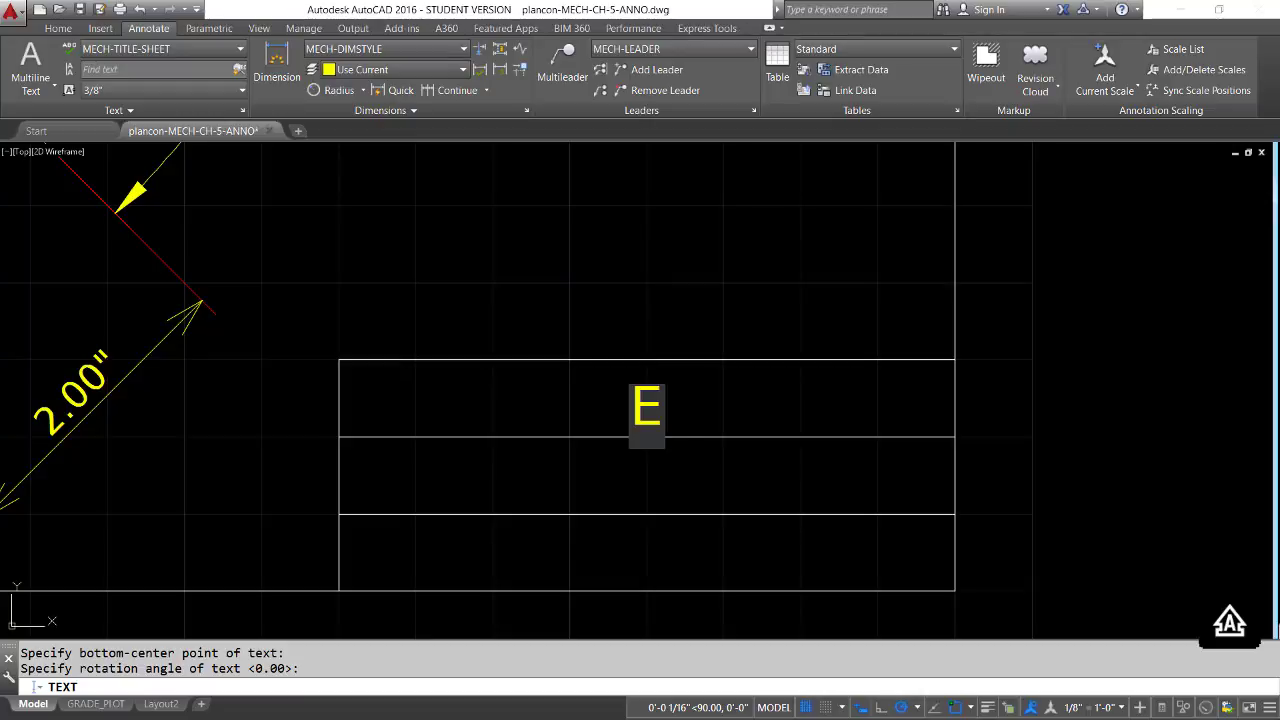
type("XERCISE")
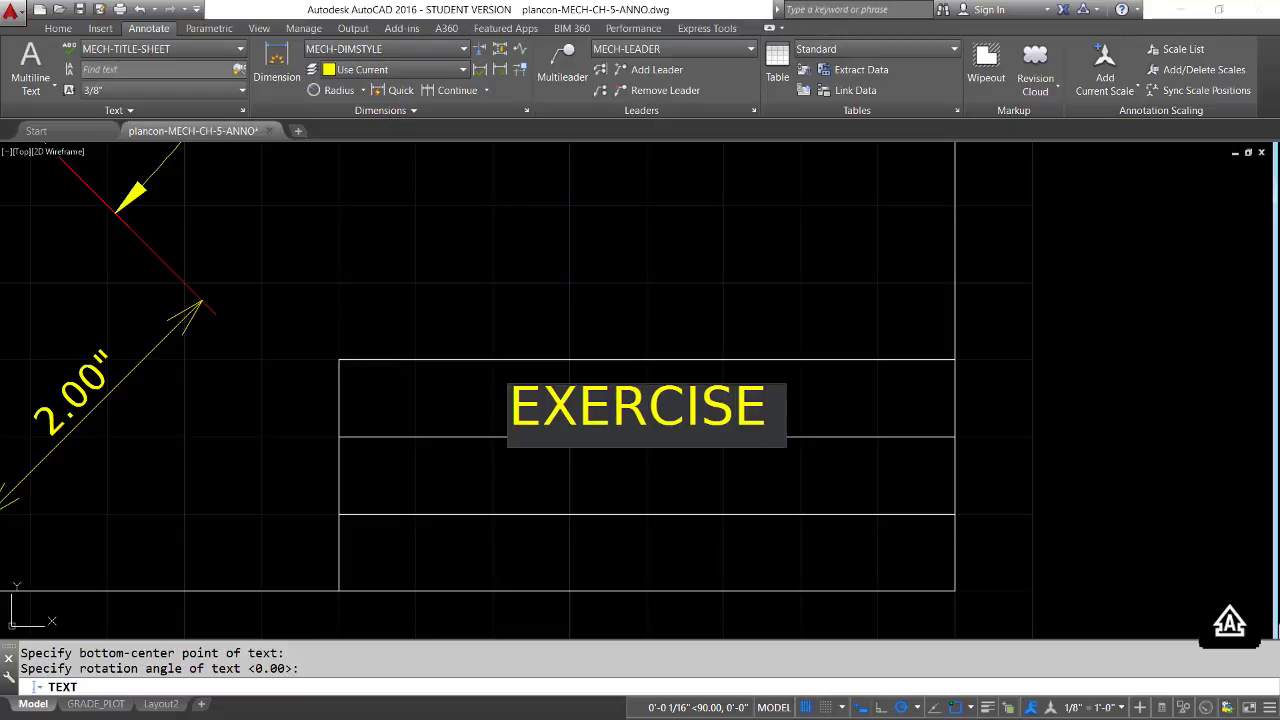
type(" CH-5")
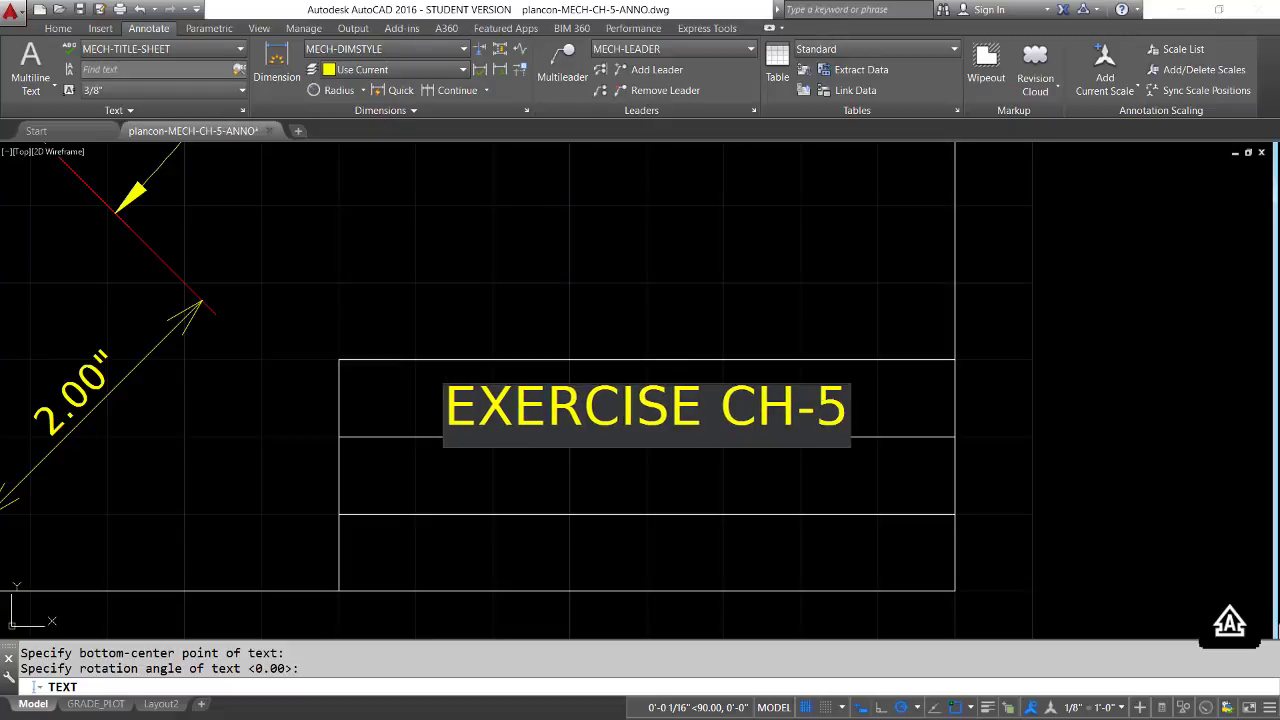
key("Return")
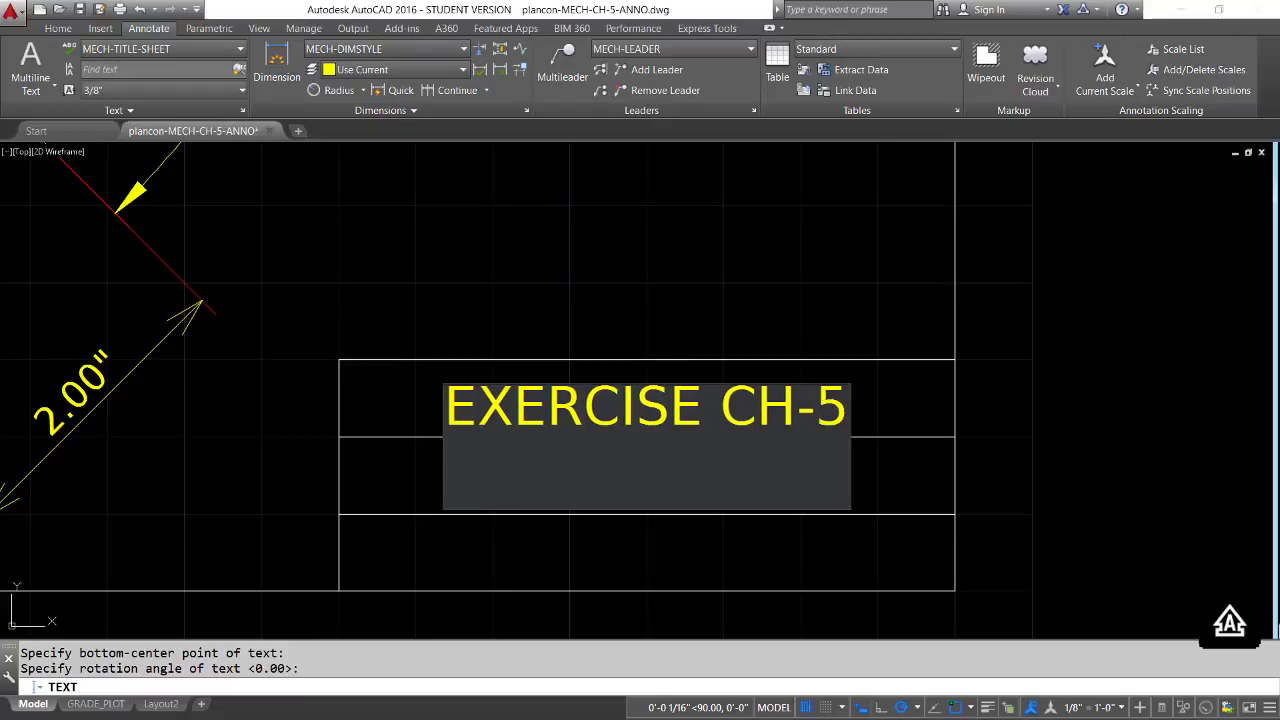
key("Return")
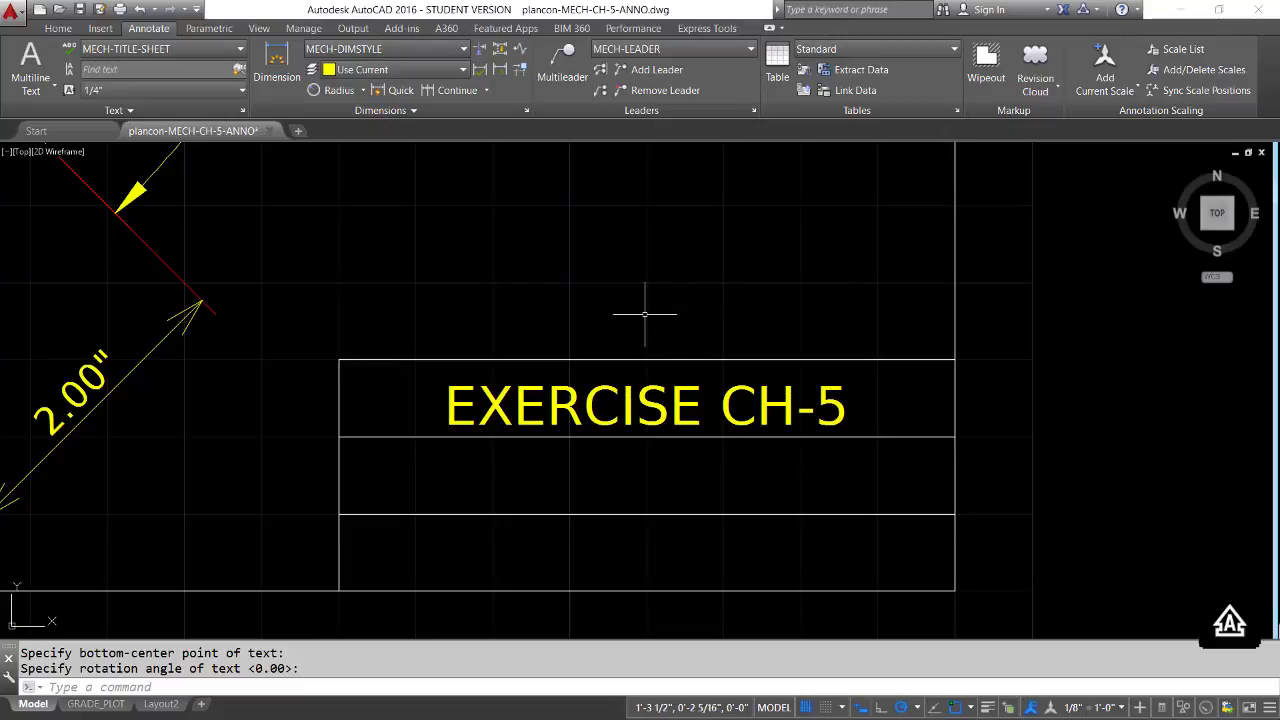
Copy the "EXERCISE CH-5" text from the midpoint of its row's lower line to the matching midpoints of the two rows beneath
type("cp")
key("Return")
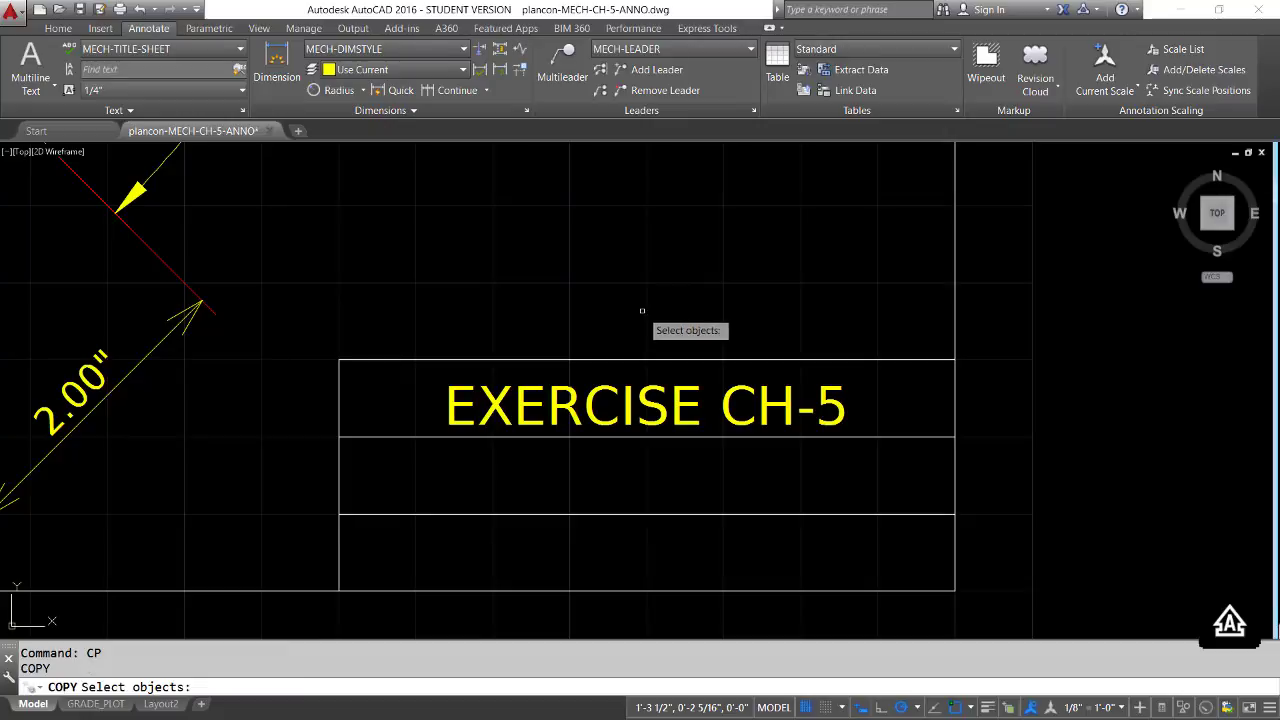
left_click(660, 412)
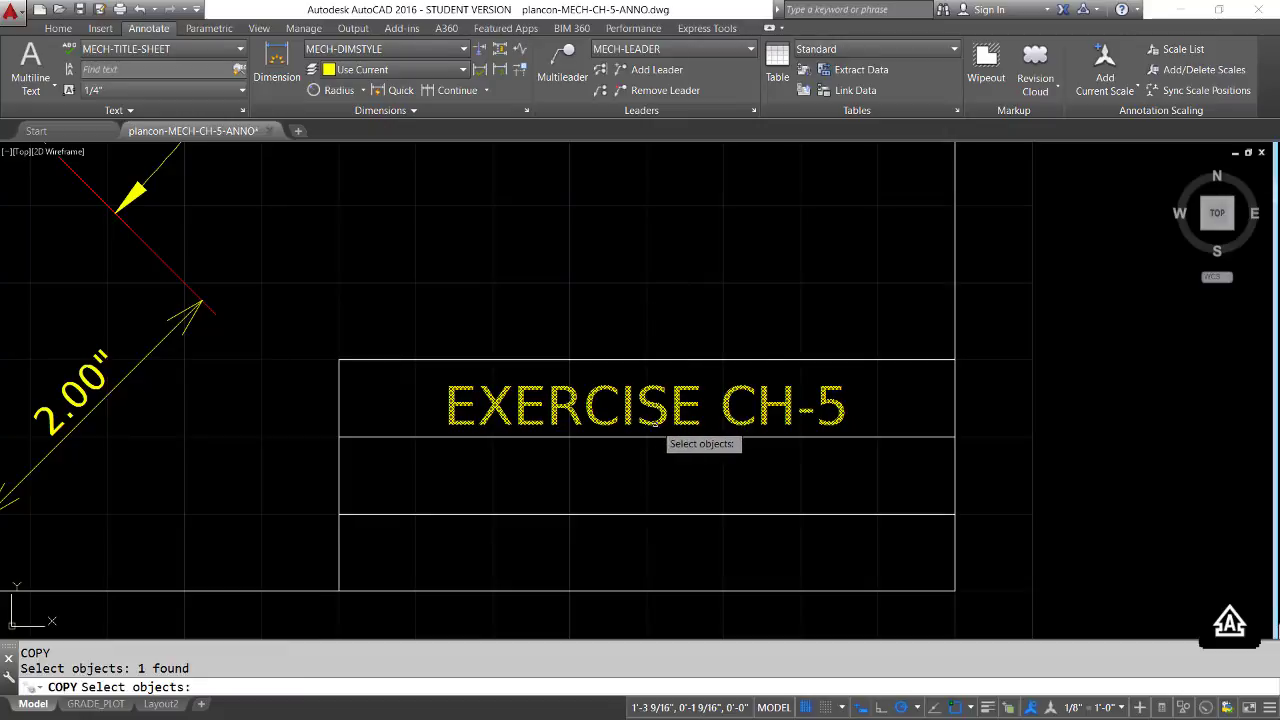
key("Return")
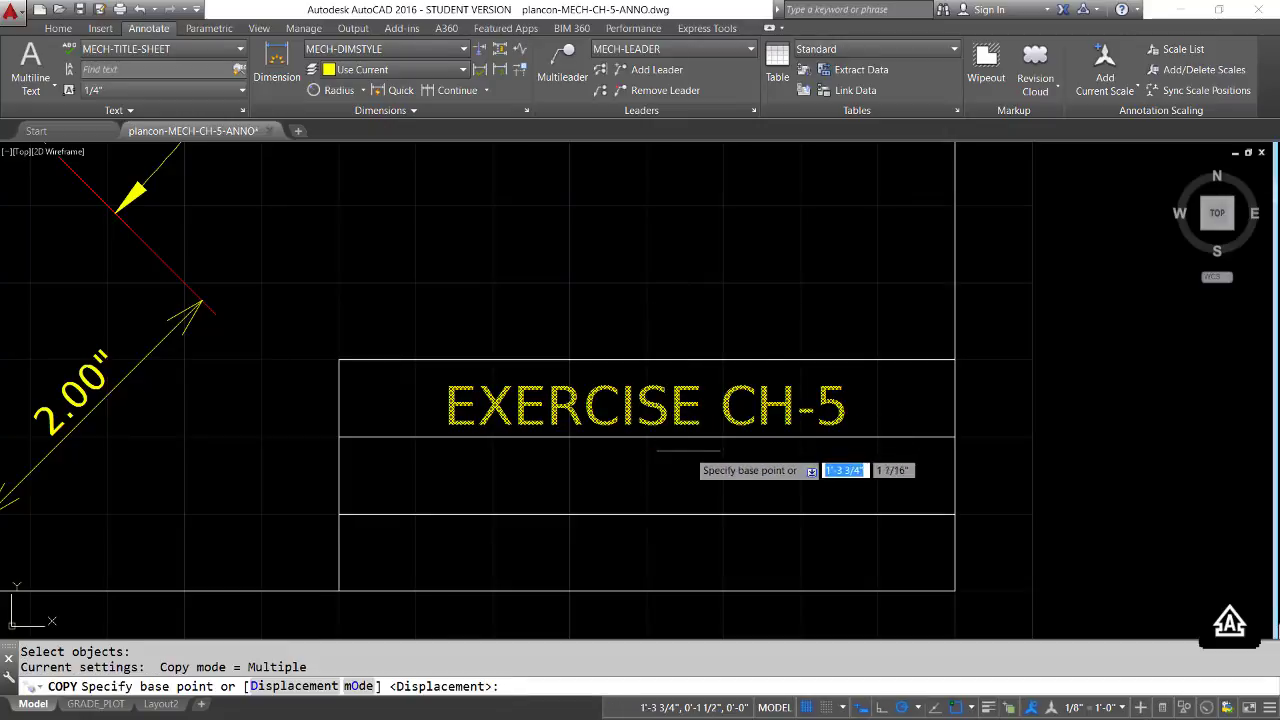
left_click(646, 437)
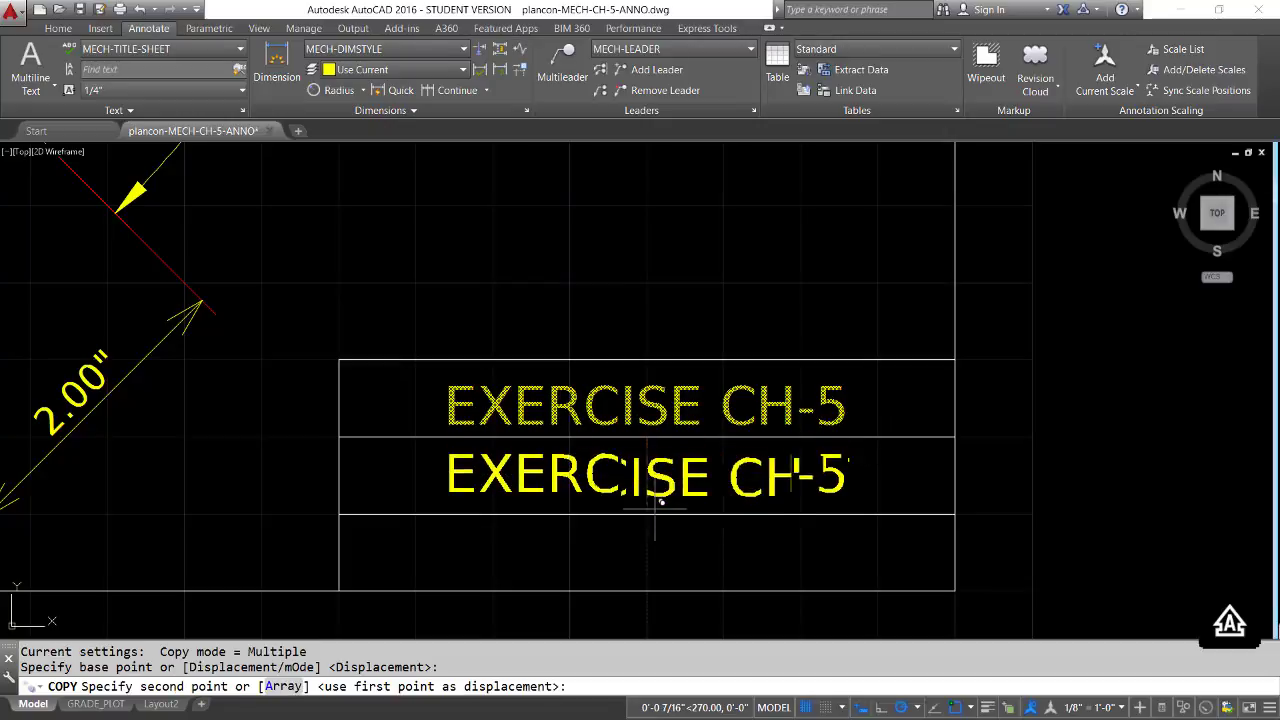
left_click(646, 514)
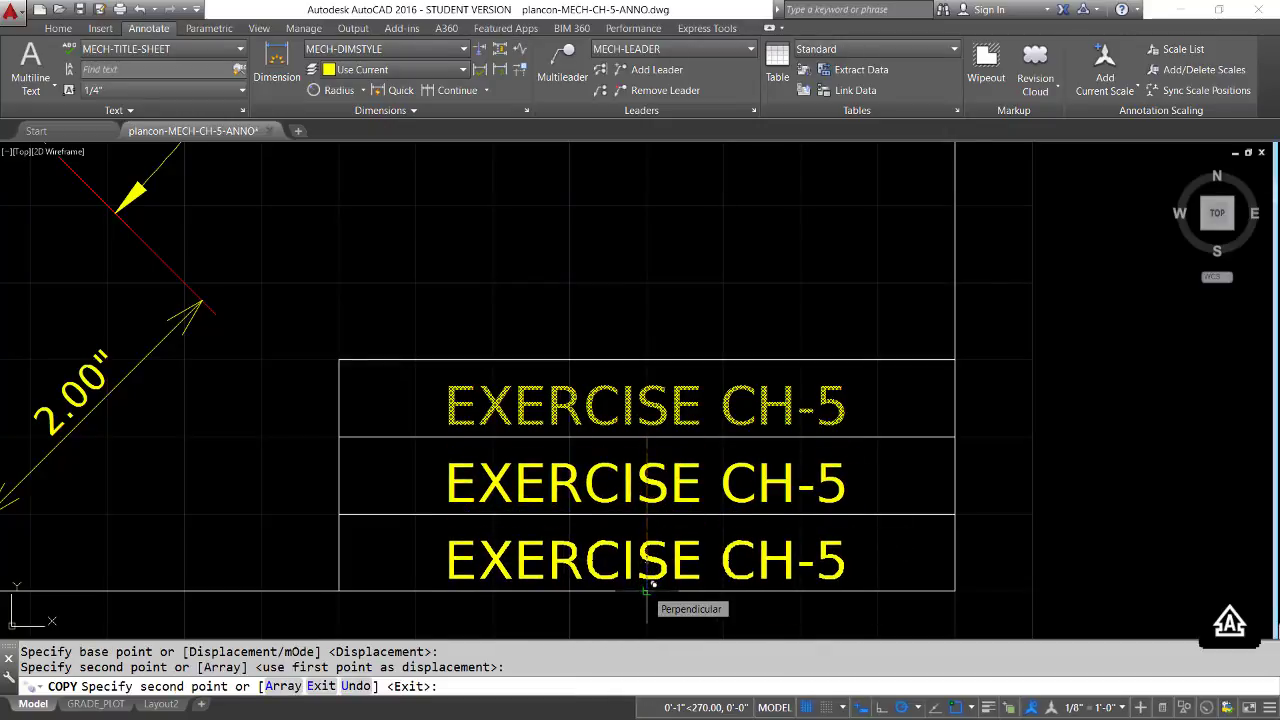
left_click(648, 590)
key("Return")
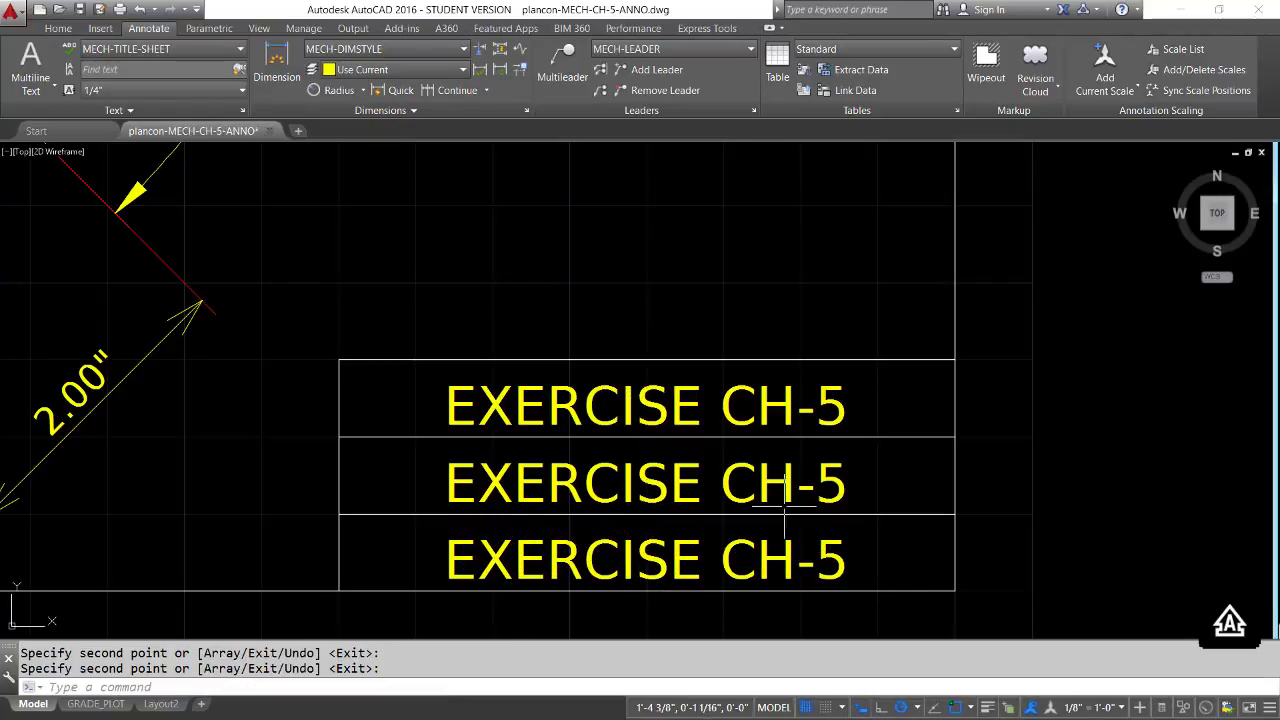
Replace the copied text in the title block's middle row with the drafter's full name in capitals
double_click(659, 498)
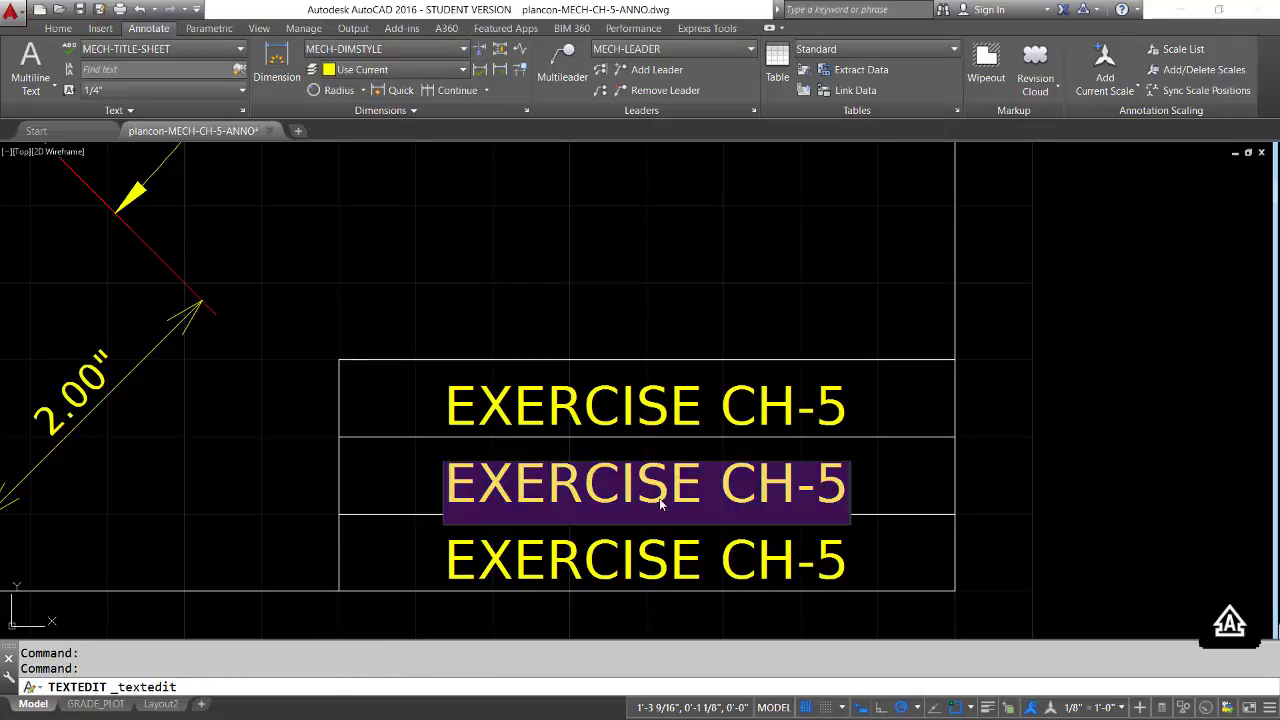
type("TOM PLANCON")
key("Return")
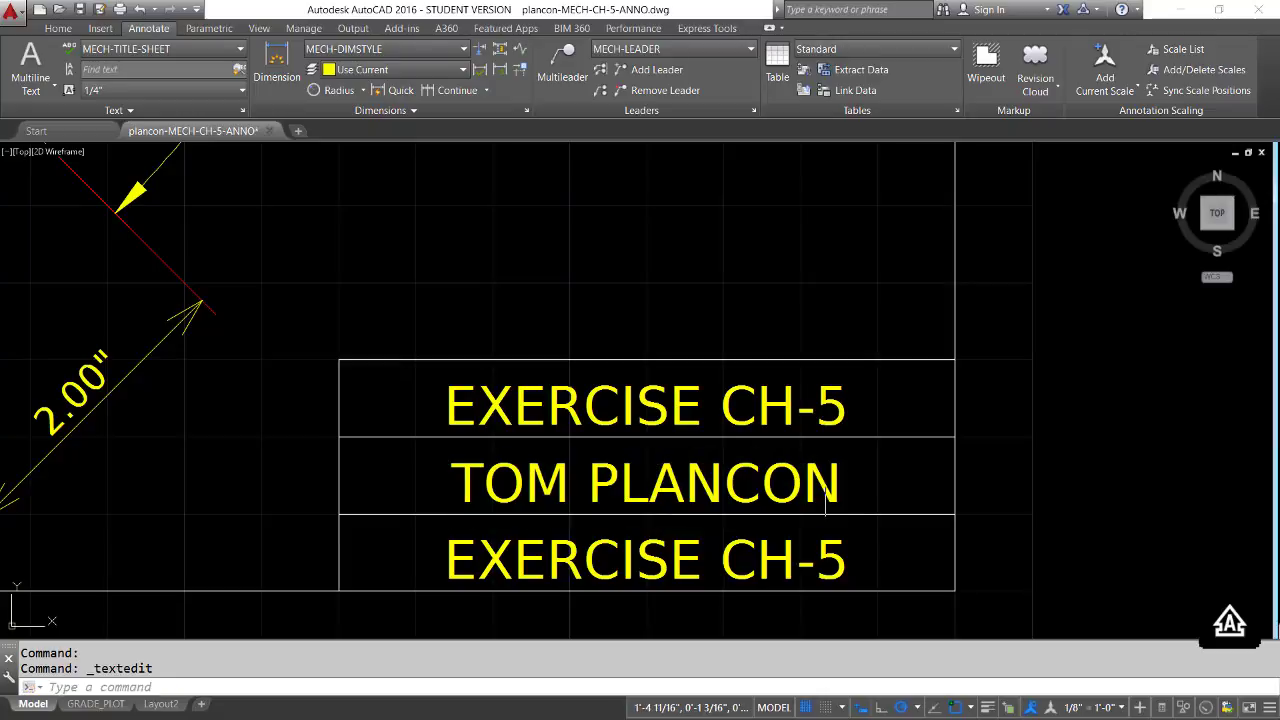
Replace the copied text in the title block's bottom row with "FEBRUARY 9, 2016"
left_click(649, 573)
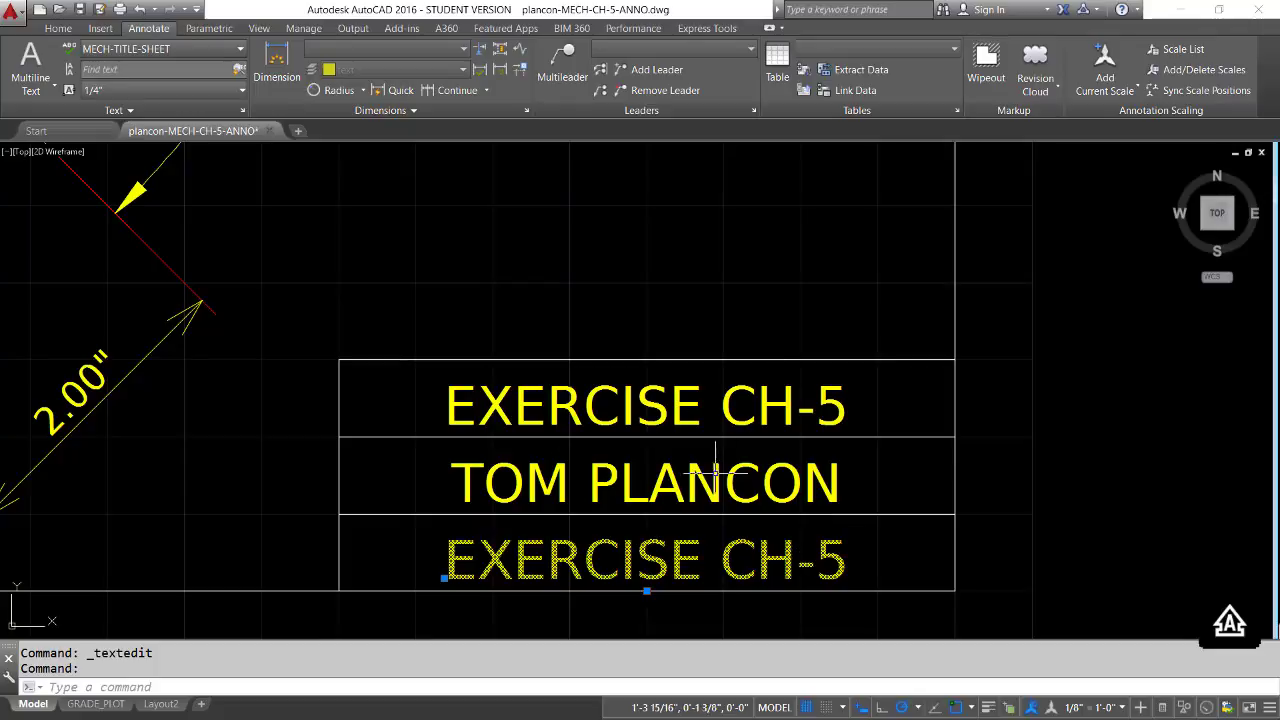
double_click(684, 570)
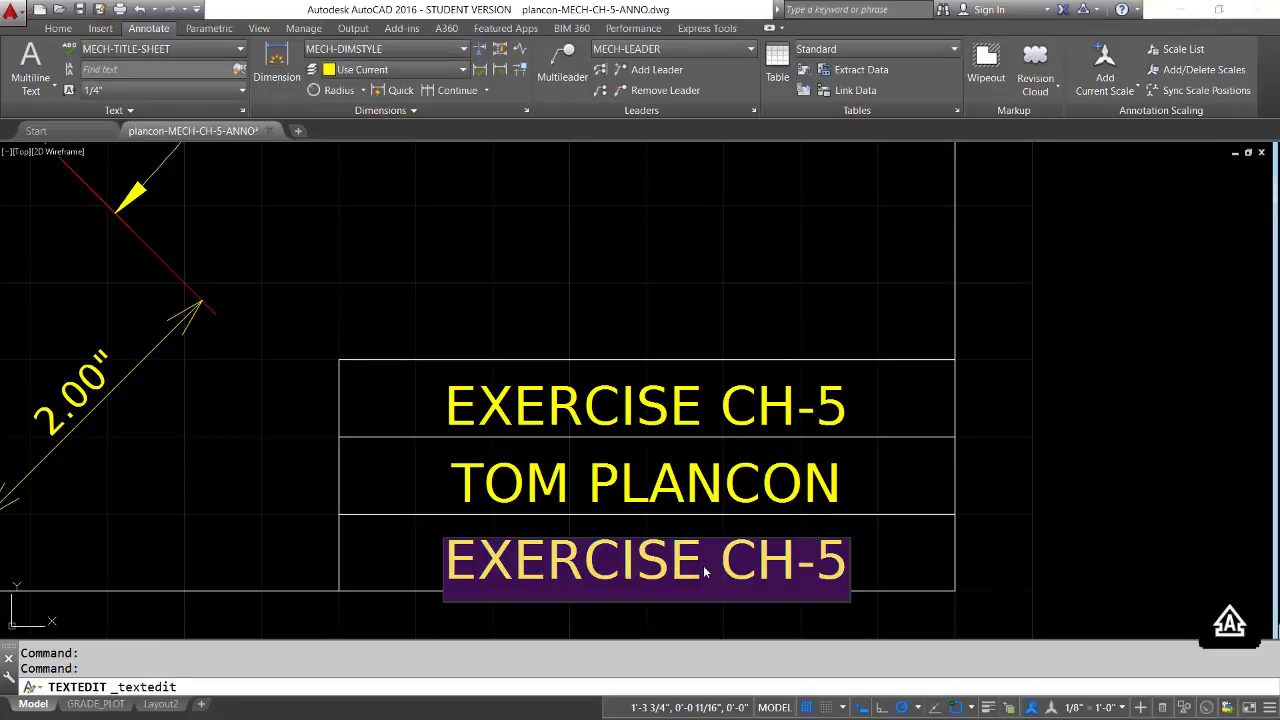
type("FE")
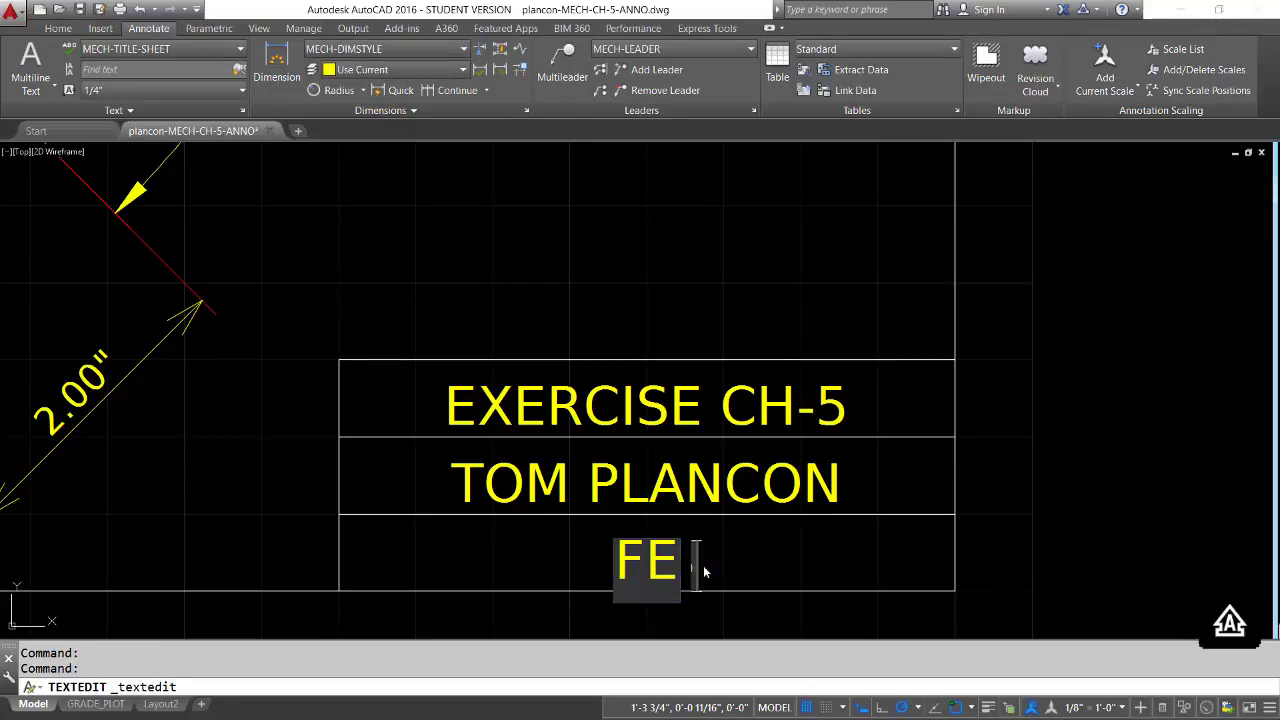
type("BRU")
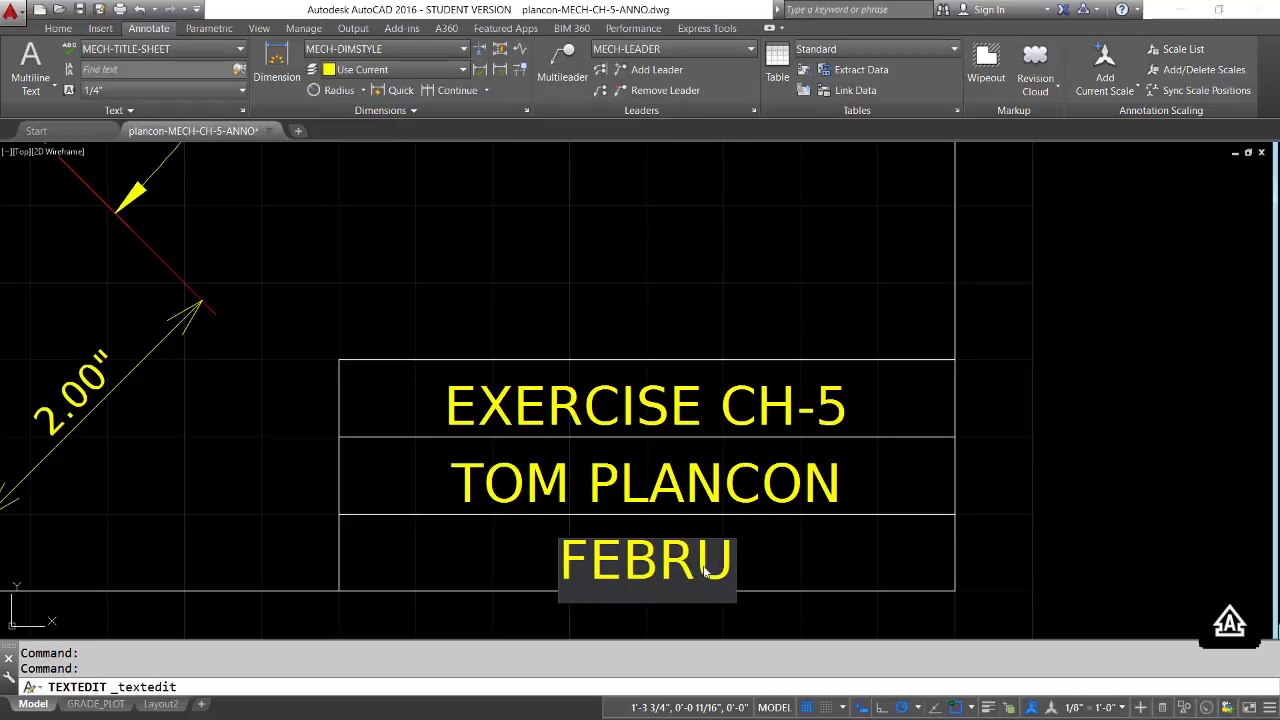
type("ARY")
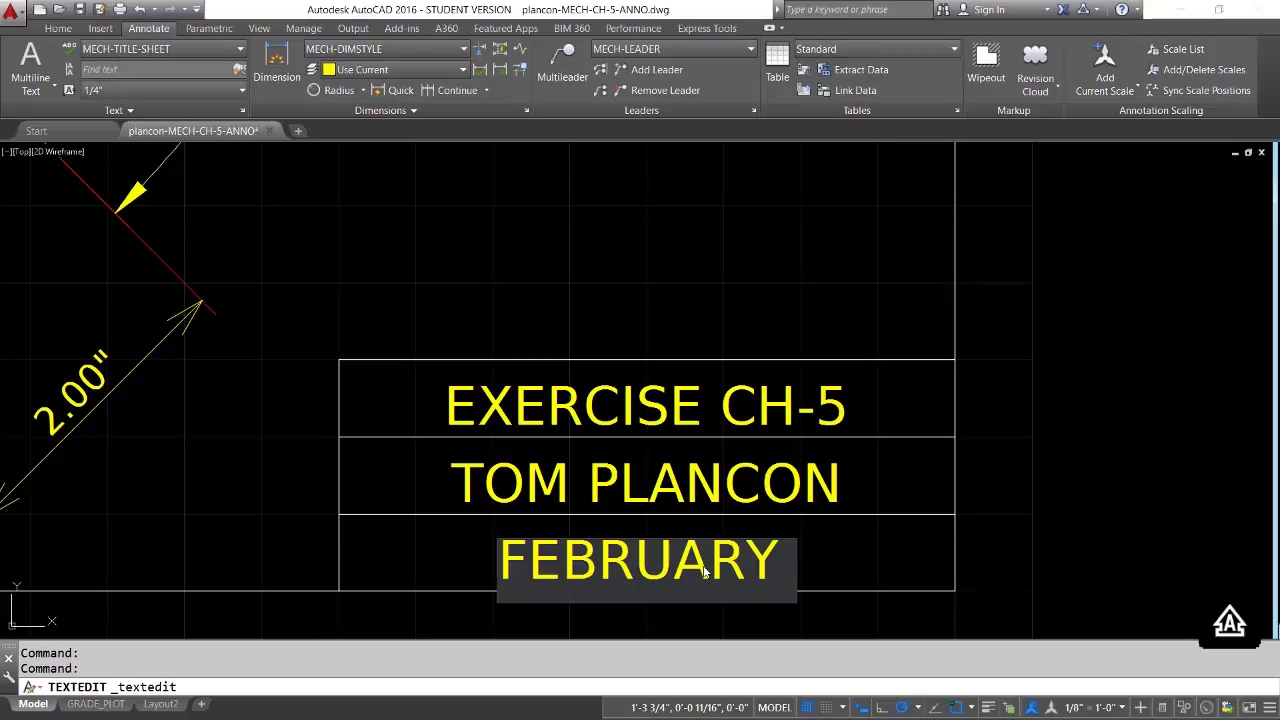
type(" 9, ")
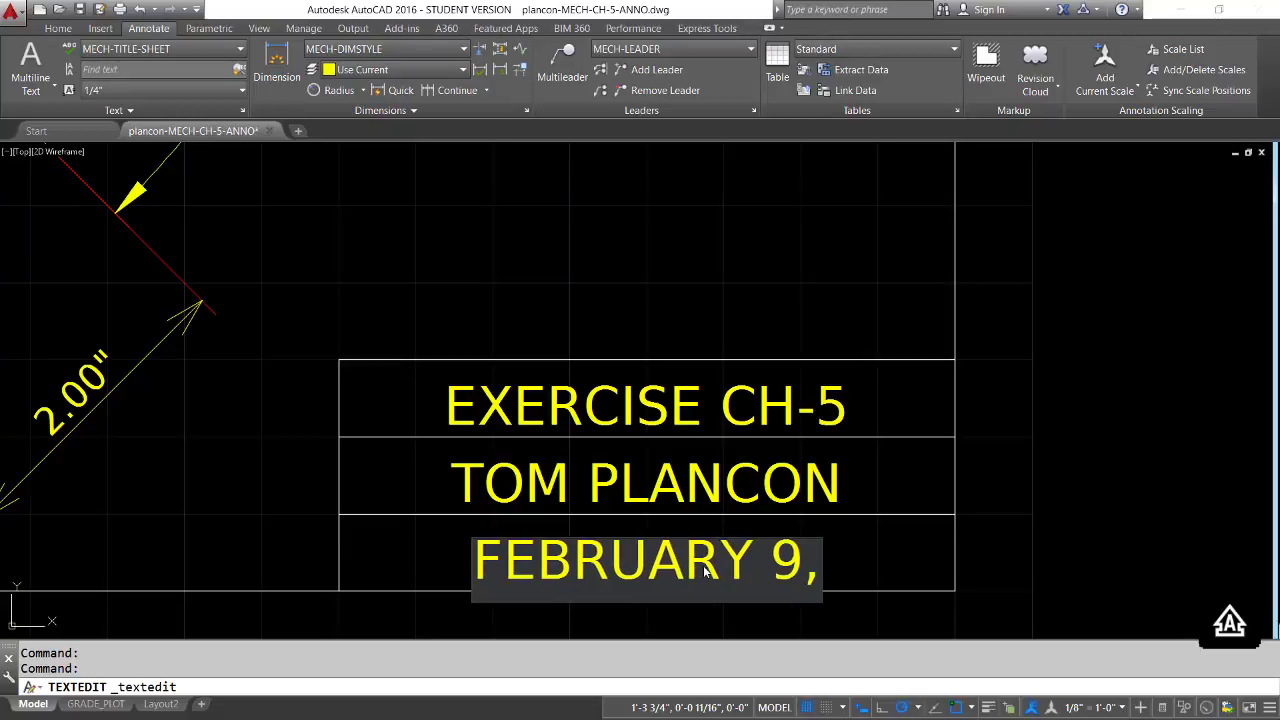
type("2016")
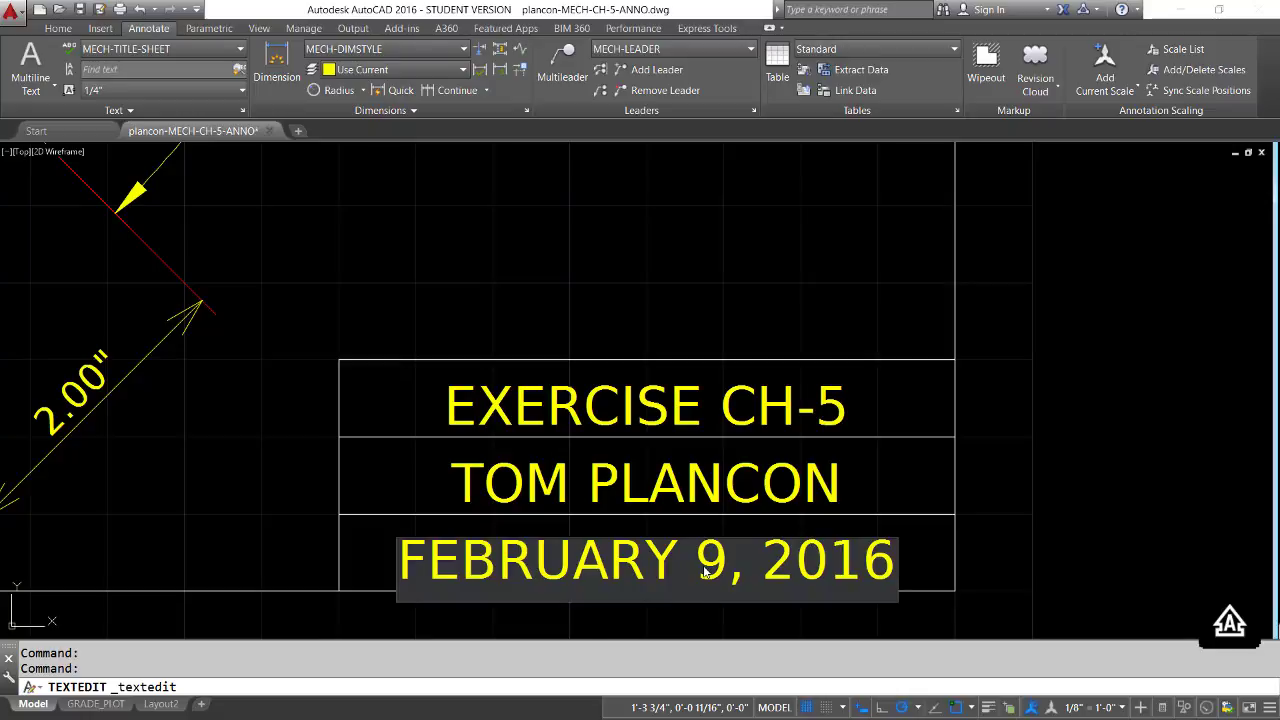
key("Return")
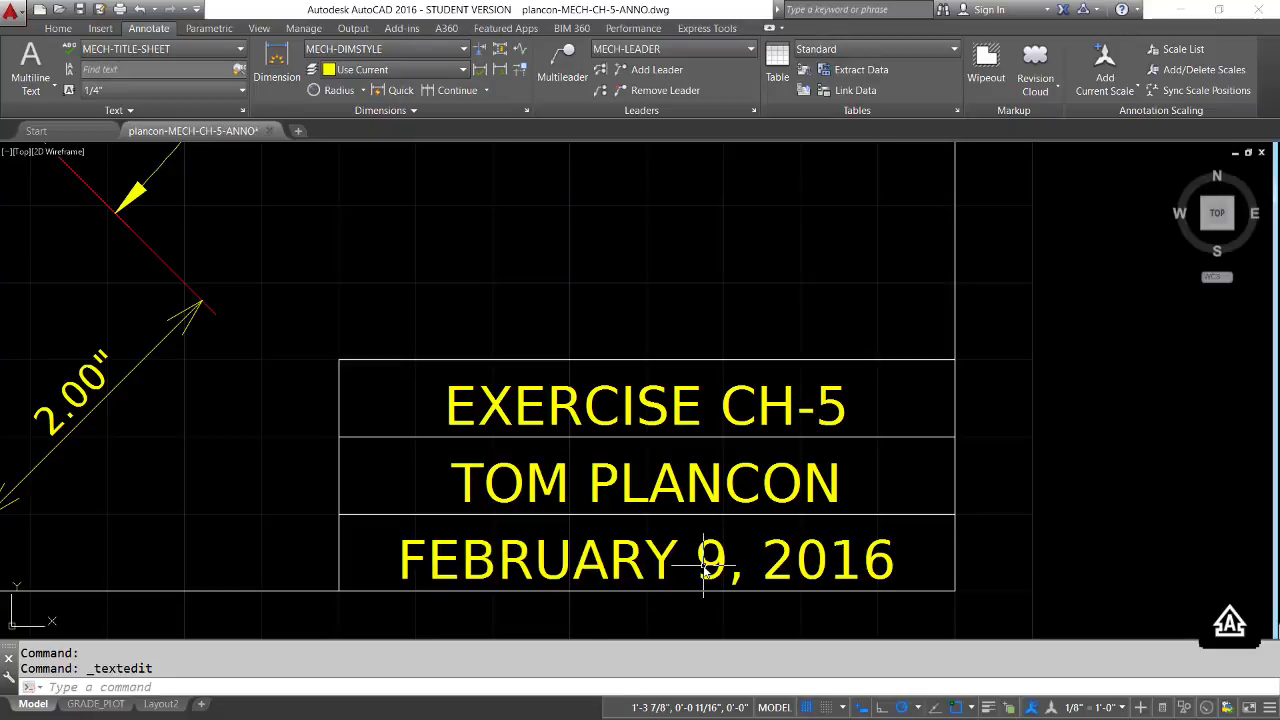
key("Return")
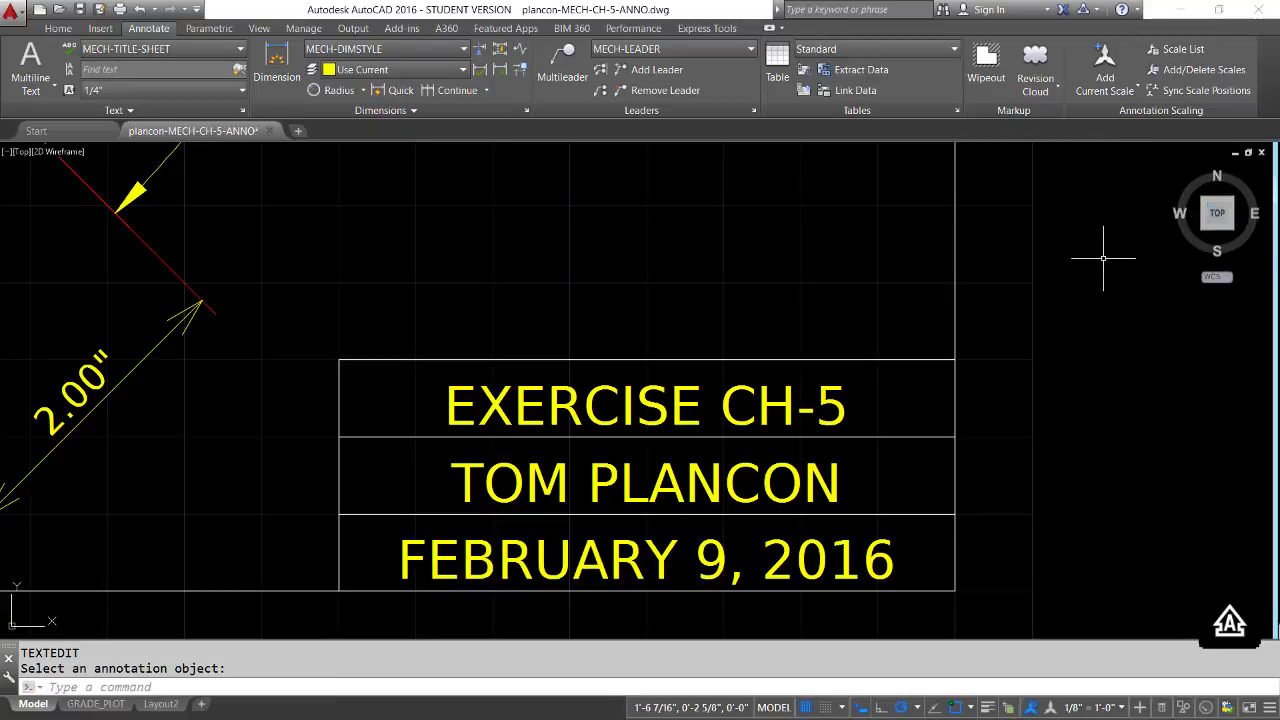
Make MECH-TITLE the current text style
type("z")
key("Return")
type("e")
key("Return")
type("a")
key("Return")
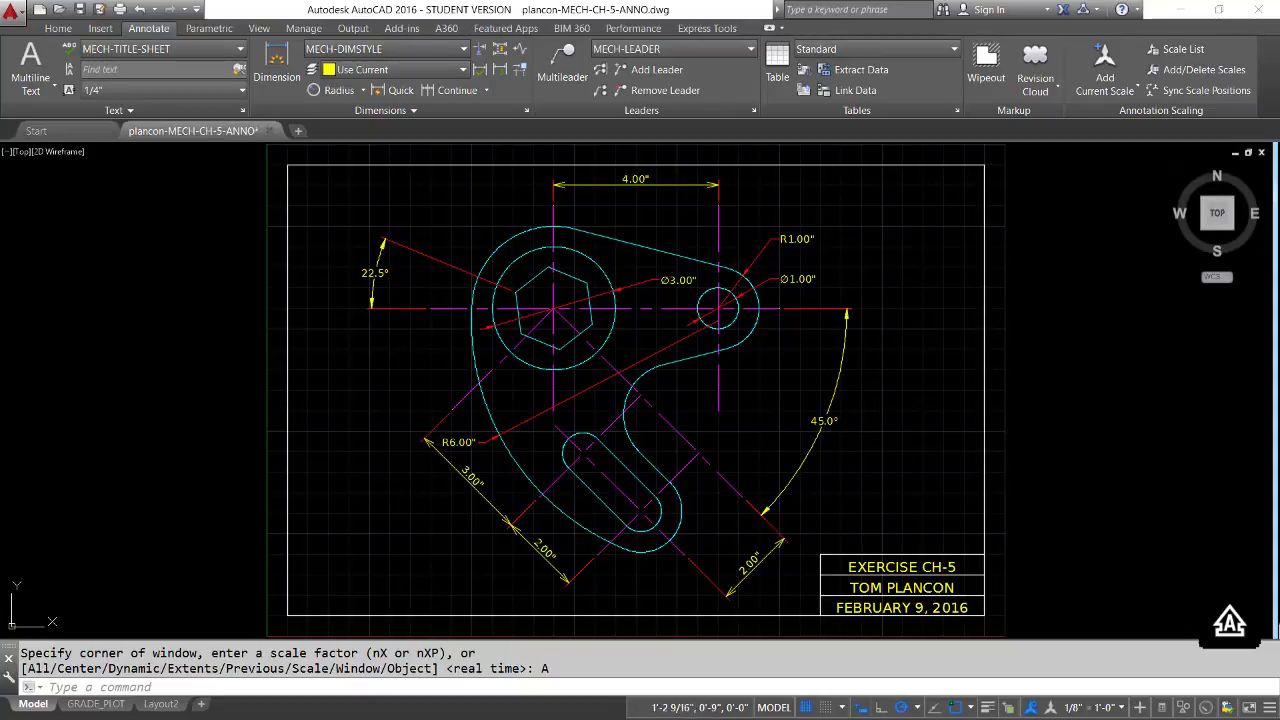
left_click(243, 53)
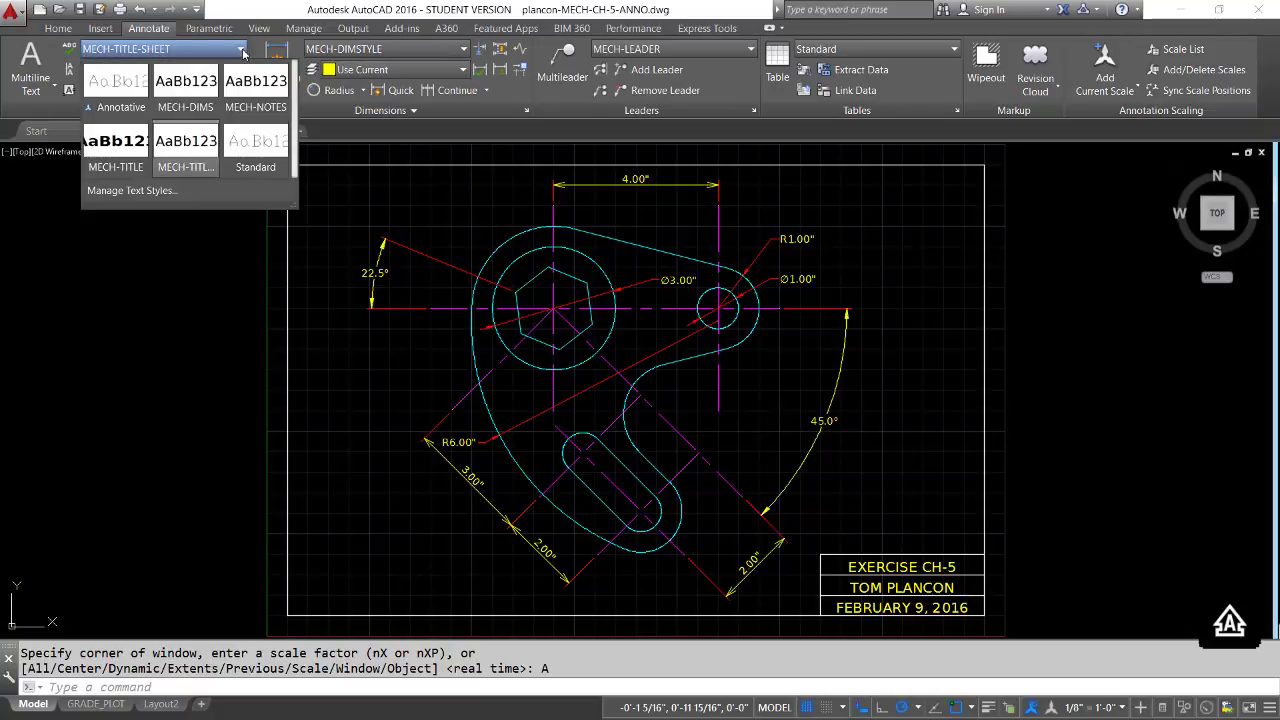
left_click(139, 172)
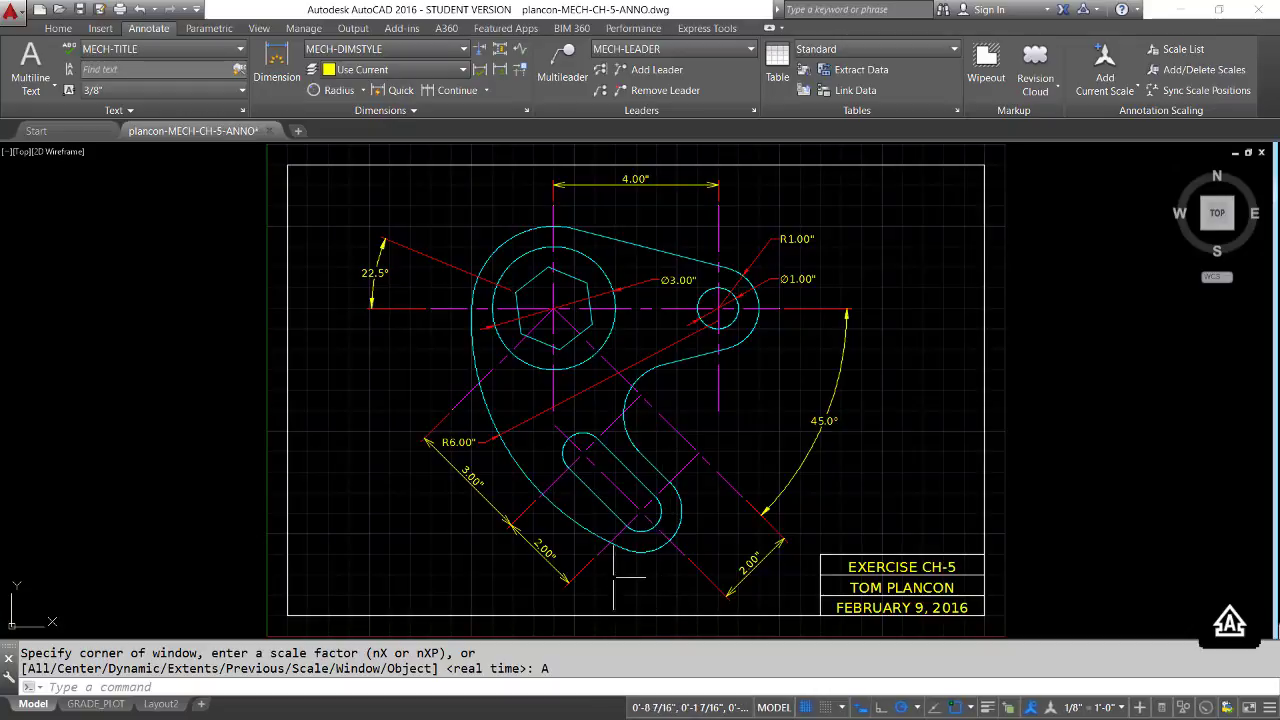
Add single-line text "WIDGET", justified bottom-center (BC) at the midpoint of the sheet border's lower line, with the default 0 rotation
type("DT")
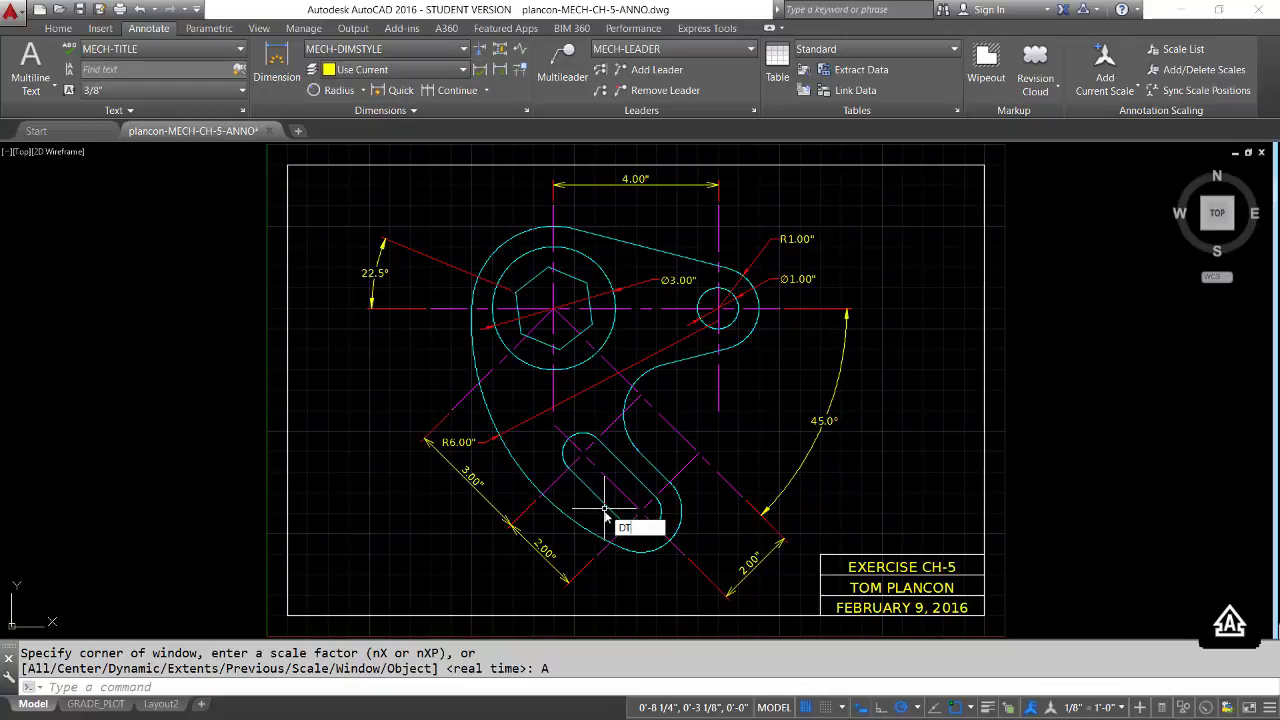
key("Return")
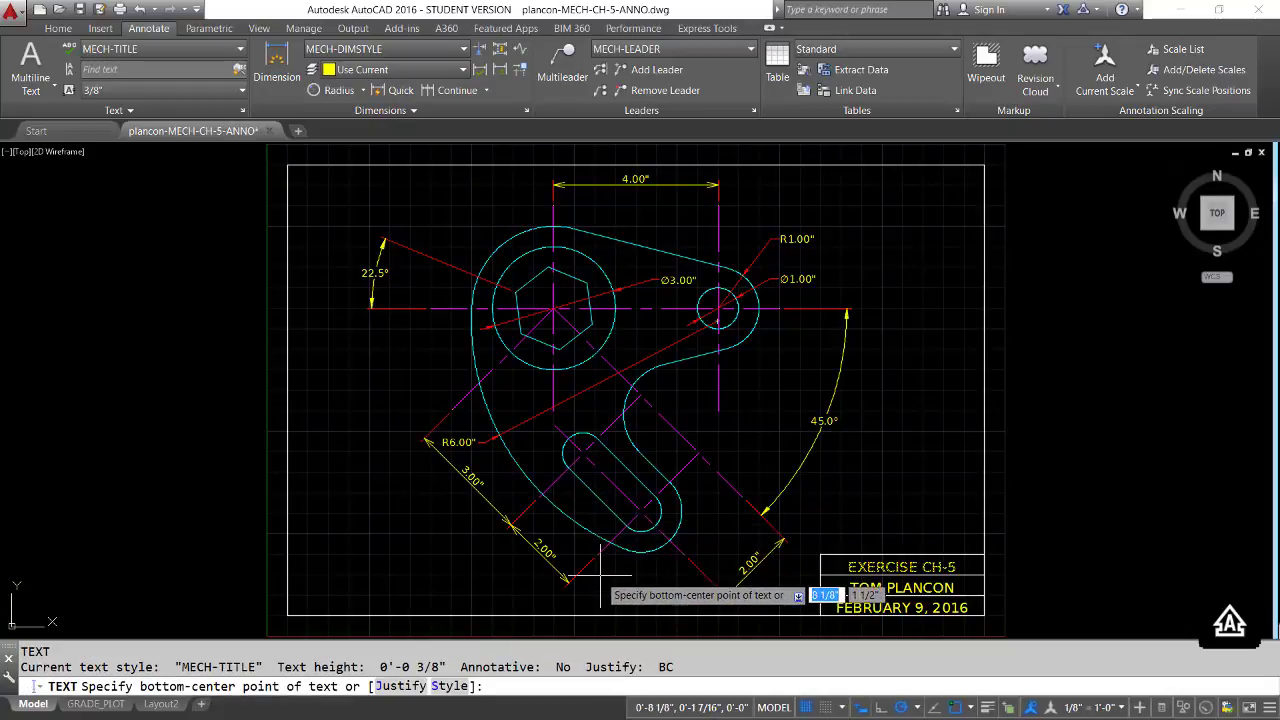
key("Down")
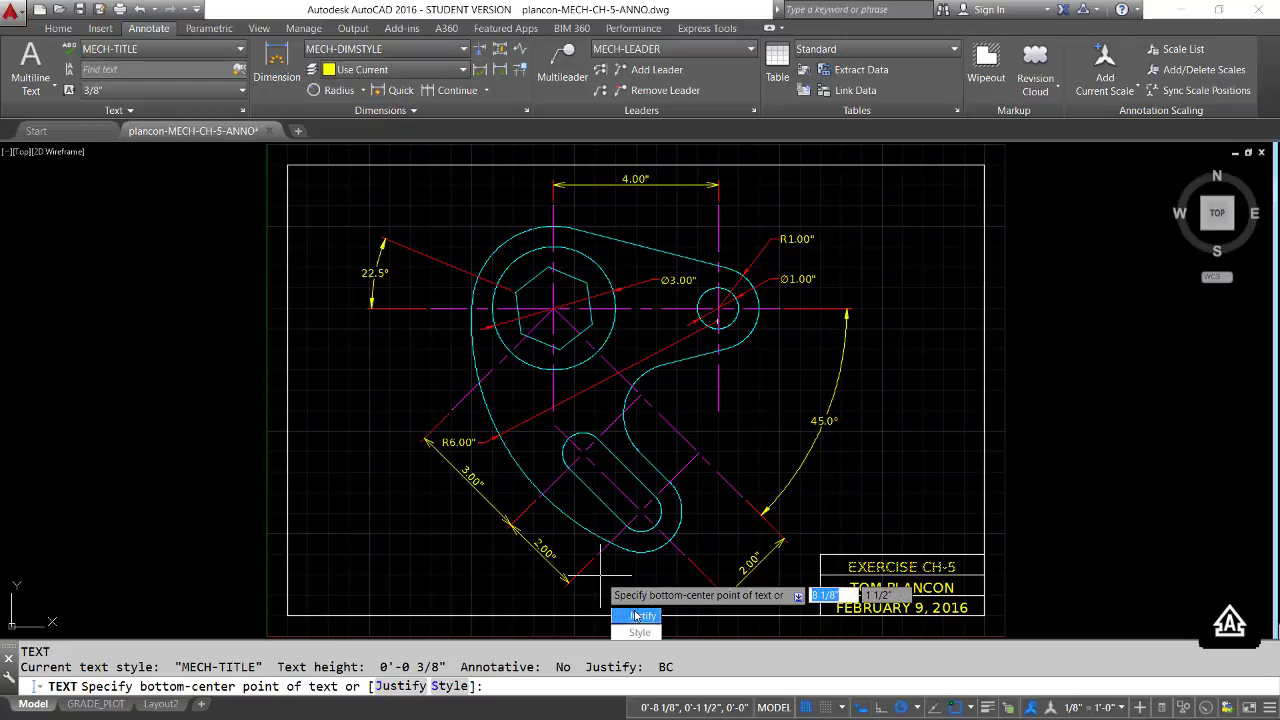
left_click(636, 616)
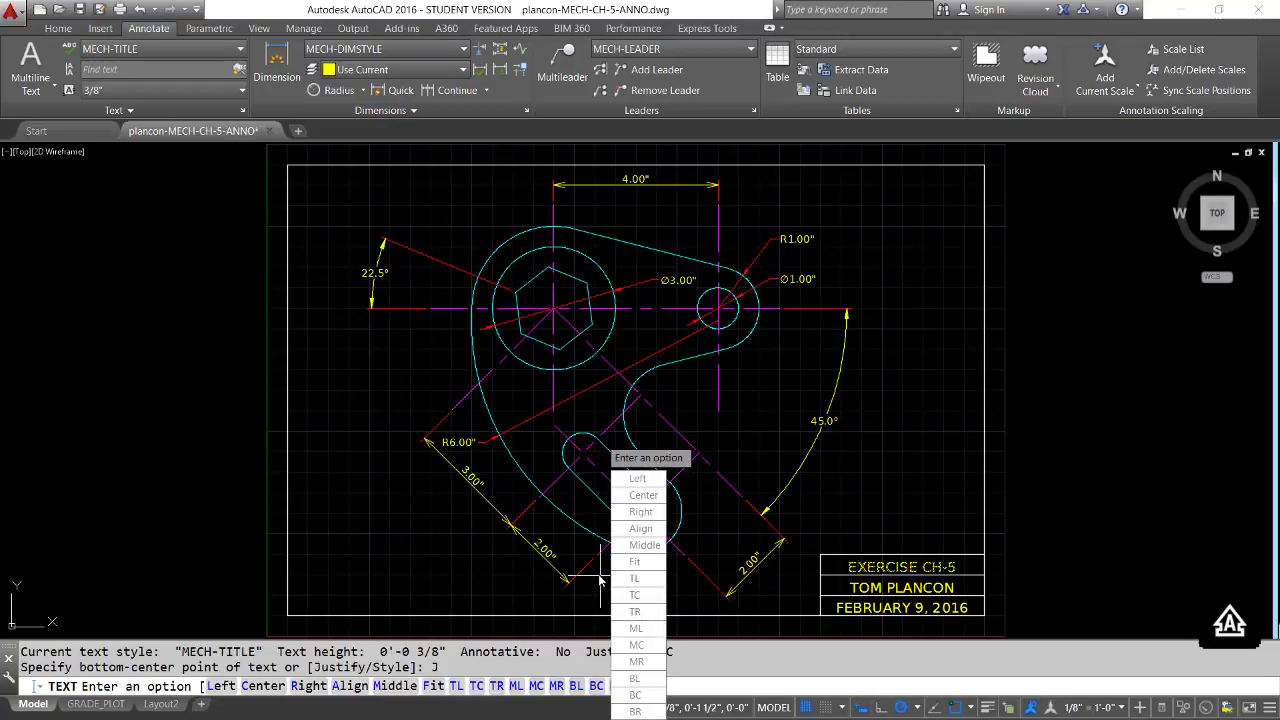
left_click(635, 695)
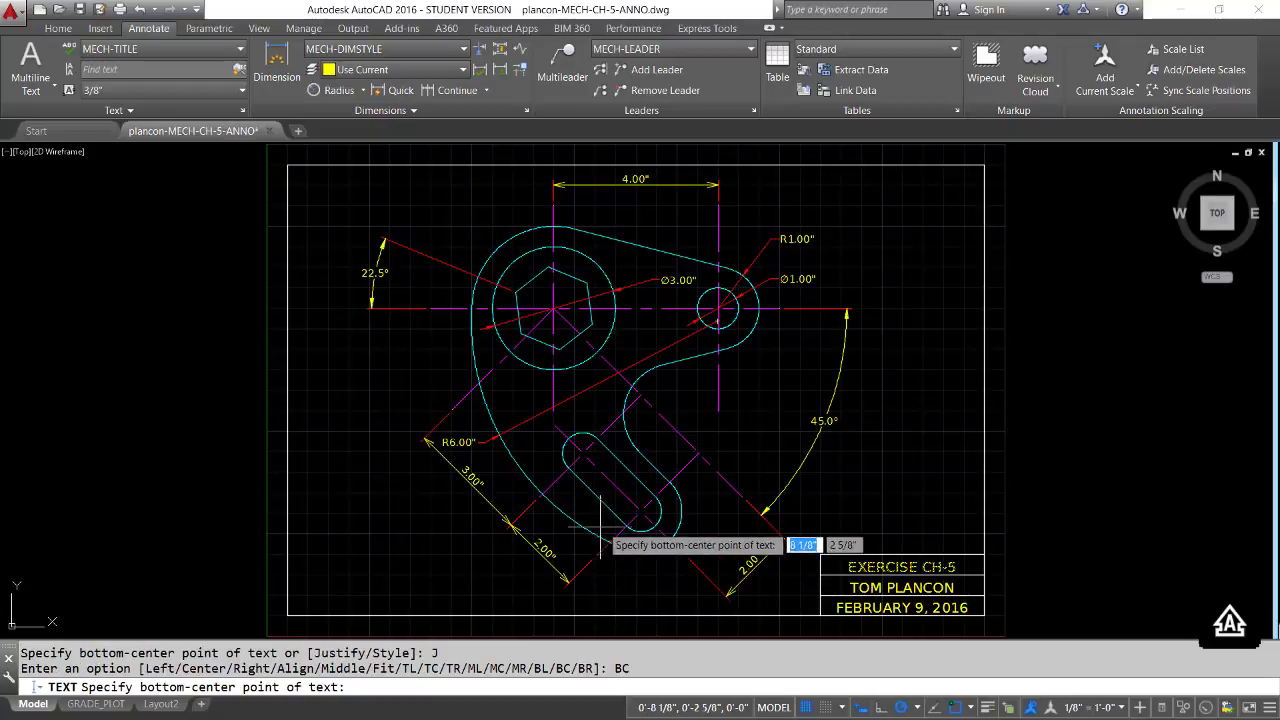
left_click(635, 615)
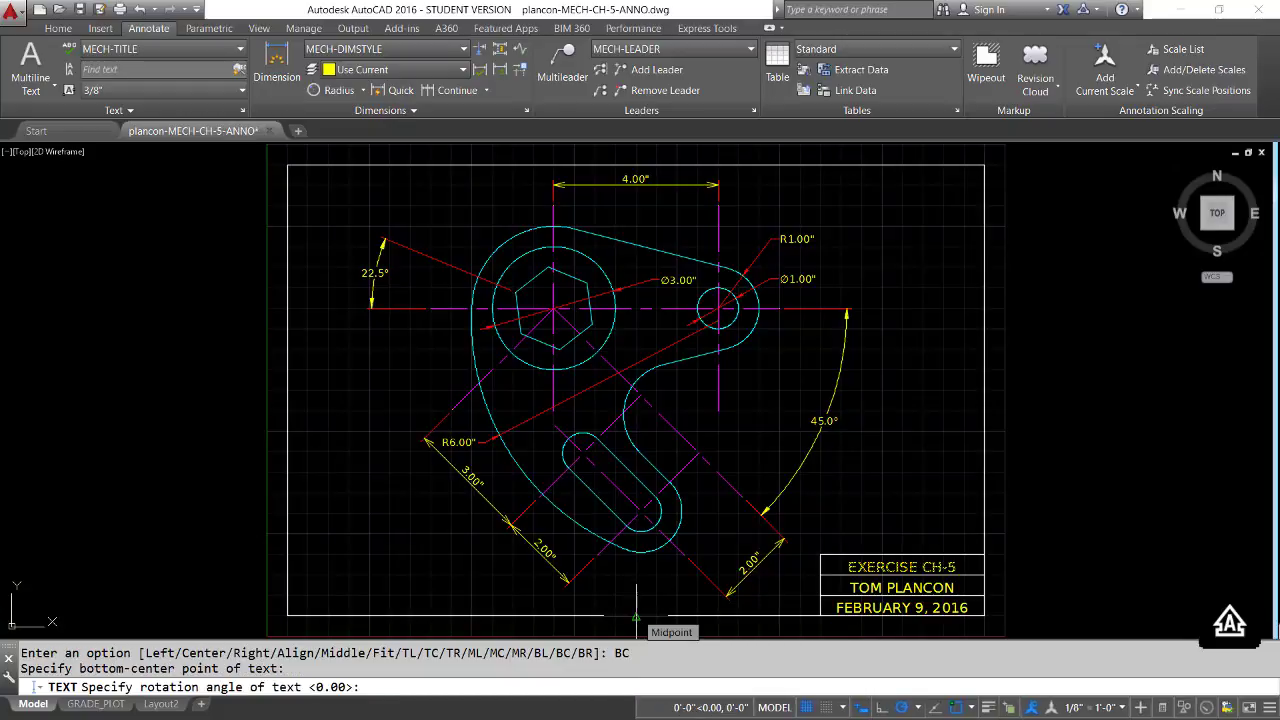
key("Return")
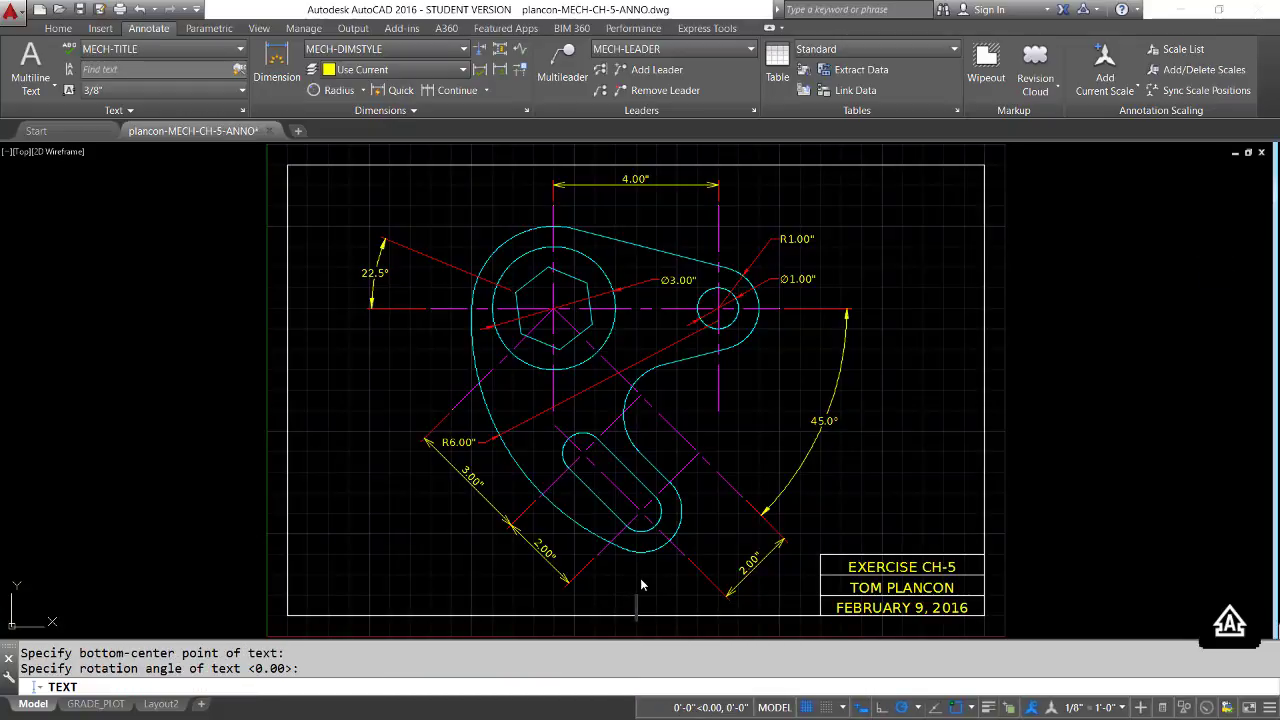
type("WIDGET")
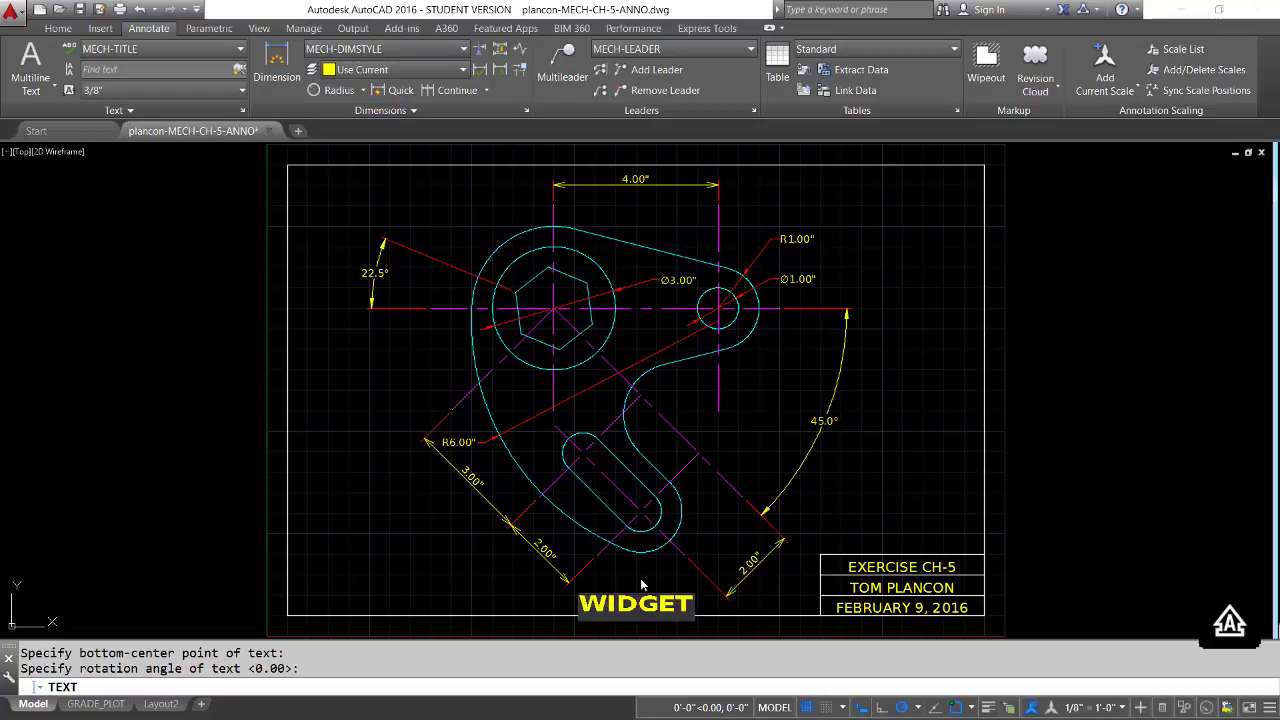
key("Return")
key("Return")
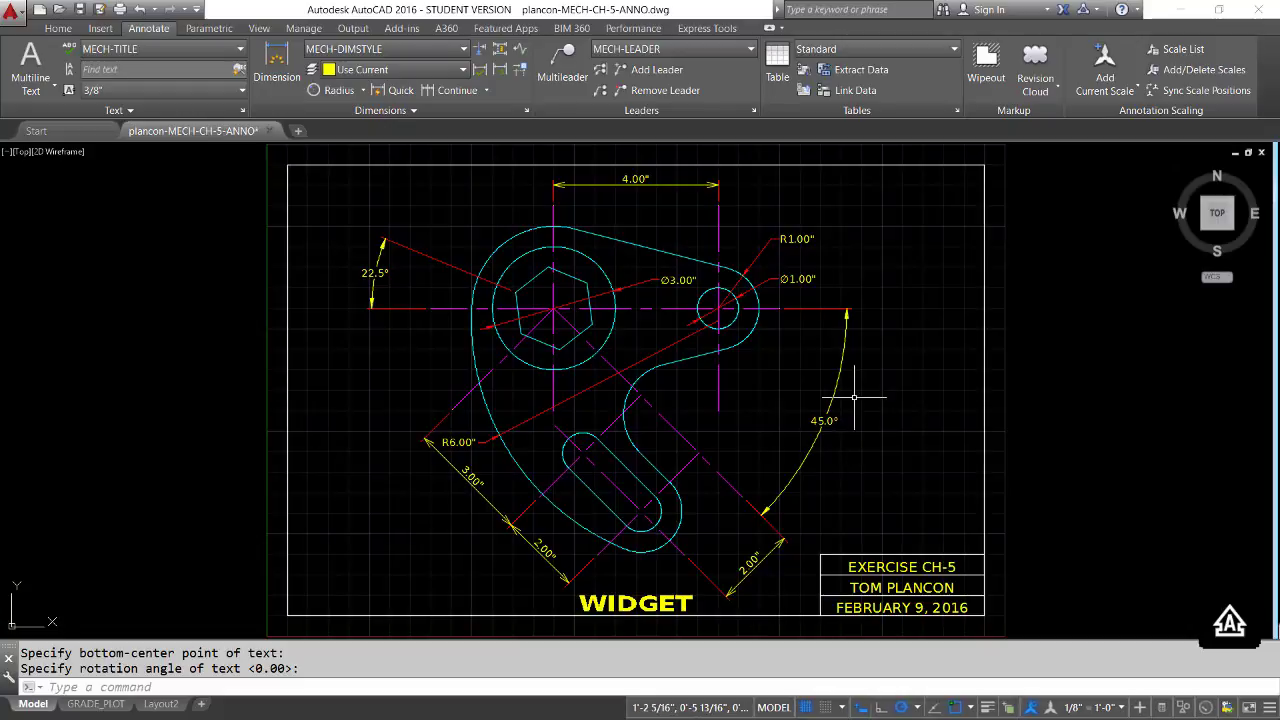
key("alt")
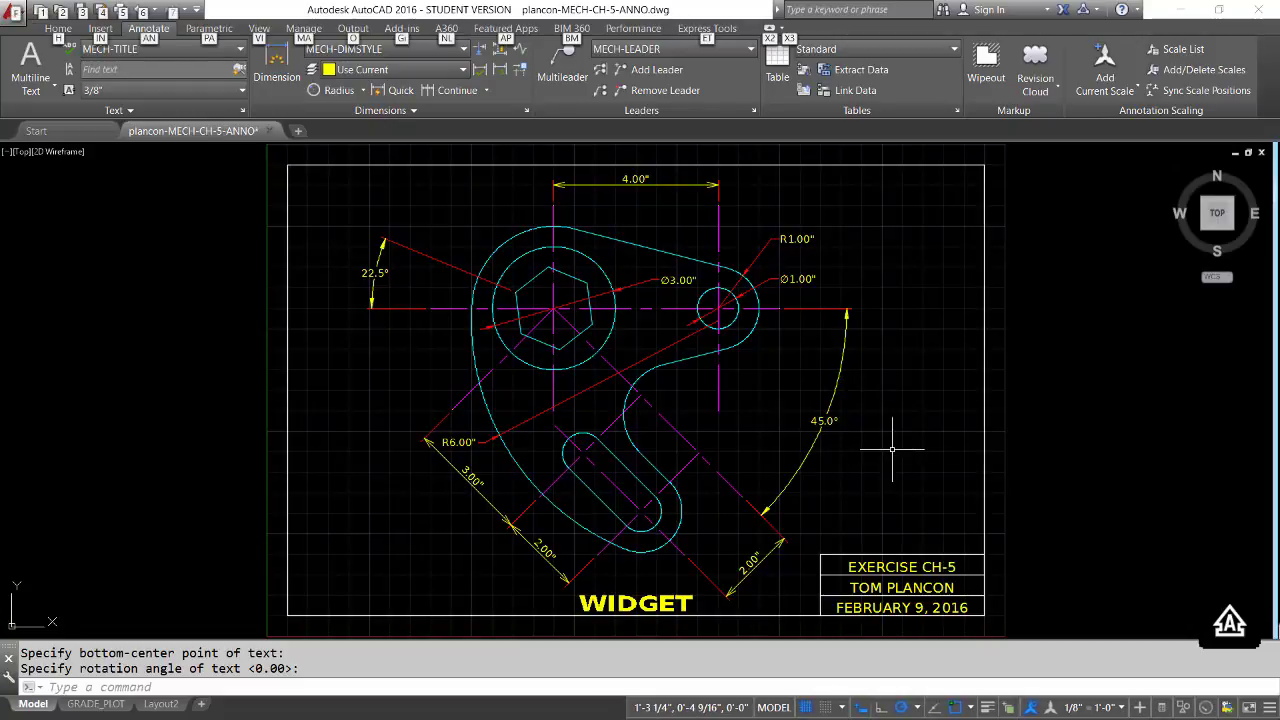
key("m")
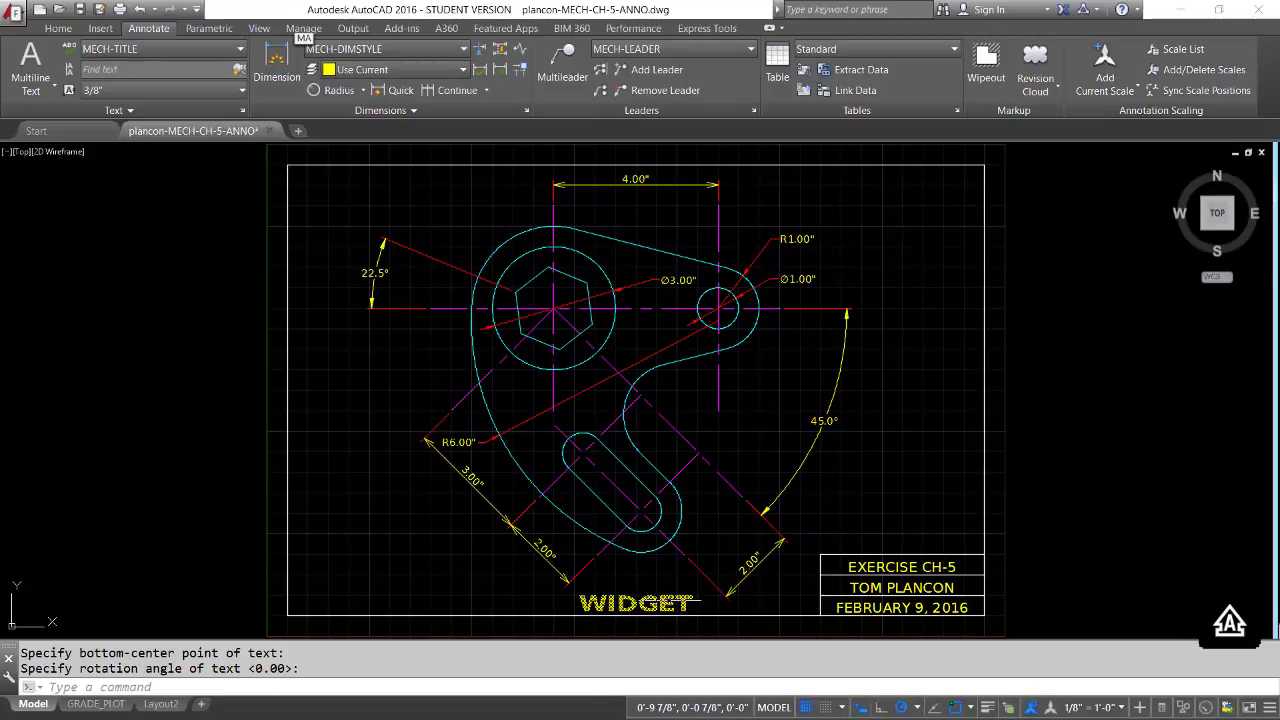
left_click(637, 573)
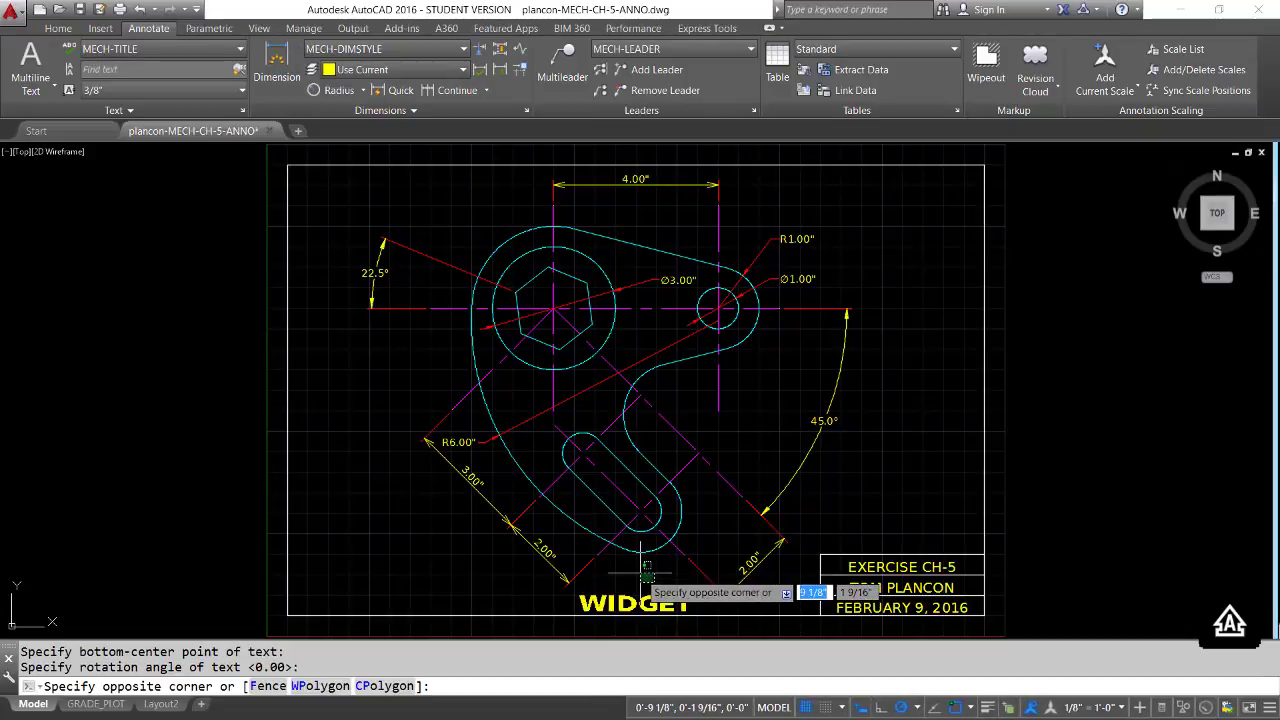
Move the WIDGET title straight up about 5/16" from the sheet border's lower line
type("m")
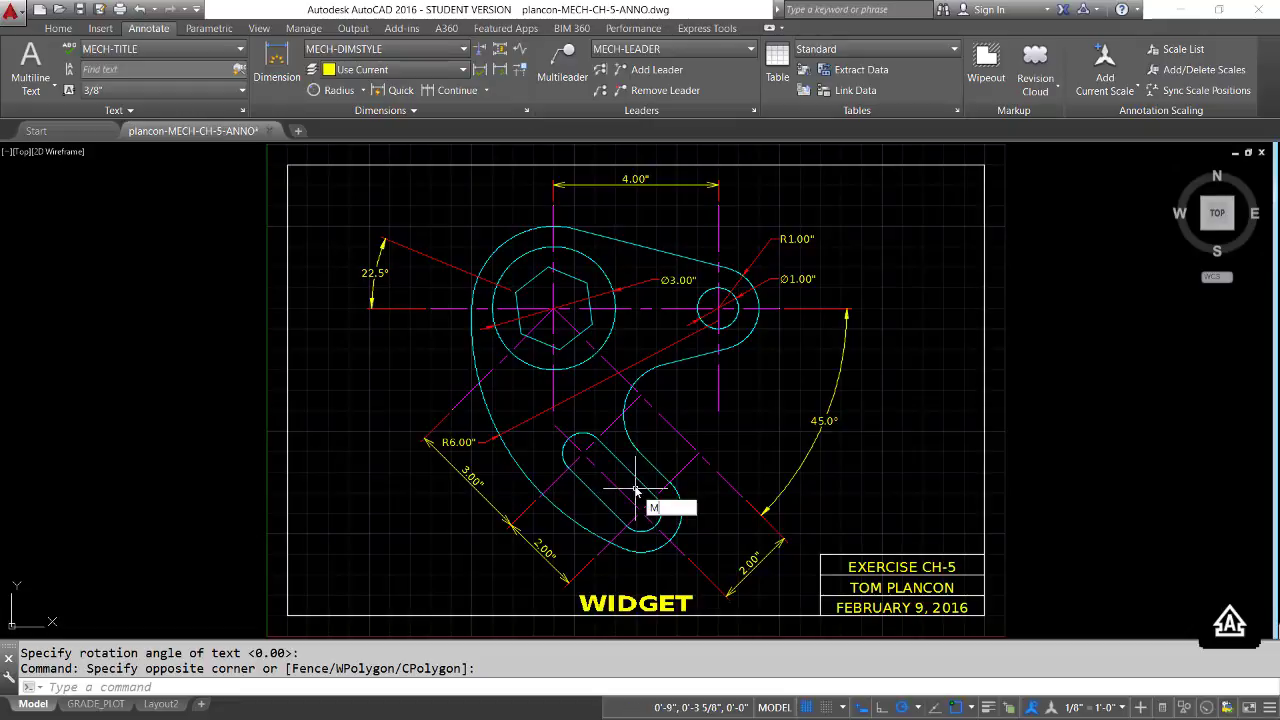
key("Return")
left_click(630, 598)
key("Return")
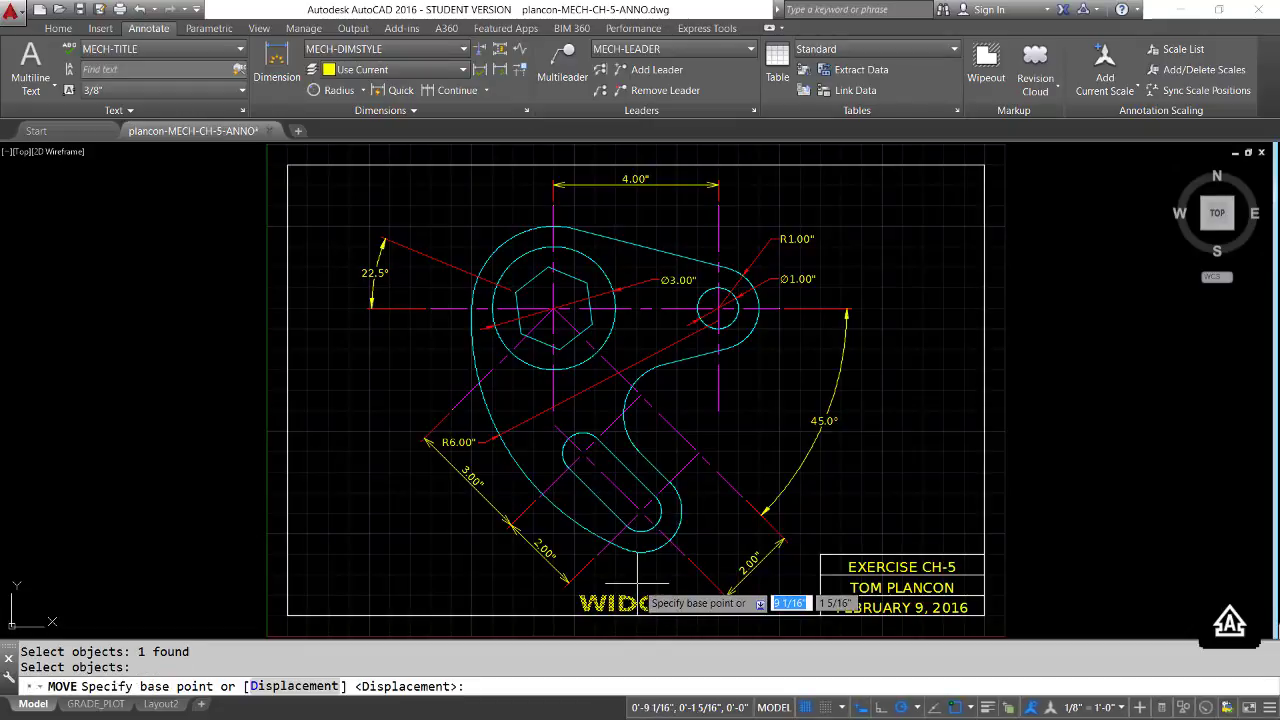
left_click(638, 581)
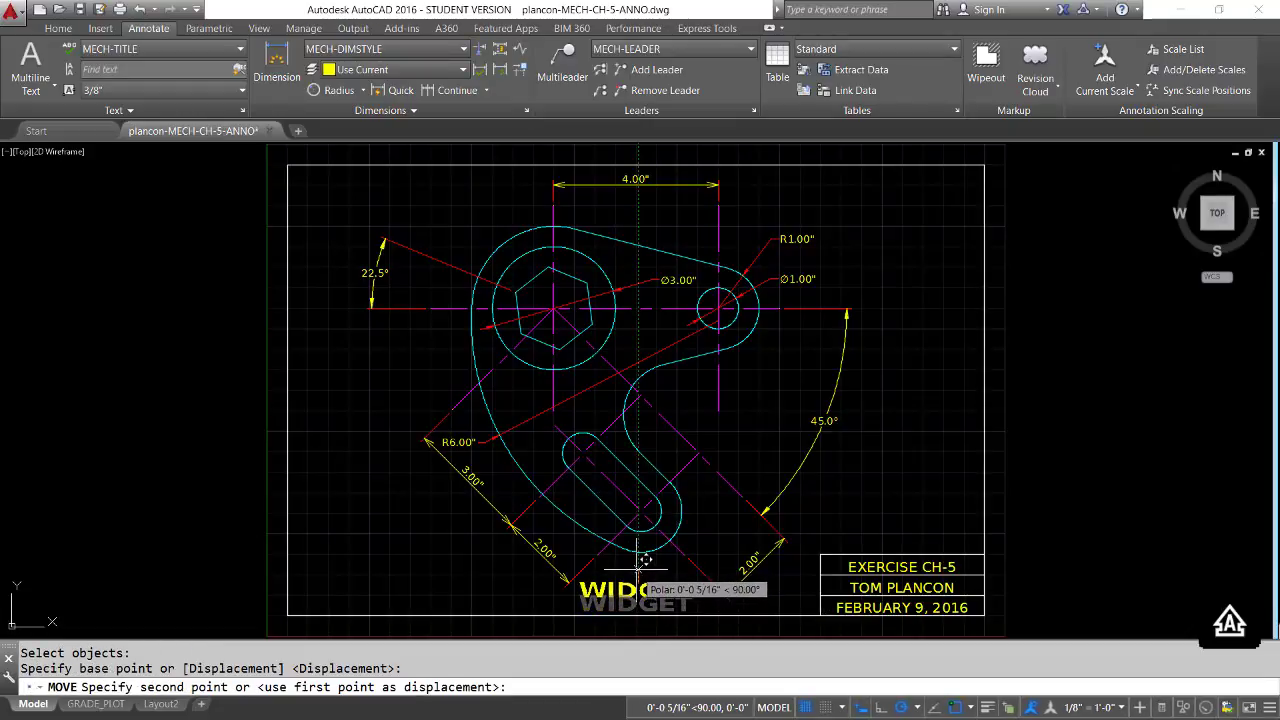
left_click(641, 570)
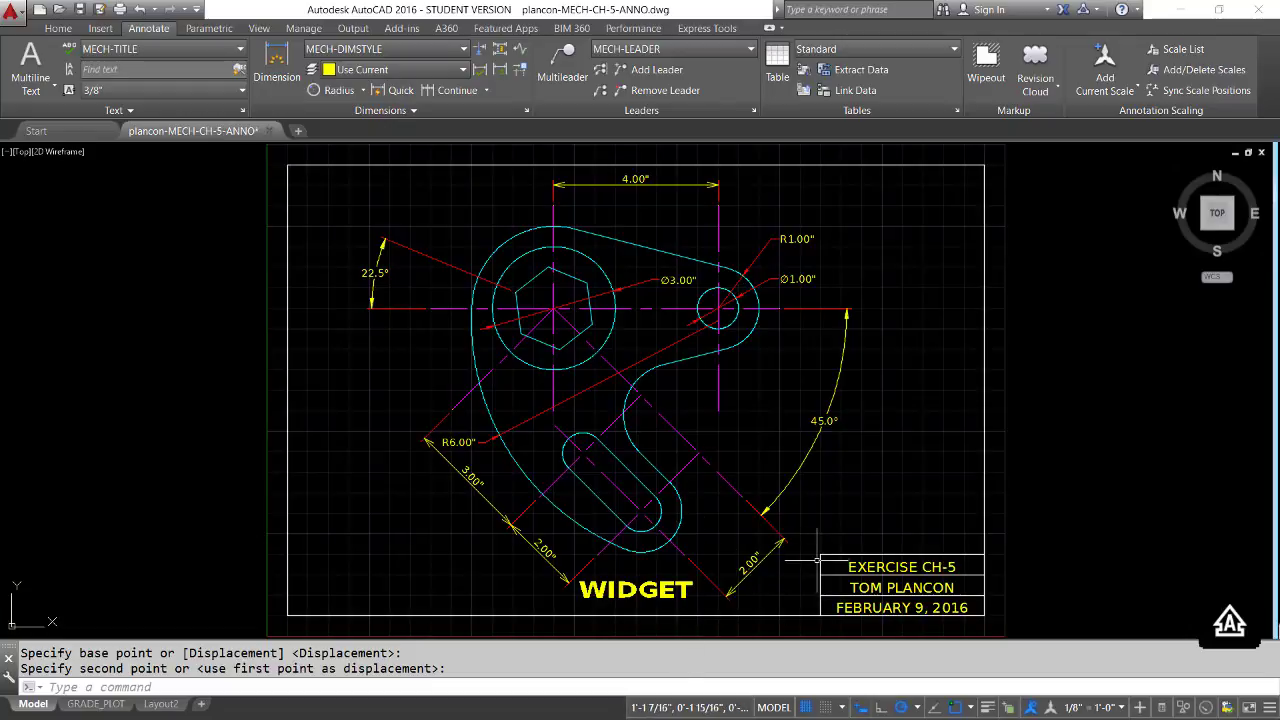
Underline the WIDGET title by adding the %%u code before its text, and save the drawing
double_click(645, 592)
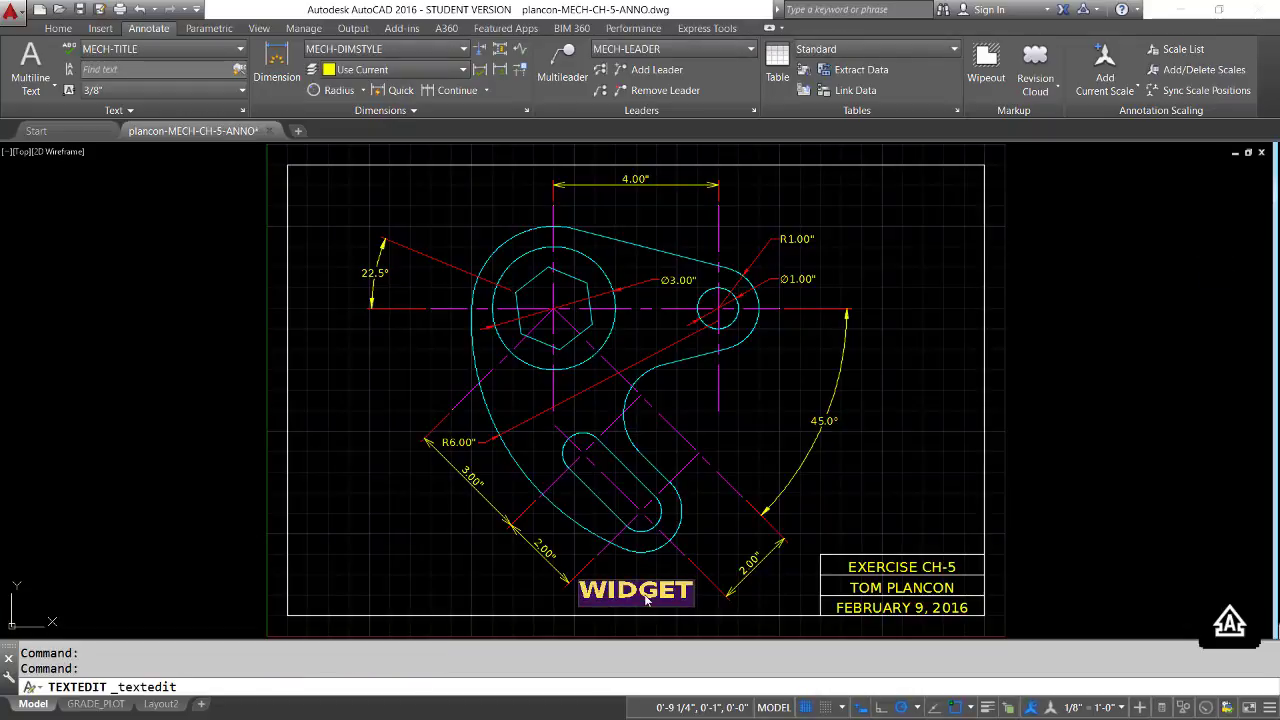
left_click(585, 593)
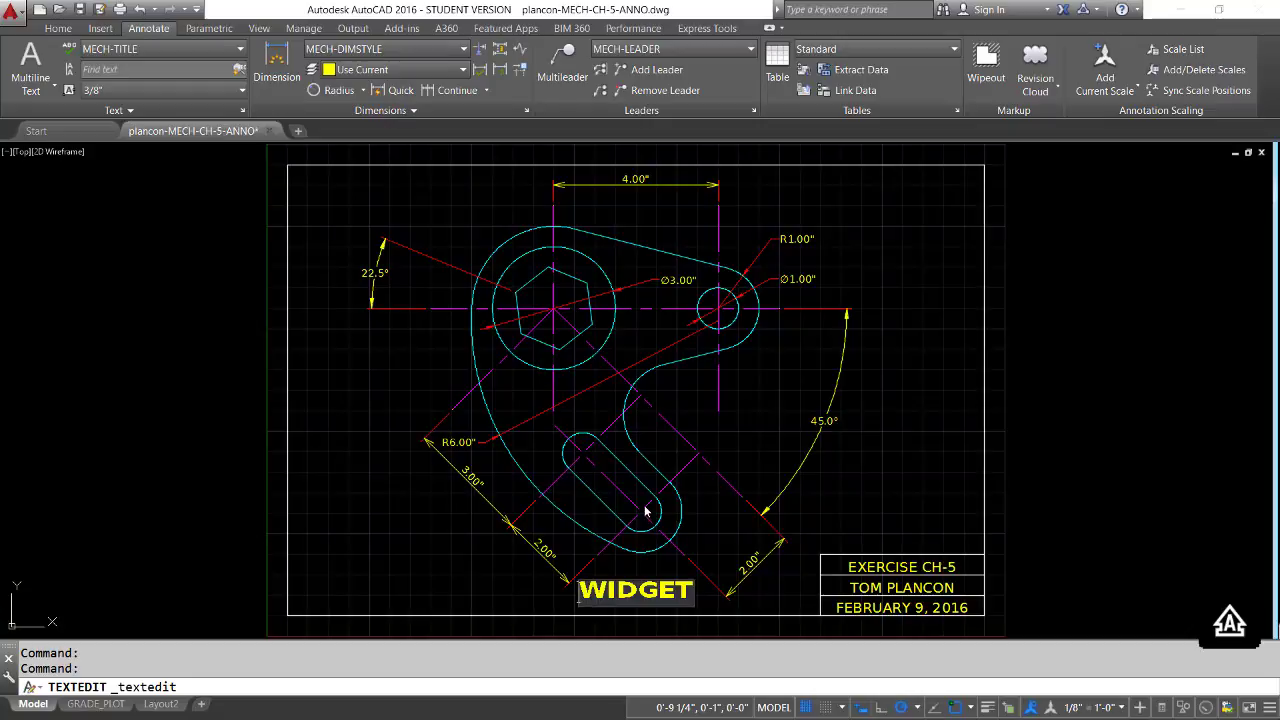
type("55U")
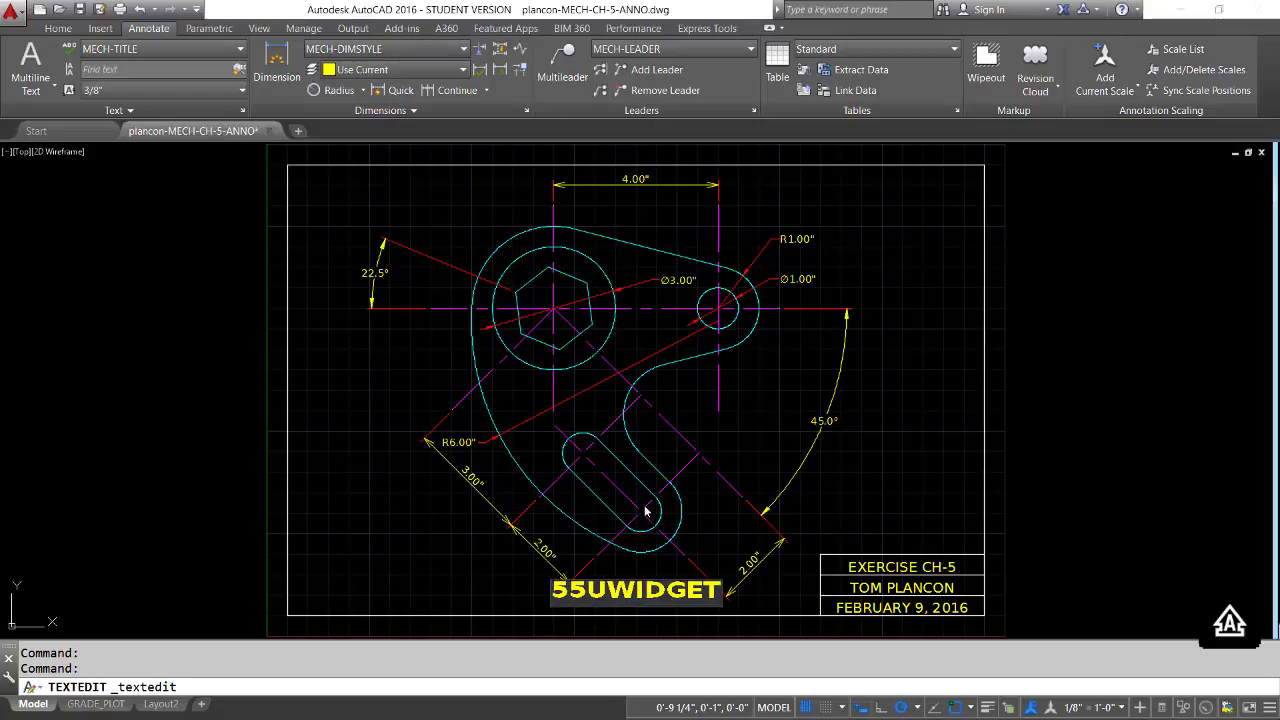
key("BackSpace")
key("BackSpace")
key("BackSpace")
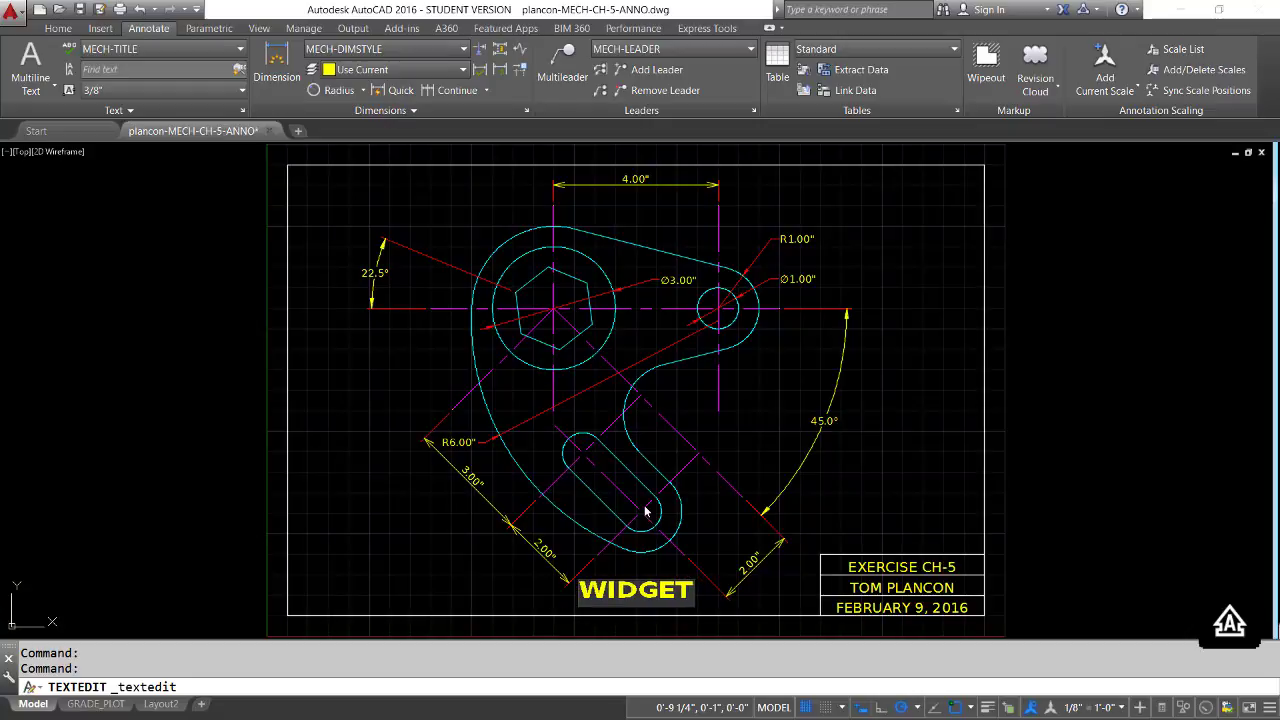
type("%%u")
key("Return")
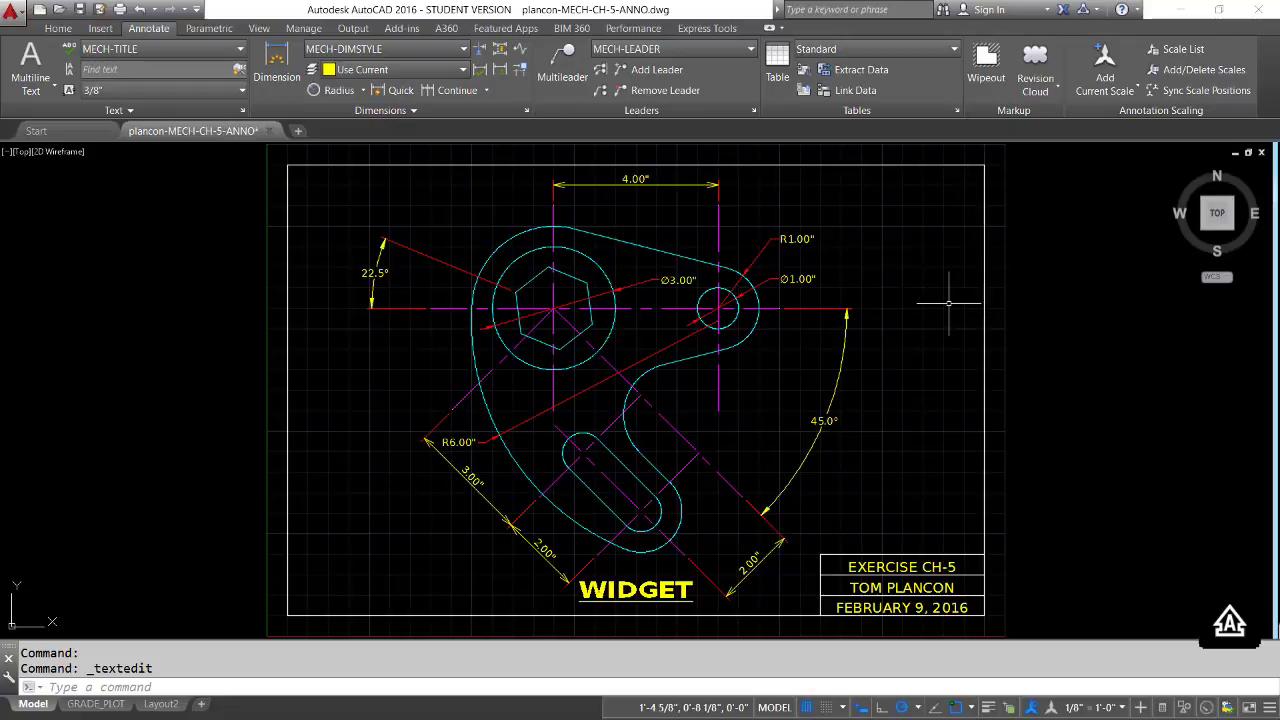
left_click(80, 10)
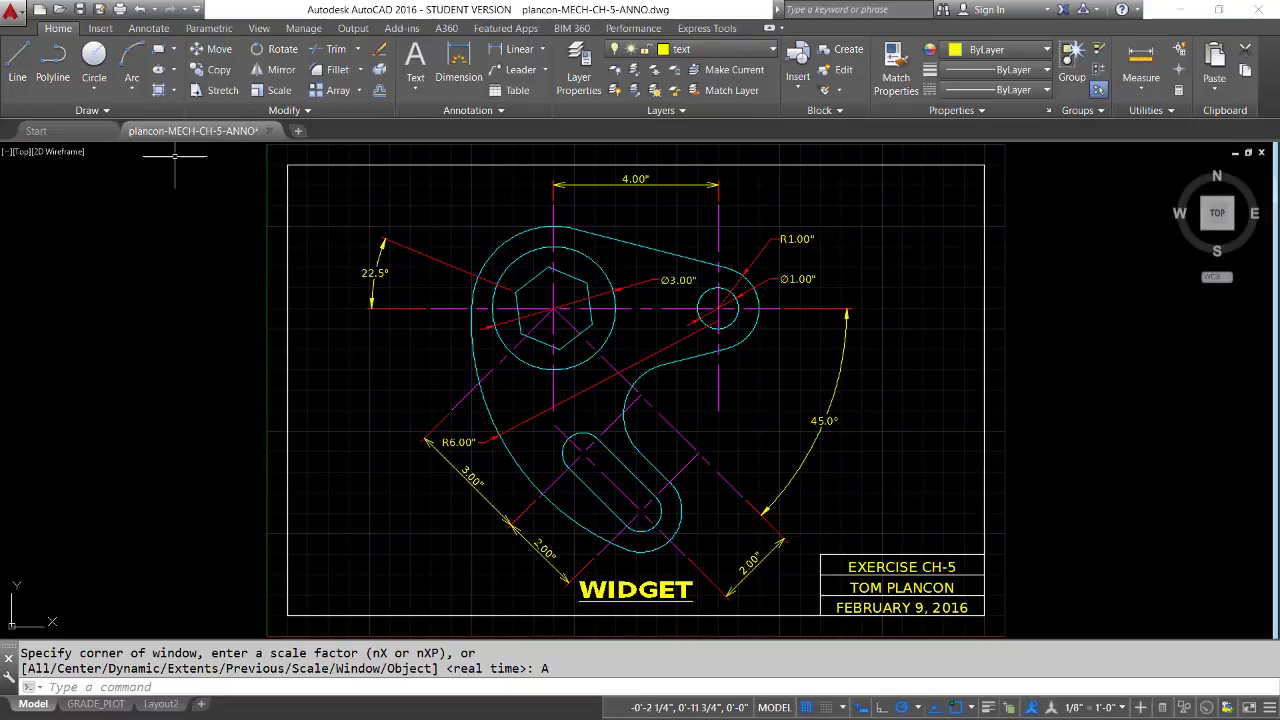
Open the MECHANICAL_template drawing template (.dwt) from the Template folder
left_click(62, 12)
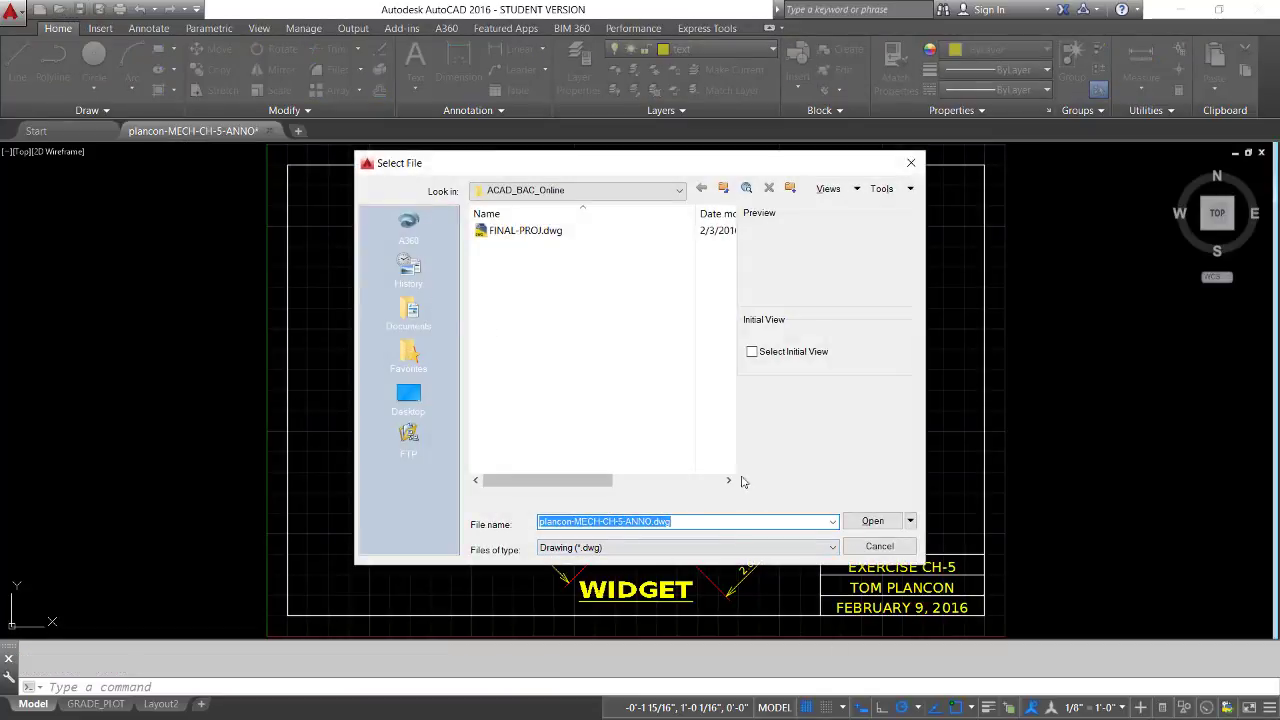
left_click(832, 548)
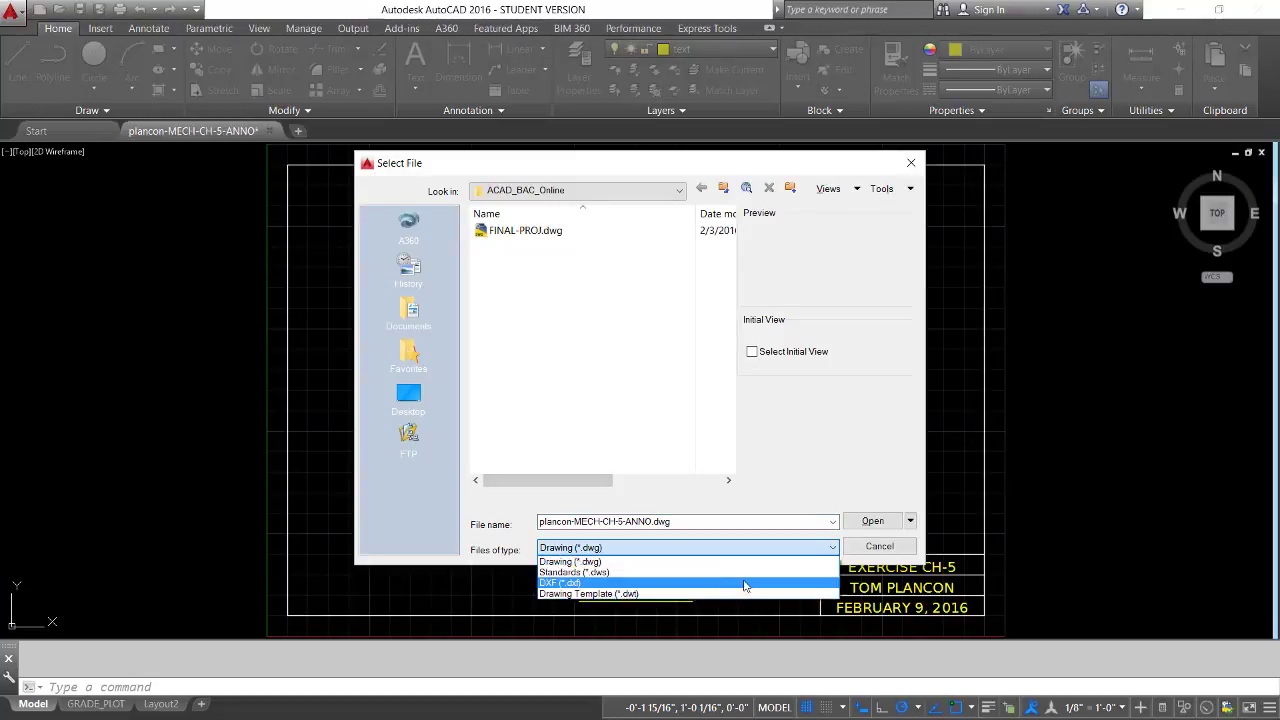
left_click(626, 594)
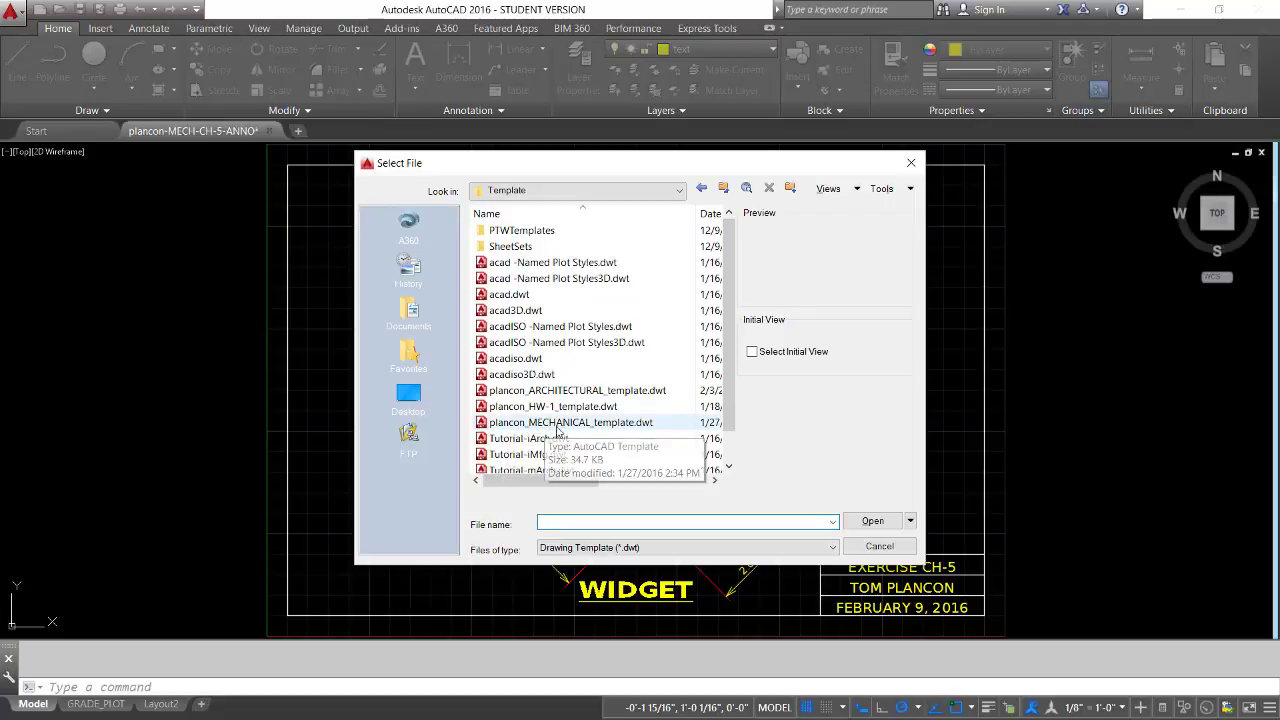
left_click(581, 424)
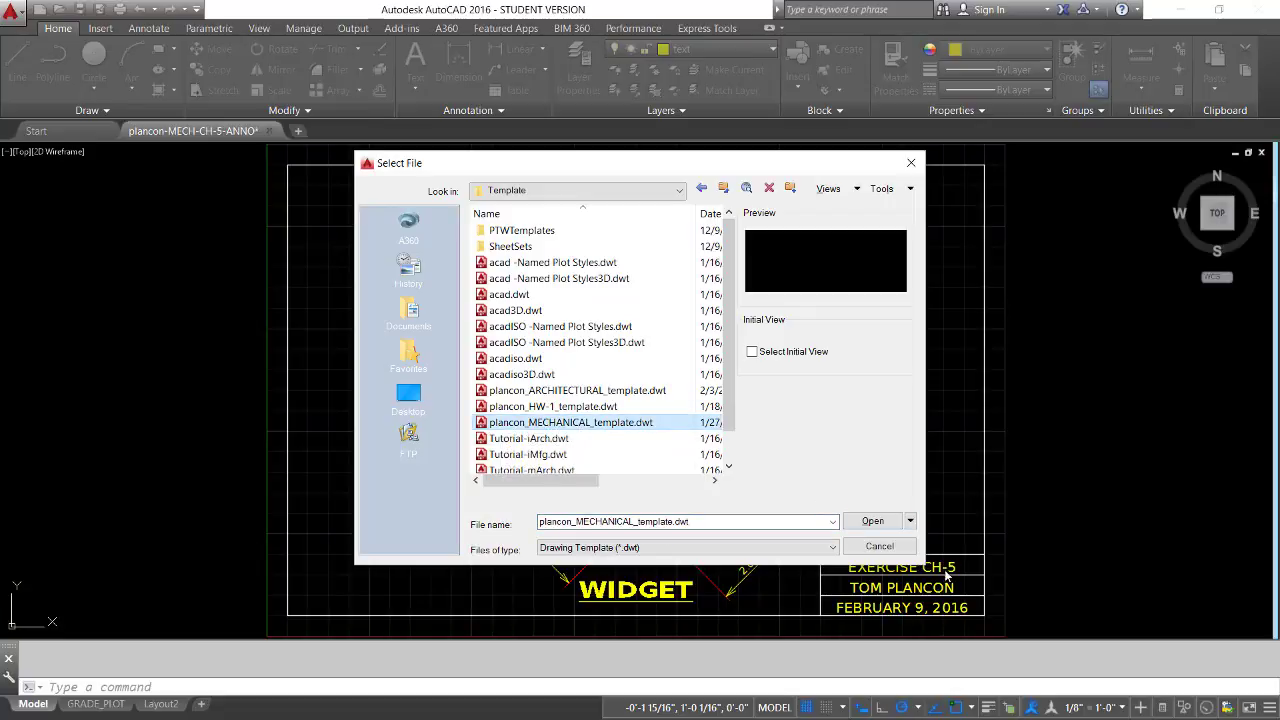
left_click(873, 521)
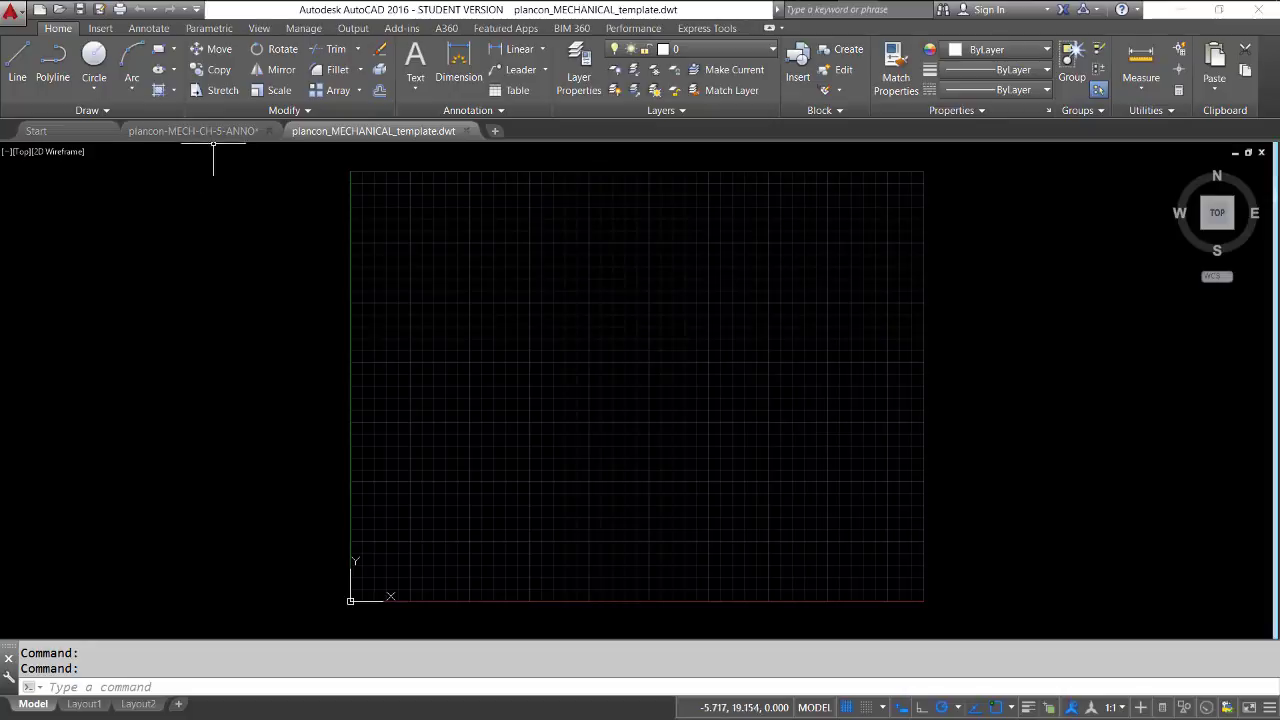
Through DesignCenter, copy text styles MECH-DIMS, MECH-NOTES, MECH-TITLE and MECH-TITLE-SHEET from the open MECH-CH-5-ANNO drawing into the template
mouse_move(195, 131)
type("dc")
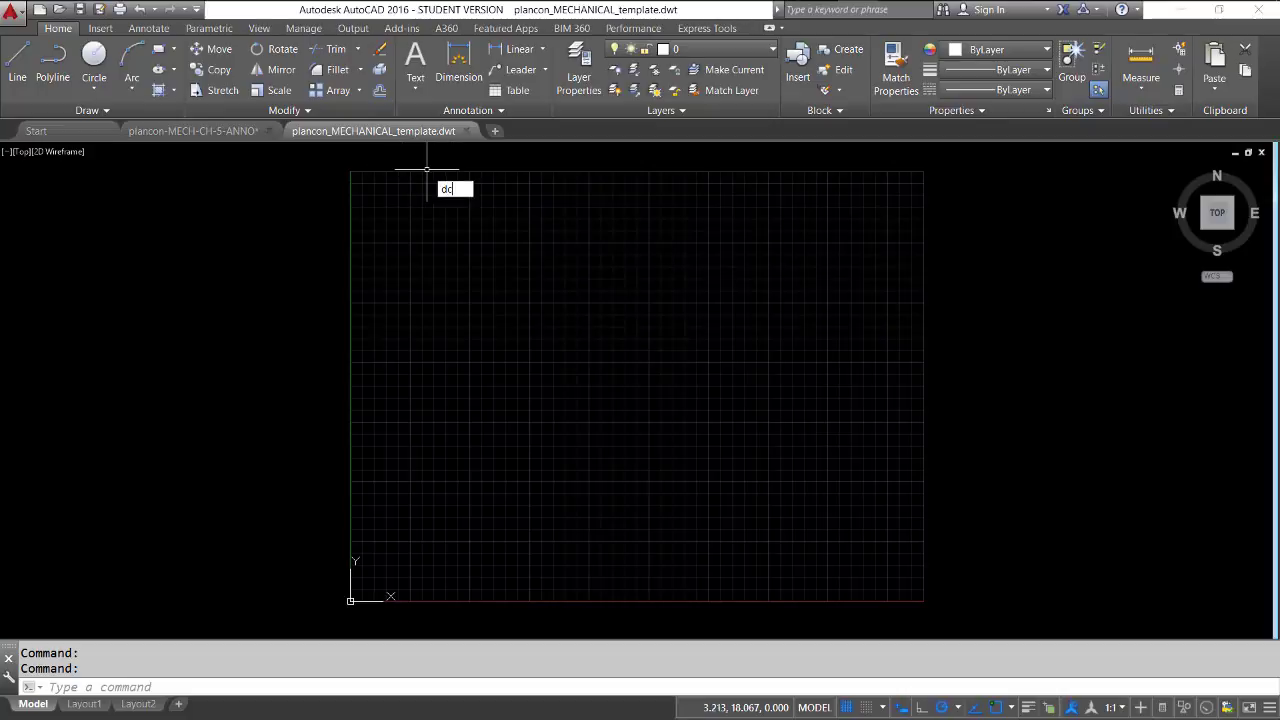
key("Return")
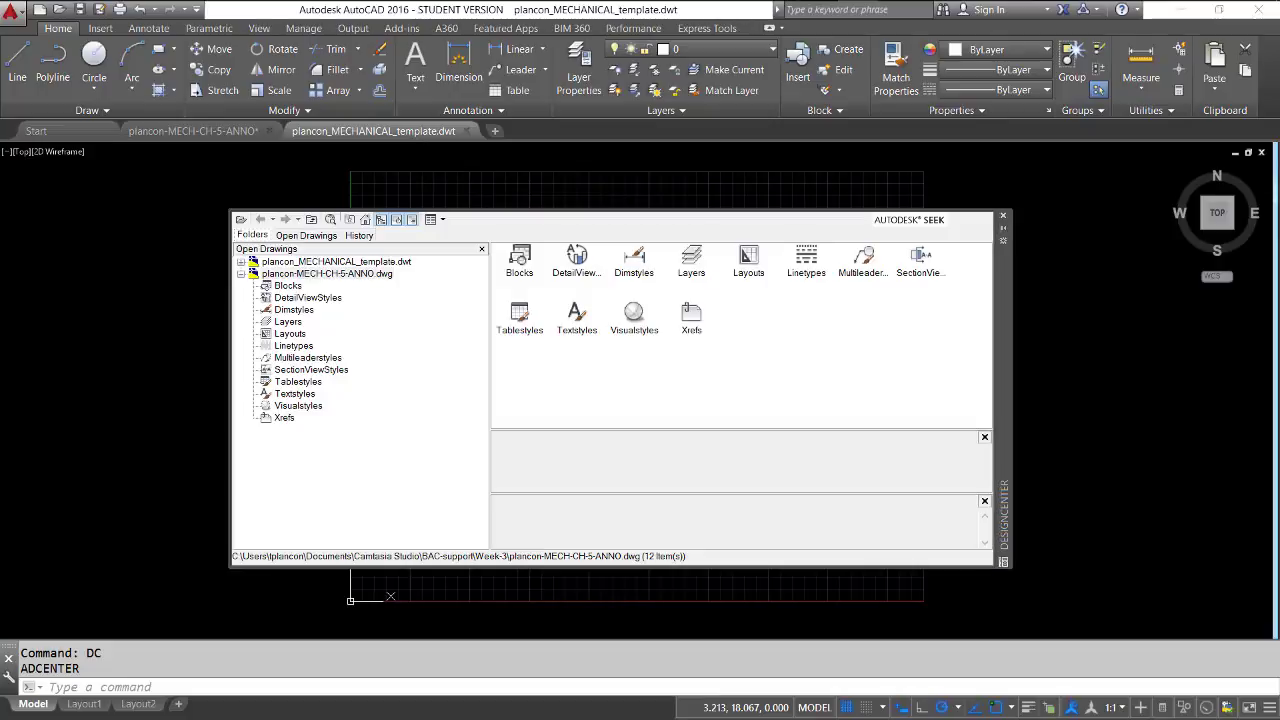
left_click(300, 236)
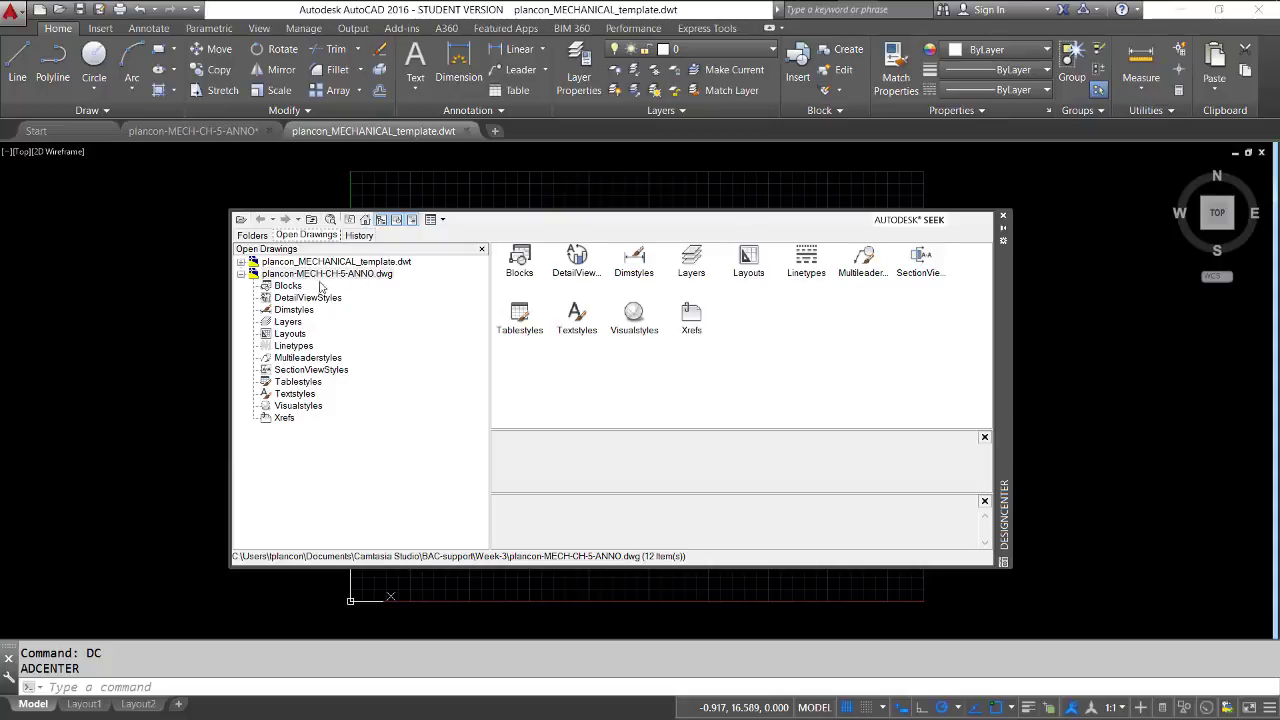
mouse_move(1000, 284)
left_mouse_down()
mouse_move(1060, 323)
mouse_move(1196, 356)
mouse_move(1088, 341)
mouse_move(1012, 291)
left_mouse_up()
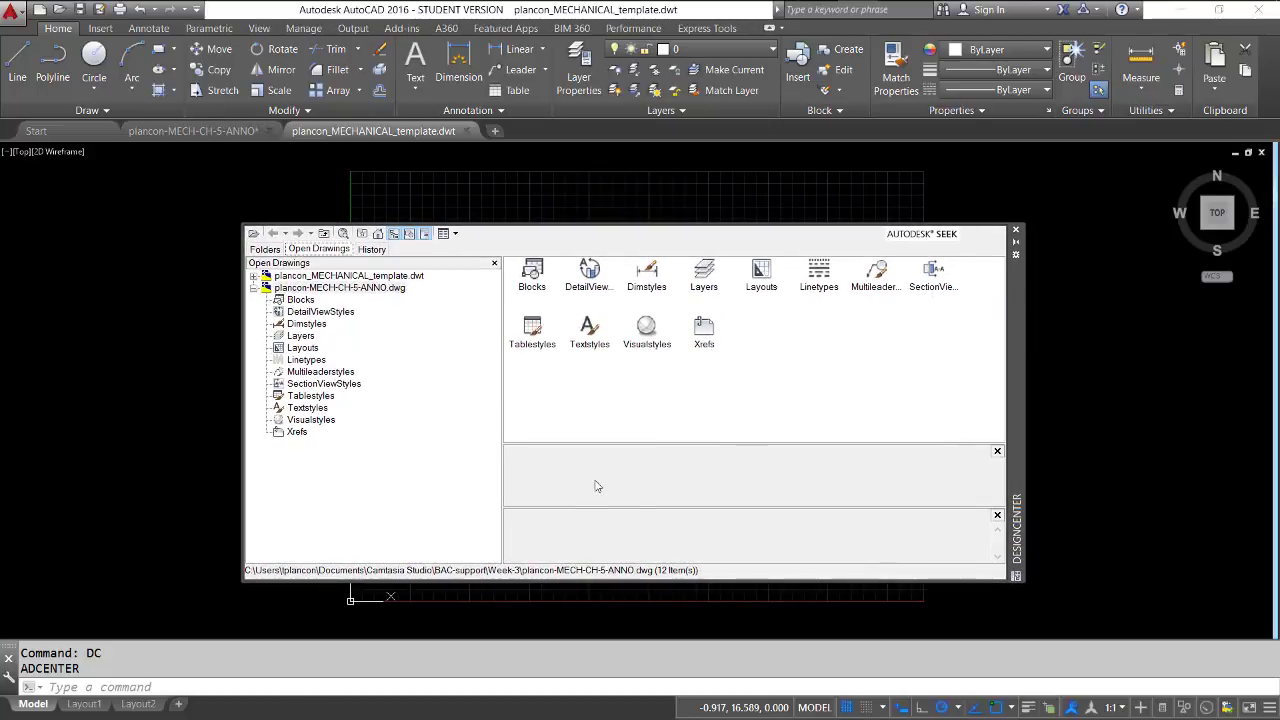
left_click(306, 408)
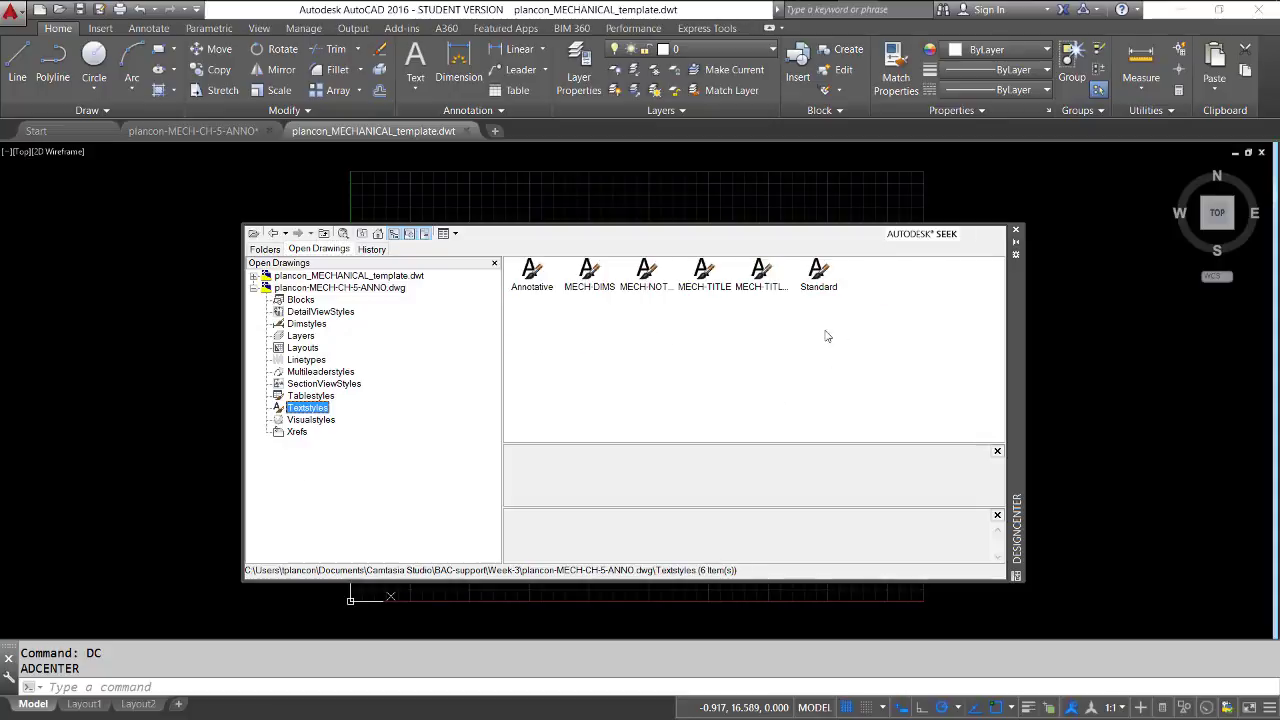
mouse_move(794, 309)
left_mouse_down()
mouse_move(733, 250)
mouse_move(558, 260)
mouse_move(591, 274)
mouse_move(626, 183)
left_mouse_up()
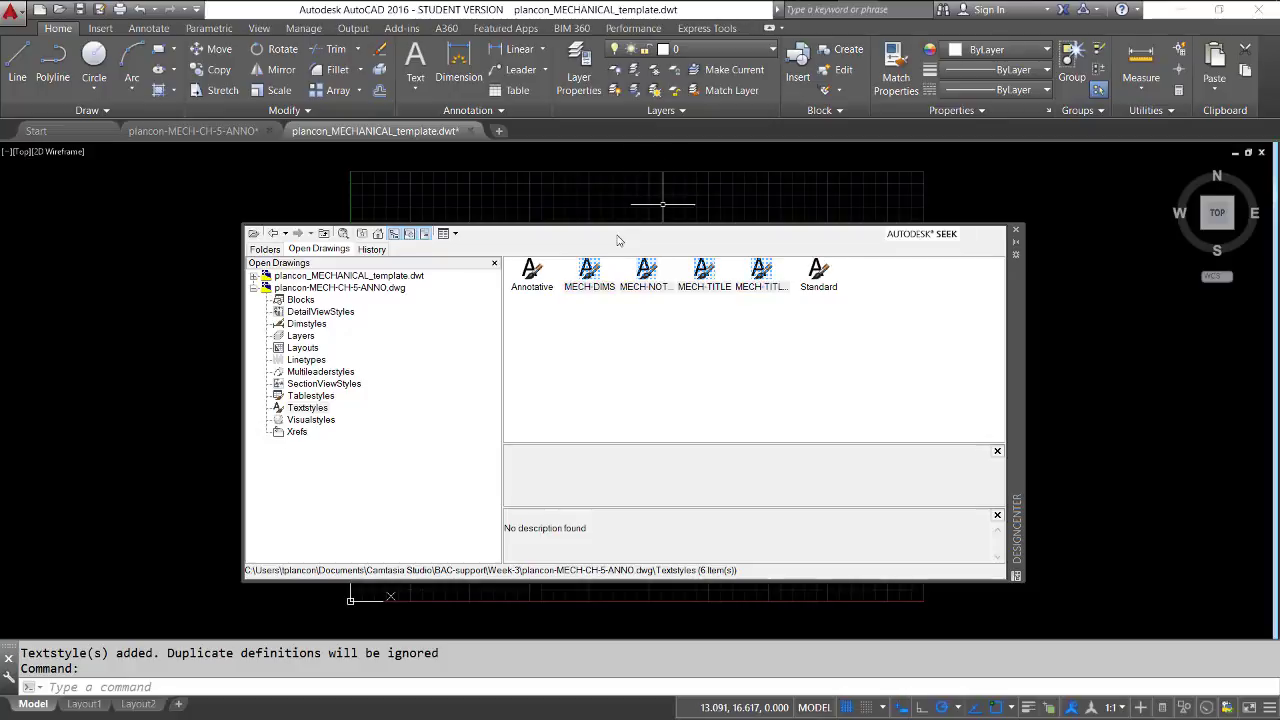
Copy the MECH-LEADER multileader style from the MECH-CH-5-ANNO drawing into the template
left_click(277, 373)
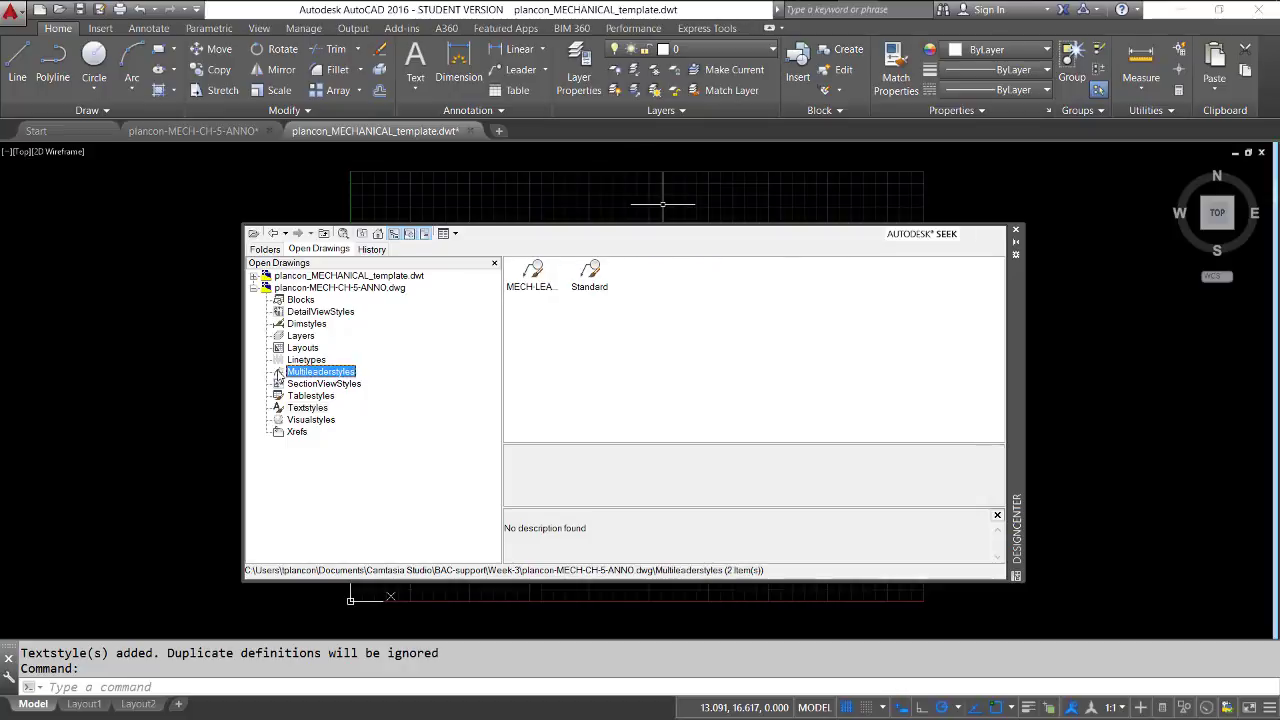
left_click(532, 272)
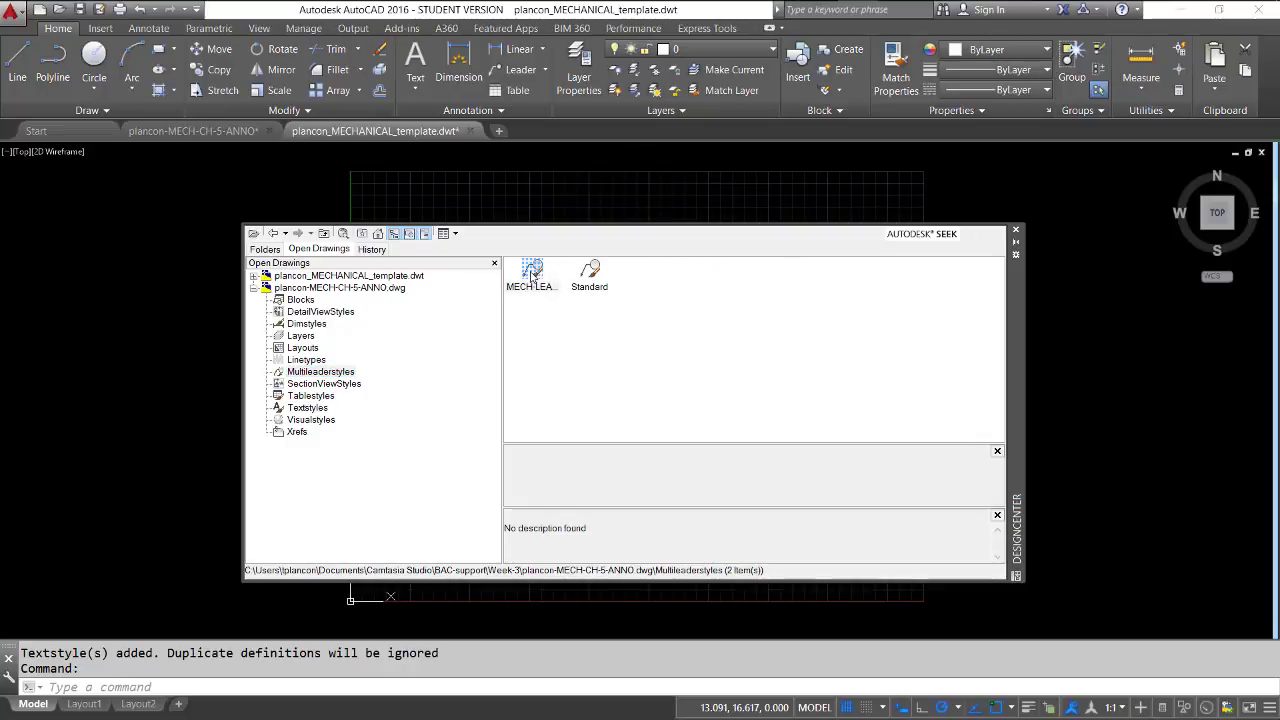
mouse_move(533, 272)
left_mouse_down()
mouse_move(543, 234)
mouse_move(584, 195)
left_mouse_up()
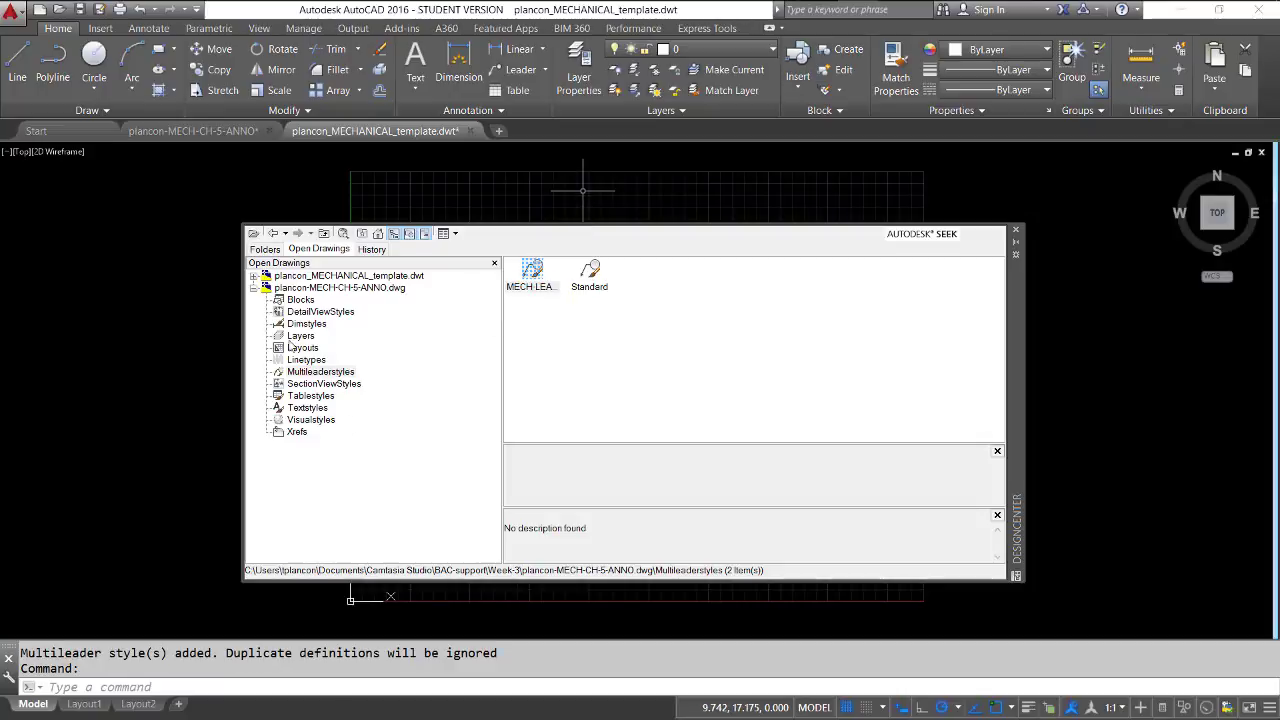
Copy MECH-DIMSTYLE and its angular, diameter and radial sub-styles from the MECH-CH-5-ANNO drawing into the template
left_click(300, 324)
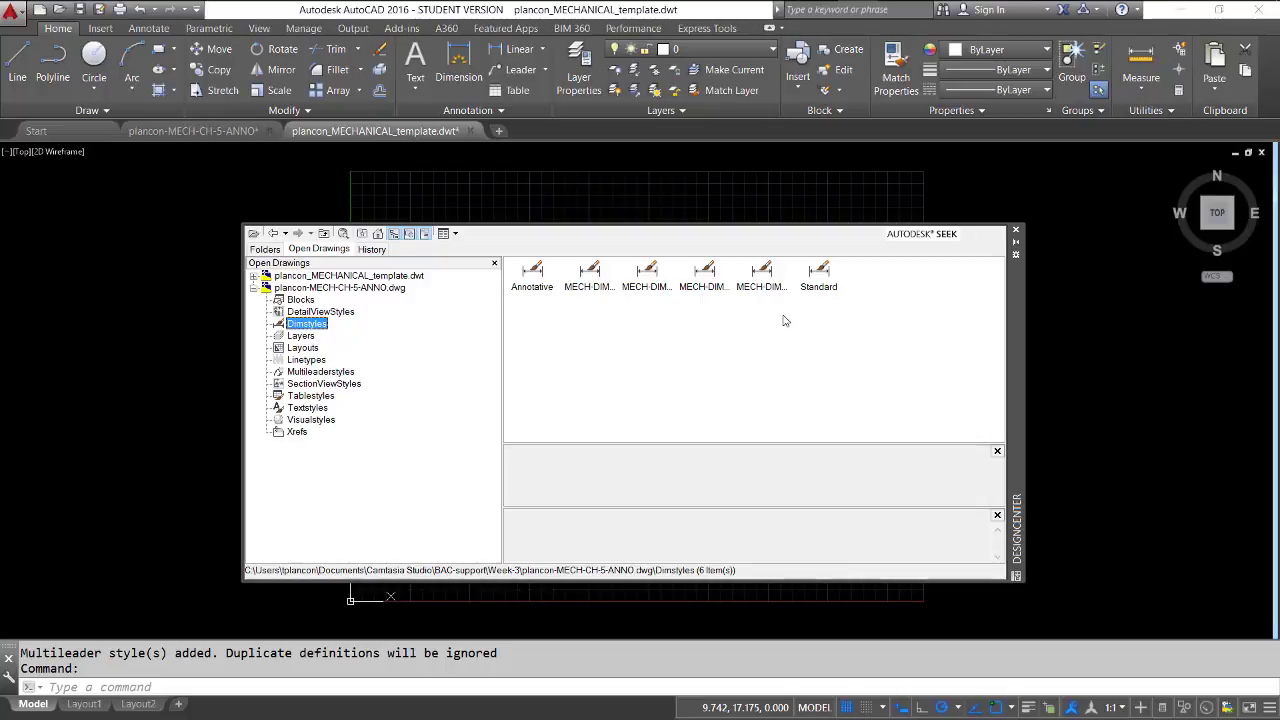
left_click_drag(790, 309, 570, 253)
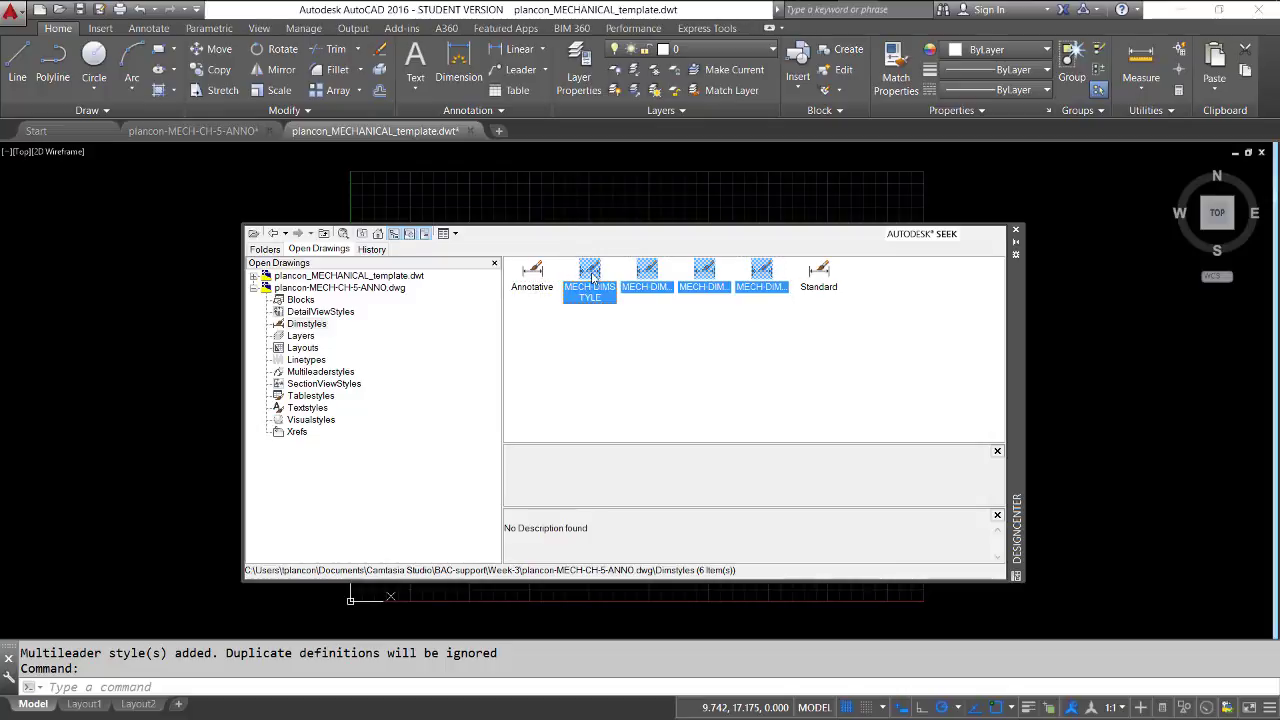
left_click_drag(615, 207, 622, 196)
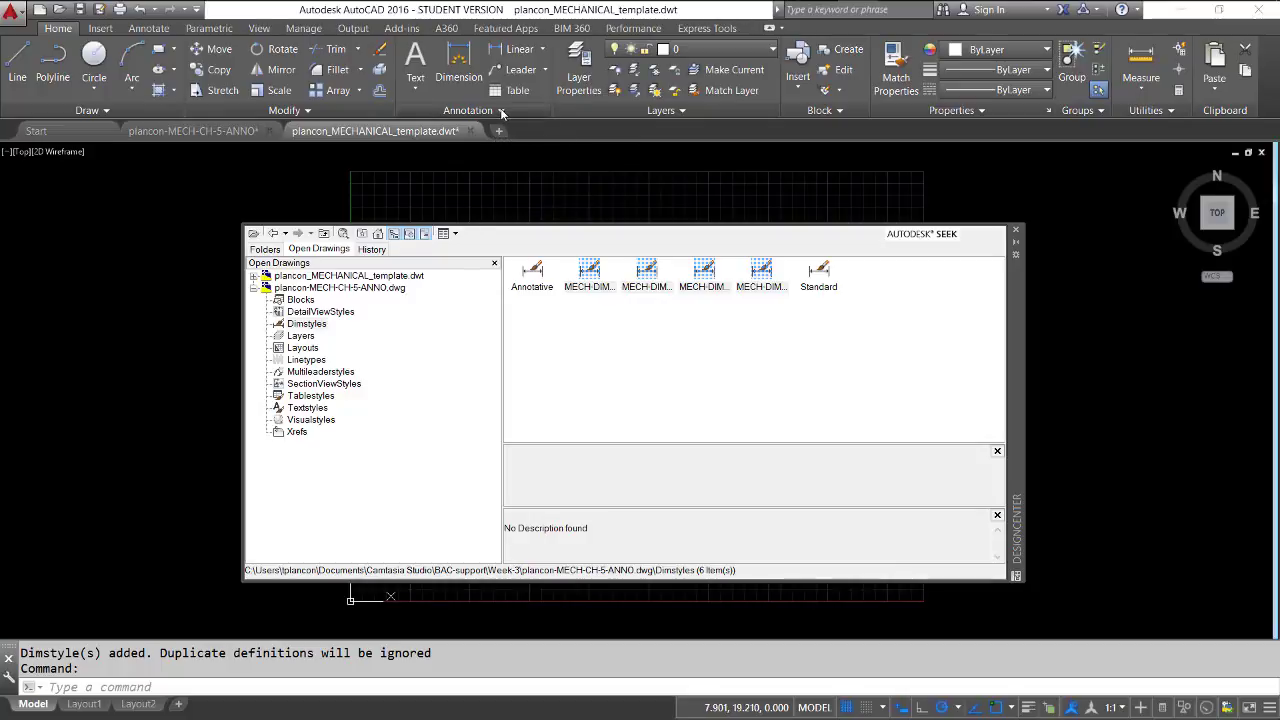
Check the template's text style and dimension style lists for the copied MECH styles and sub-styles
left_click(502, 110)
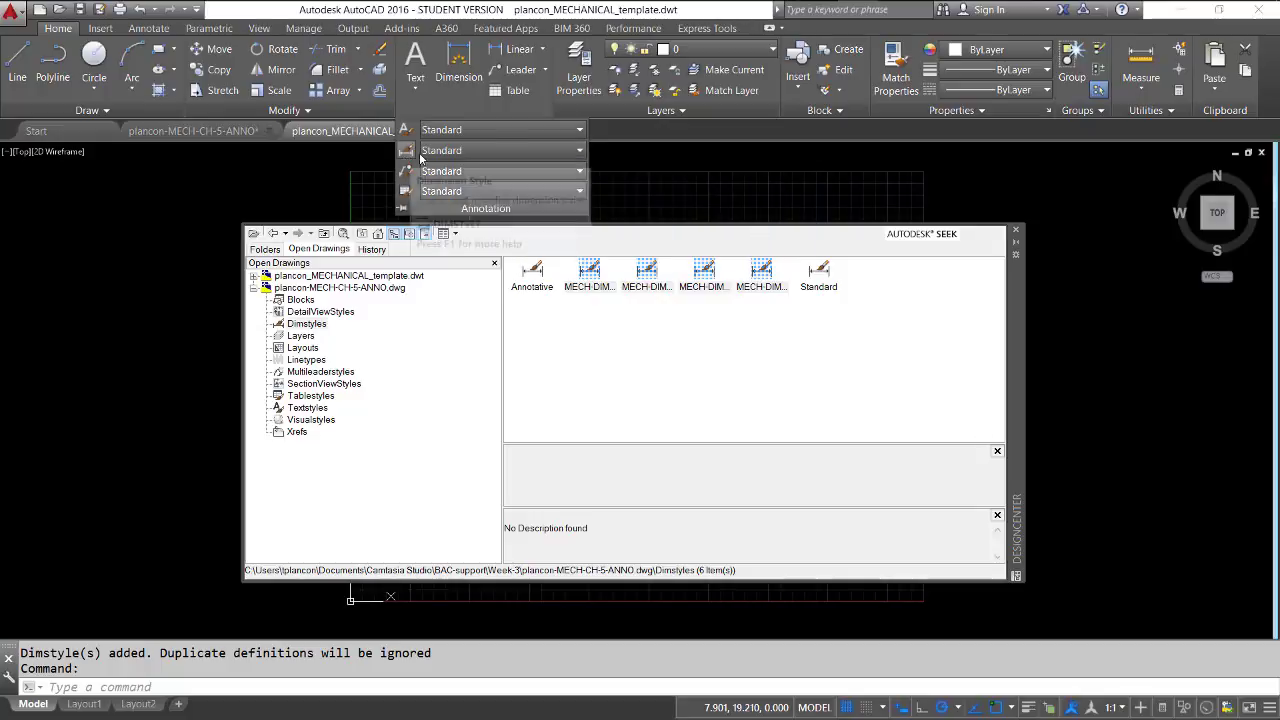
left_click(580, 151)
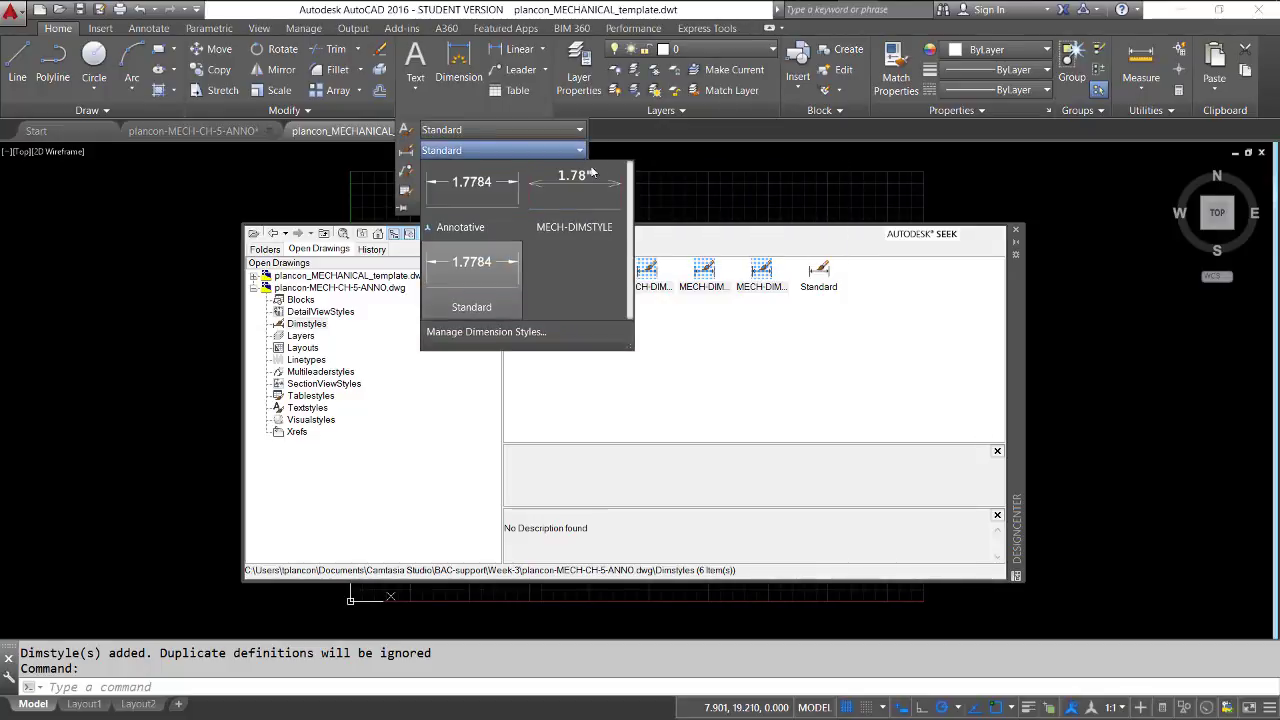
left_click(673, 162)
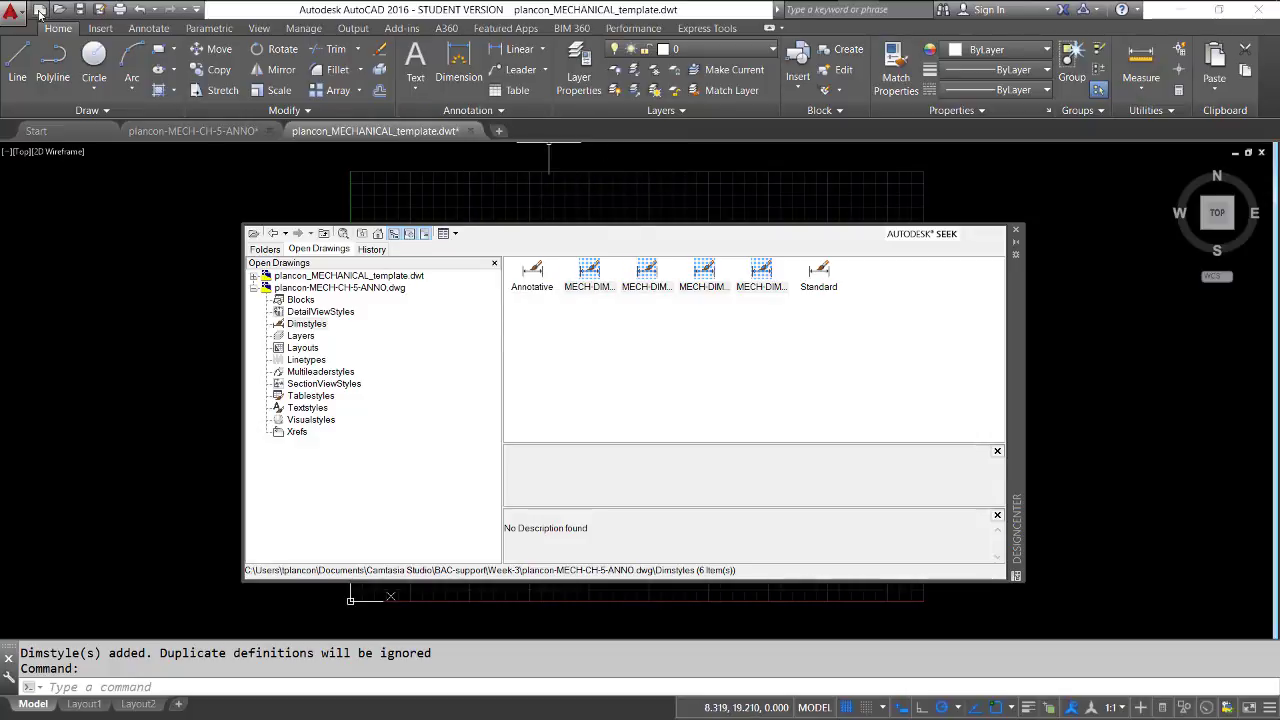
left_click(148, 28)
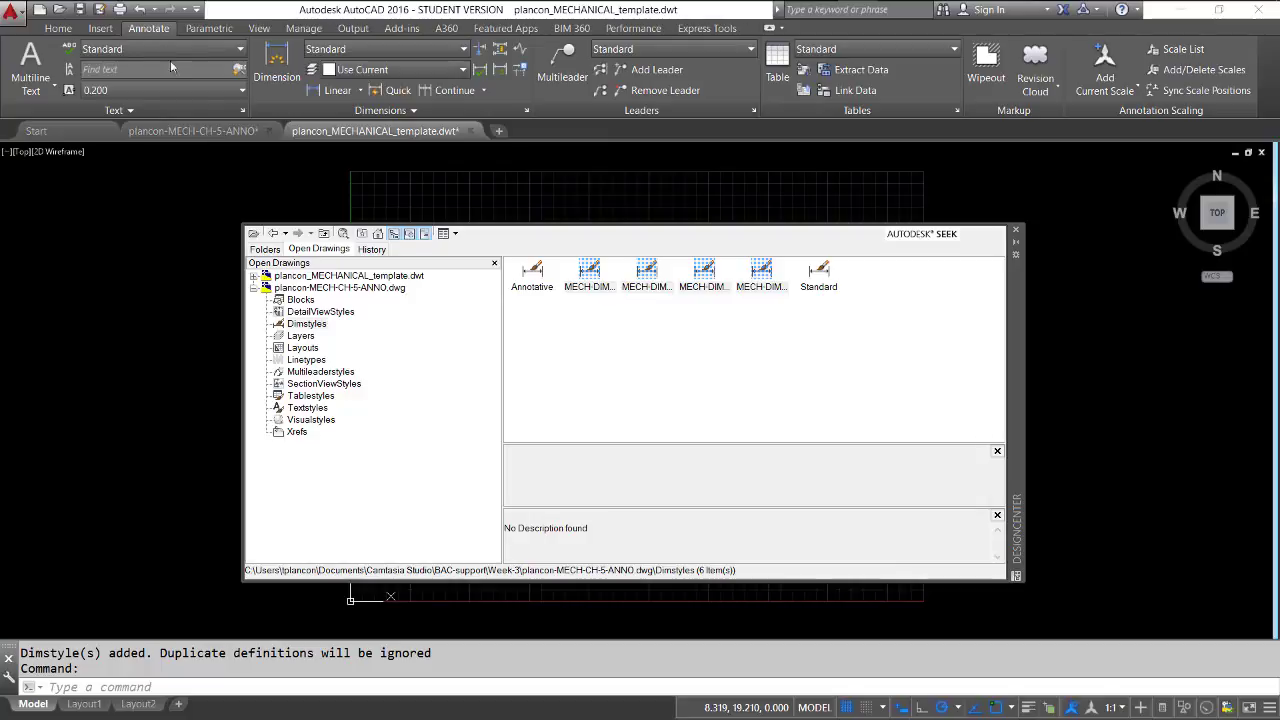
left_click(242, 111)
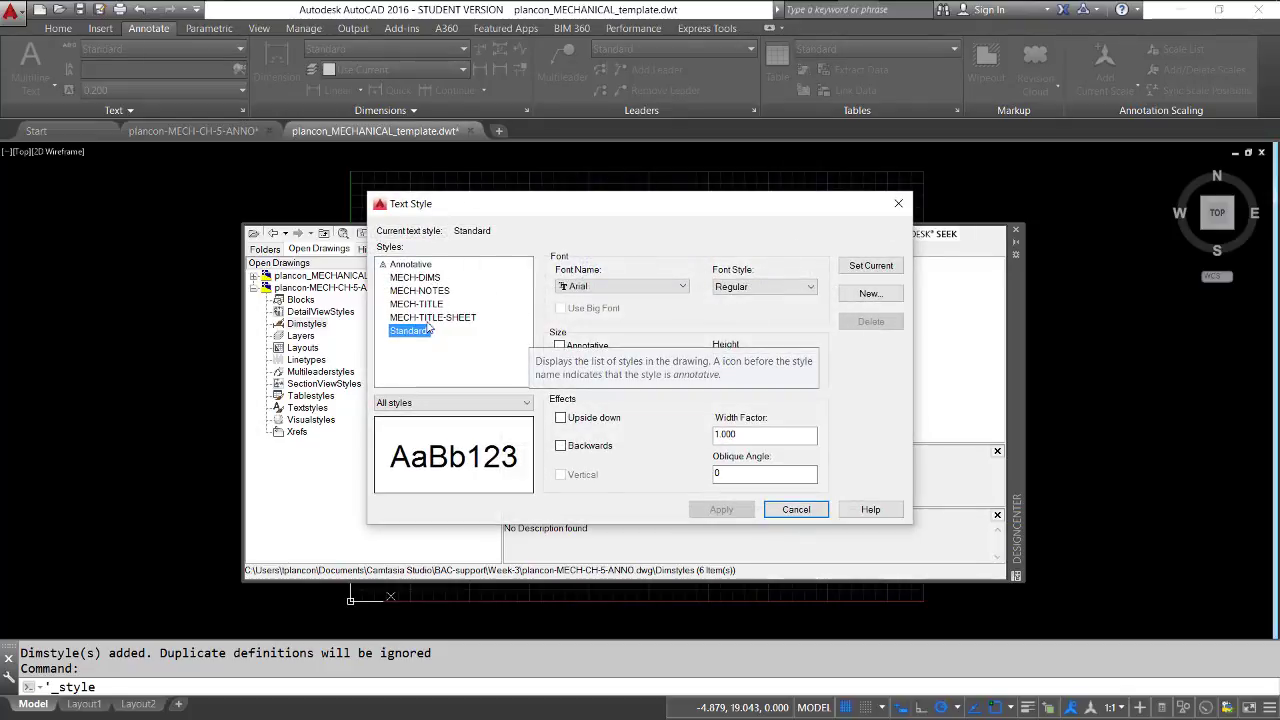
left_click(796, 509)
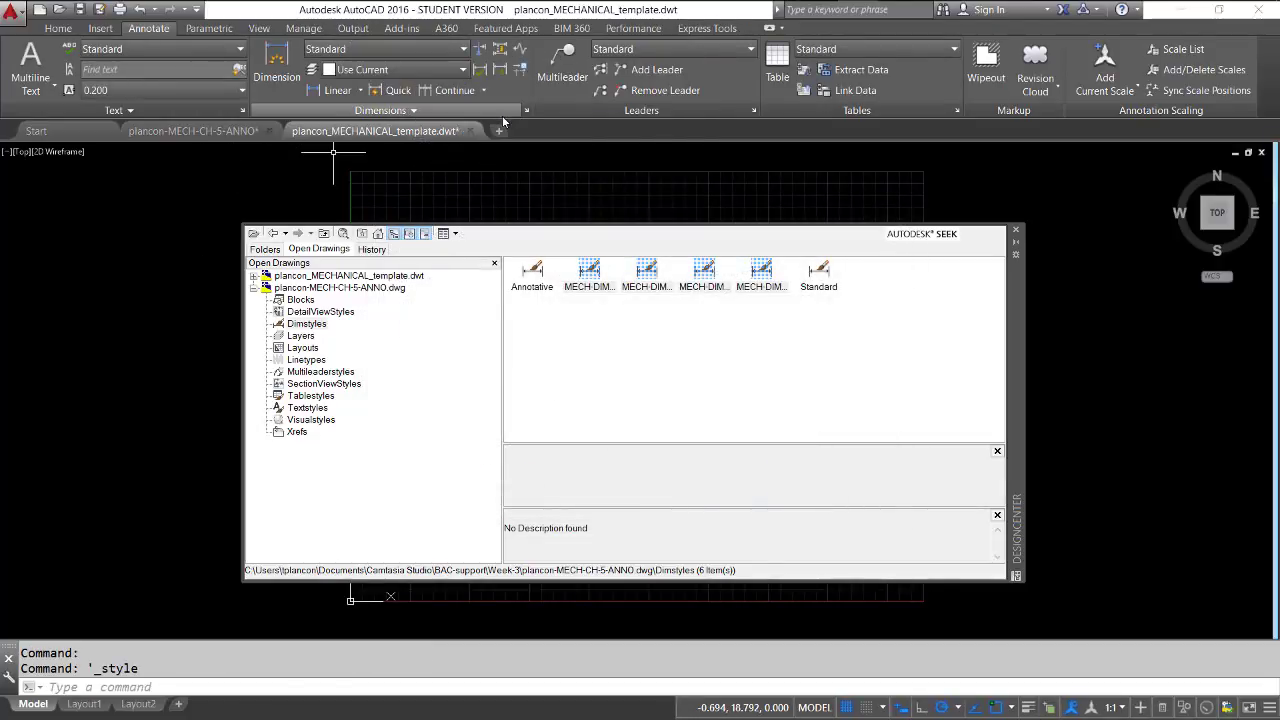
left_click(527, 110)
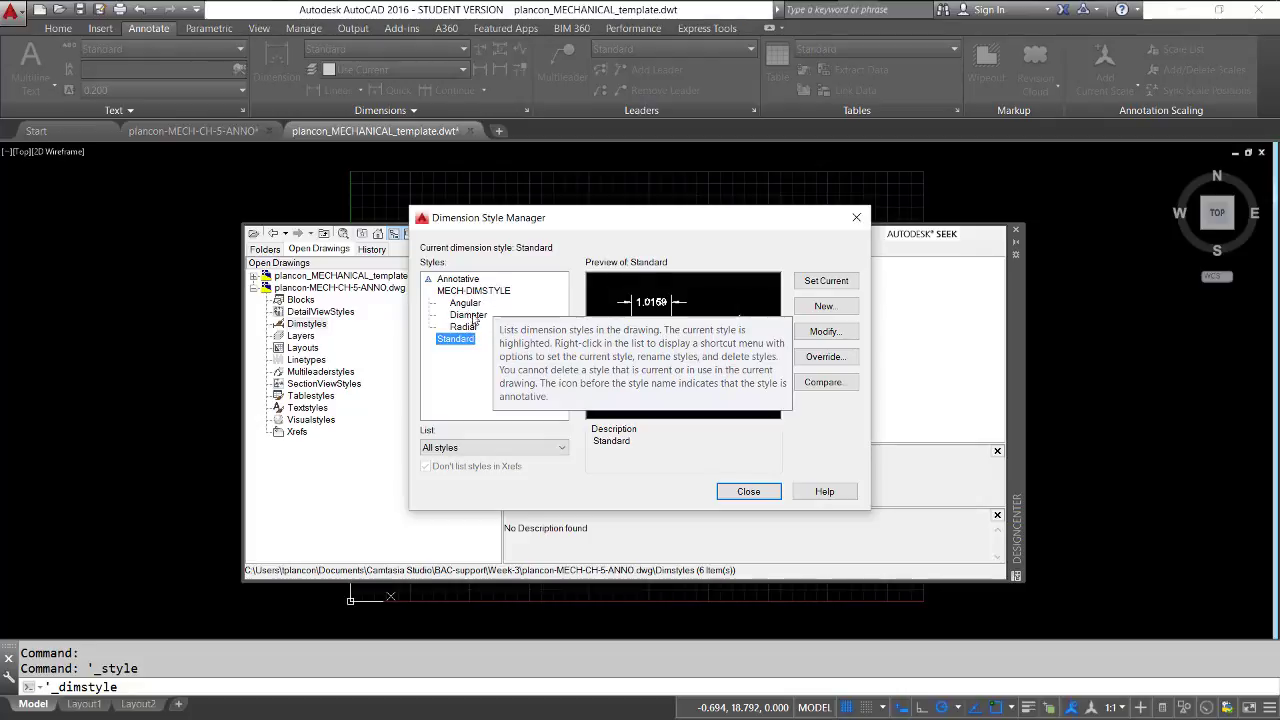
left_click(748, 491)
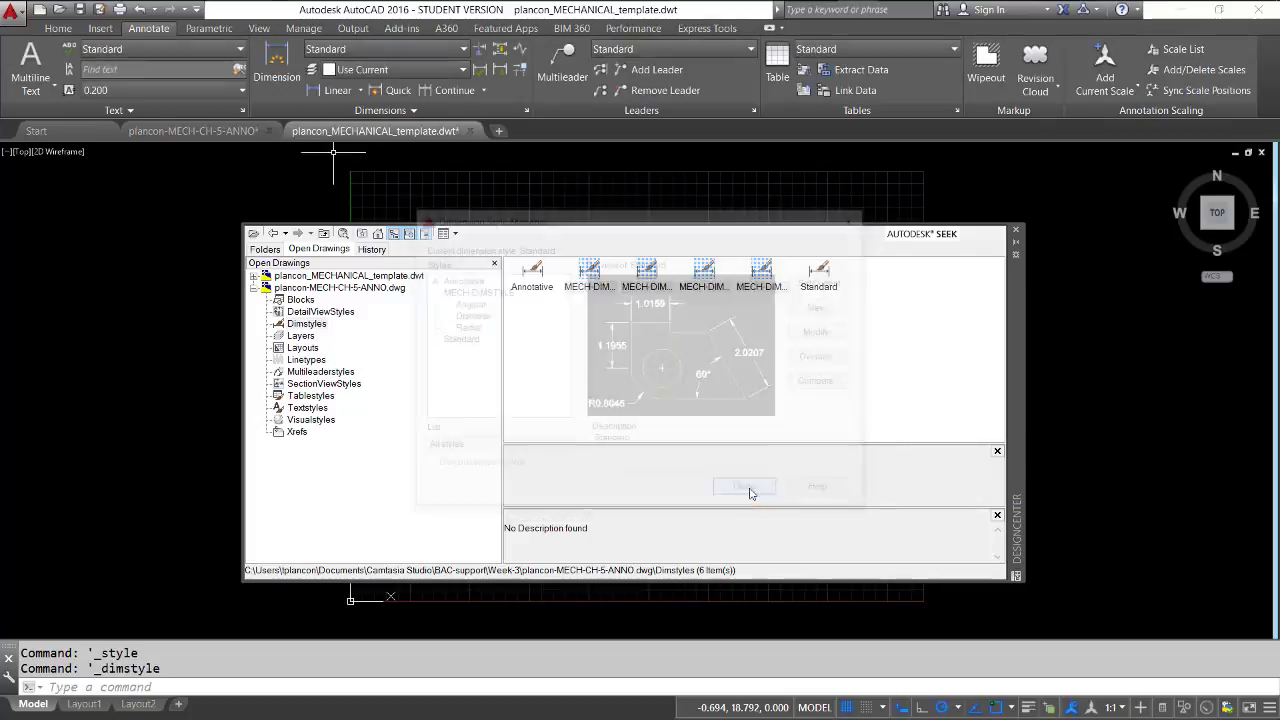
Check the template's multileader style list for the copied MECH-LEADER style and close DesignCenter
left_click(680, 48)
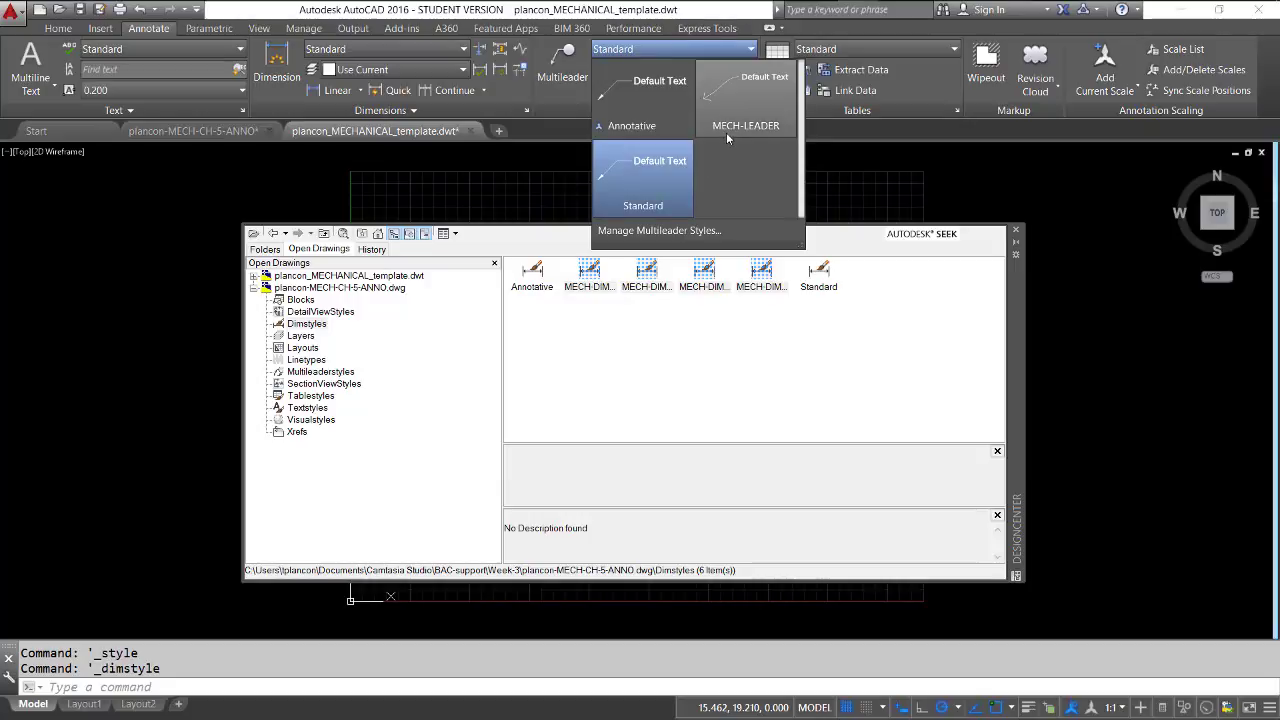
left_click(979, 182)
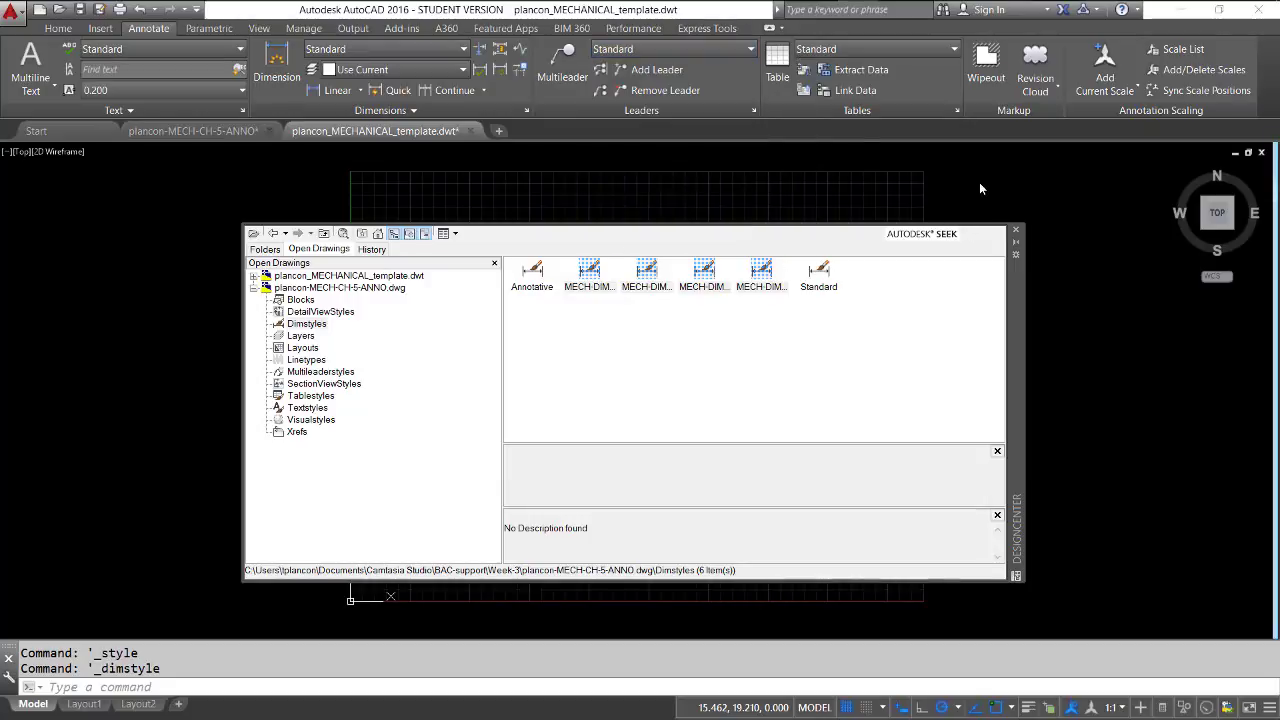
left_click(1015, 234)
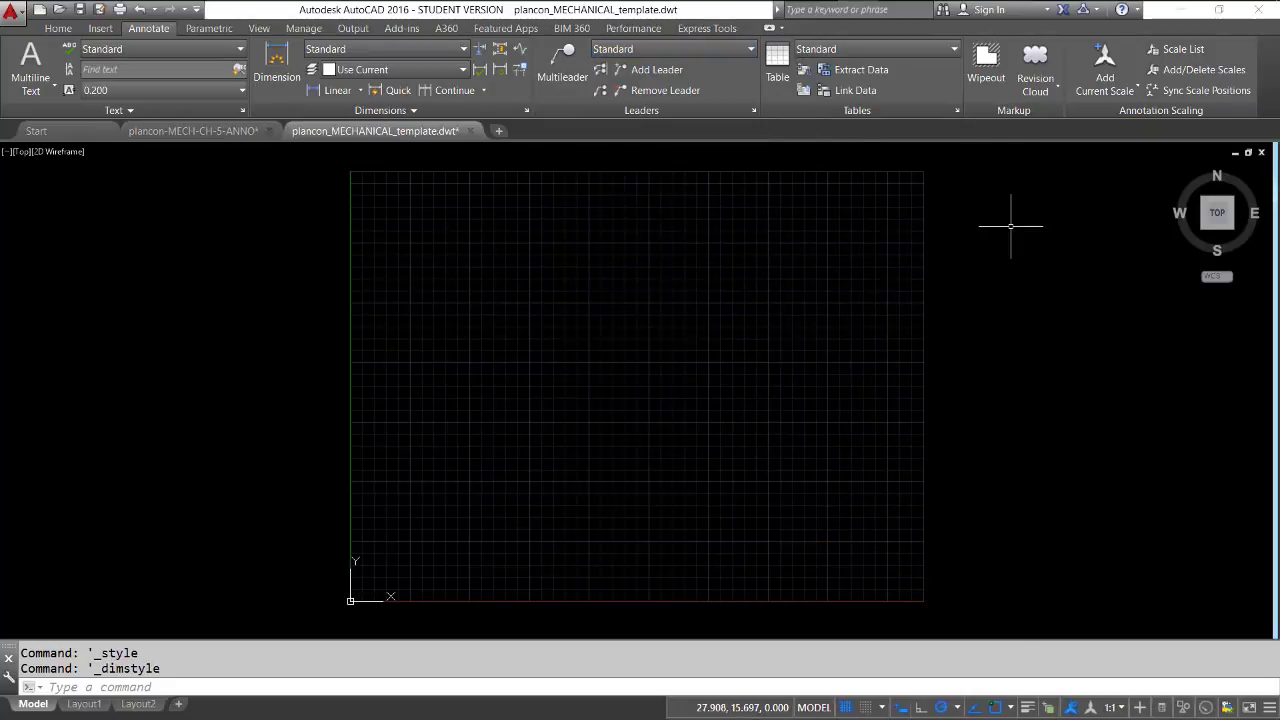
Save and close the mechanical template, and save the MECH-CH-5-ANNO drawing
left_click(78, 10)
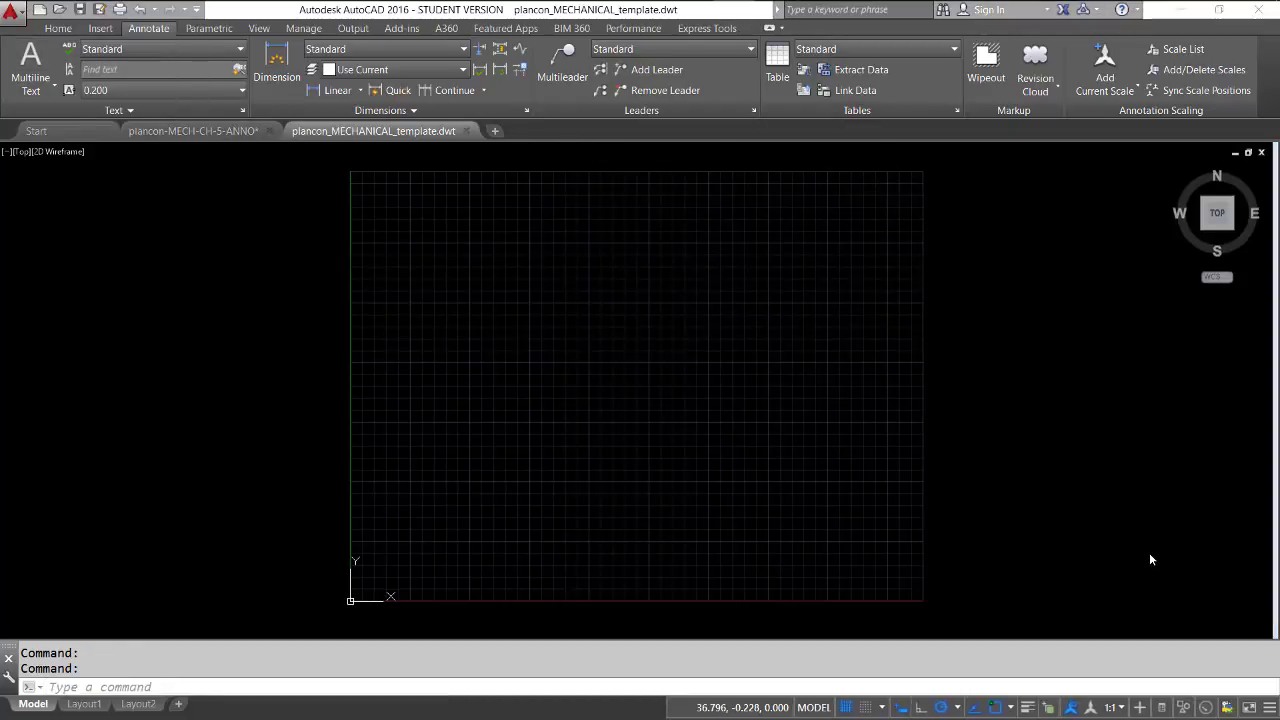
left_click(466, 131)
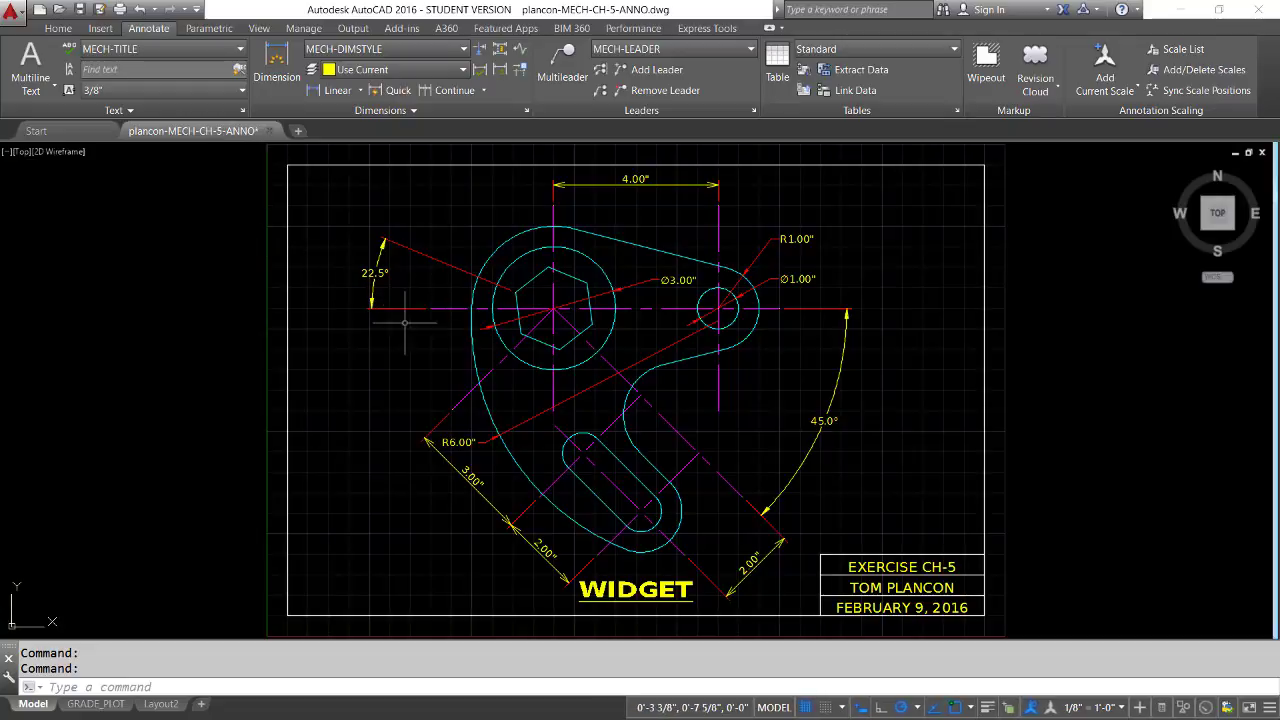
left_click(80, 9)
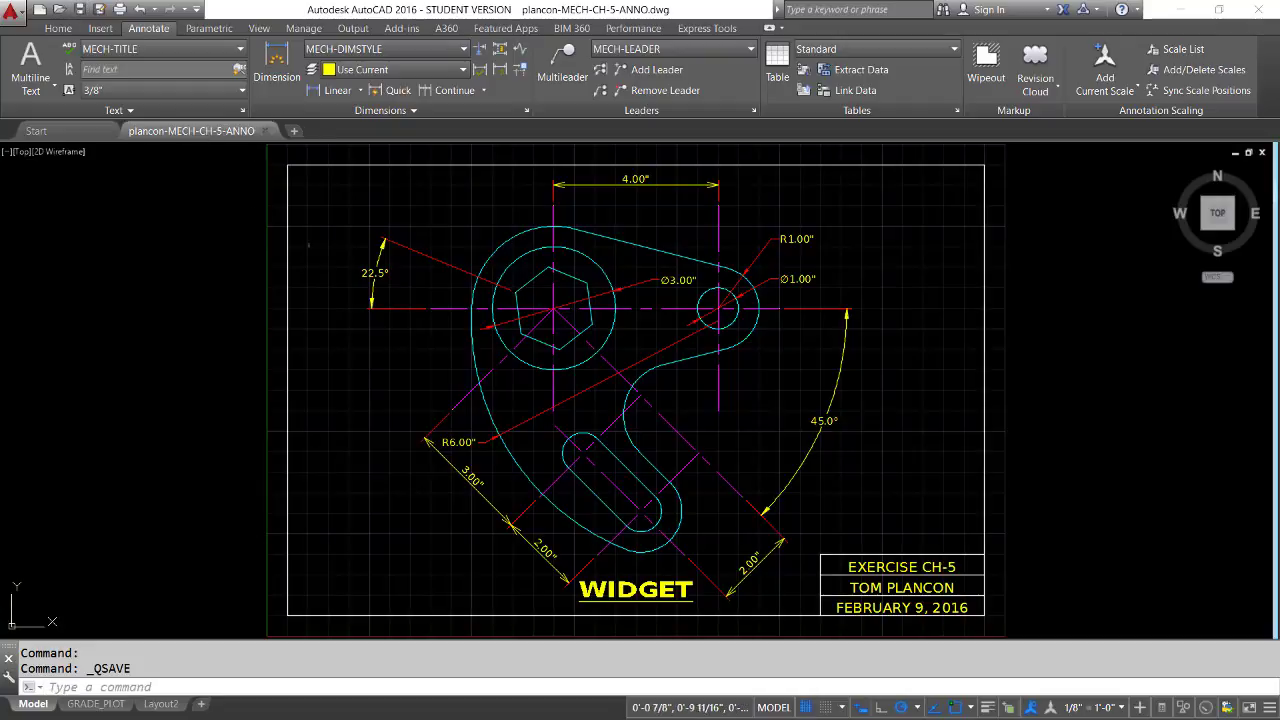